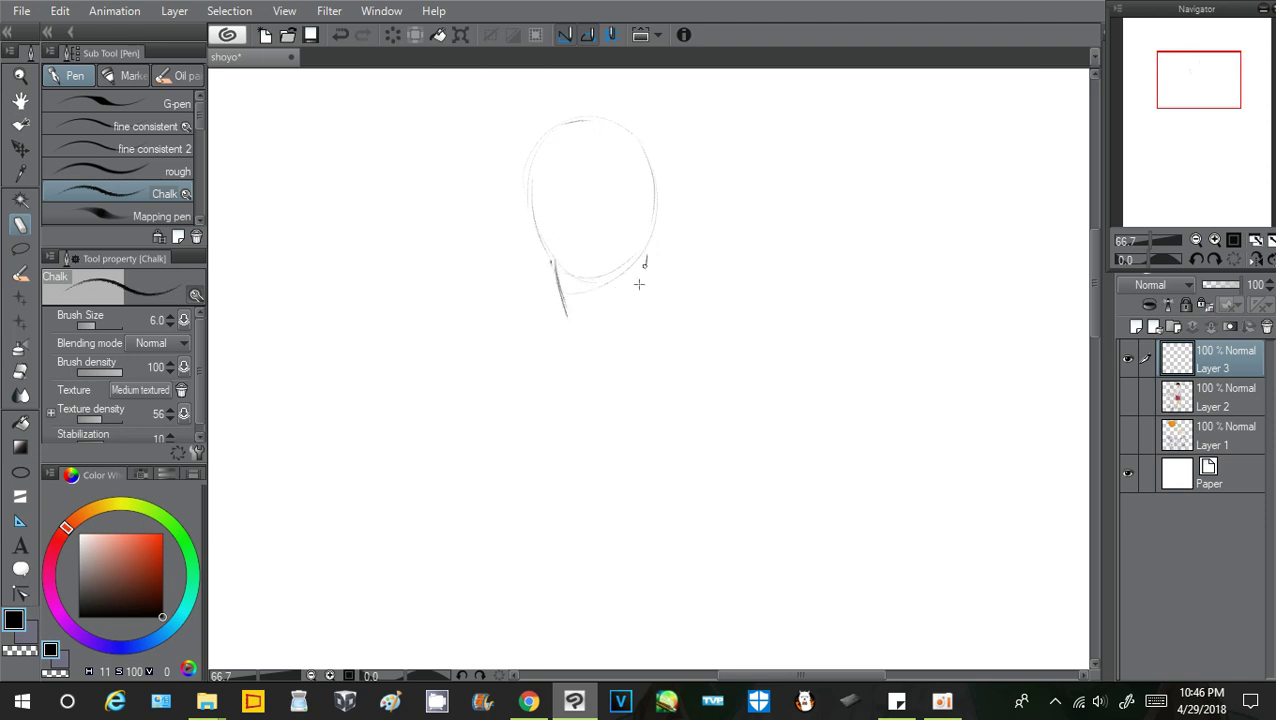
Sketch the right side of the neck, the sloping trapezius and the rounded right shoulder below the head oval
mouse_move(645, 258)
left_mouse_down()
mouse_move(635, 305)
mouse_move(646, 268)
mouse_move(638, 300)
mouse_move(622, 284)
mouse_move(597, 323)
left_mouse_up()
left_click_drag(661, 299, 700, 335)
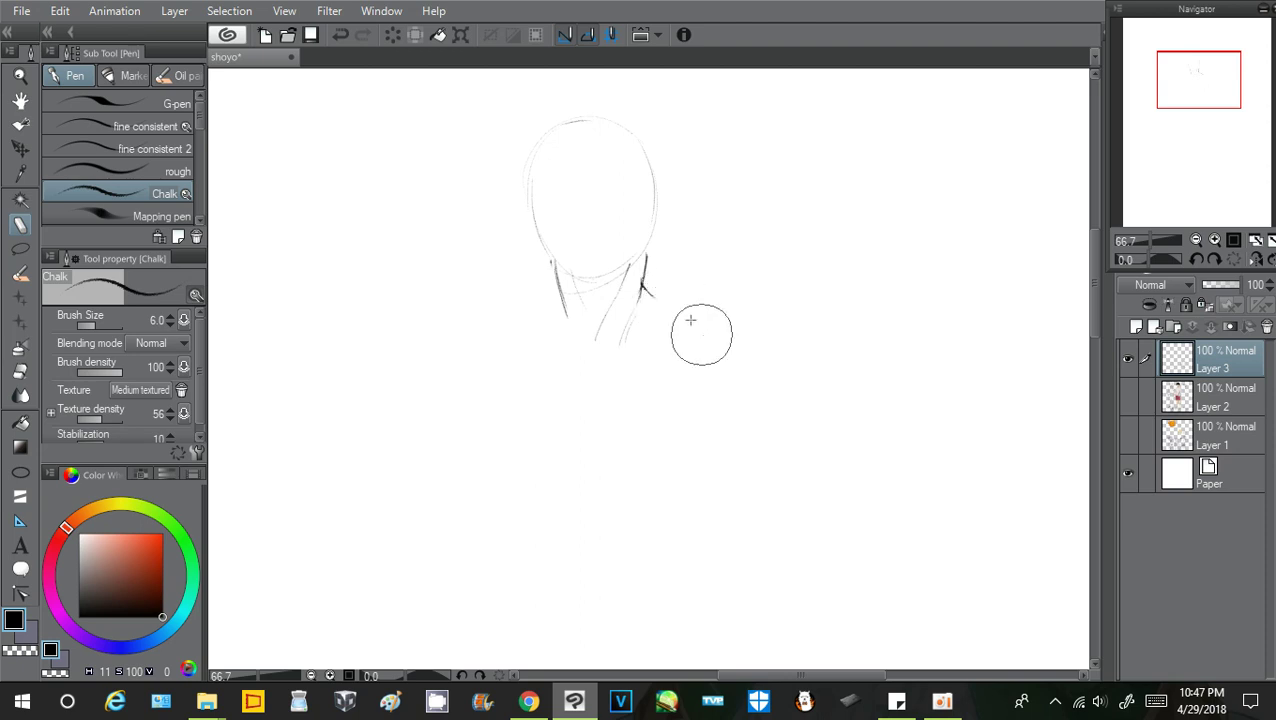
left_click_drag(651, 288, 616, 356)
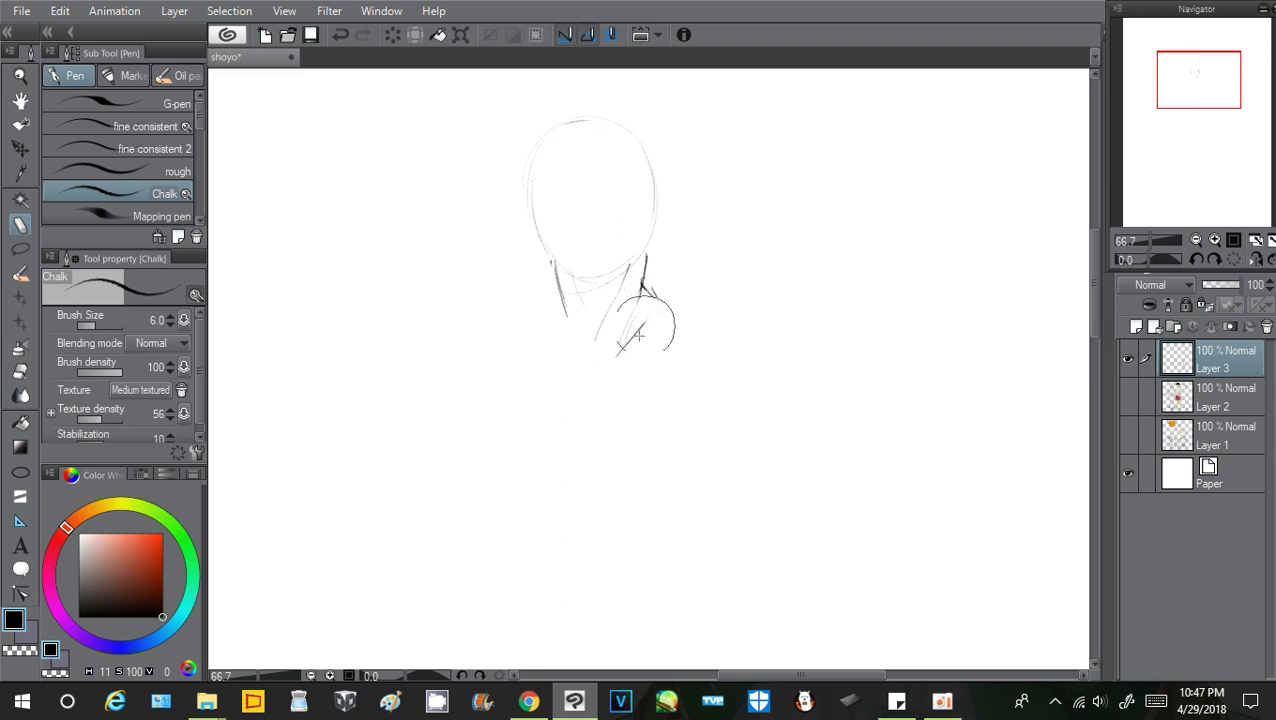
left_click_drag(655, 311, 611, 354)
mouse_move(655, 297)
left_mouse_down()
mouse_move(717, 342)
mouse_move(702, 322)
mouse_move(761, 336)
mouse_move(809, 384)
mouse_move(815, 441)
left_mouse_up()
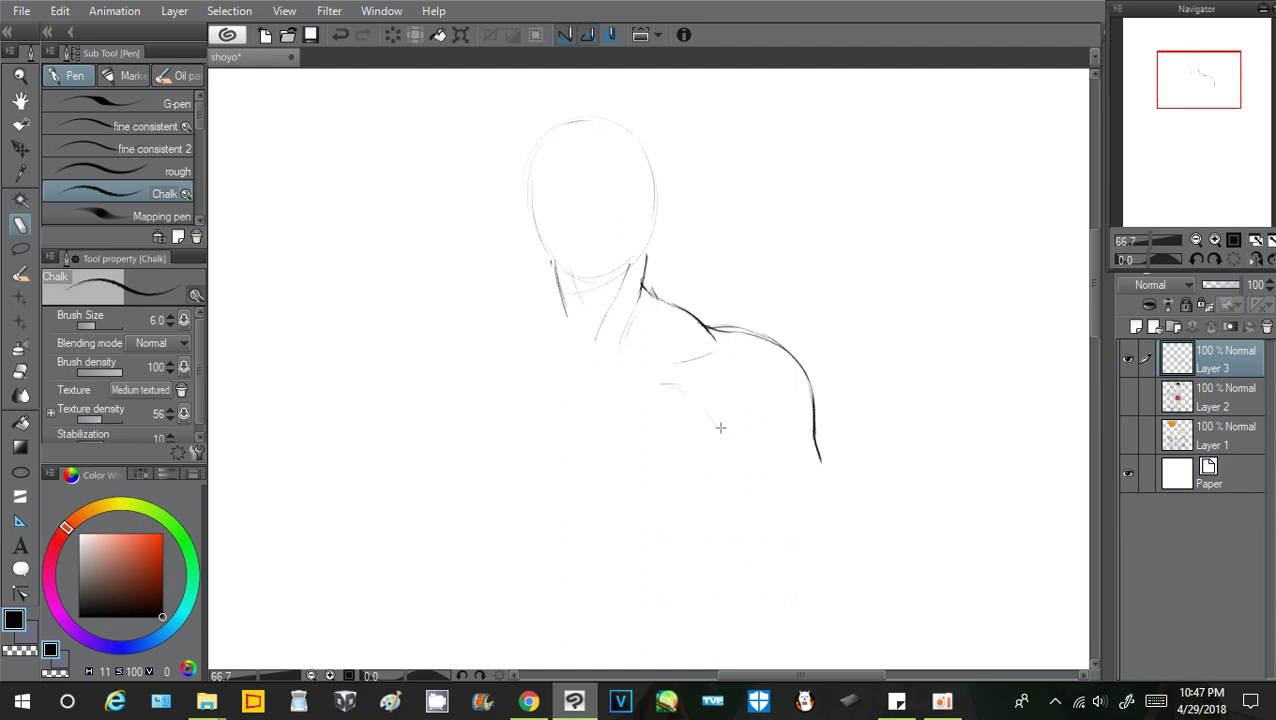
Rough in the chest contours and sketch the left trapezius and rounded left shoulder to balance the right one
mouse_move(720, 427)
left_mouse_down()
mouse_move(758, 466)
mouse_move(729, 471)
mouse_move(689, 509)
left_mouse_up()
left_click_drag(592, 404, 586, 502)
left_click_drag(550, 299, 489, 337)
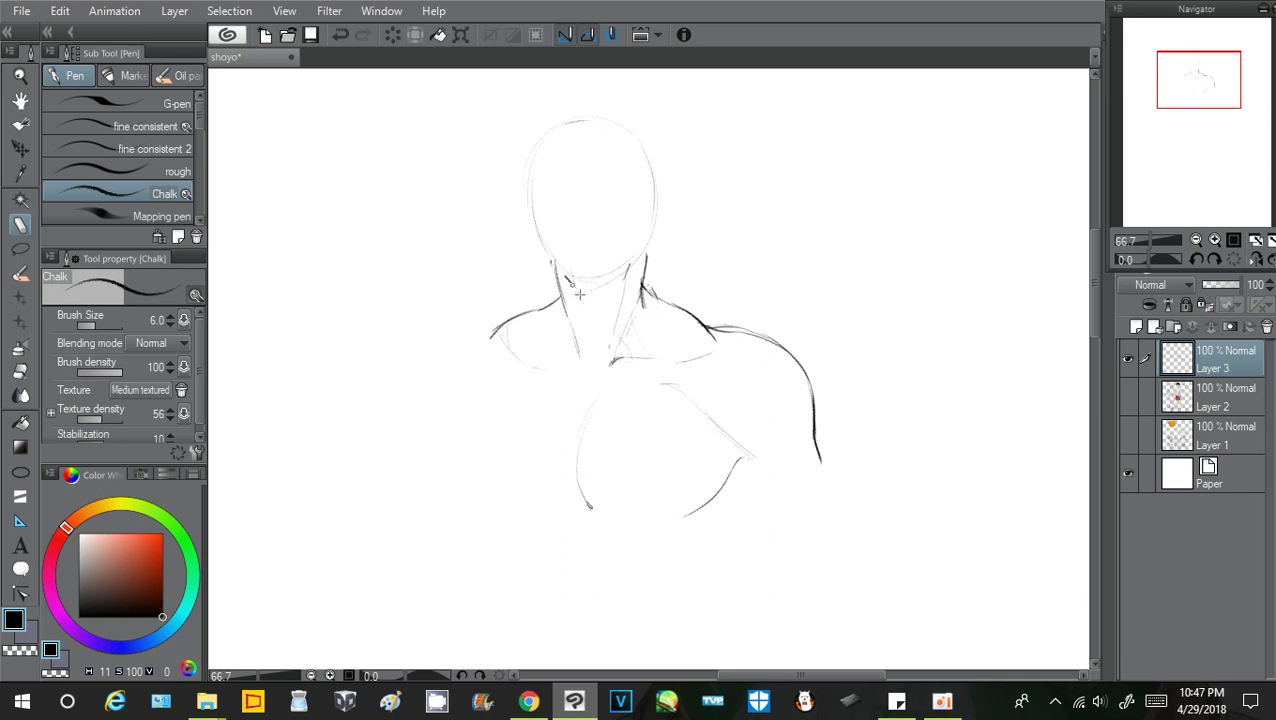
mouse_move(490, 326)
left_mouse_down()
mouse_move(422, 373)
mouse_move(428, 351)
mouse_move(399, 482)
mouse_move(458, 441)
mouse_move(413, 435)
mouse_move(396, 492)
left_mouse_up()
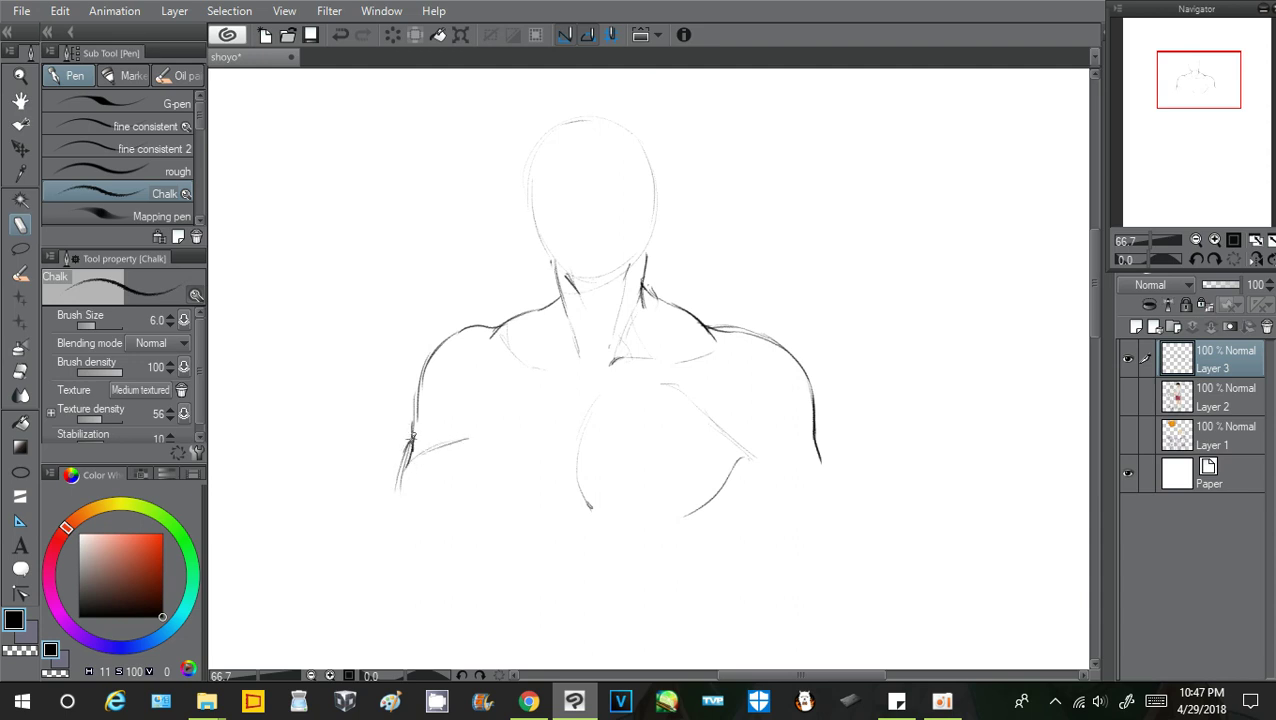
Sketch the outer contour of the left upper arm and the left edge of the chest down to the ribs
mouse_move(411, 437)
left_mouse_down()
mouse_move(386, 508)
mouse_move(388, 564)
left_mouse_up()
left_click_drag(416, 458, 404, 488)
left_click_drag(496, 478, 480, 513)
left_click_drag(478, 416, 478, 485)
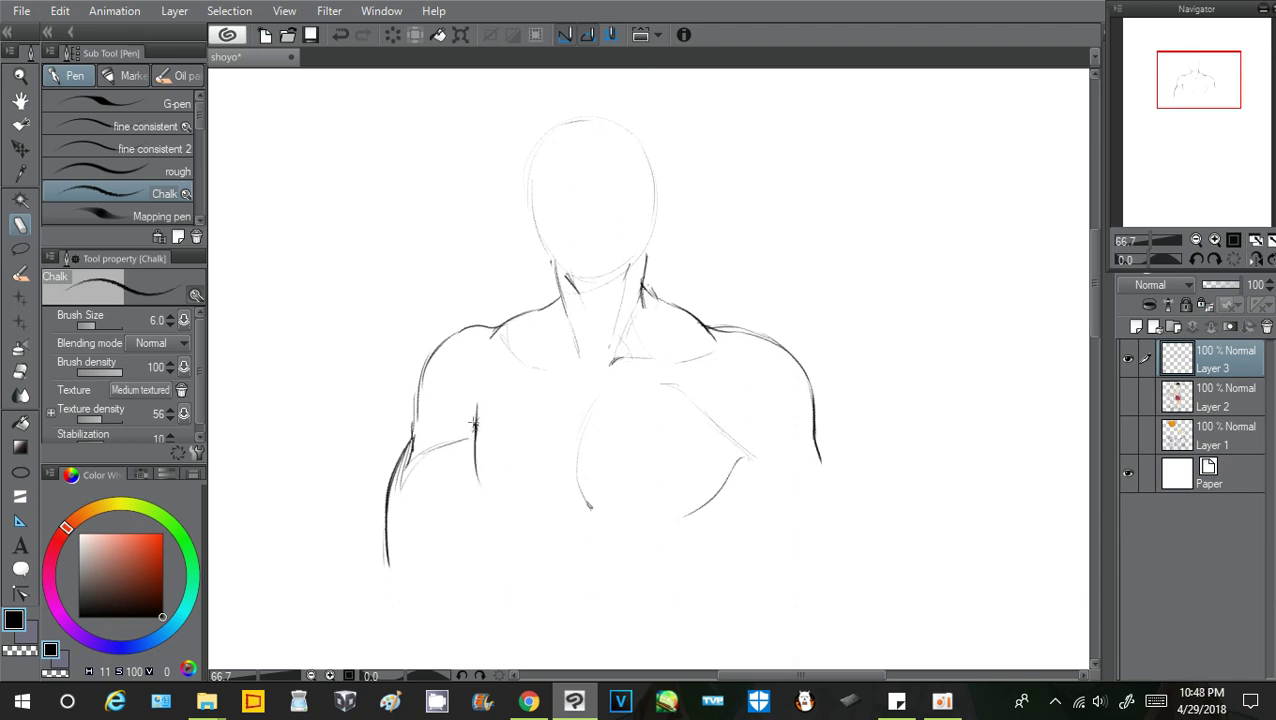
mouse_move(474, 423)
left_mouse_down()
mouse_move(476, 490)
mouse_move(501, 517)
mouse_move(478, 497)
mouse_move(503, 521)
mouse_move(491, 552)
left_mouse_up()
left_click_drag(489, 503, 507, 574)
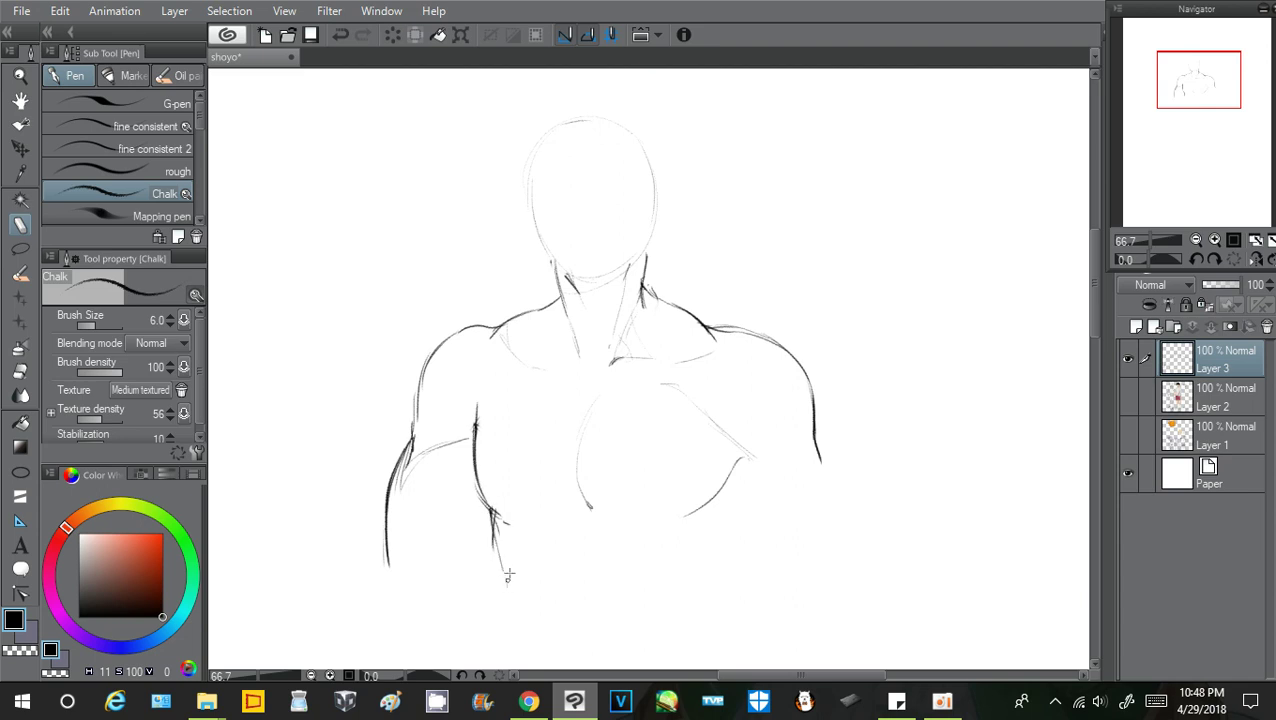
Draw the right side of the torso tapering from the armpit toward the waist and touch up the left chest edge
left_click_drag(748, 500, 701, 615)
left_click_drag(685, 523, 706, 640)
left_click_drag(701, 568, 702, 614)
left_click_drag(716, 588, 703, 617)
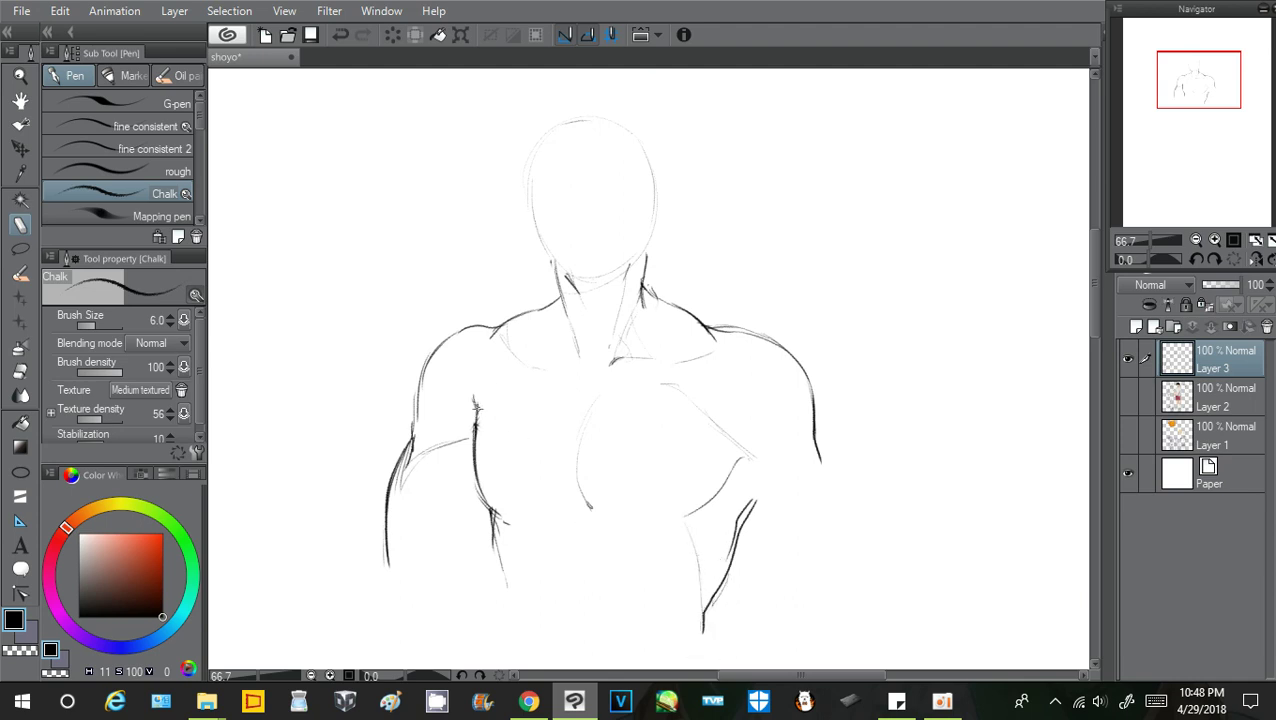
left_click_drag(472, 390, 474, 404)
Sketch the right armpit fold and the inner and outer contours of the right upper arm down to the elbow
mouse_move(750, 455)
left_mouse_down()
mouse_move(680, 405)
mouse_move(718, 424)
left_mouse_up()
mouse_move(739, 451)
left_mouse_down()
mouse_move(787, 484)
mouse_move(777, 572)
mouse_move(793, 591)
left_mouse_up()
left_click_drag(828, 461, 834, 470)
mouse_move(817, 430)
left_mouse_down()
mouse_move(857, 522)
mouse_move(864, 580)
mouse_move(817, 616)
left_mouse_up()
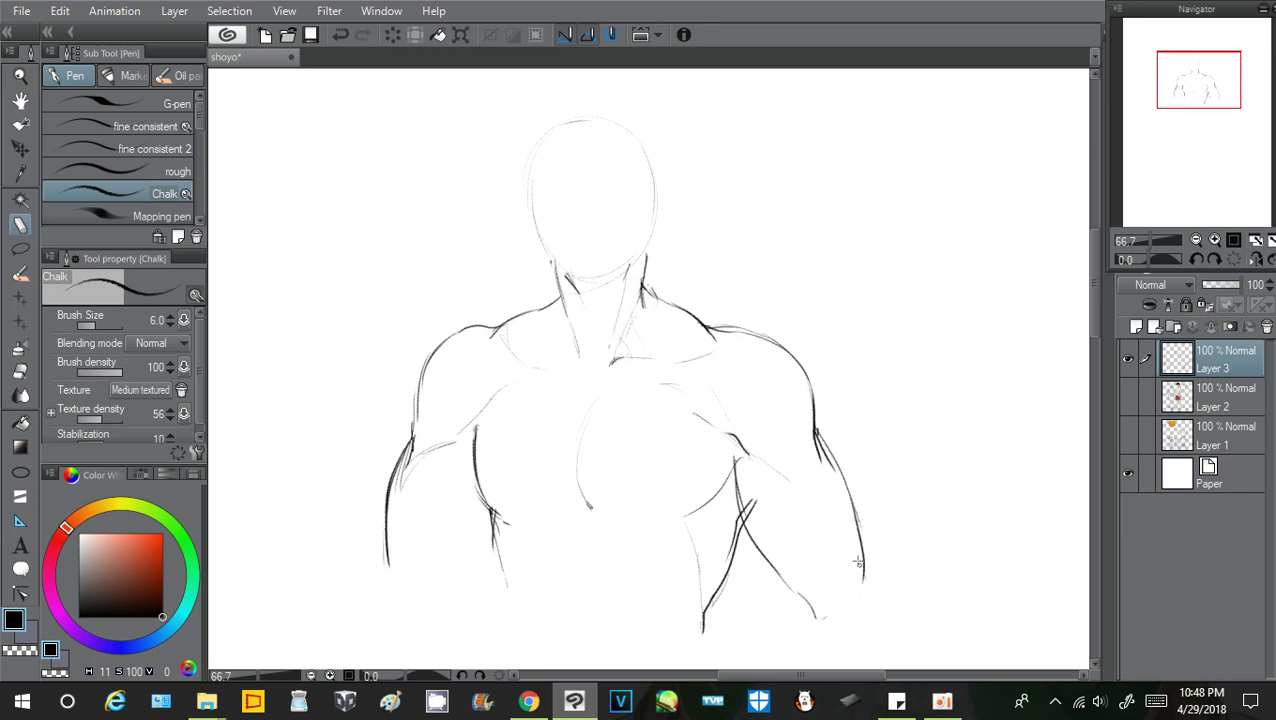
mouse_move(850, 532)
left_mouse_down()
mouse_move(857, 582)
mouse_move(885, 625)
left_mouse_up()
Replace the curved chest guide with a short sternum line and notch, and rough in the upper pair of abdominal muscles
left_click(1144, 242)
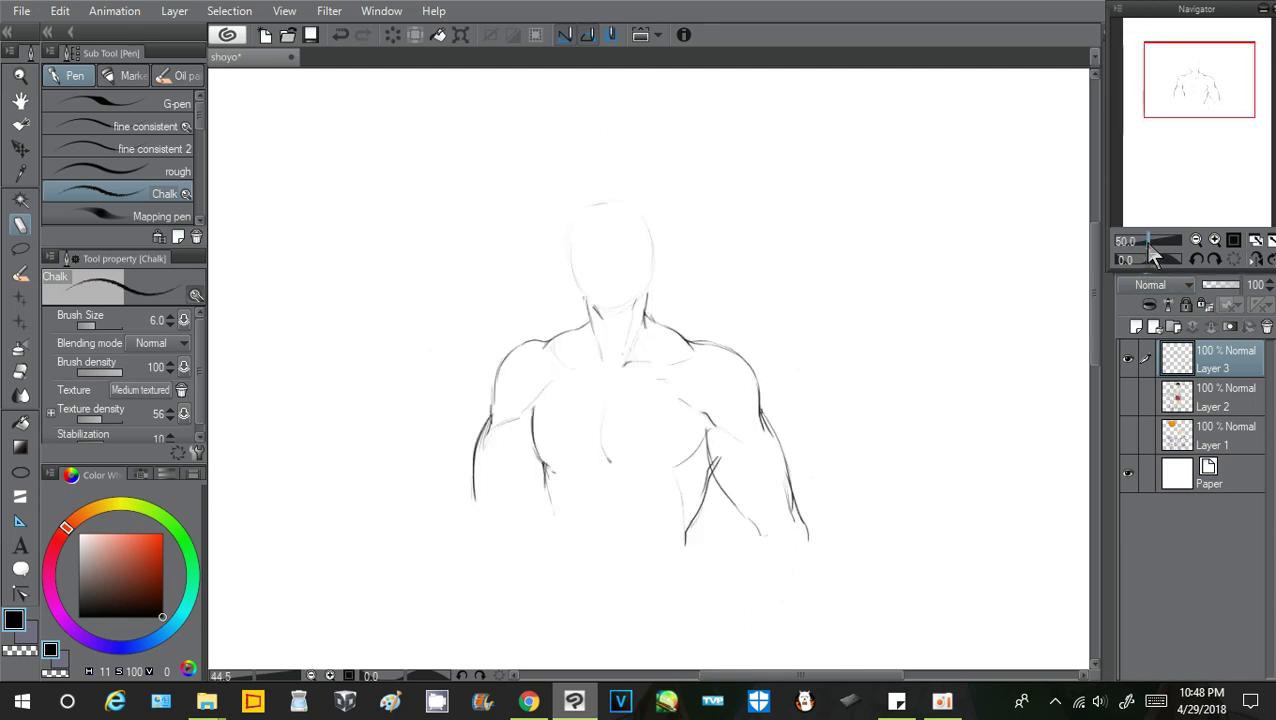
left_click_drag(1166, 95, 1158, 108)
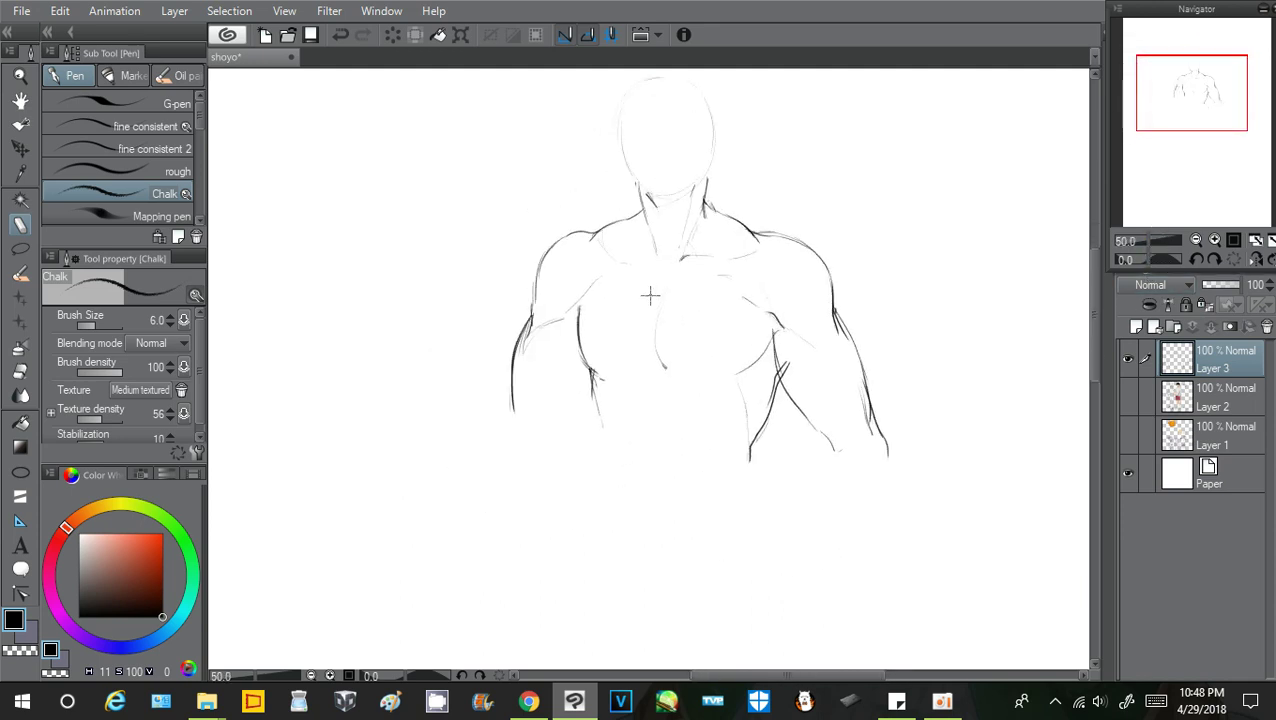
mouse_move(658, 293)
left_mouse_down()
mouse_move(664, 371)
mouse_move(649, 350)
mouse_move(662, 388)
mouse_move(674, 354)
mouse_move(656, 367)
mouse_move(672, 372)
mouse_move(651, 372)
mouse_move(671, 286)
mouse_move(665, 327)
mouse_move(670, 294)
mouse_move(663, 325)
mouse_move(662, 326)
left_mouse_up()
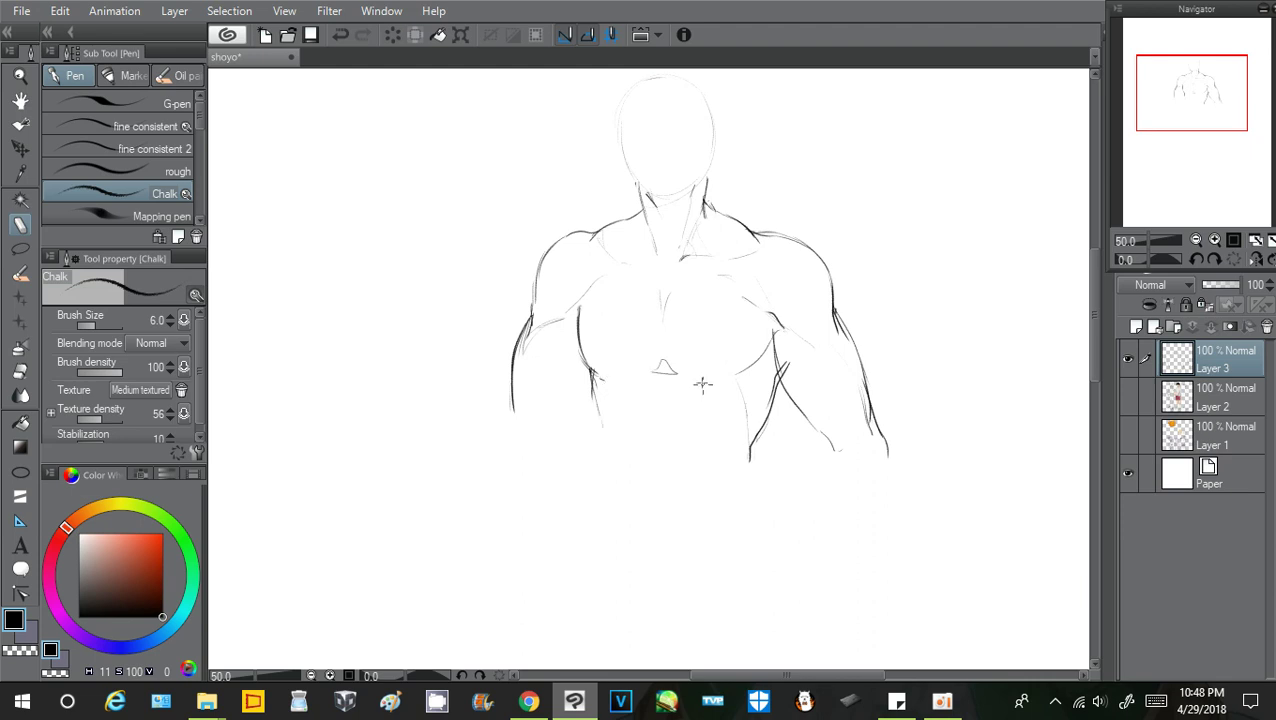
mouse_move(612, 384)
left_mouse_down()
mouse_move(632, 519)
mouse_move(640, 537)
mouse_move(678, 537)
left_mouse_up()
mouse_move(660, 392)
left_mouse_down()
mouse_move(664, 426)
mouse_move(653, 423)
mouse_move(696, 427)
left_mouse_up()
left_click_drag(697, 397, 697, 427)
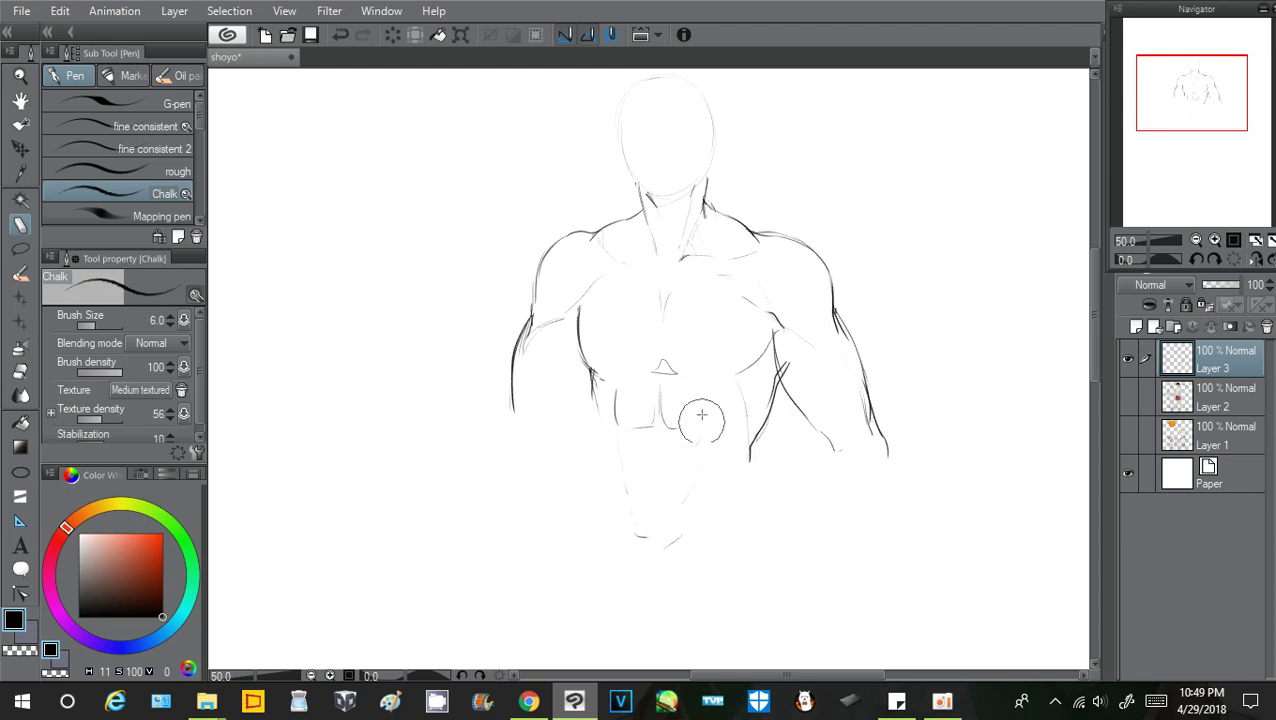
Sketch the middle and lower abdominal muscles with the navel, plus the V-shaped lines of the lower abdomen
mouse_move(708, 397)
left_mouse_down()
mouse_move(702, 433)
mouse_move(612, 429)
mouse_move(627, 477)
left_mouse_up()
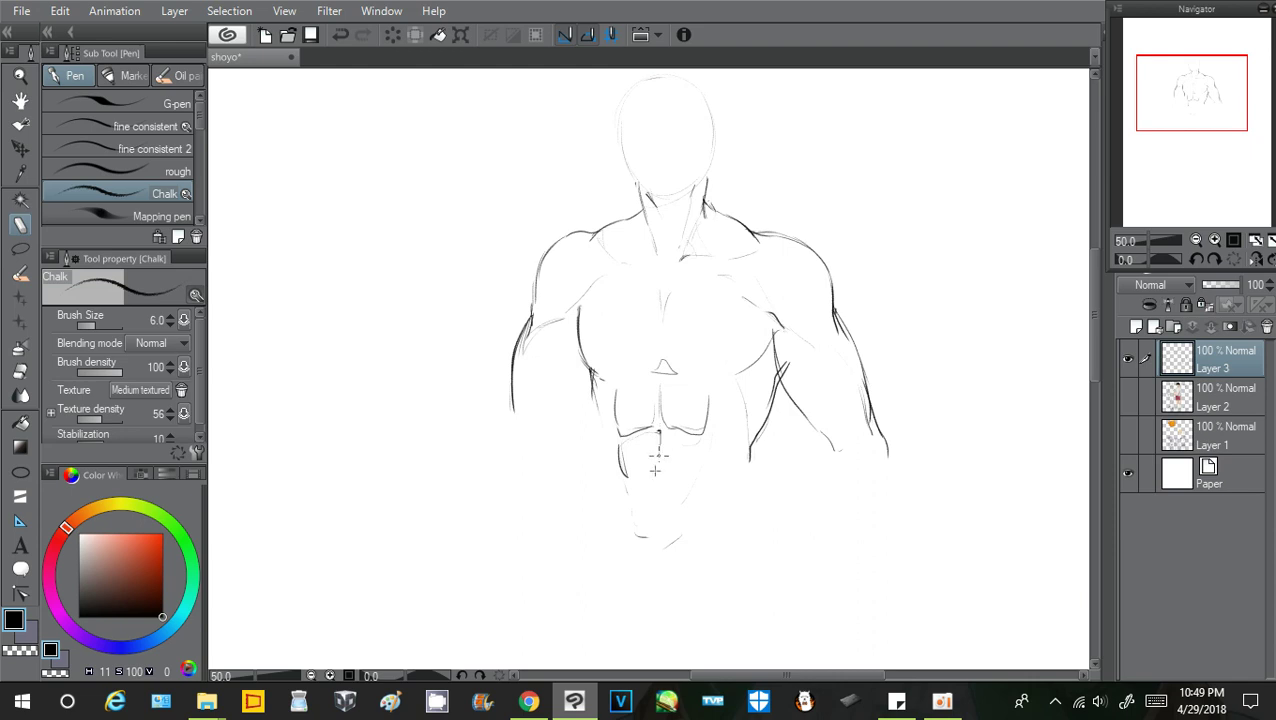
mouse_move(661, 434)
left_mouse_down()
mouse_move(665, 459)
mouse_move(677, 437)
mouse_move(698, 469)
mouse_move(628, 476)
mouse_move(622, 495)
mouse_move(640, 507)
left_mouse_up()
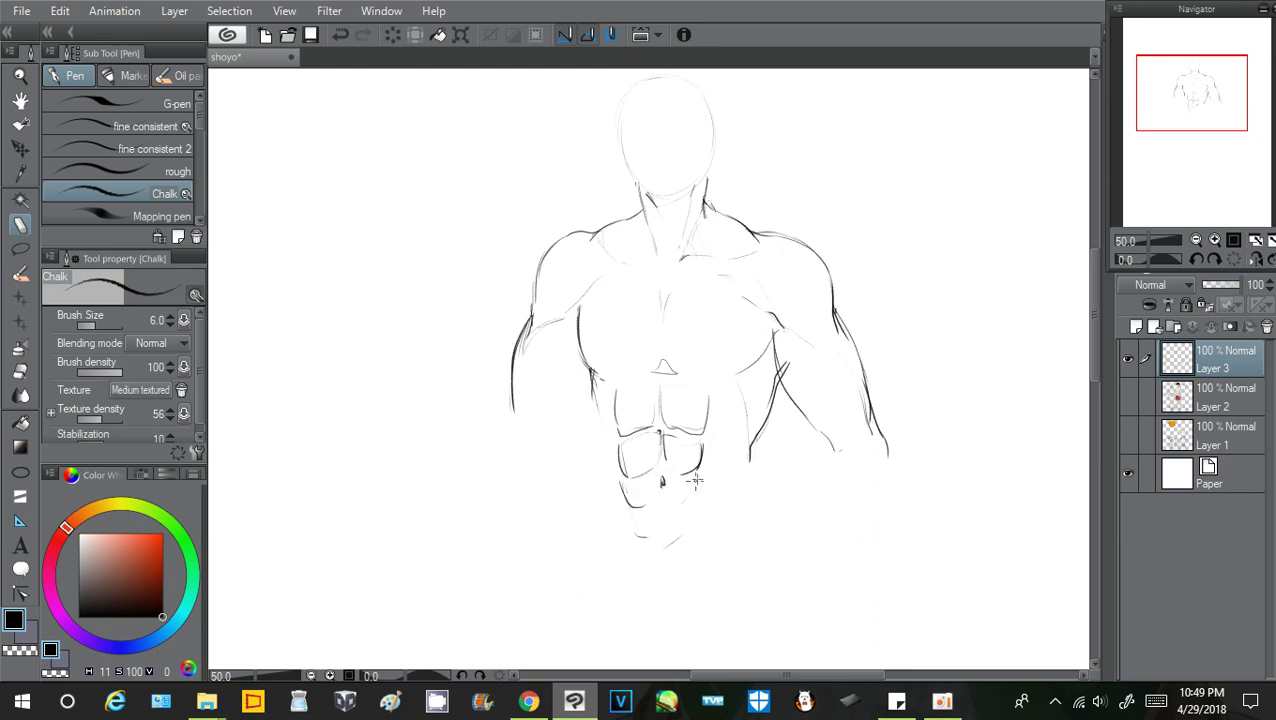
left_click_drag(702, 462, 698, 496)
left_click_drag(605, 502, 649, 561)
left_click_drag(709, 488, 698, 553)
Draw the right and left waist contours from the ribs down to the hips
left_click_drag(747, 445, 755, 491)
mouse_move(785, 389)
left_mouse_down()
mouse_move(748, 438)
mouse_move(776, 399)
mouse_move(746, 449)
mouse_move(755, 502)
mouse_move(744, 482)
mouse_move(732, 527)
left_mouse_up()
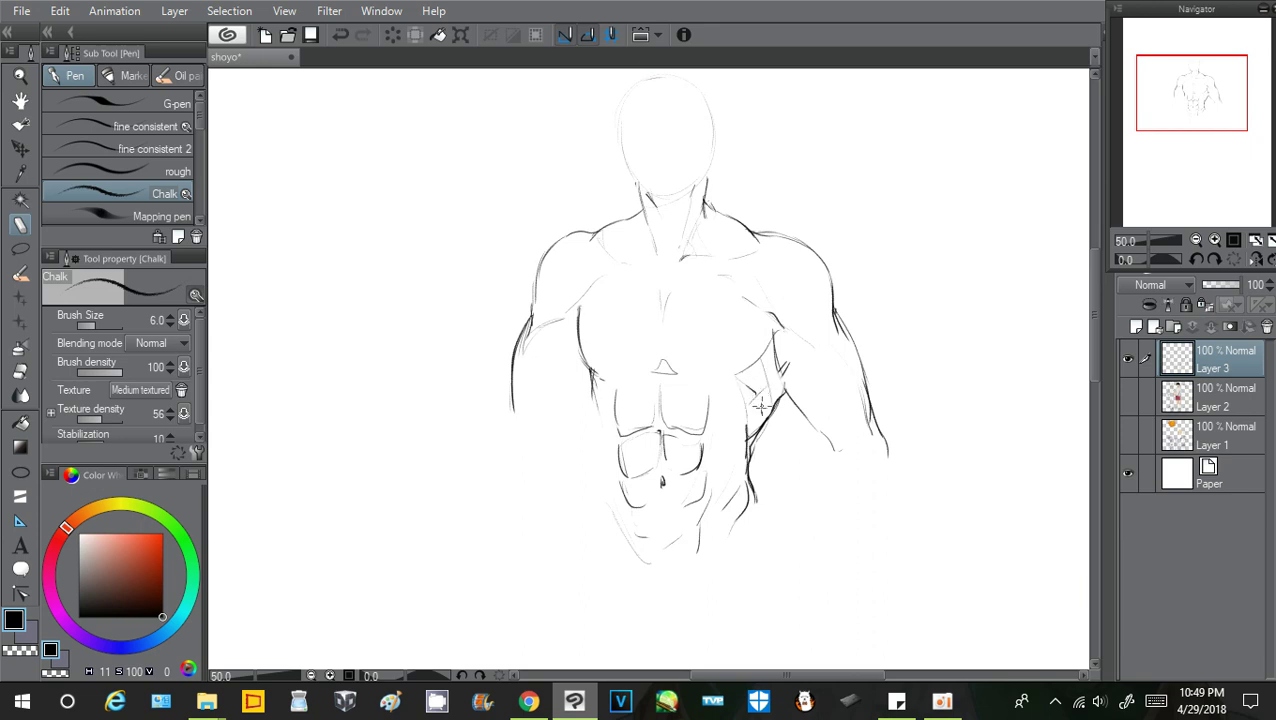
mouse_move(590, 372)
left_mouse_down()
mouse_move(595, 432)
mouse_move(585, 408)
mouse_move(583, 495)
mouse_move(582, 443)
mouse_move(580, 509)
left_mouse_up()
left_click_drag(577, 423, 581, 484)
mouse_move(591, 416)
left_mouse_down()
mouse_move(597, 463)
mouse_move(578, 527)
left_mouse_up()
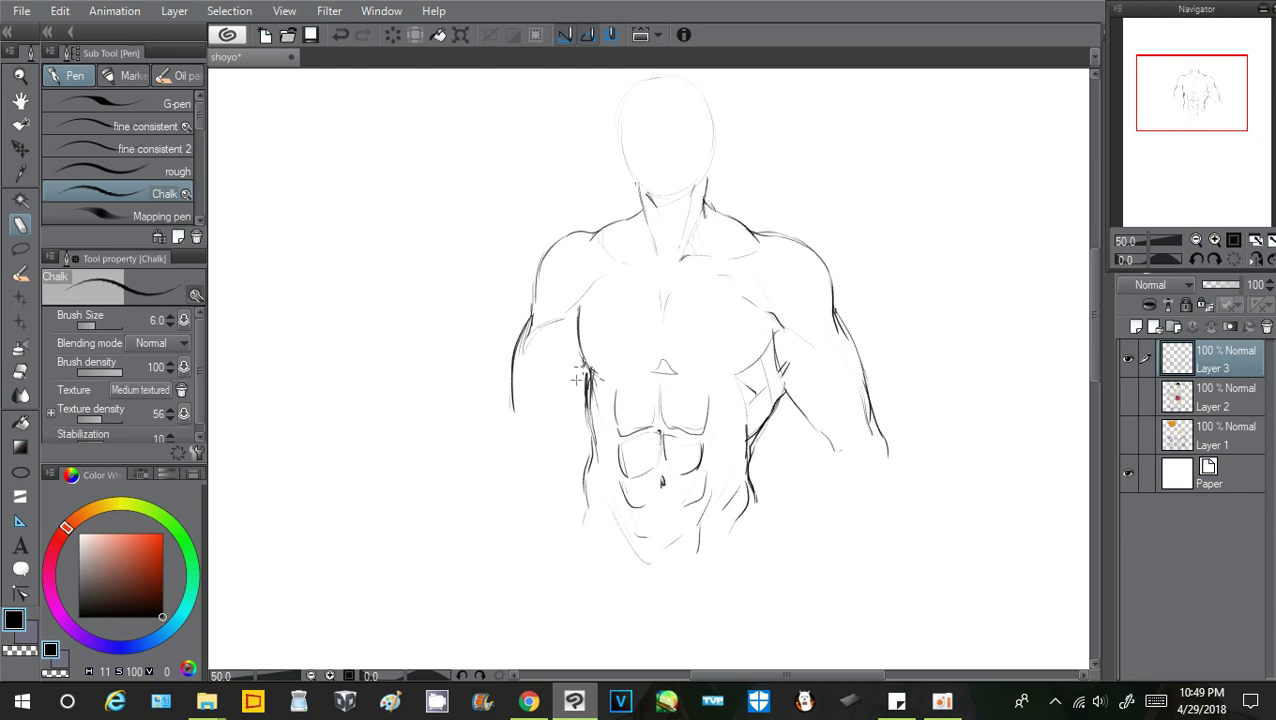
Complete the inner contour of the left upper arm and sketch the left forearm hanging down to the wrist
left_click_drag(584, 372, 545, 443)
mouse_move(511, 382)
left_mouse_down()
mouse_move(486, 441)
mouse_move(519, 432)
mouse_move(477, 471)
mouse_move(485, 519)
left_mouse_up()
left_click_drag(484, 447, 493, 538)
mouse_move(494, 418)
left_mouse_down()
mouse_move(489, 528)
mouse_move(487, 444)
mouse_move(508, 517)
mouse_move(488, 425)
mouse_move(512, 537)
left_mouse_up()
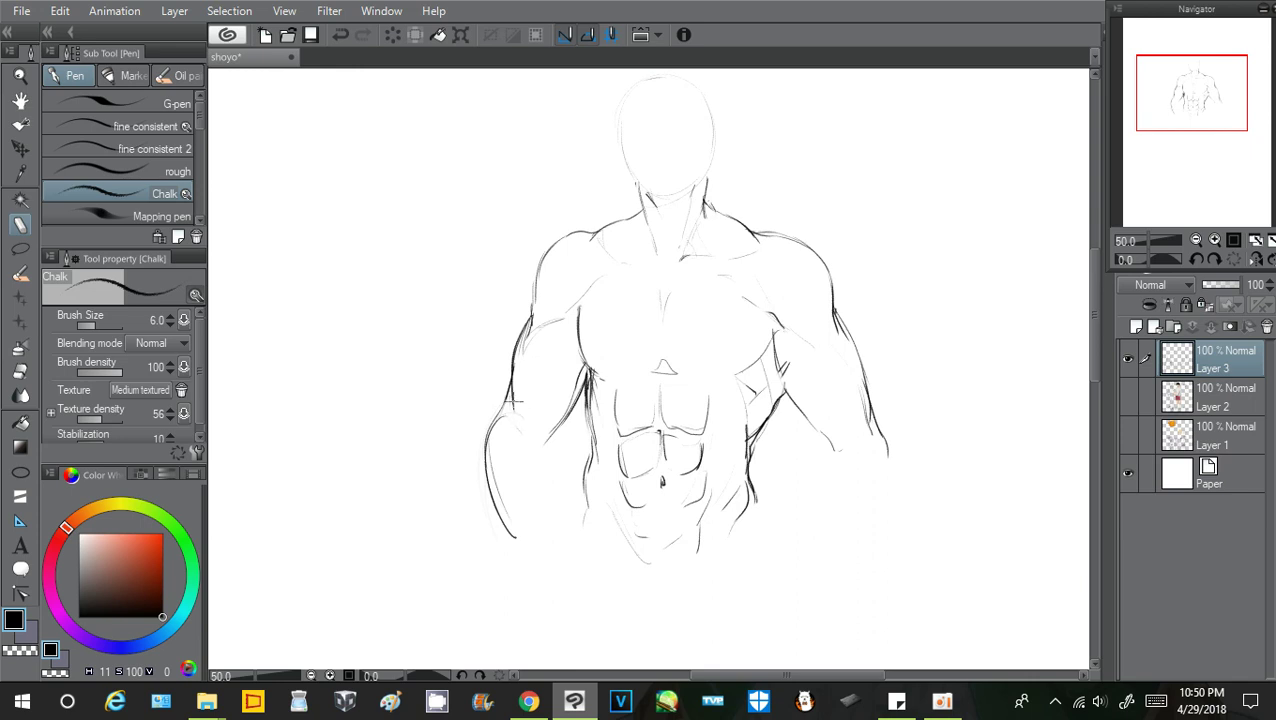
left_click_drag(513, 402, 533, 550)
left_click_drag(497, 456, 513, 560)
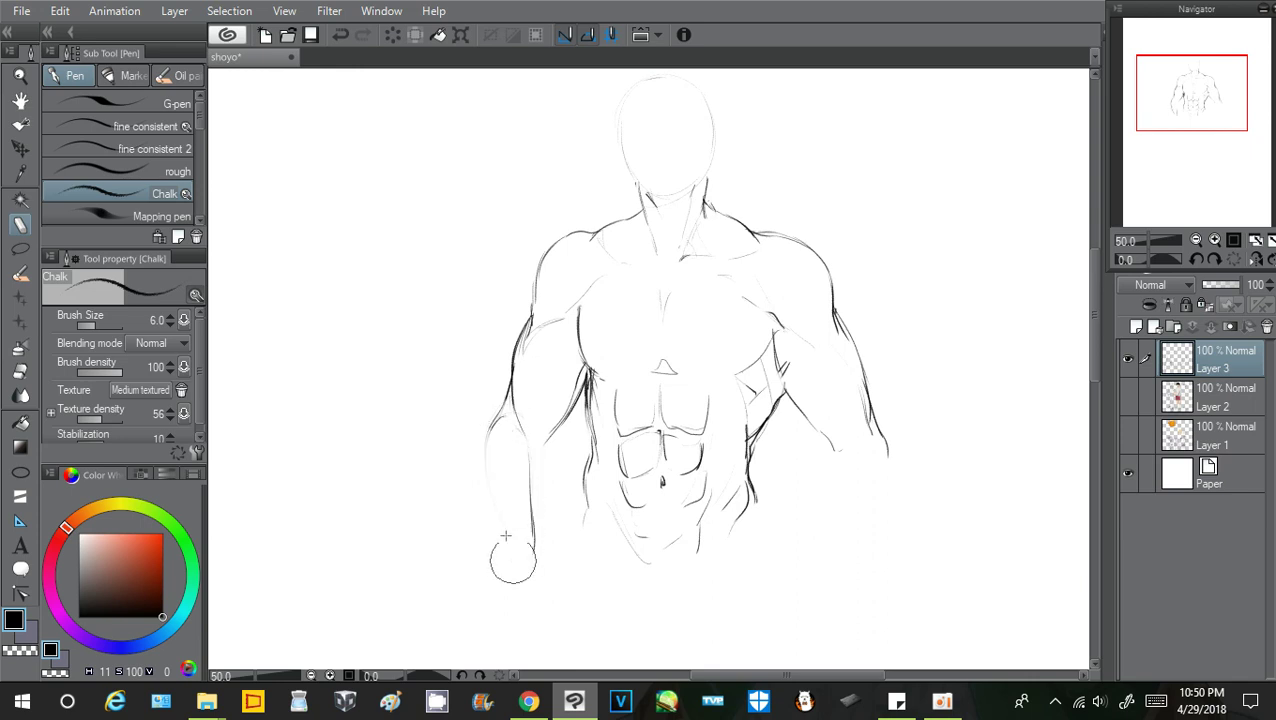
key("ctrl+z")
left_click_drag(490, 428, 502, 560)
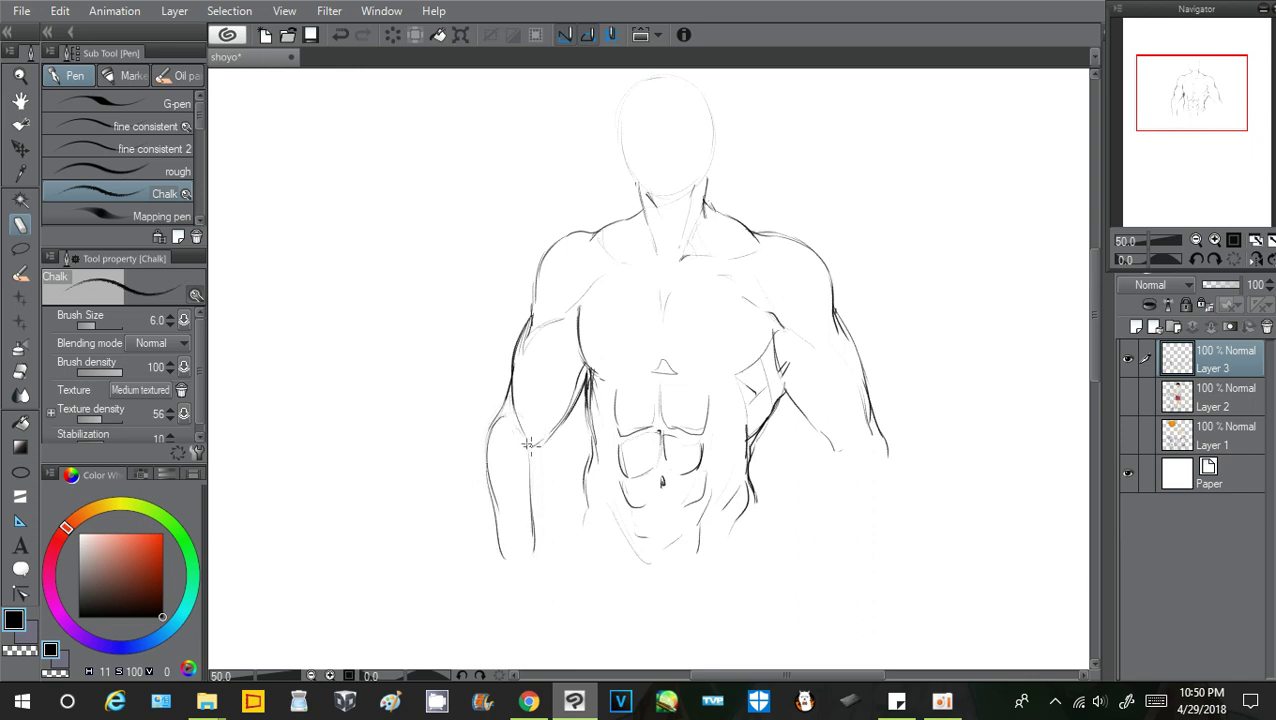
left_click_drag(528, 443, 535, 585)
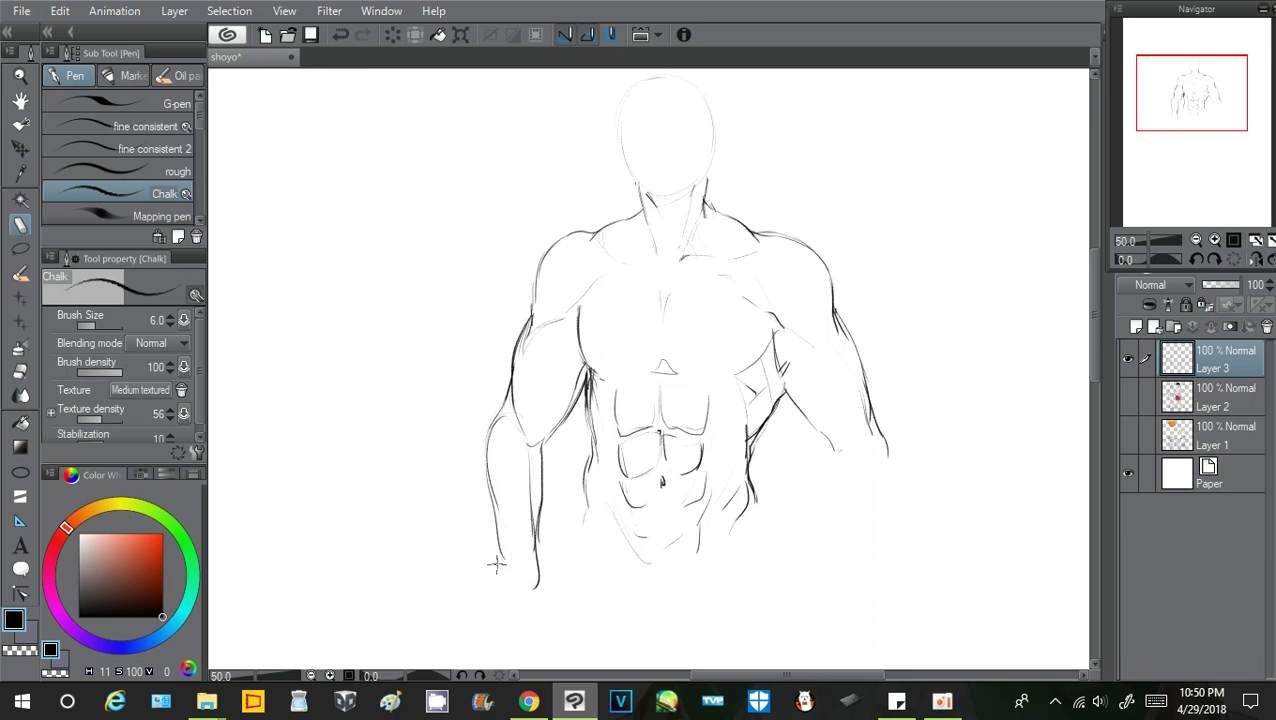
left_click_drag(503, 556, 515, 587)
Sketch the right forearm bent at the elbow, running back to a hand resting on the hip
left_click_drag(852, 432, 788, 515)
left_click_drag(834, 440, 818, 470)
mouse_move(874, 422)
left_mouse_down()
mouse_move(879, 472)
mouse_move(885, 461)
mouse_move(861, 505)
mouse_move(867, 496)
mouse_move(780, 545)
left_mouse_up()
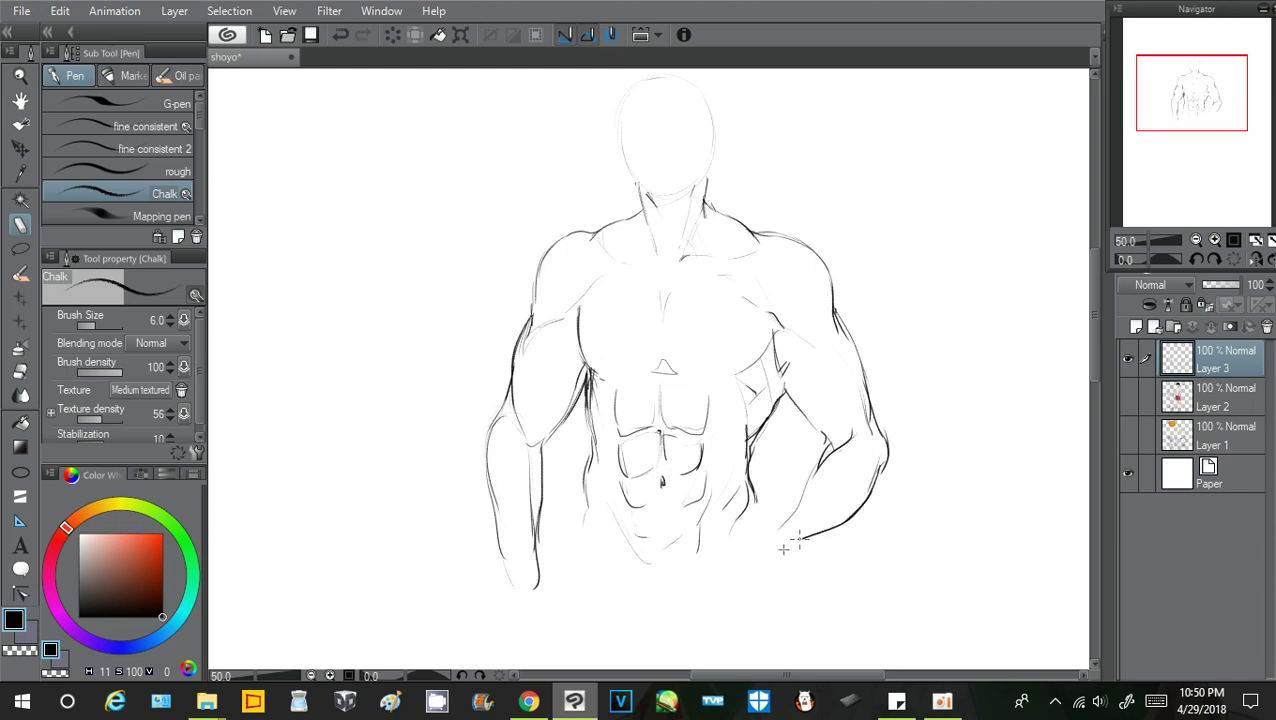
mouse_move(832, 440)
left_mouse_down()
mouse_move(786, 512)
mouse_move(768, 491)
mouse_move(728, 538)
mouse_move(778, 546)
left_mouse_up()
Erase the V-shaped lower abdomen guide and sketch the left hip, groin line and outer contour of the left thigh
left_click_drag(586, 522, 573, 605)
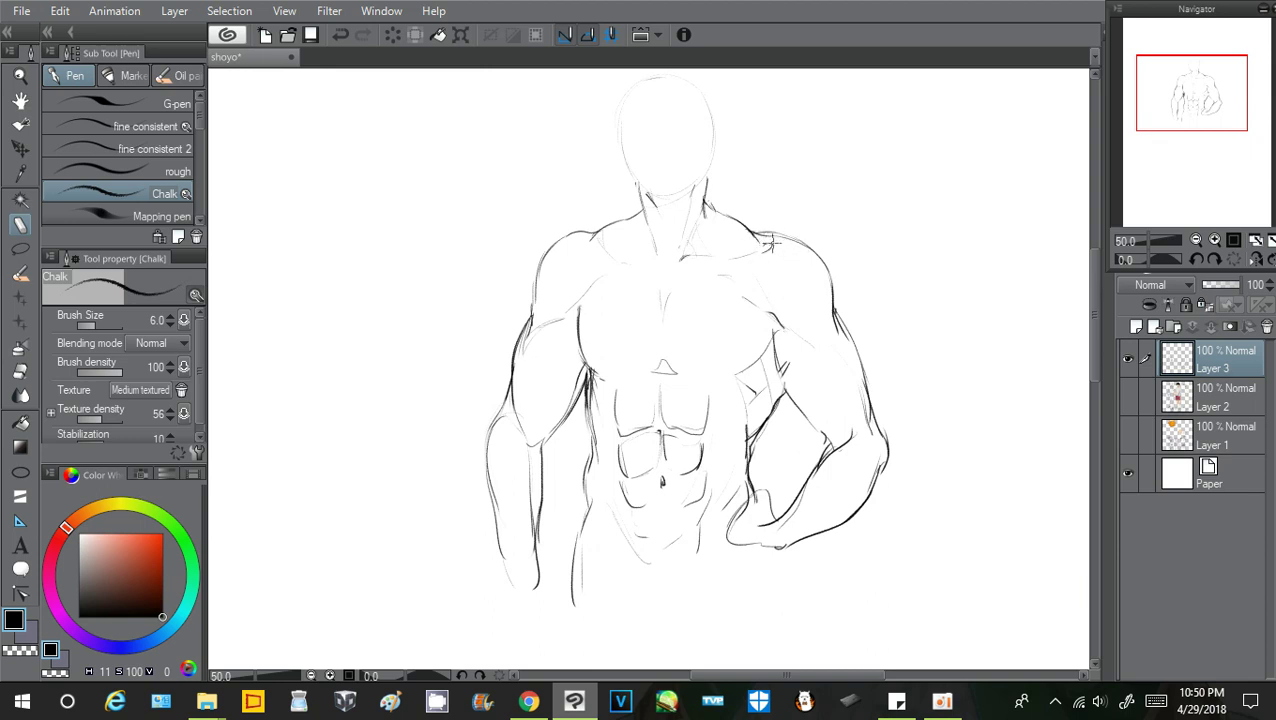
left_click_drag(1211, 105, 1208, 117)
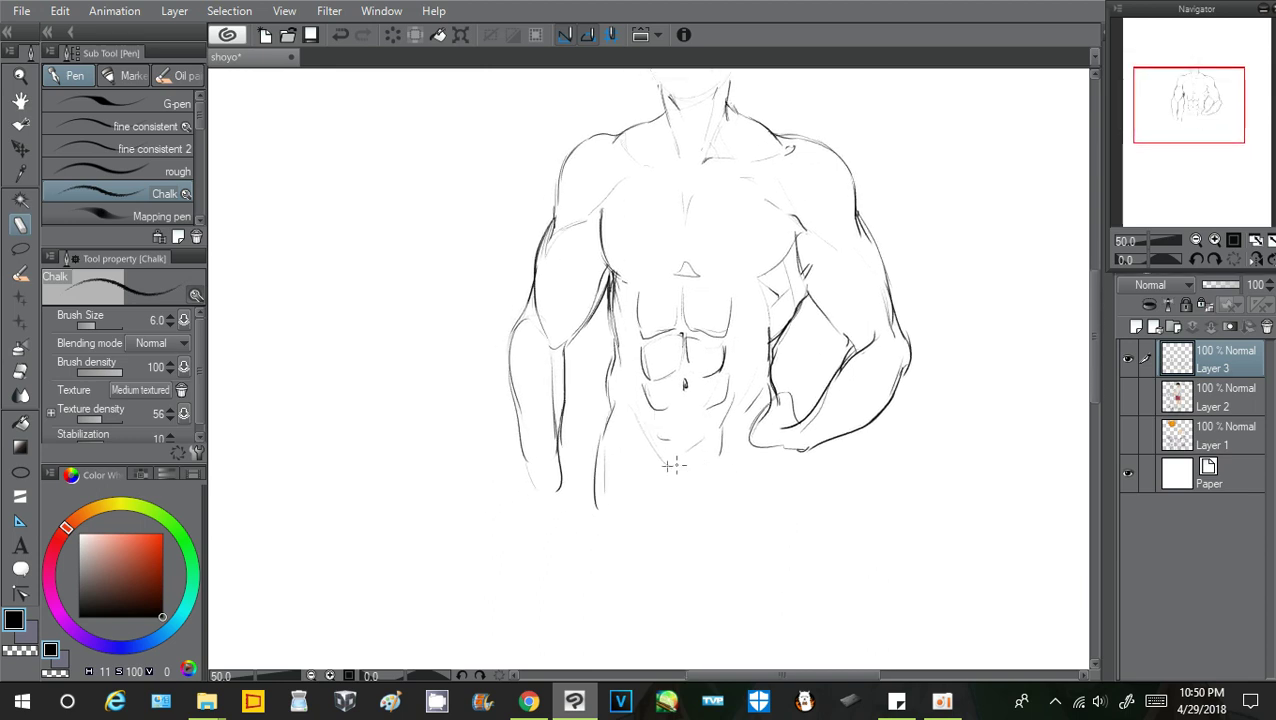
mouse_move(645, 469)
left_mouse_down()
mouse_move(633, 458)
mouse_move(684, 446)
left_mouse_up()
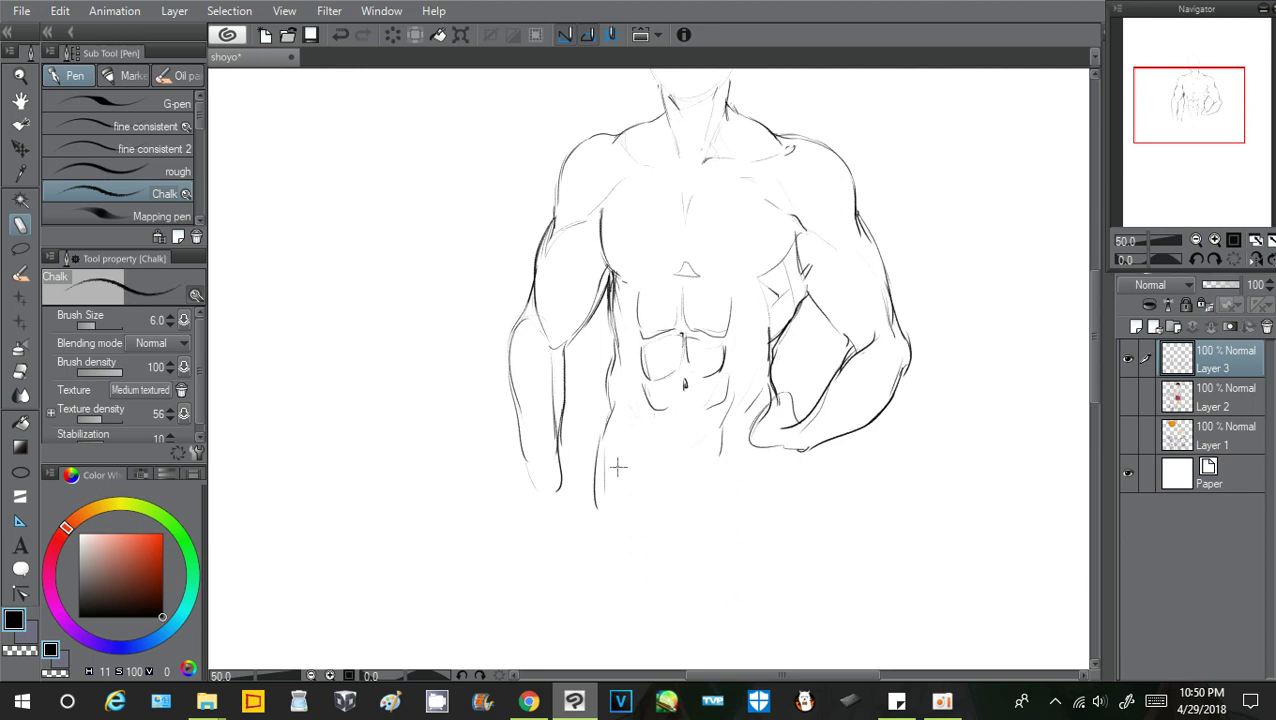
mouse_move(604, 445)
left_mouse_down()
mouse_move(653, 494)
mouse_move(613, 432)
mouse_move(705, 503)
left_mouse_up()
left_click_drag(647, 463, 682, 506)
left_click_drag(597, 508, 587, 588)
left_click_drag(588, 532, 591, 613)
mouse_move(593, 500)
left_mouse_down()
mouse_move(601, 636)
mouse_move(589, 598)
mouse_move(602, 642)
left_mouse_up()
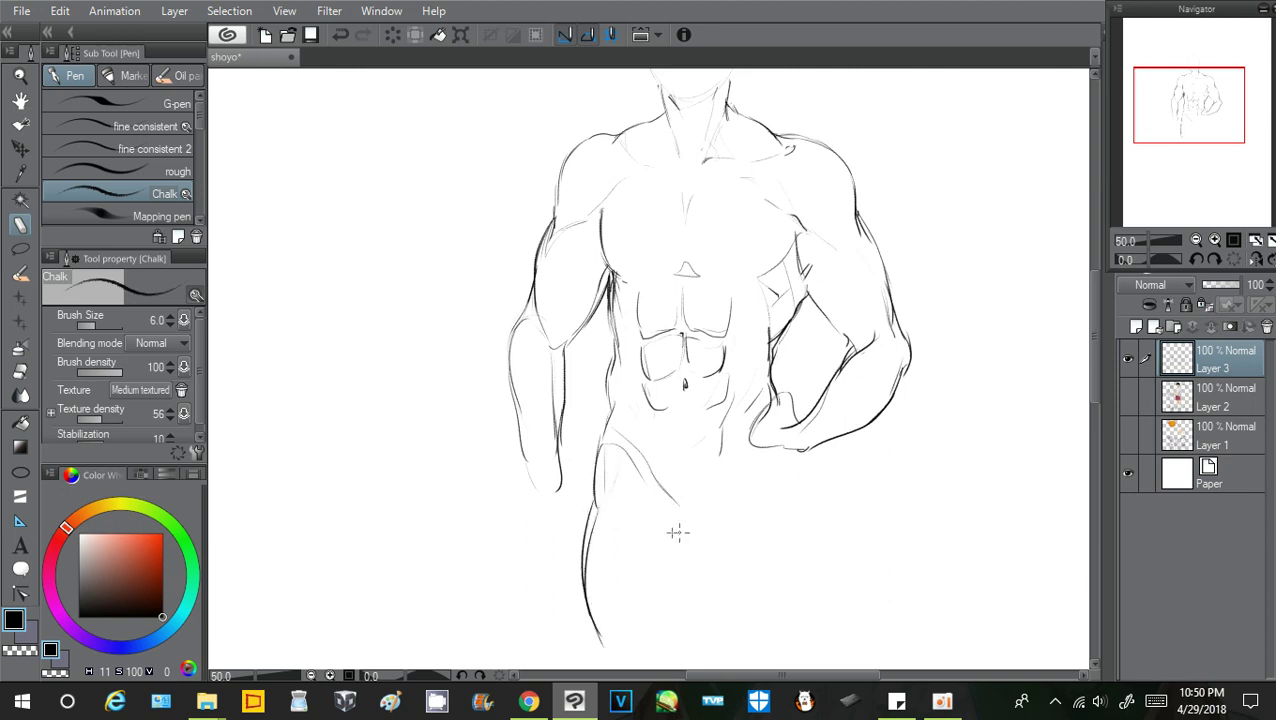
Sketch the inner contour of the left thigh and the rounded thigh muscle above the knee, redoing unsatisfactory strokes
mouse_move(667, 583)
left_mouse_down()
mouse_move(673, 645)
mouse_move(663, 641)
left_mouse_up()
left_click_drag(652, 568, 660, 644)
key("ctrl+z")
key("ctrl+z")
left_click_drag(656, 560, 663, 643)
left_click_drag(675, 527, 666, 604)
left_click_drag(683, 502, 666, 644)
mouse_move(596, 588)
left_mouse_down()
mouse_move(612, 650)
mouse_move(629, 660)
mouse_move(652, 602)
mouse_move(641, 621)
left_mouse_up()
Draw the crotch, the inner contour of the right thigh and the right groin line
left_click_drag(683, 517, 718, 597)
mouse_move(692, 518)
left_mouse_down()
mouse_move(675, 546)
mouse_move(671, 529)
mouse_move(683, 521)
mouse_move(681, 562)
left_mouse_up()
left_click_drag(697, 518, 734, 643)
left_click_drag(703, 517, 729, 475)
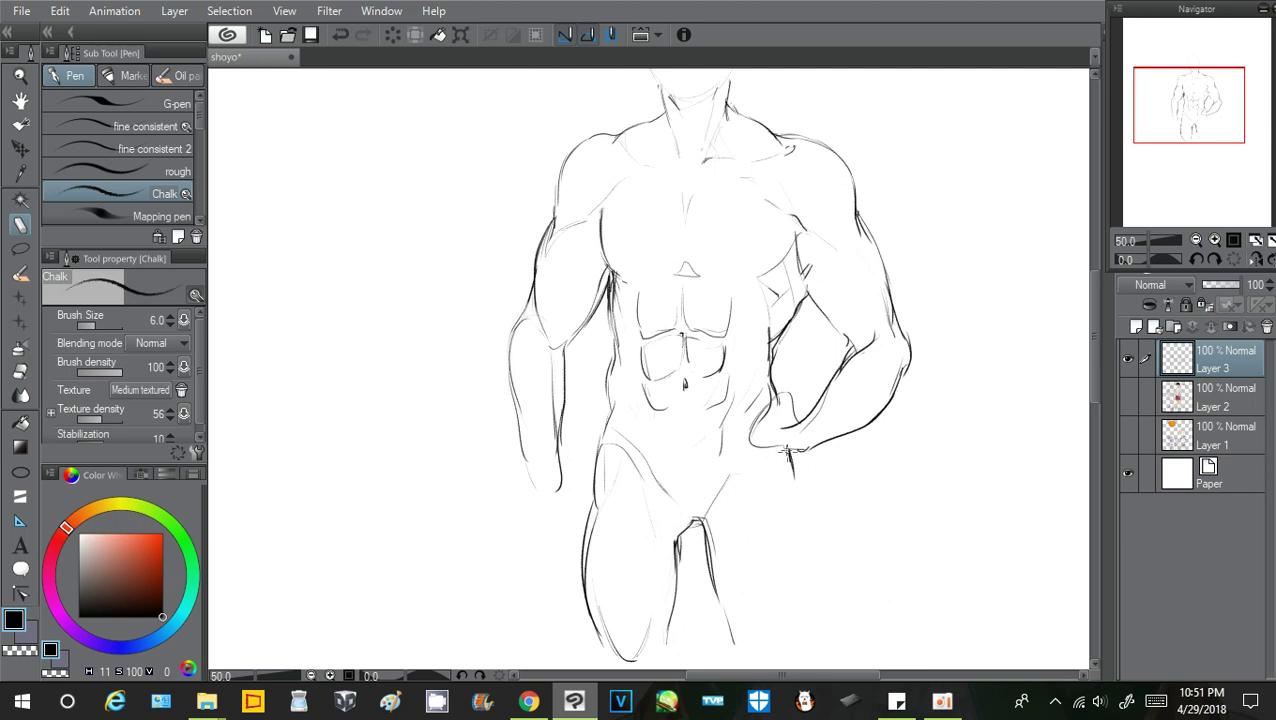
Sketch the outer contour of the right thigh and the rounded thigh muscle above the knee
left_click_drag(788, 457, 806, 527)
left_click_drag(791, 476, 818, 640)
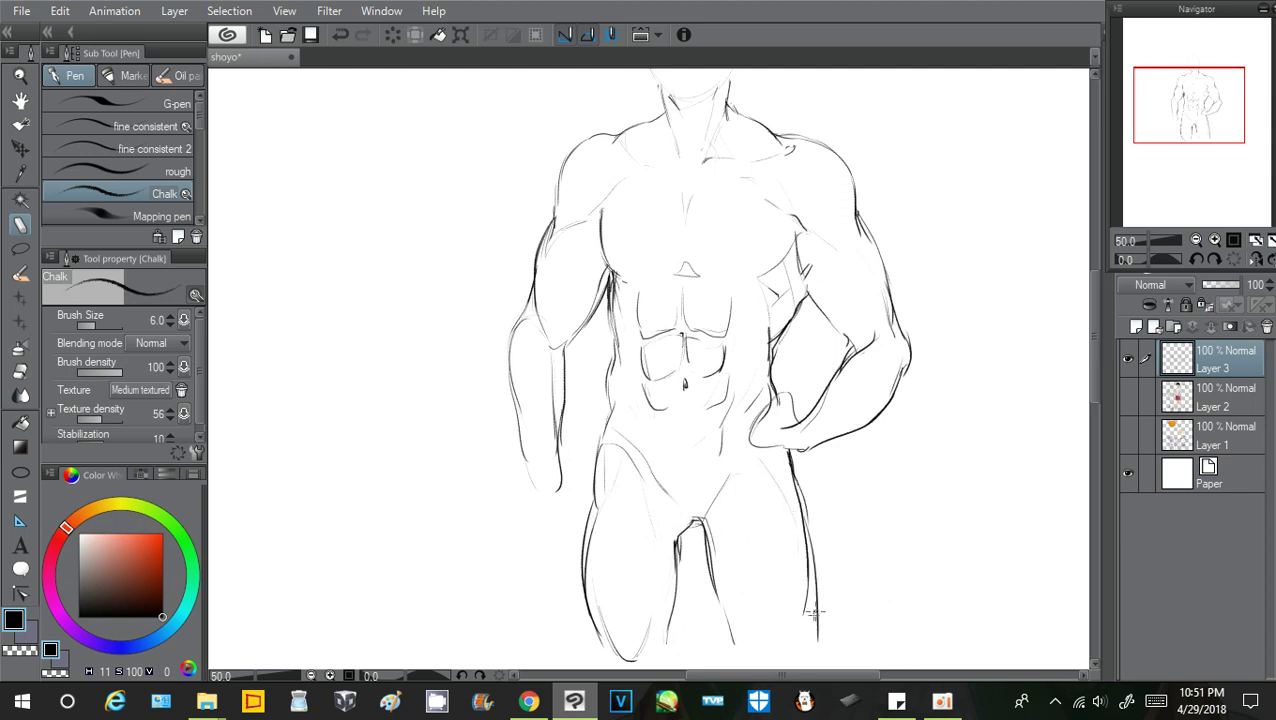
left_click_drag(806, 561, 814, 632)
mouse_move(801, 506)
left_mouse_down()
mouse_move(817, 614)
mouse_move(807, 643)
left_mouse_up()
left_click_drag(806, 531, 811, 643)
mouse_move(726, 512)
left_mouse_down()
mouse_move(733, 648)
mouse_move(806, 600)
mouse_move(776, 650)
left_mouse_up()
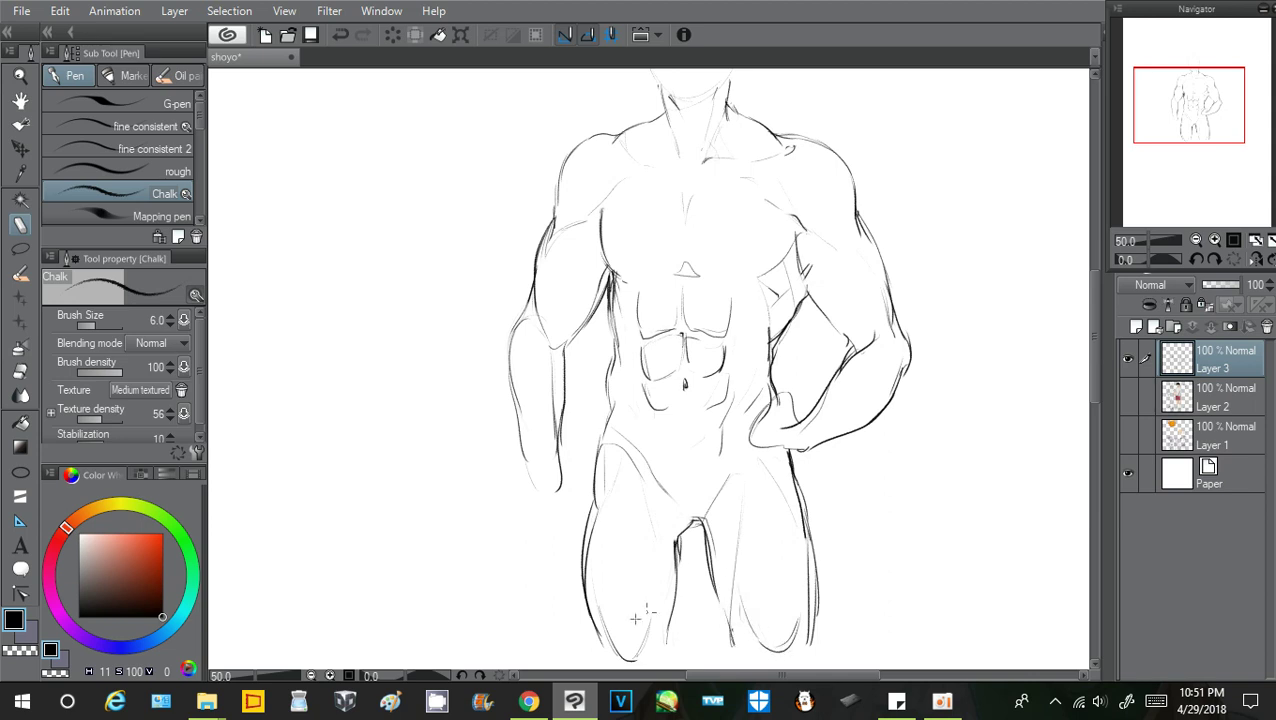
Sketch the left hand as a loose fist beside the thigh
left_click_drag(1144, 242, 1146, 242)
left_click_drag(1207, 126, 1197, 122)
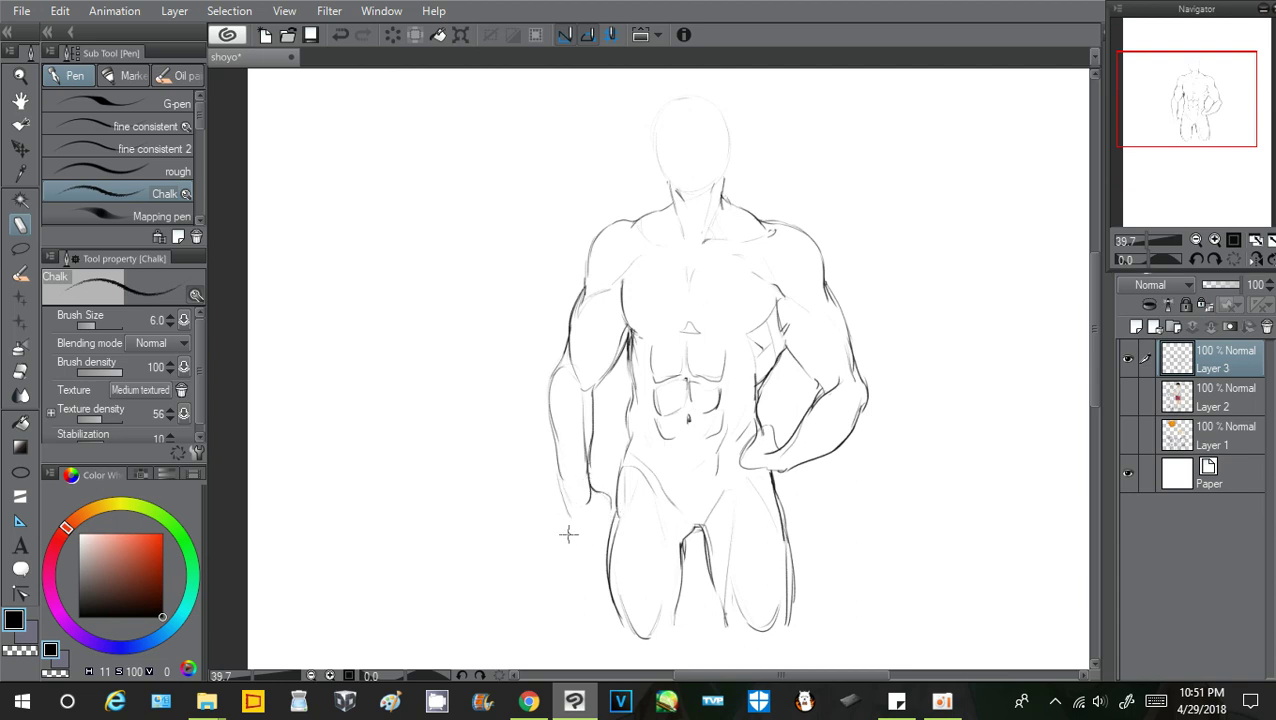
left_click_drag(562, 490, 590, 537)
Extend both thighs with short contour strokes around the left and right knees
left_click_drag(615, 615, 632, 656)
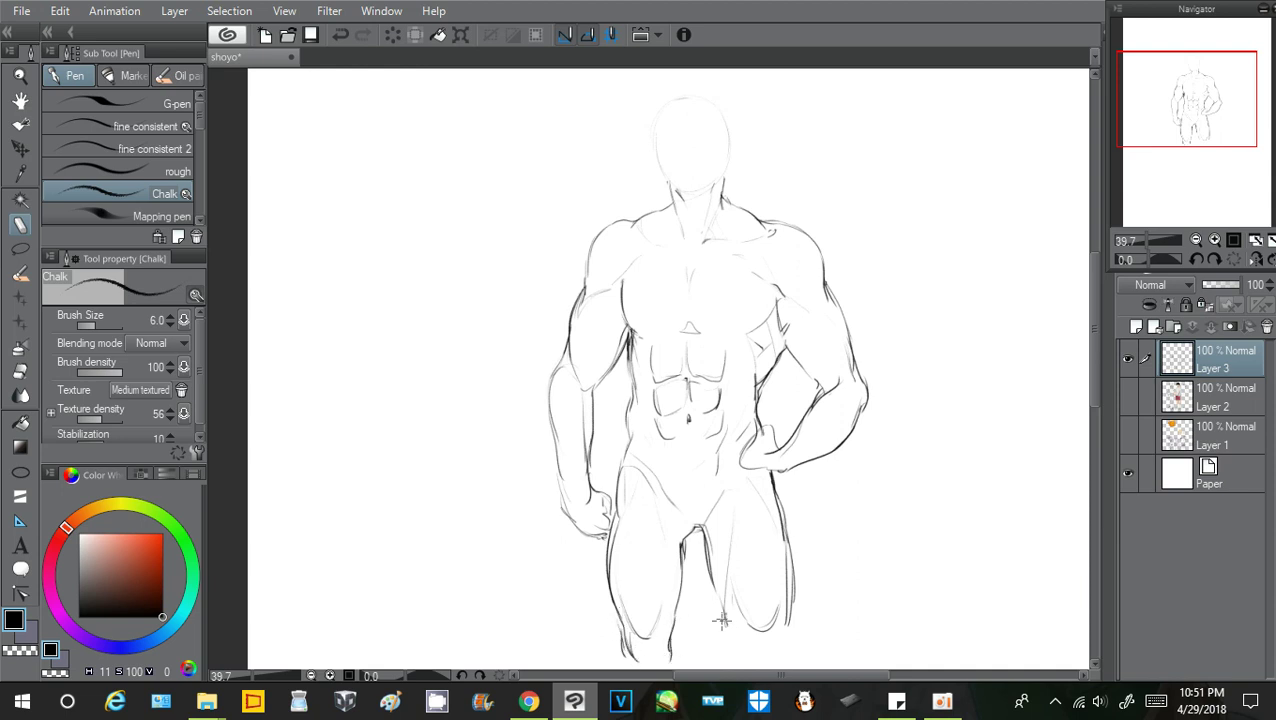
left_click_drag(723, 601, 744, 656)
left_click_drag(787, 604, 774, 667)
Sketch the left knee and the inner and outer contours of the left lower leg down to the ankle
left_click_drag(1209, 132, 1202, 151)
left_click_drag(655, 550, 663, 603)
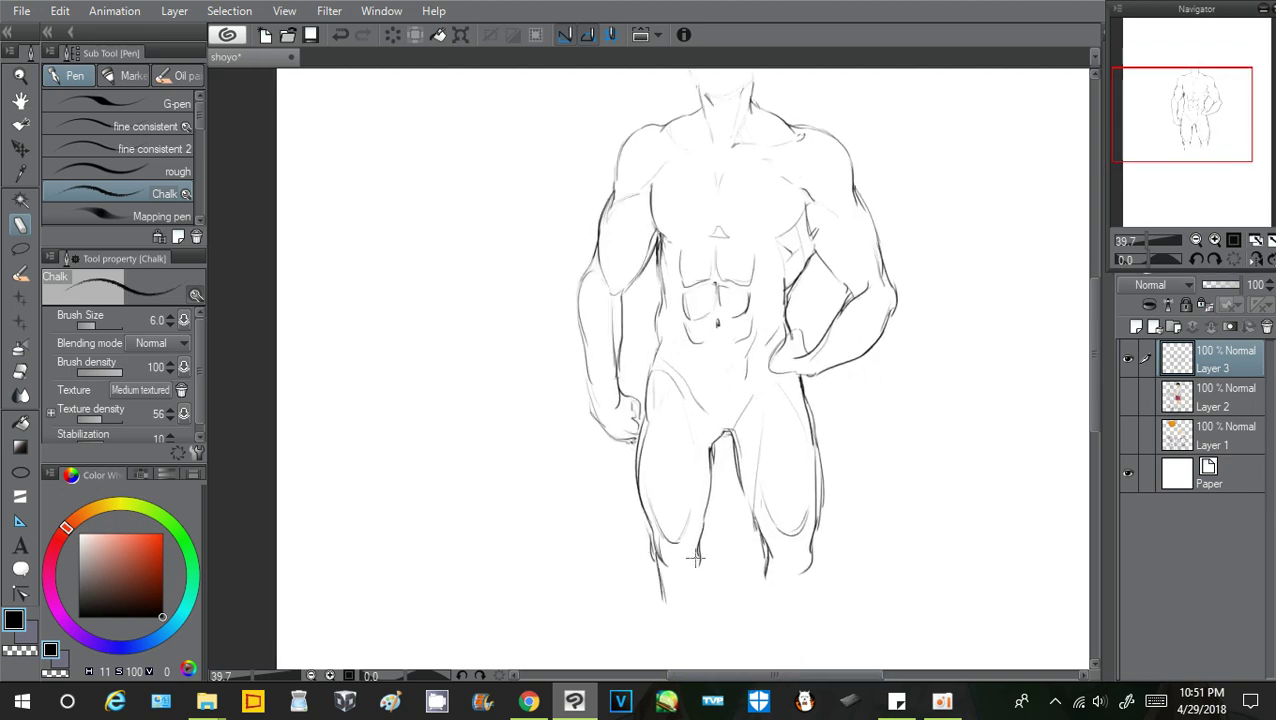
left_click_drag(699, 550, 706, 655)
left_click_drag(1165, 180, 1160, 205)
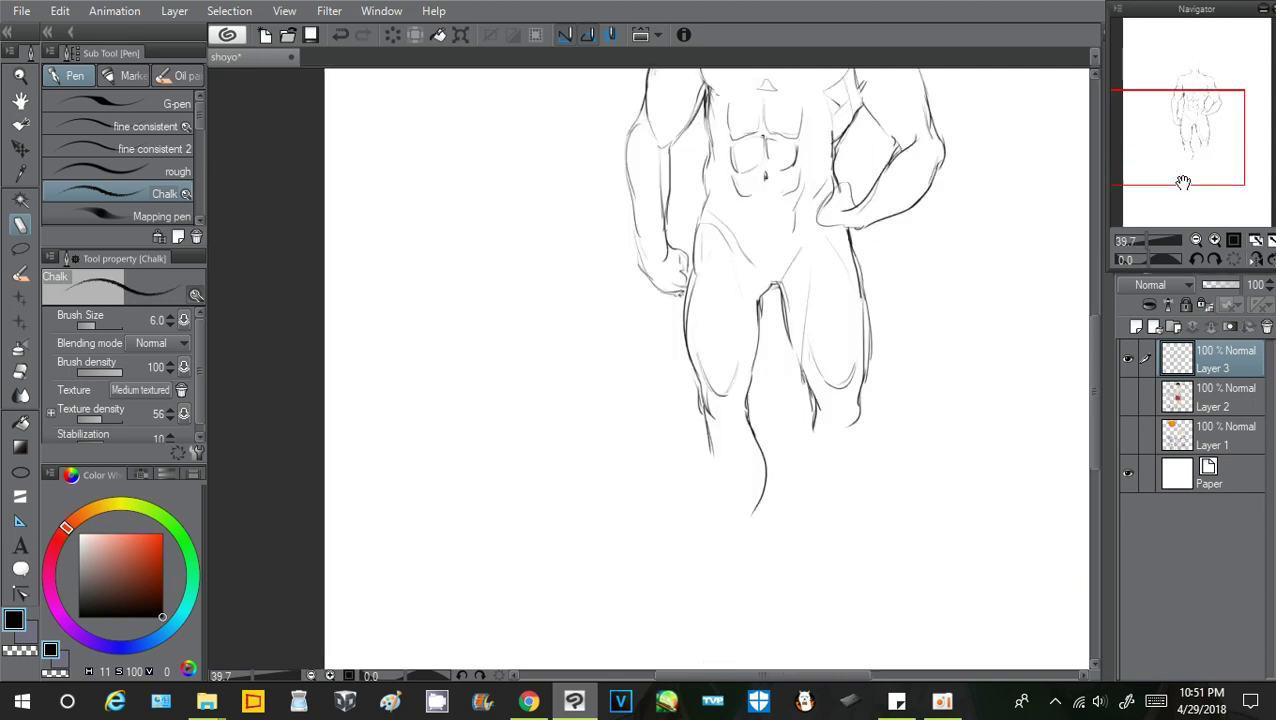
mouse_move(744, 485)
left_mouse_down()
mouse_move(753, 437)
mouse_move(740, 583)
left_mouse_up()
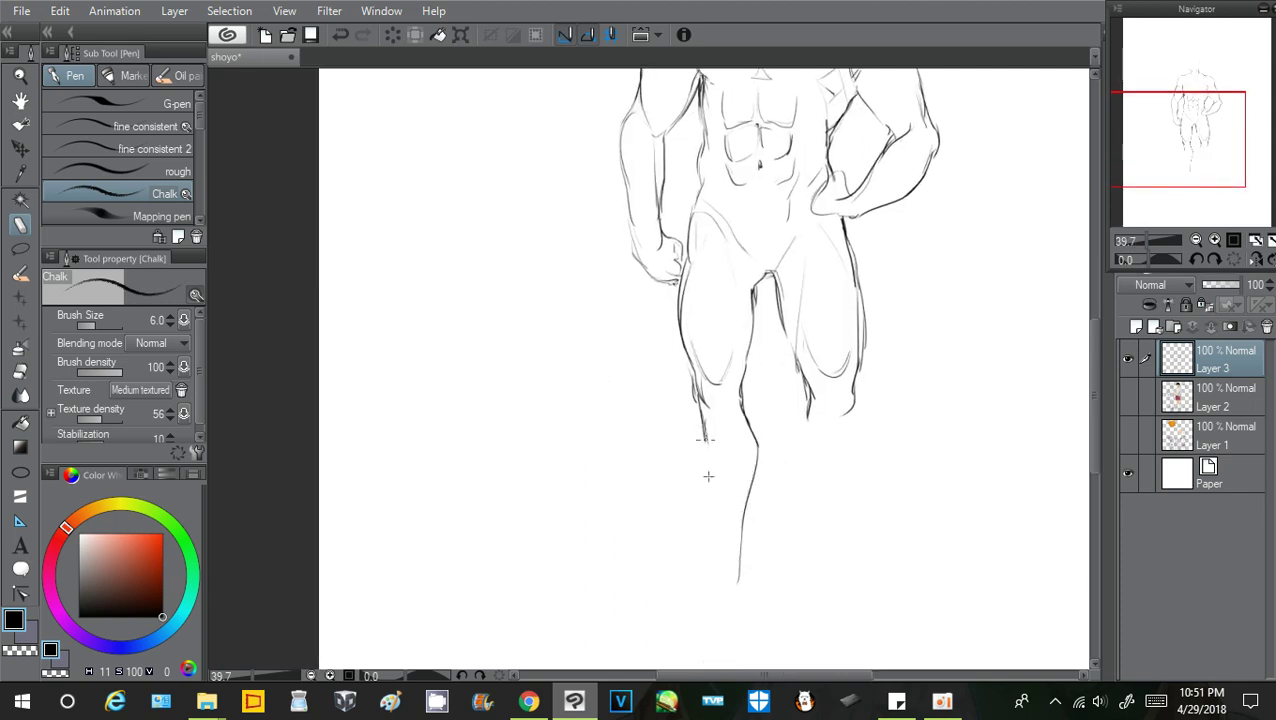
left_click_drag(700, 424, 712, 575)
left_click_drag(709, 451, 712, 544)
left_click_drag(703, 415, 710, 594)
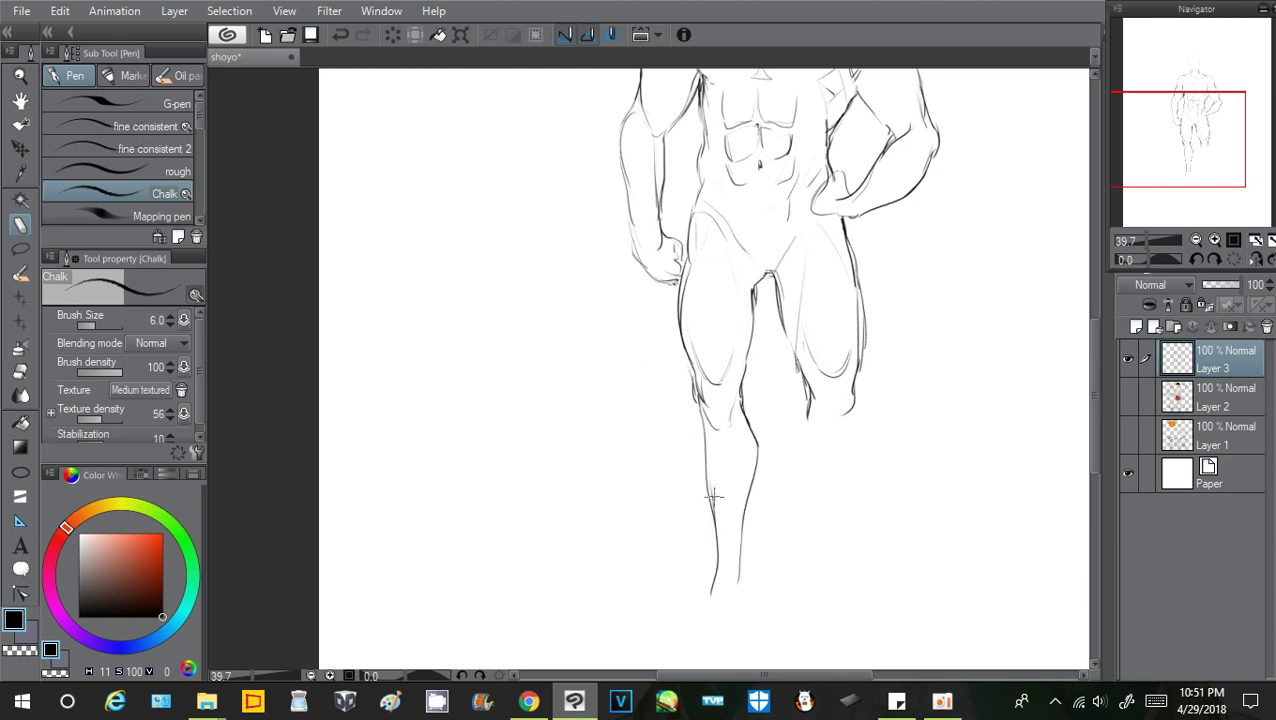
Complete the left lower leg with a shin line, the ankle and the outline of the left foot
mouse_move(731, 427)
left_mouse_down()
mouse_move(735, 548)
mouse_move(752, 540)
mouse_move(748, 618)
mouse_move(683, 604)
mouse_move(666, 626)
mouse_move(688, 610)
mouse_move(678, 633)
mouse_move(722, 638)
mouse_move(750, 578)
mouse_move(720, 636)
mouse_move(683, 604)
mouse_move(678, 634)
mouse_move(691, 641)
mouse_move(668, 624)
mouse_move(721, 631)
mouse_move(684, 635)
mouse_move(703, 643)
mouse_move(722, 630)
mouse_move(662, 614)
left_mouse_up()
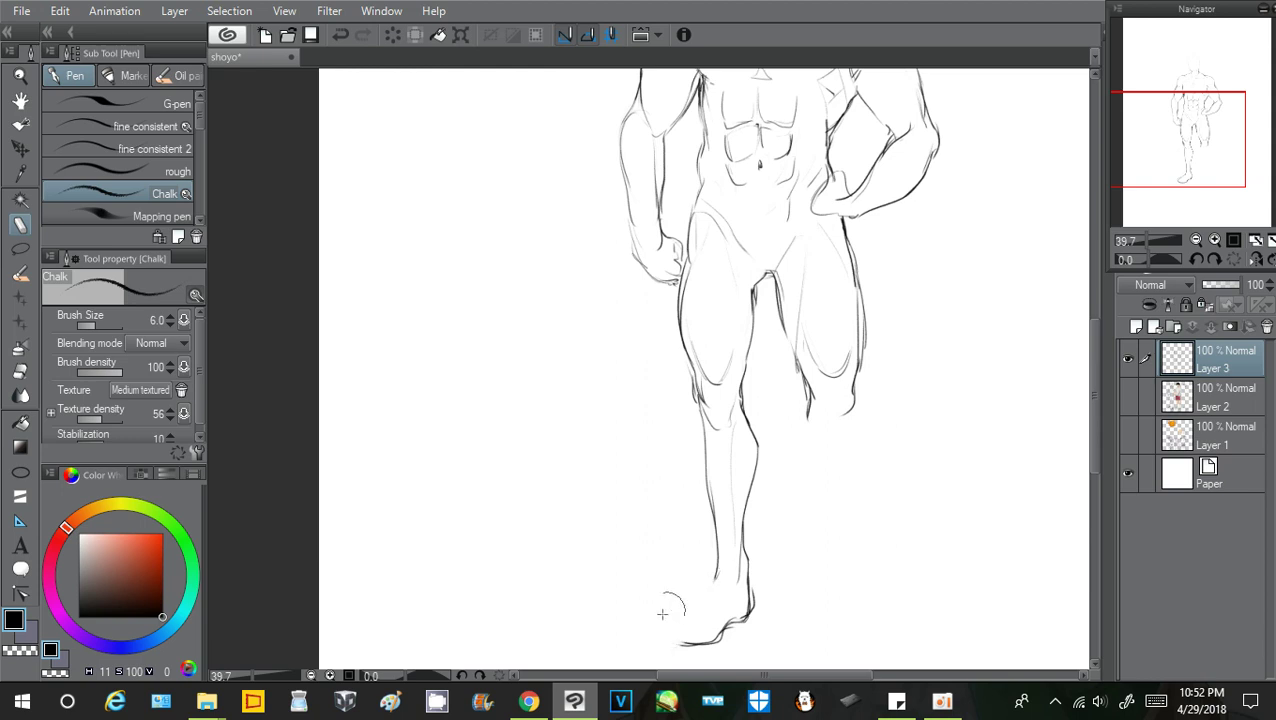
mouse_move(718, 572)
left_mouse_down()
mouse_move(670, 624)
mouse_move(673, 638)
mouse_move(670, 626)
mouse_move(694, 633)
mouse_move(667, 624)
mouse_move(702, 640)
left_mouse_up()
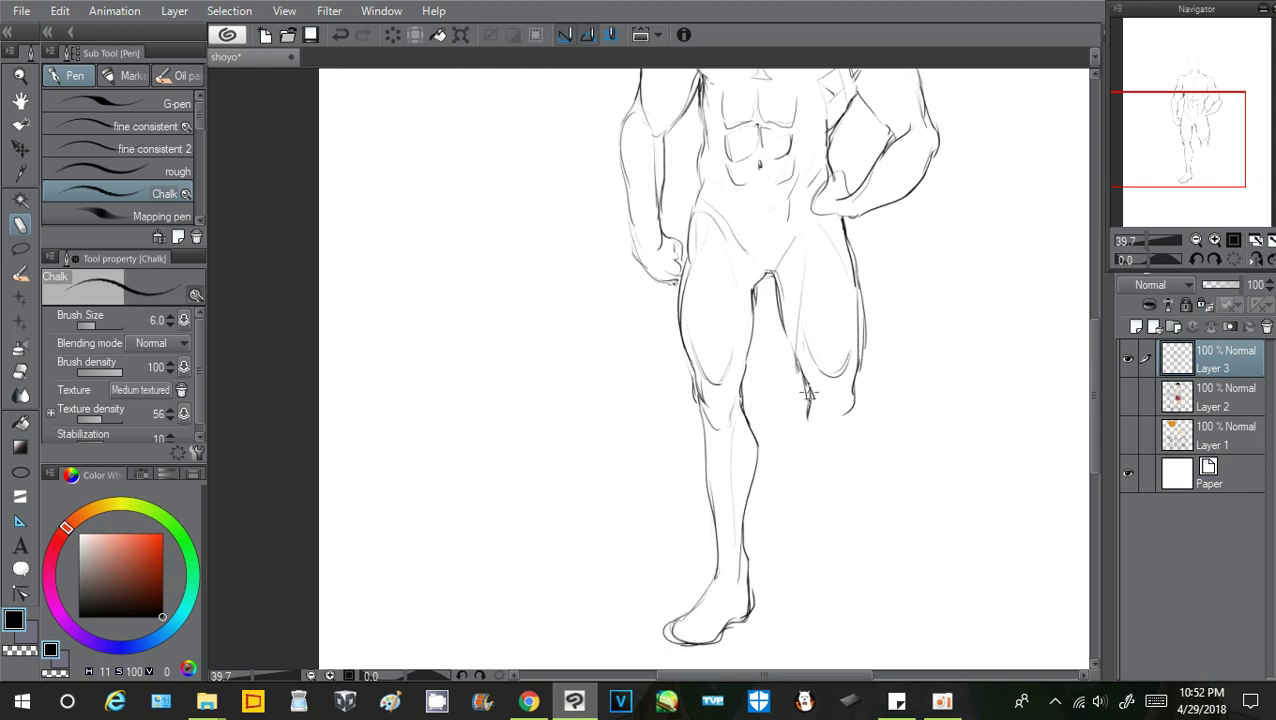
Sketch the inner and outer contours of the right lower leg from the knee down, with a light shin line
mouse_move(808, 393)
left_mouse_down()
mouse_move(822, 428)
mouse_move(852, 410)
mouse_move(801, 474)
mouse_move(822, 558)
left_mouse_up()
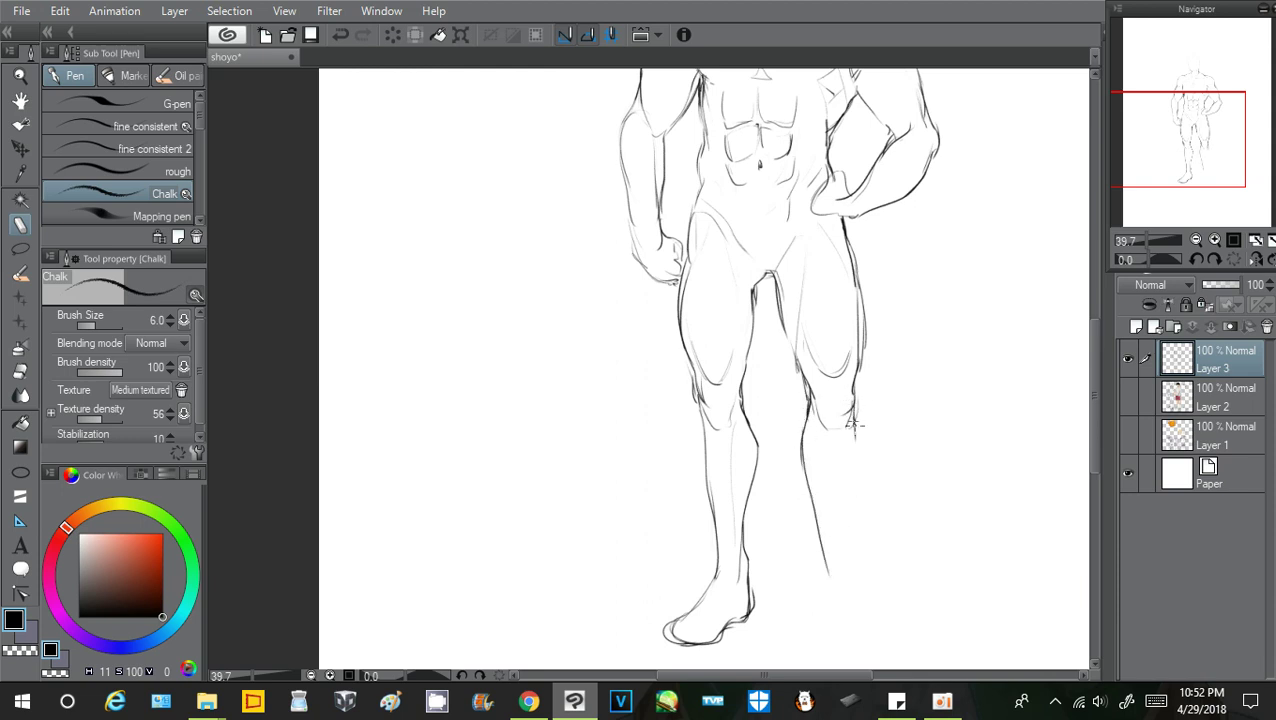
left_click_drag(854, 425, 856, 527)
left_click_drag(806, 412, 806, 488)
left_click_drag(804, 434, 815, 514)
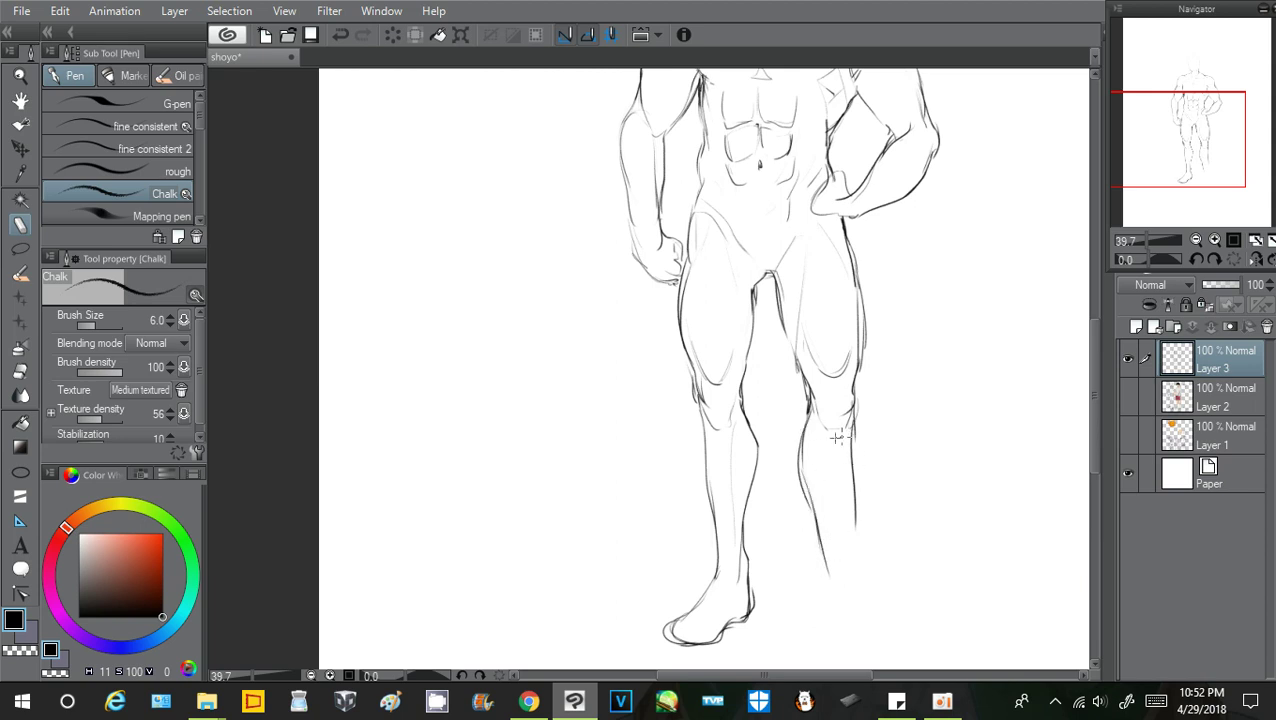
mouse_move(836, 437)
left_mouse_down()
mouse_move(826, 500)
mouse_move(850, 534)
mouse_move(861, 597)
left_mouse_up()
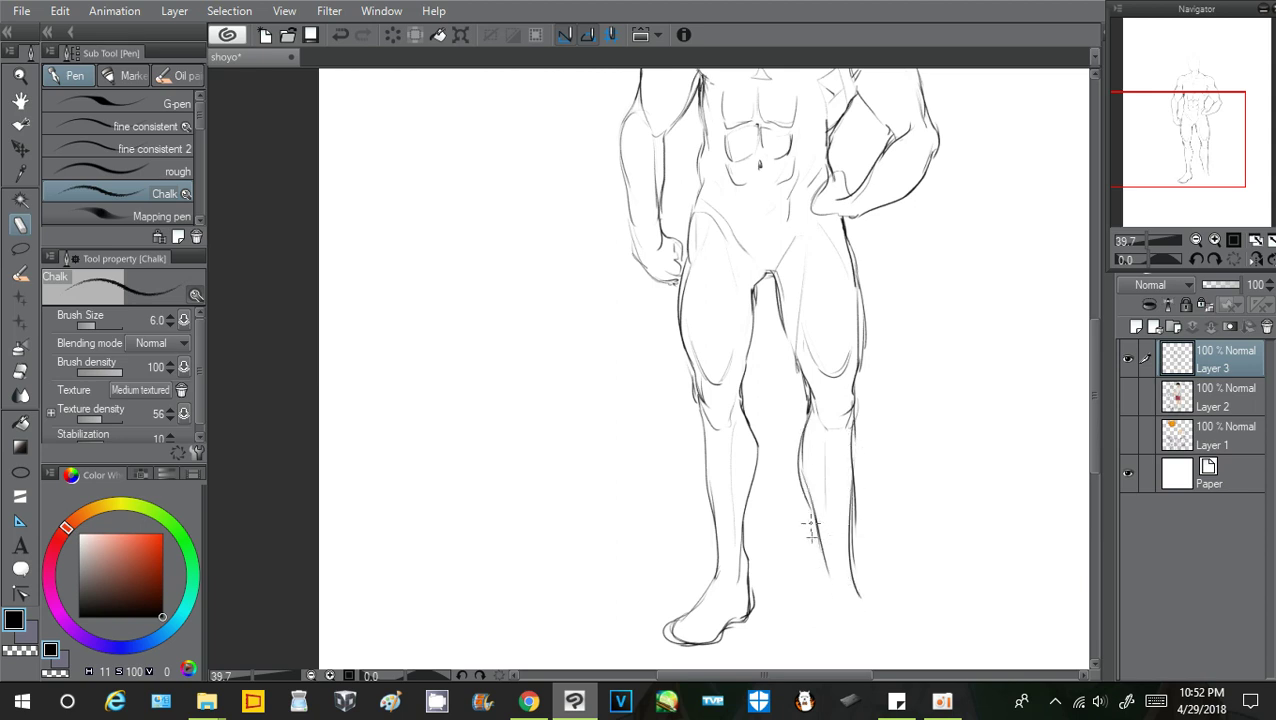
Sketch the right ankle and the rounded outline of the right foot, and firm up the lower calf contours
mouse_move(810, 530)
left_mouse_down()
mouse_move(824, 626)
mouse_move(845, 651)
mouse_move(888, 634)
left_mouse_up()
left_click_drag(853, 579, 884, 632)
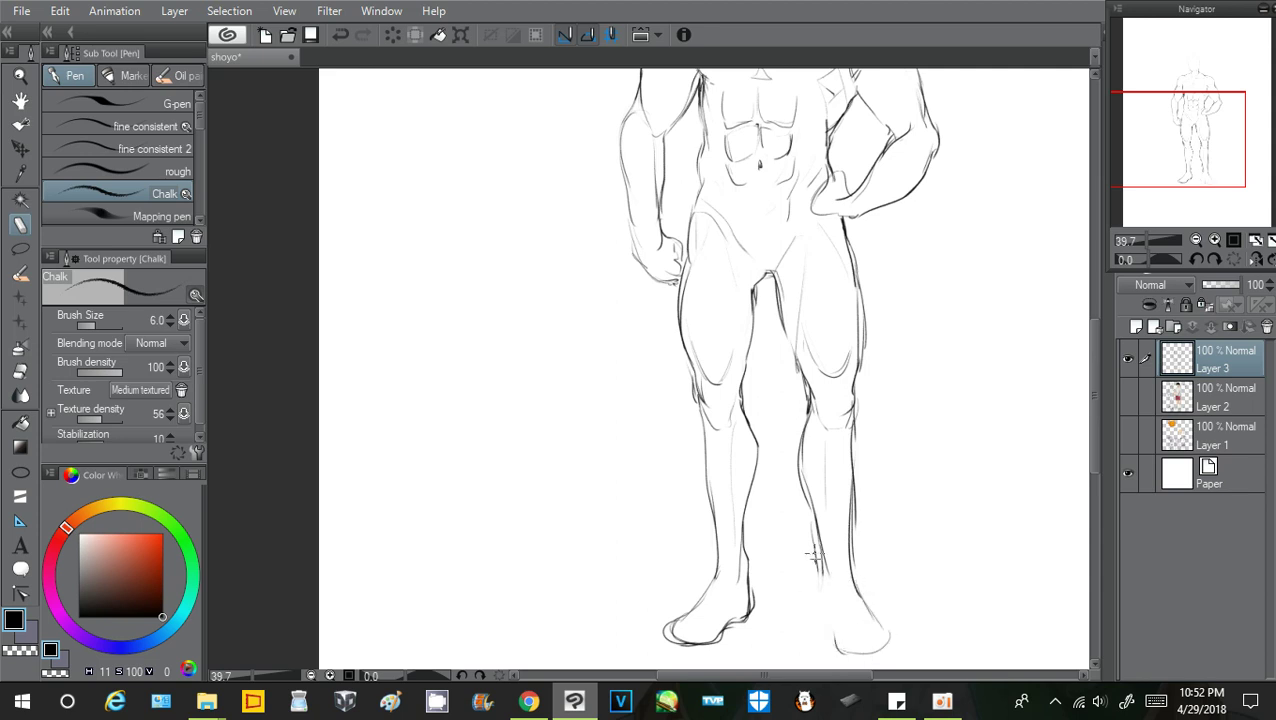
mouse_move(813, 550)
left_mouse_down()
mouse_move(817, 610)
mouse_move(851, 651)
mouse_move(883, 648)
mouse_move(838, 557)
mouse_move(825, 573)
left_mouse_up()
mouse_move(828, 566)
left_mouse_down()
mouse_move(853, 540)
mouse_move(862, 600)
left_mouse_up()
mouse_move(857, 484)
left_mouse_down()
mouse_move(846, 558)
mouse_move(881, 625)
left_mouse_up()
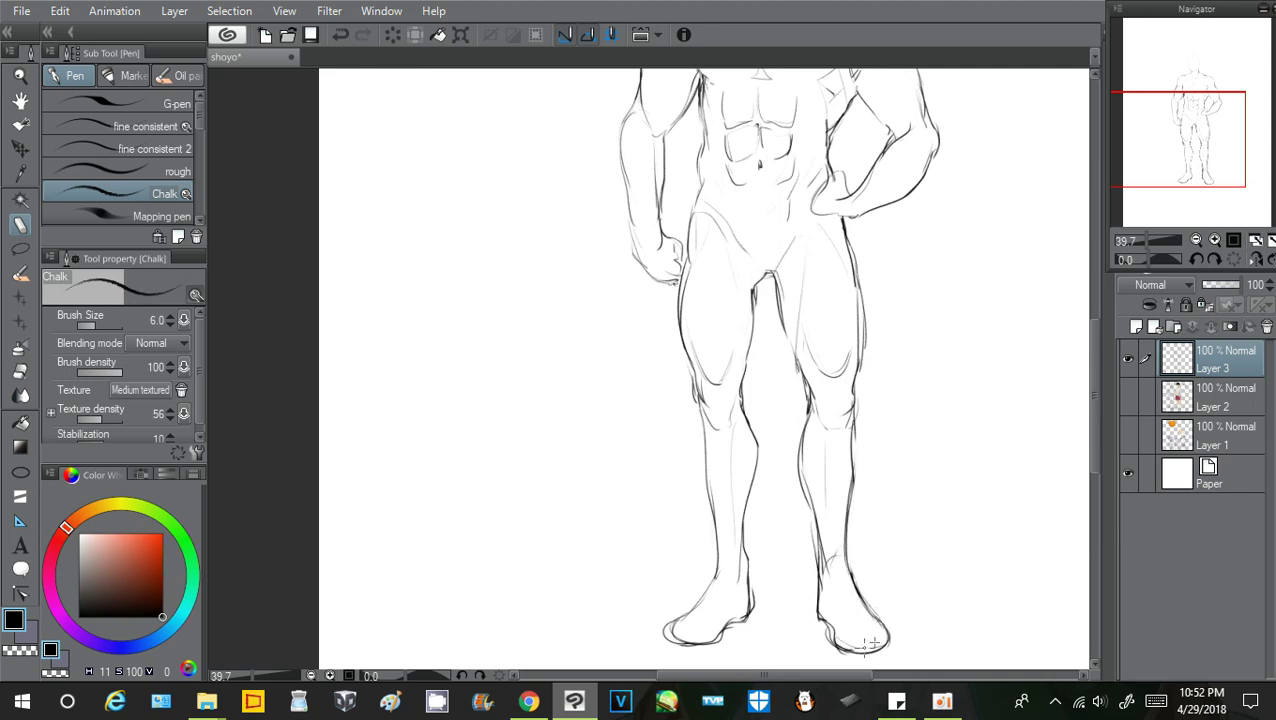
Darken the outer and lower contour of the left chest muscle from the armpit toward the ribs
left_click_drag(1229, 147, 1245, 92)
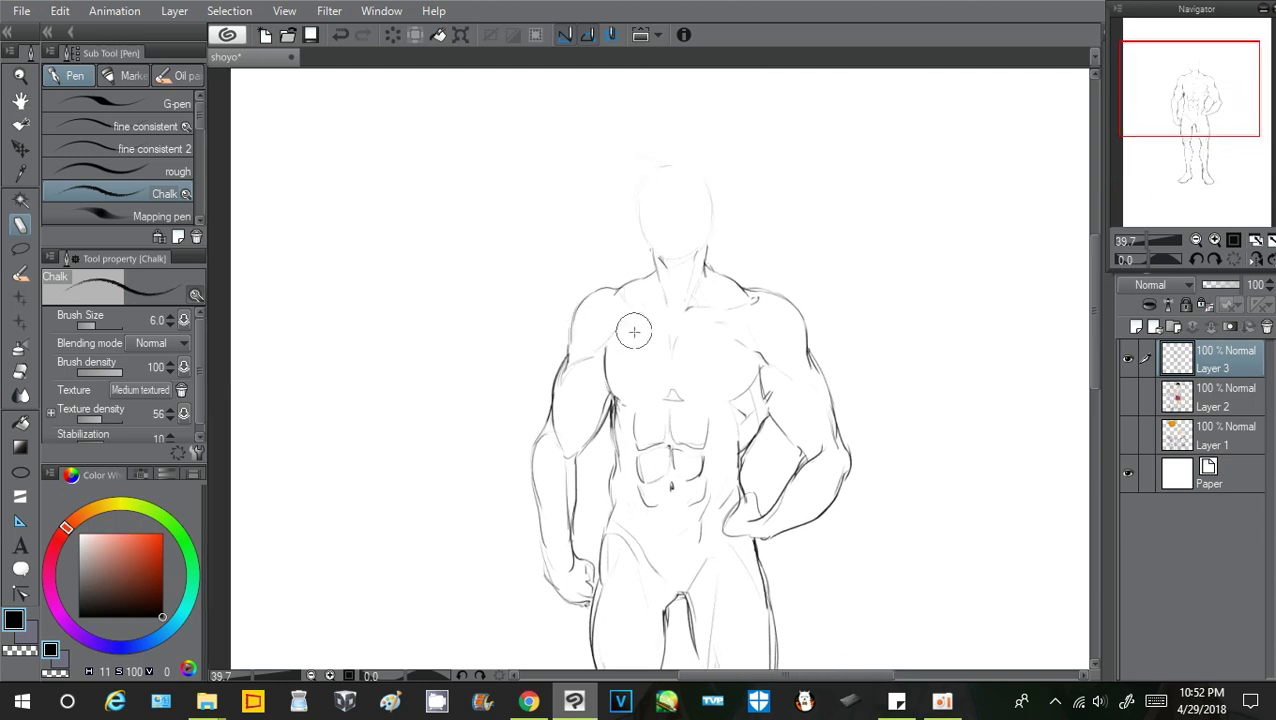
left_click_drag(600, 347, 609, 393)
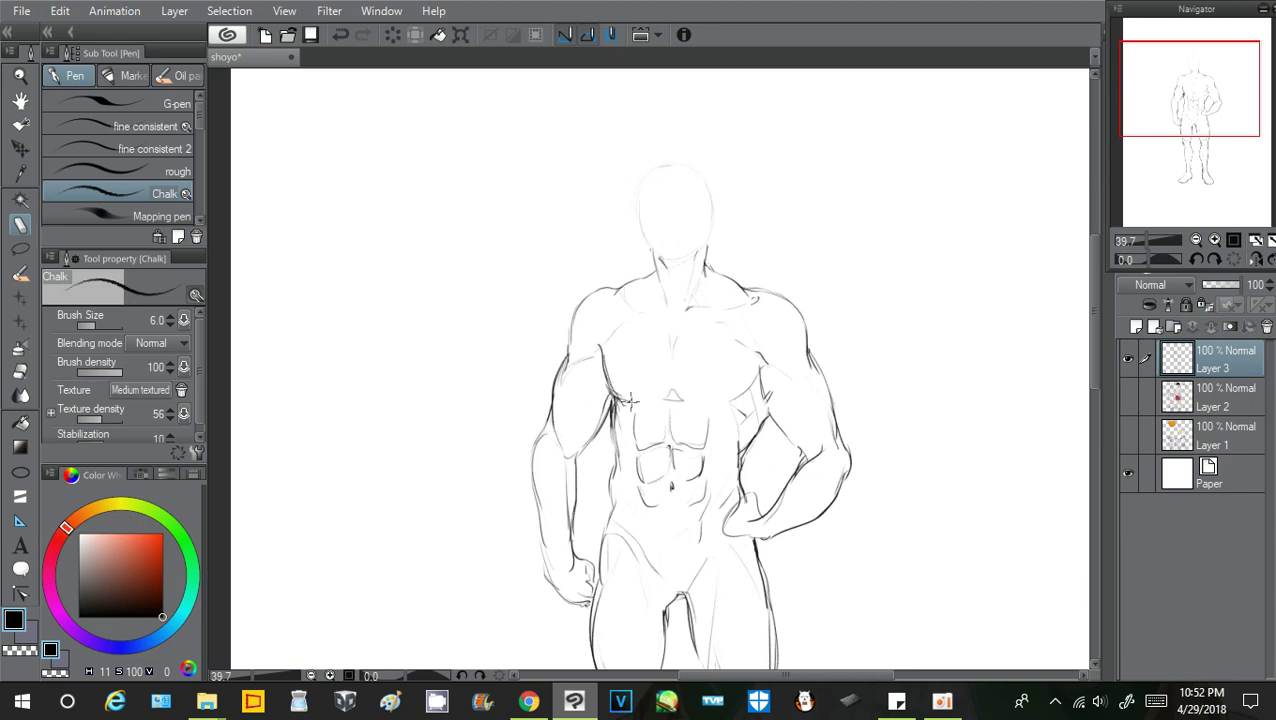
Lower the opacity of Layer 3 to 48% and add a new layer above it
left_click(1212, 285)
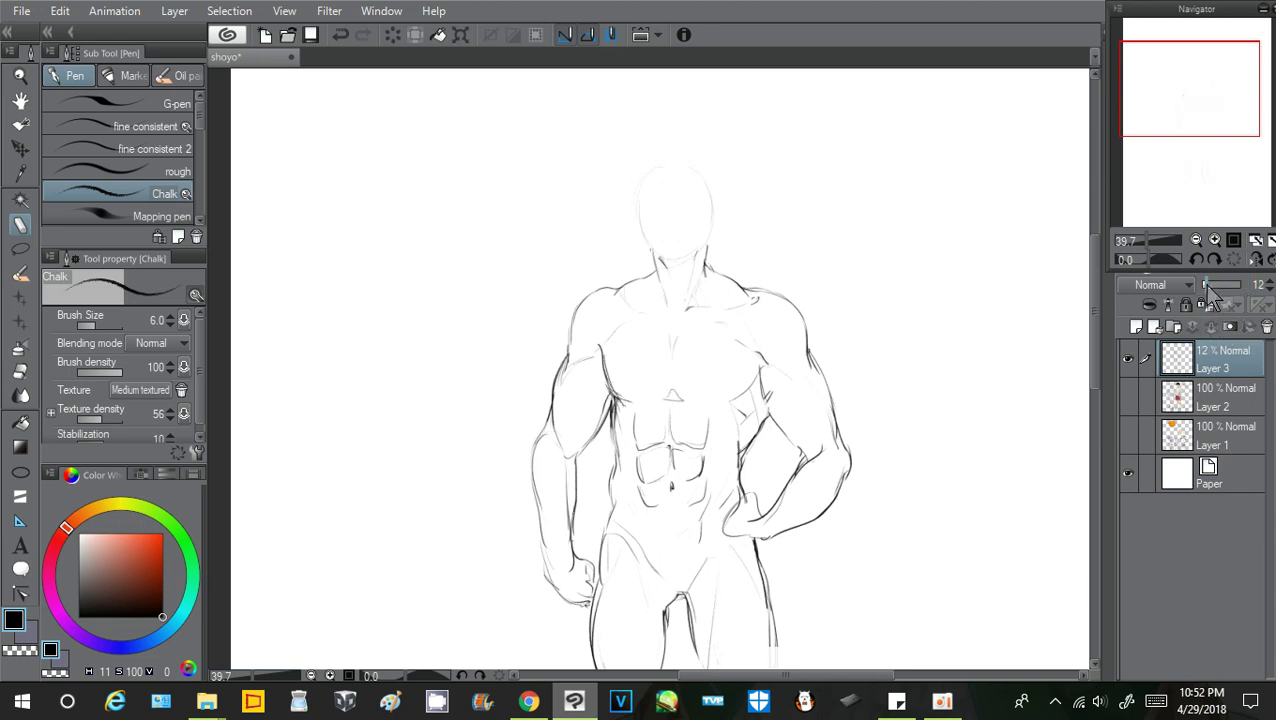
left_click_drag(1212, 287, 1220, 285)
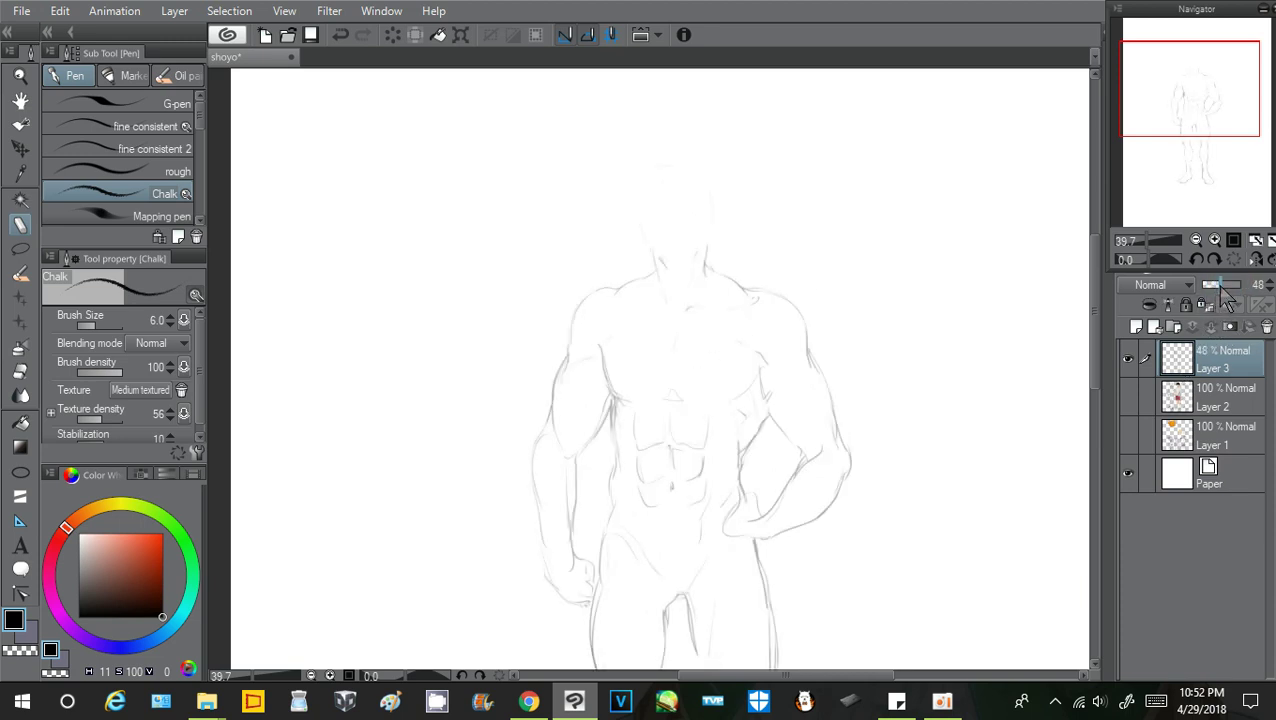
left_click(1135, 327)
Draw the left eye, two sharply slanted eyebrows and the right eye's upper lash line inside the head oval
left_click(1153, 242)
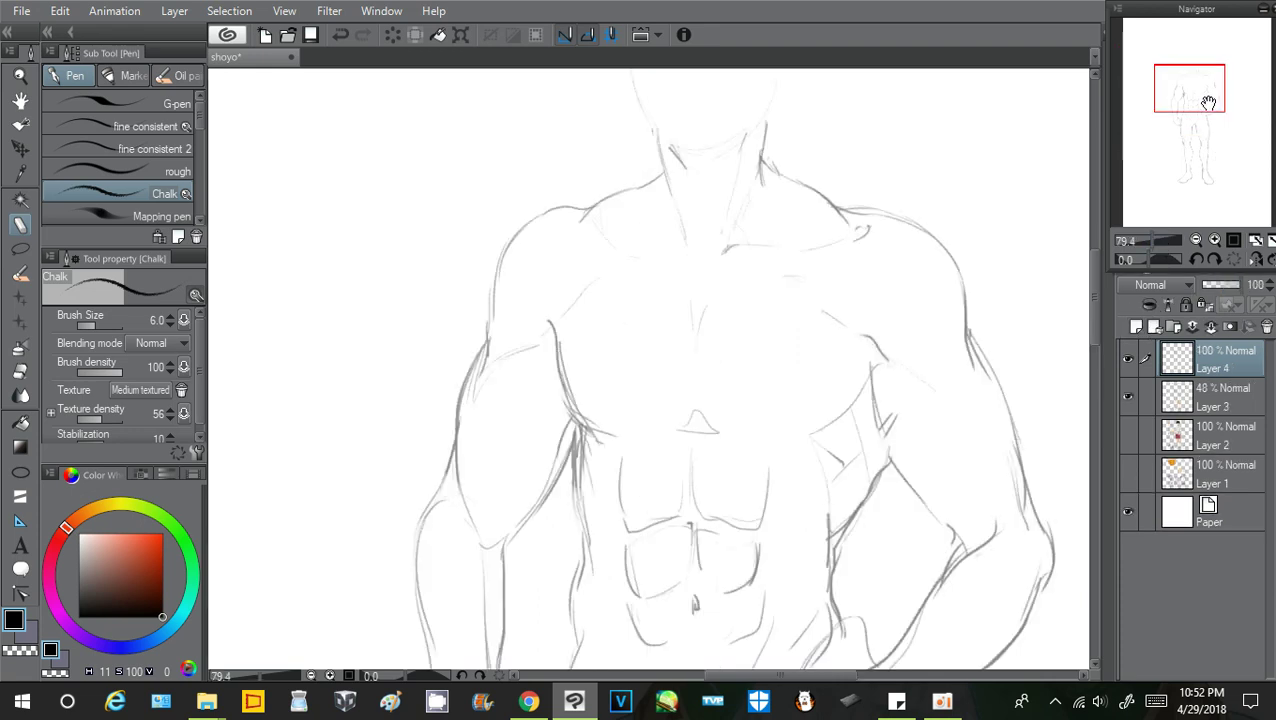
left_click_drag(1204, 103, 1212, 80)
left_click_drag(1155, 241, 1157, 241)
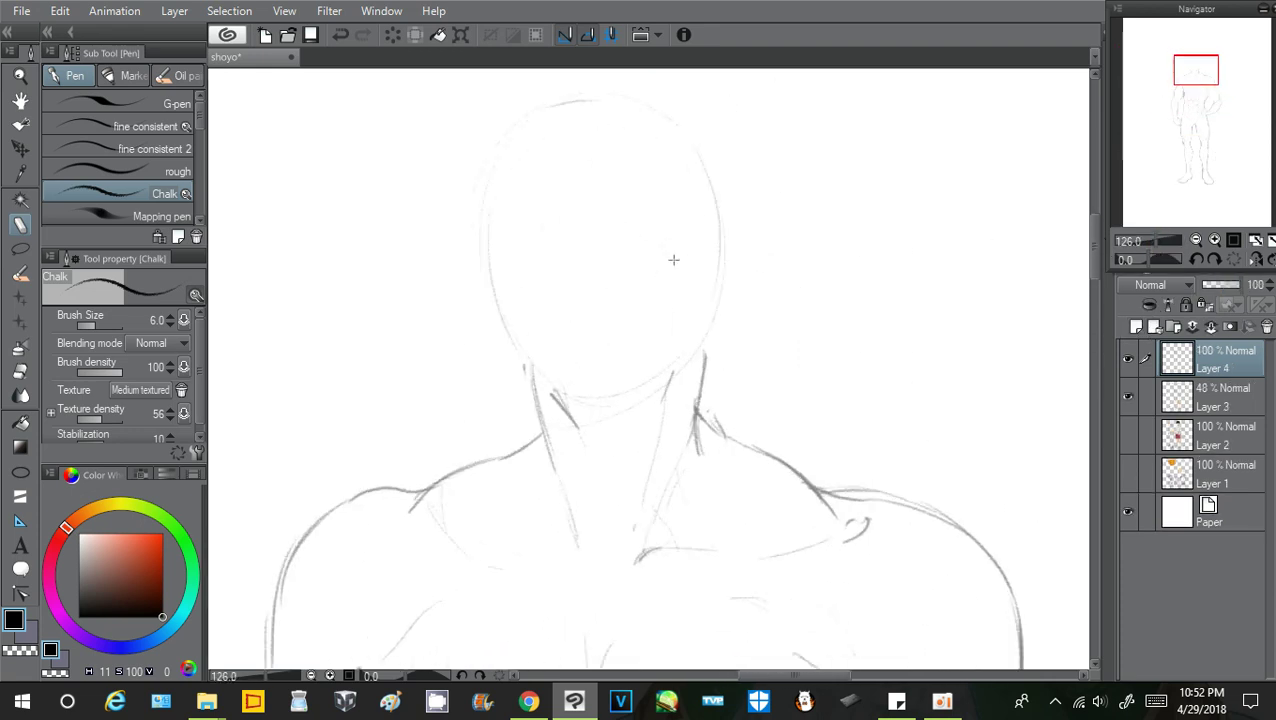
mouse_move(519, 244)
left_mouse_down()
mouse_move(558, 240)
mouse_move(540, 242)
mouse_move(588, 256)
mouse_move(517, 242)
mouse_move(558, 240)
mouse_move(540, 236)
mouse_move(546, 268)
mouse_move(542, 248)
left_mouse_up()
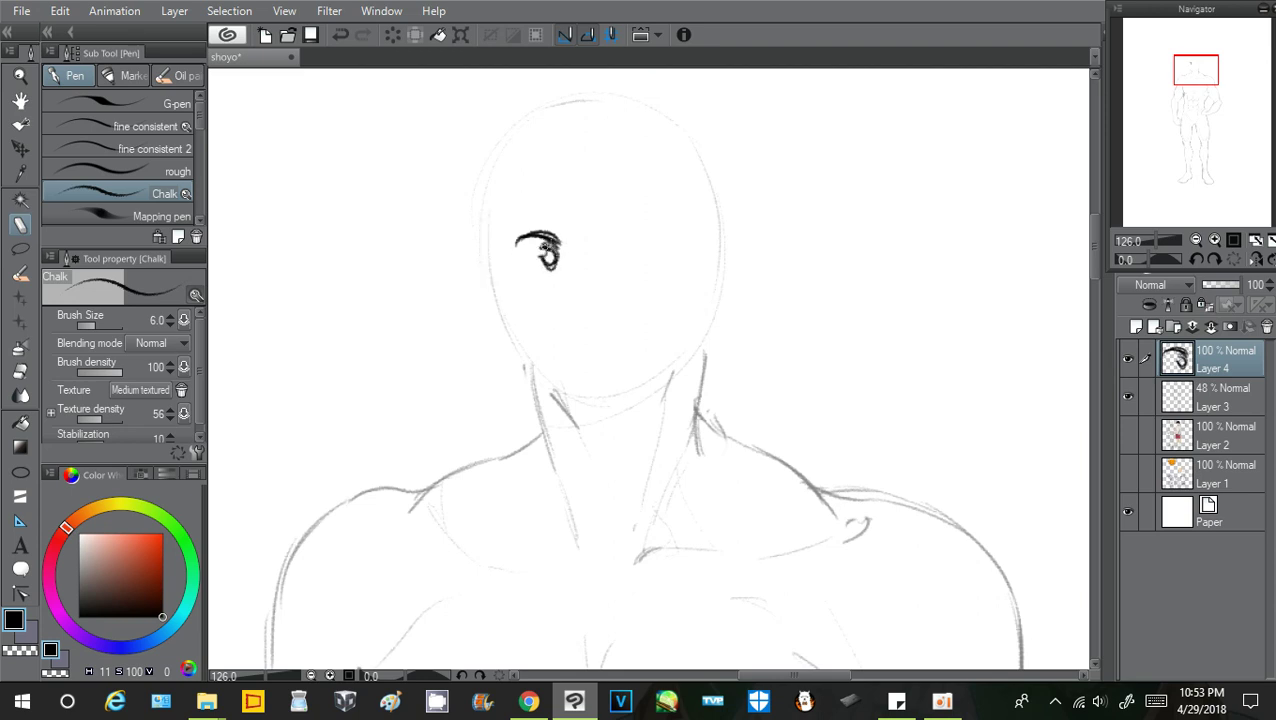
mouse_move(545, 197)
left_mouse_down()
mouse_move(571, 229)
mouse_move(652, 198)
mouse_move(660, 231)
mouse_move(622, 233)
left_mouse_up()
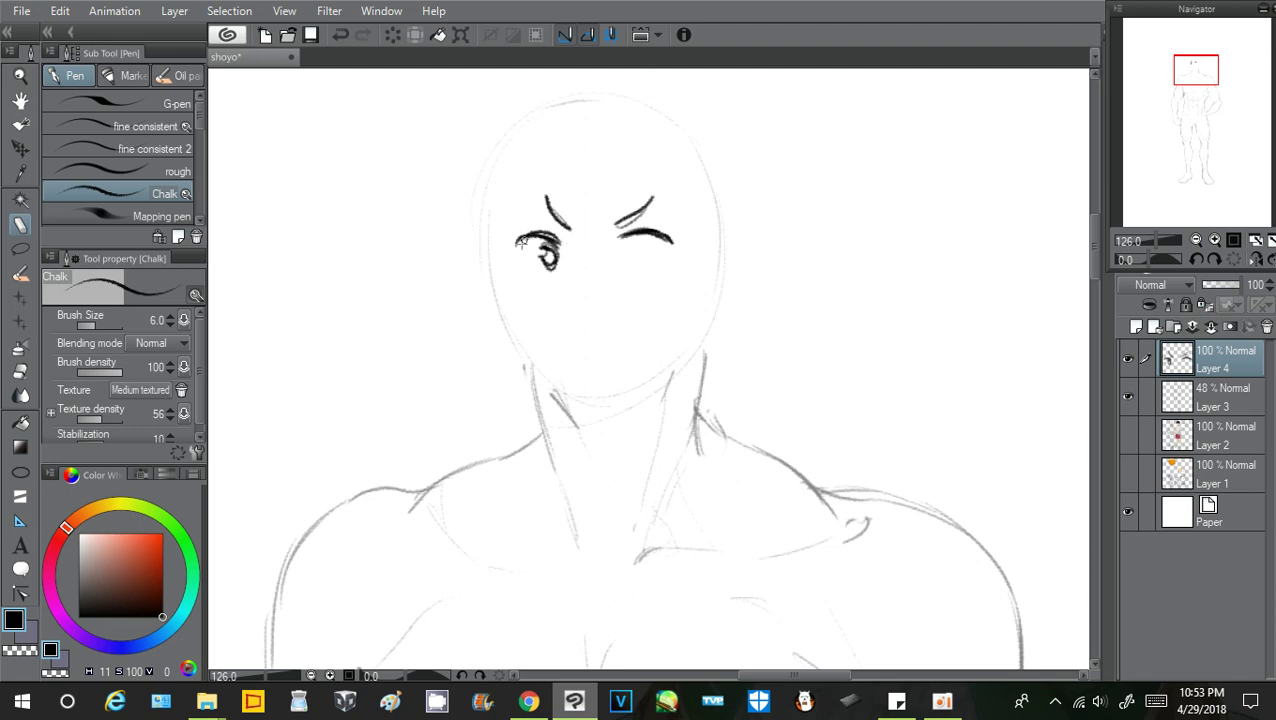
Extend the outer corner of the left eye's lash line and draw a small wavy mouth and a short nose mark
left_click_drag(508, 238, 524, 237)
mouse_move(569, 337)
left_mouse_down()
mouse_move(597, 340)
mouse_move(567, 333)
mouse_move(600, 339)
mouse_move(601, 323)
mouse_move(623, 319)
left_mouse_up()
left_click_drag(586, 293, 592, 294)
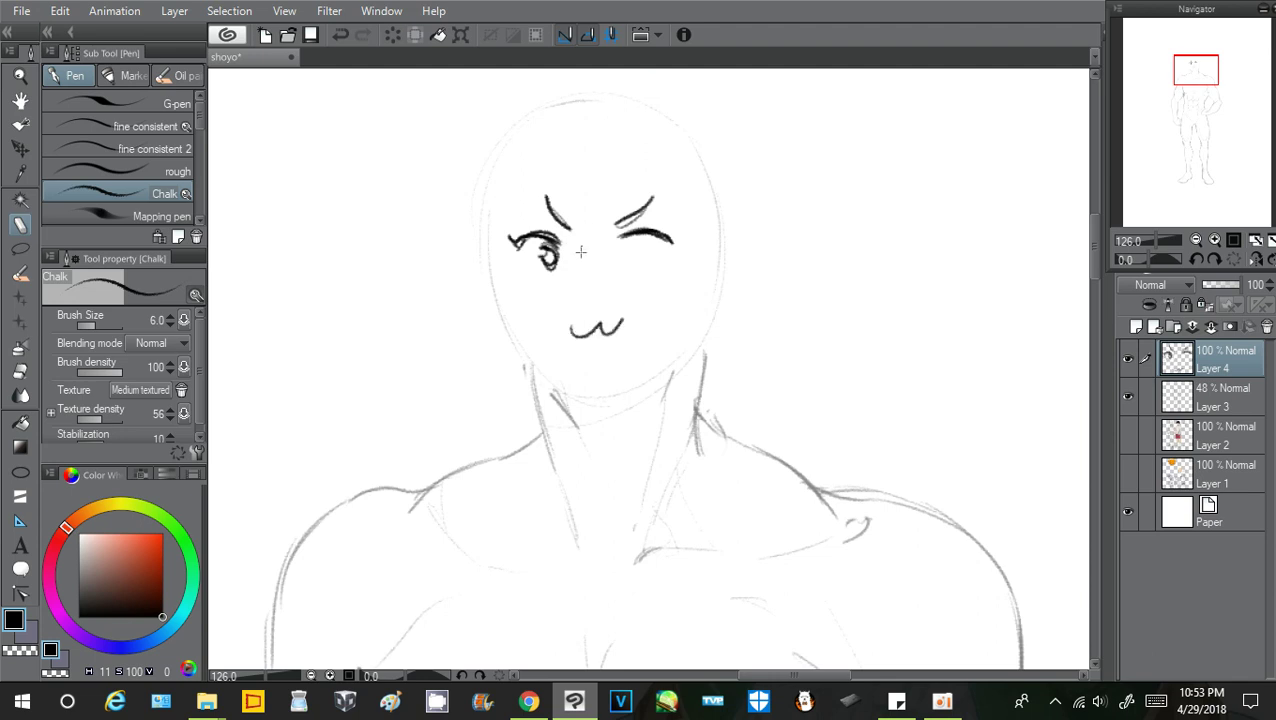
Draw the right eye's iris and thicken the upper lash lines of both eyes
left_click_drag(630, 236, 640, 258)
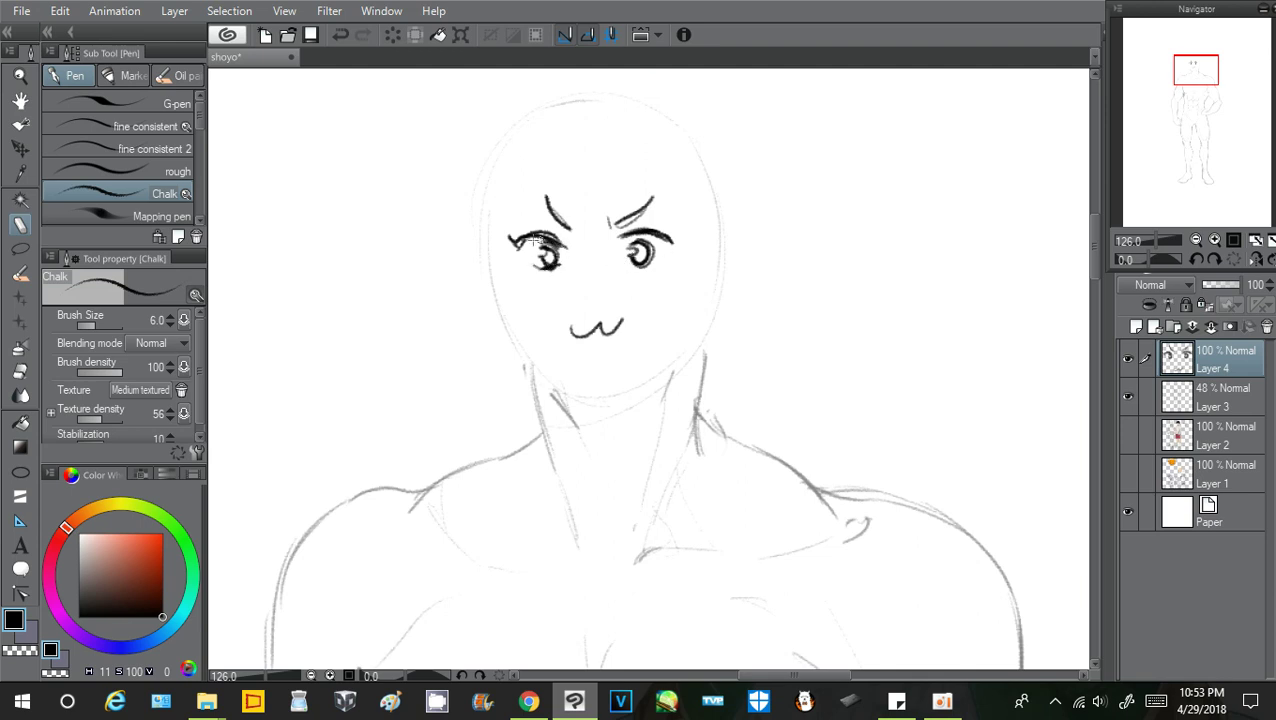
left_click_drag(537, 240, 563, 244)
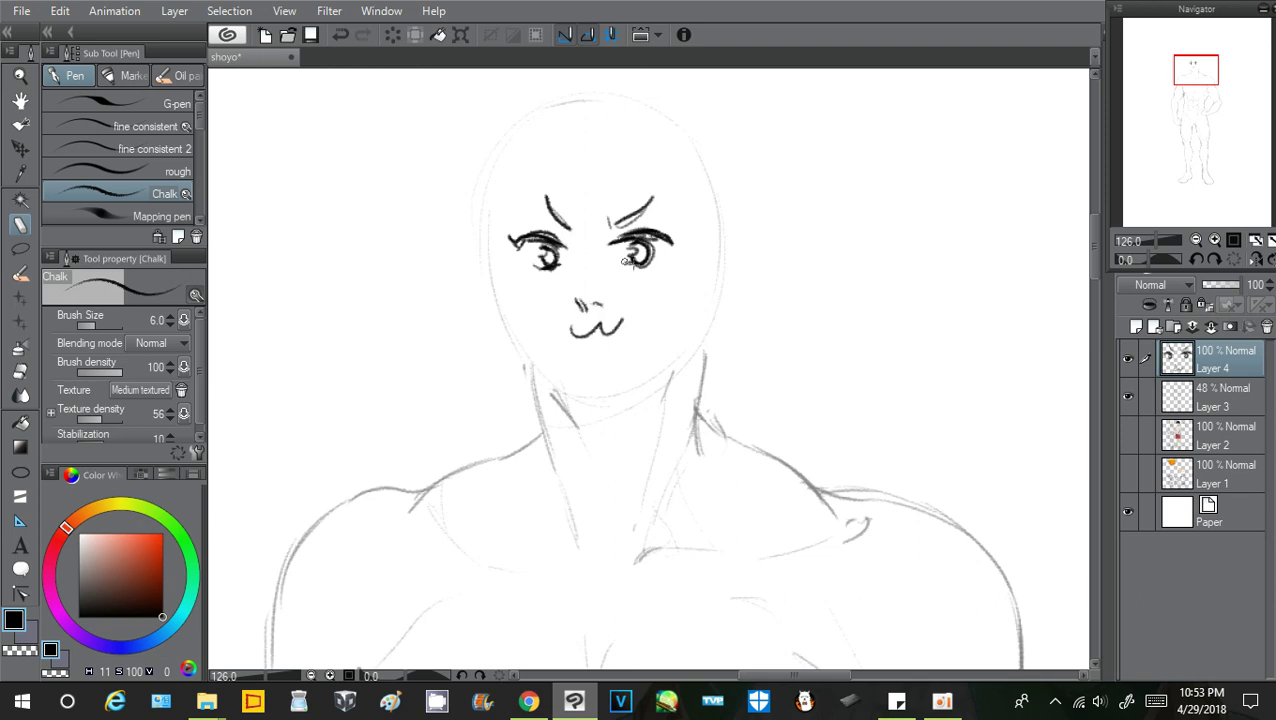
mouse_move(629, 259)
left_mouse_down()
mouse_move(635, 271)
mouse_move(668, 236)
left_mouse_up()
Add short, light blush strokes on both cheeks below the eyes
left_click_drag(514, 284, 527, 287)
left_click_drag(516, 290, 530, 292)
left_click_drag(650, 278, 660, 284)
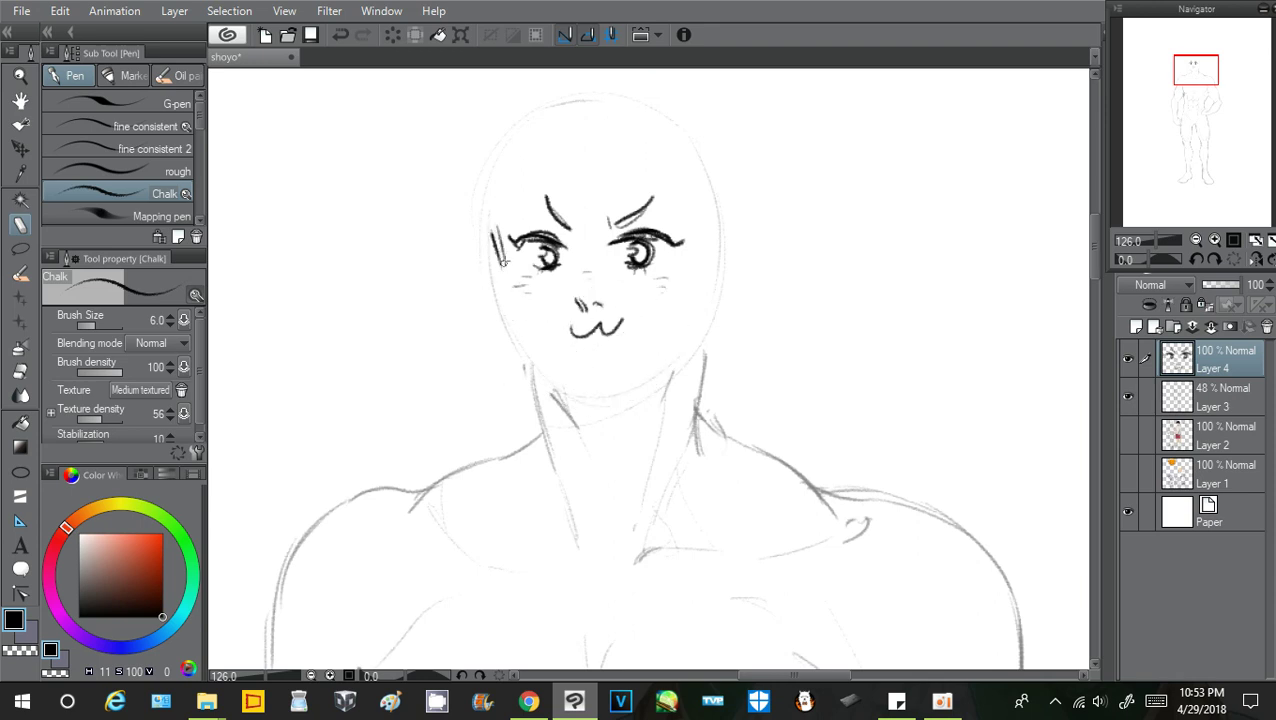
Draw the face contour from the left temple around the jaw and chin, and reshape the mouth into a wider smirk
left_click_drag(498, 204, 448, 296)
key("ctrl+z")
left_click_drag(496, 222, 521, 350)
mouse_move(503, 262)
left_mouse_down()
mouse_move(534, 370)
mouse_move(530, 355)
mouse_move(556, 392)
mouse_move(628, 393)
mouse_move(698, 328)
mouse_move(660, 366)
left_mouse_up()
mouse_move(602, 322)
left_mouse_down()
mouse_move(586, 344)
mouse_move(611, 336)
mouse_move(577, 335)
mouse_move(630, 326)
left_mouse_up()
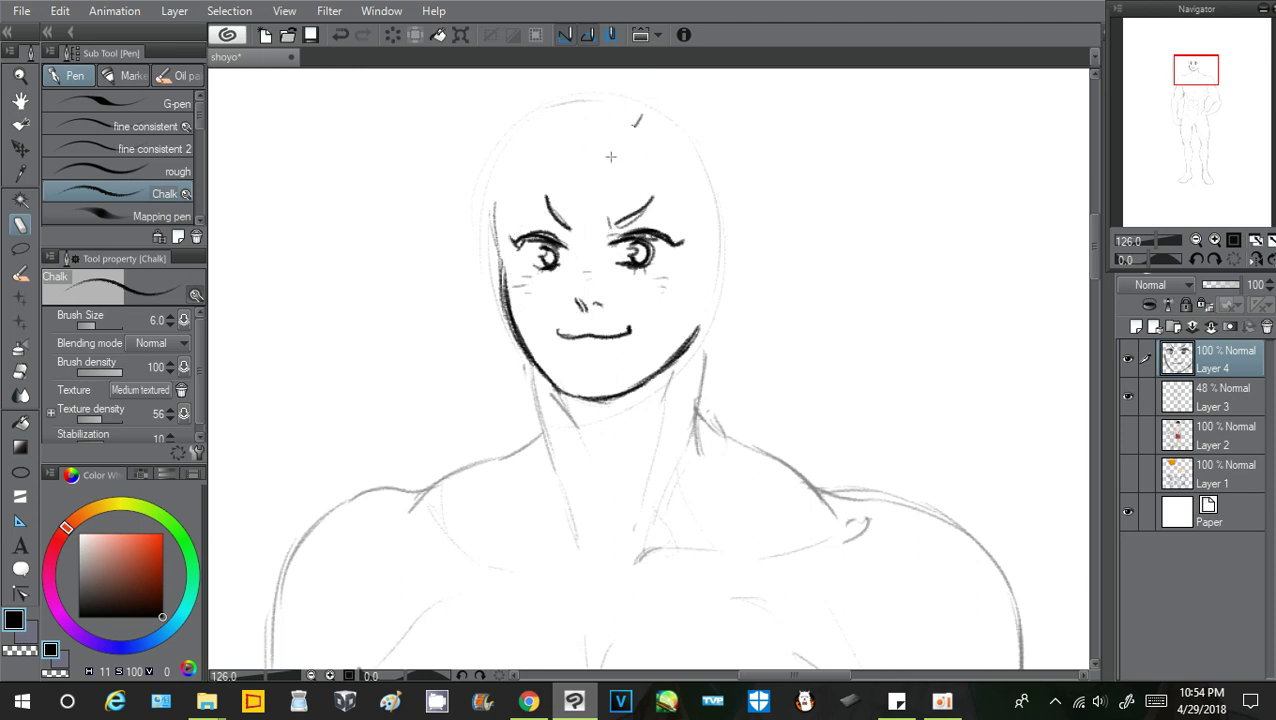
Draw a swept fringe across the left forehead, held by a hair clip with a crossed pattern
left_click_drag(641, 115, 513, 195)
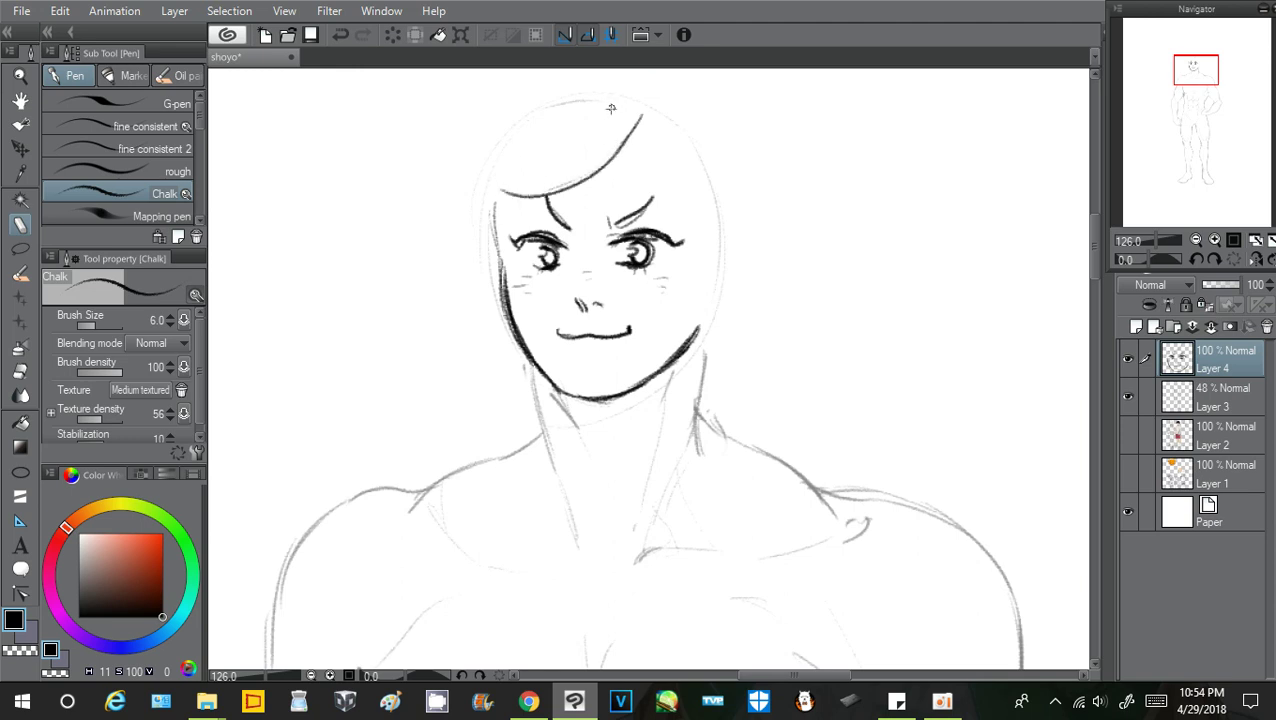
left_click_drag(611, 108, 467, 187)
left_click_drag(577, 140, 588, 176)
mouse_move(571, 147)
left_mouse_down()
mouse_move(583, 177)
mouse_move(562, 188)
mouse_move(589, 173)
mouse_move(550, 198)
mouse_move(590, 169)
mouse_move(585, 182)
left_mouse_up()
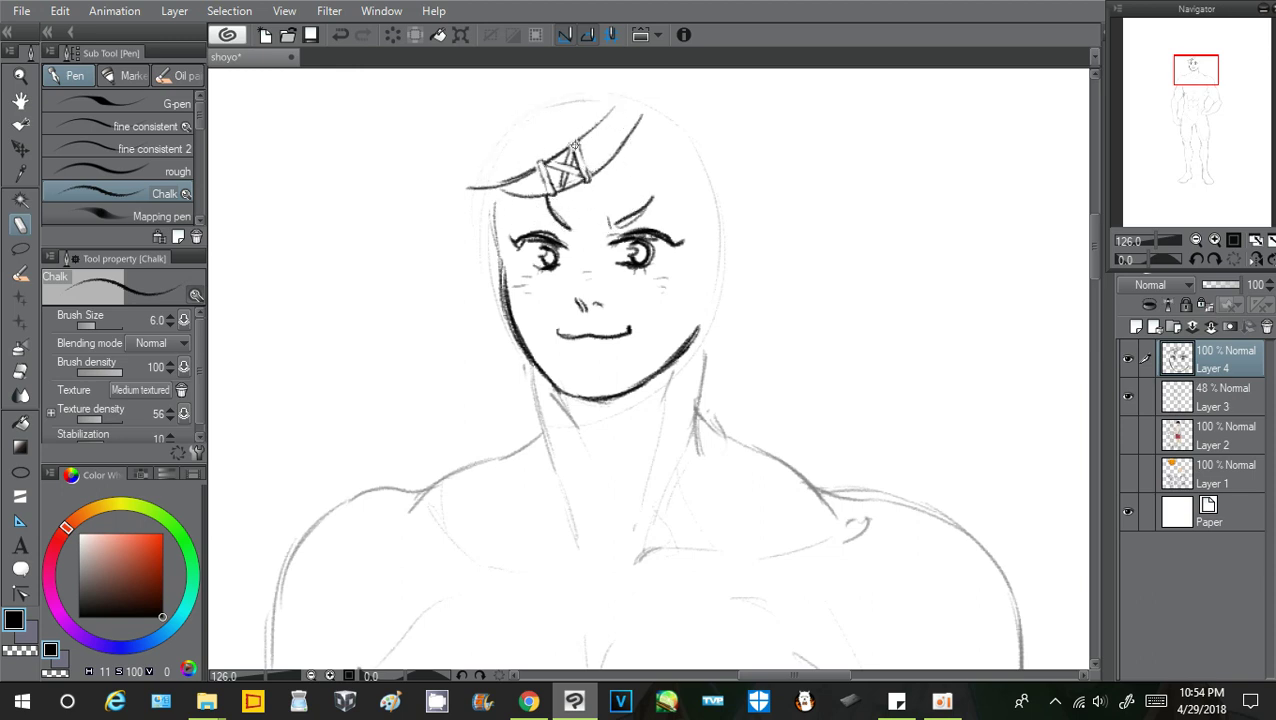
left_click_drag(638, 117, 575, 191)
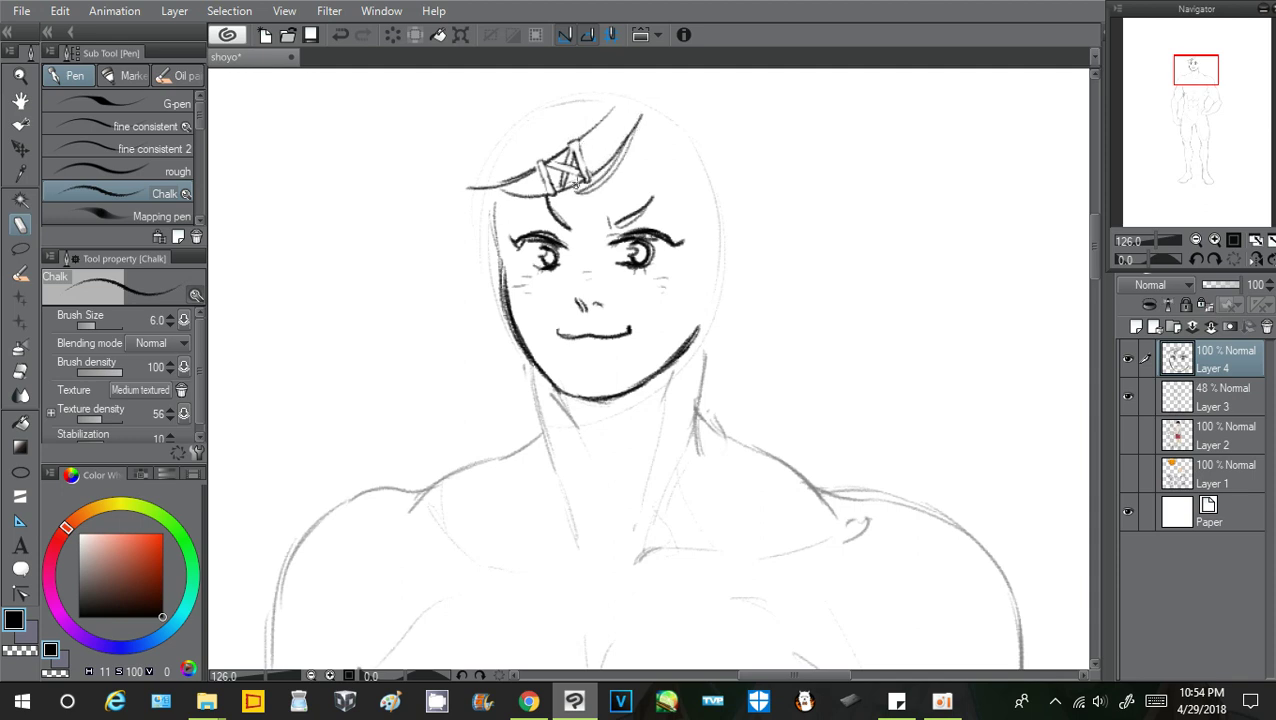
mouse_move(632, 138)
left_mouse_down()
mouse_move(645, 111)
mouse_move(612, 162)
left_mouse_up()
Draw the hair strands falling from the parting along the right side of the face to the jaw
left_click_drag(646, 112, 702, 230)
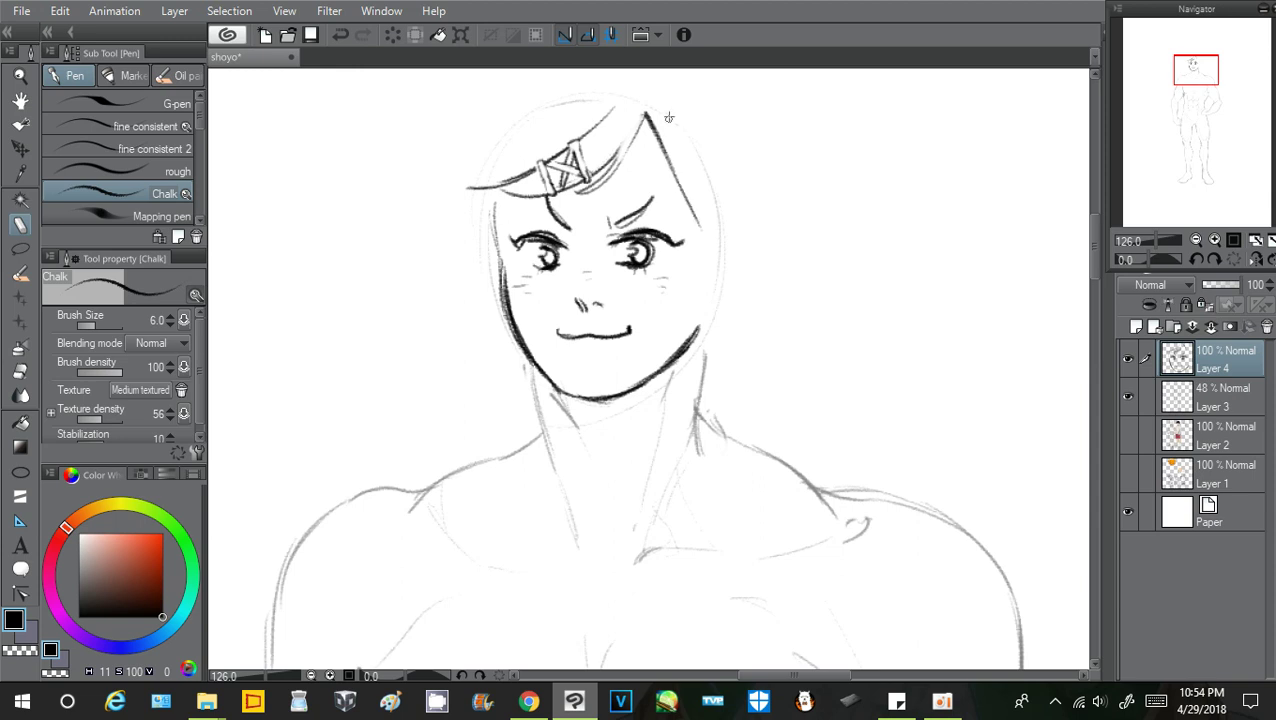
left_click_drag(669, 117, 701, 265)
left_click_drag(694, 162, 682, 396)
left_click_drag(705, 271, 701, 349)
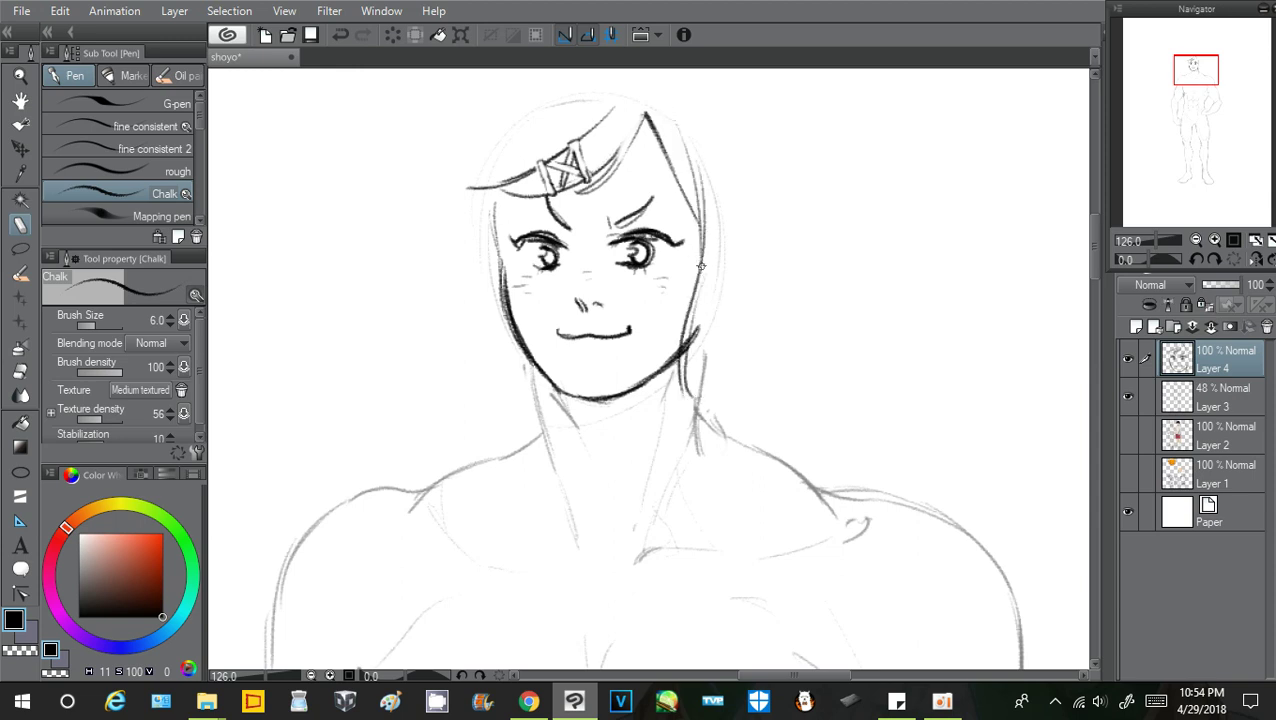
left_click_drag(689, 299, 686, 373)
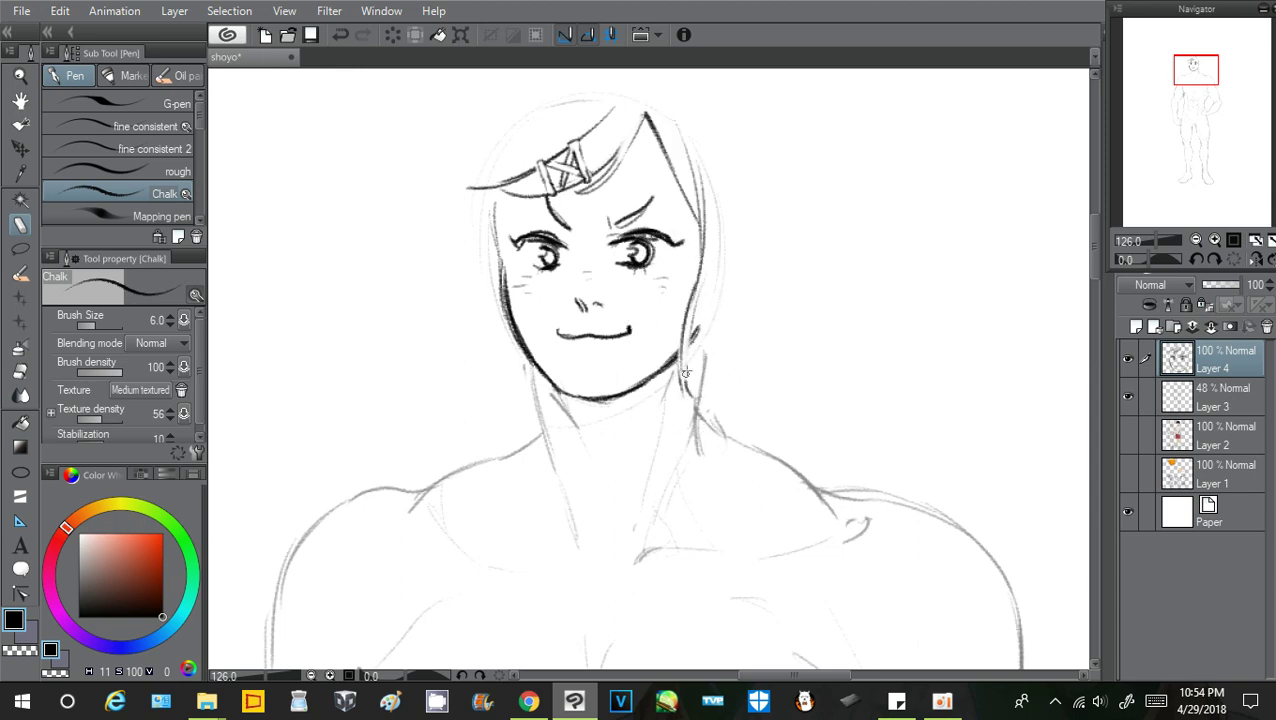
left_click_drag(679, 327, 688, 386)
Add pointed side locks beside the right cheek and the outer contour of the hair on that side
left_click_drag(705, 278, 696, 306)
left_click_drag(714, 250, 710, 330)
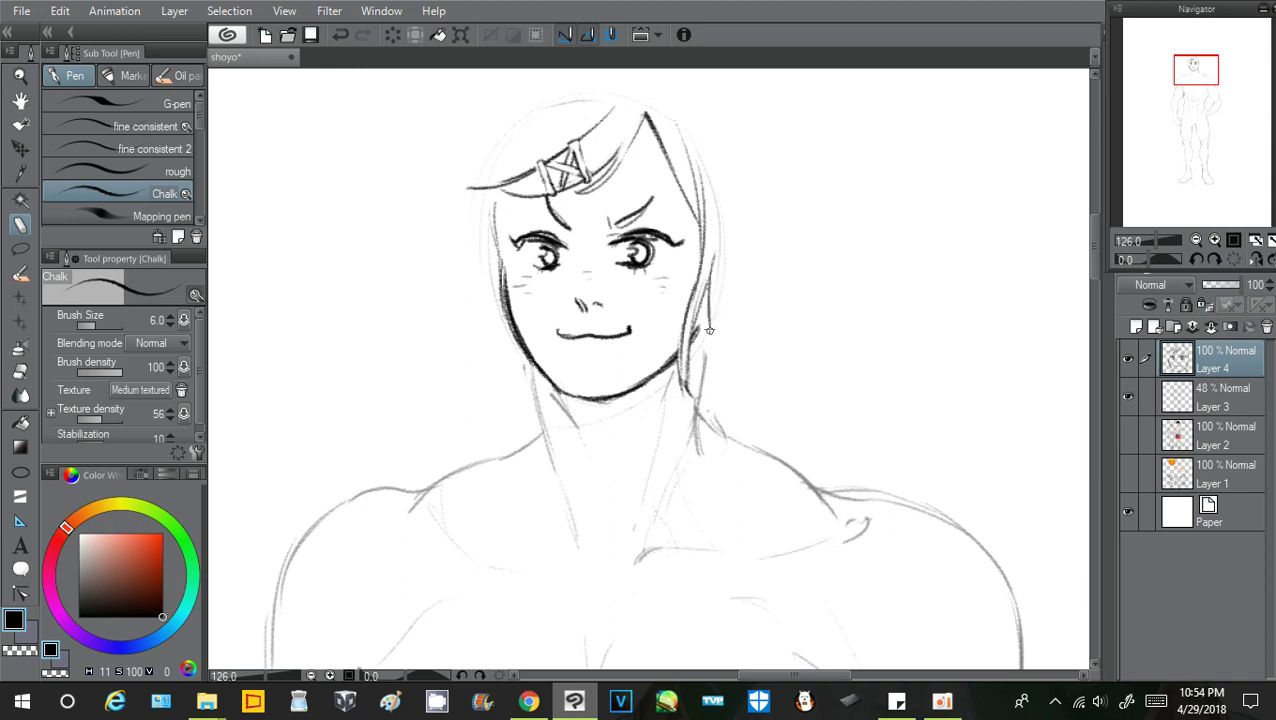
left_click_drag(704, 278, 702, 390)
mouse_move(712, 312)
left_mouse_down()
mouse_move(684, 420)
mouse_move(722, 398)
left_mouse_up()
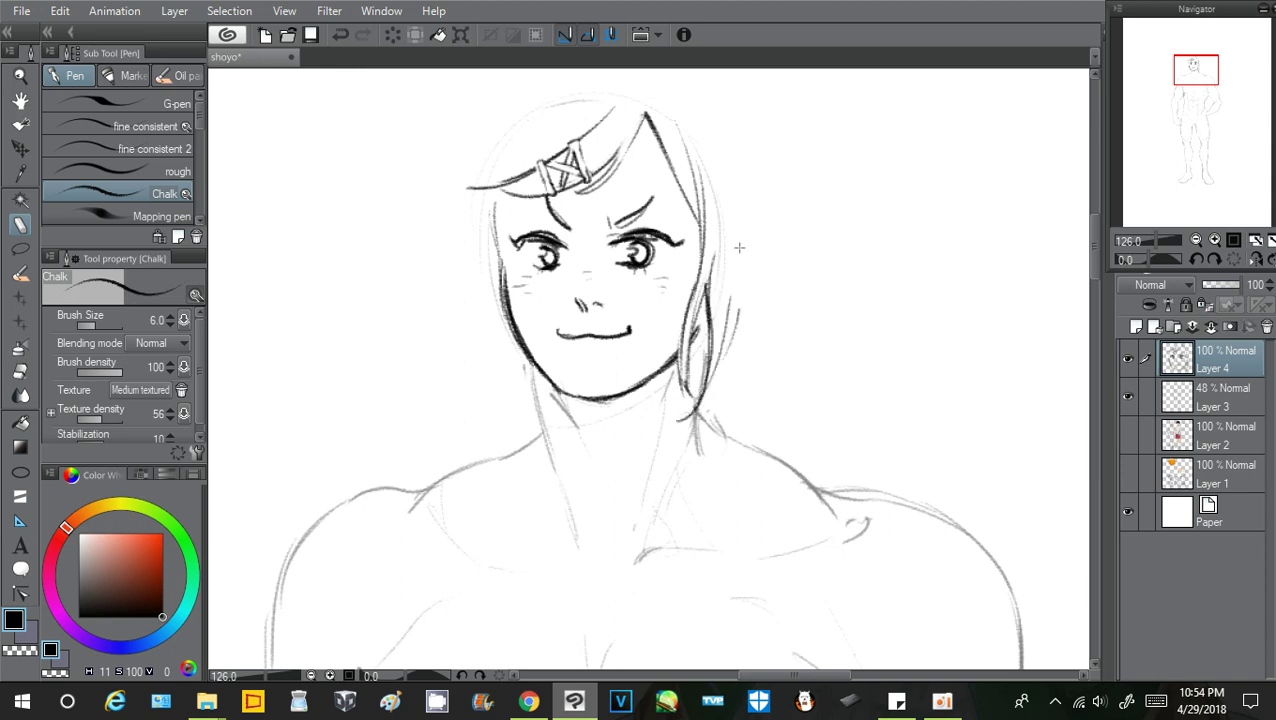
mouse_move(737, 222)
left_mouse_down()
mouse_move(751, 311)
mouse_move(752, 350)
left_mouse_up()
left_click_drag(738, 276, 726, 370)
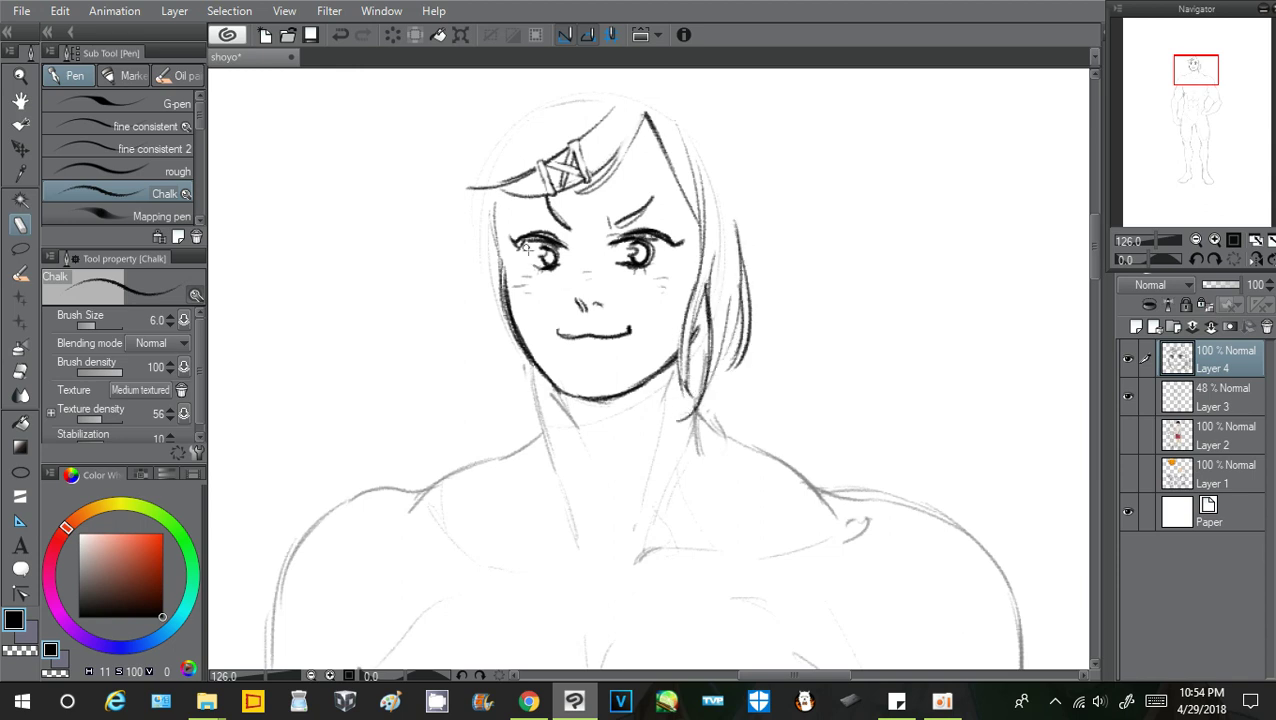
Shade beside the left temple and draw the hair locks on the left side, flicking outward and down past the jaw
left_click_drag(494, 251, 494, 296)
mouse_move(512, 206)
left_mouse_down()
mouse_move(464, 258)
mouse_move(462, 310)
left_mouse_up()
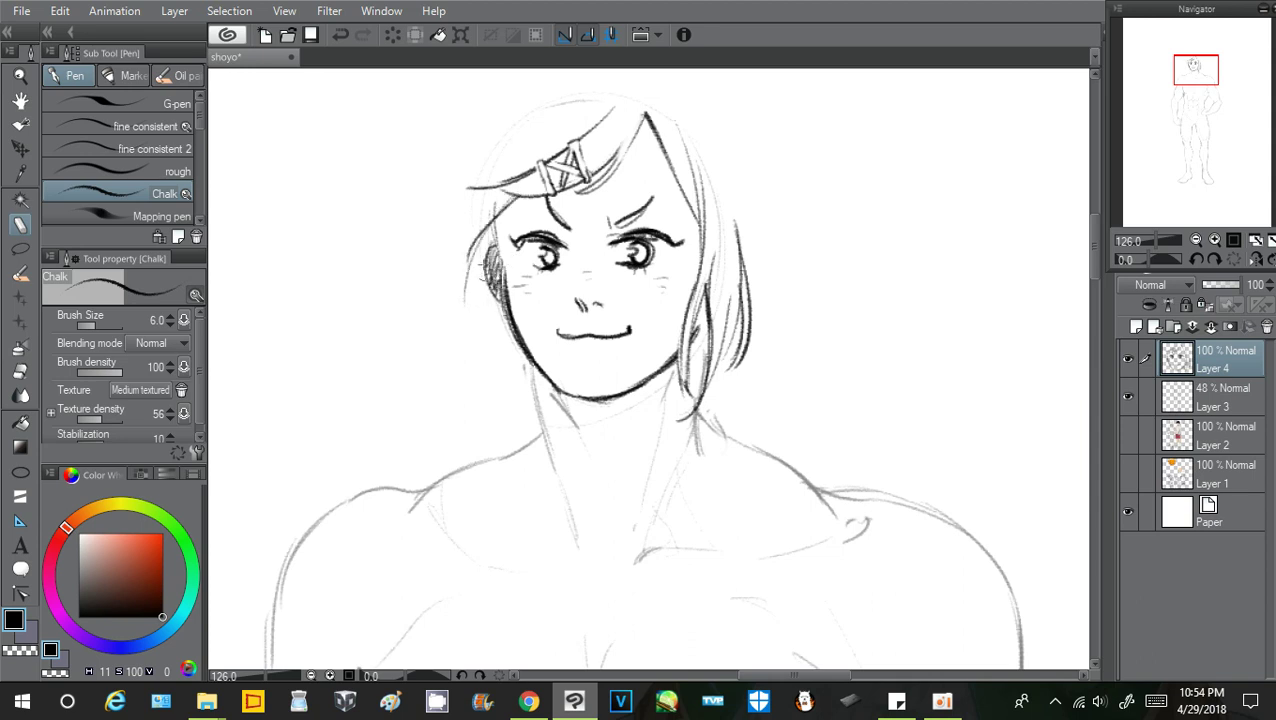
mouse_move(496, 184)
left_mouse_down()
mouse_move(467, 265)
mouse_move(488, 237)
mouse_move(487, 308)
mouse_move(470, 389)
left_mouse_up()
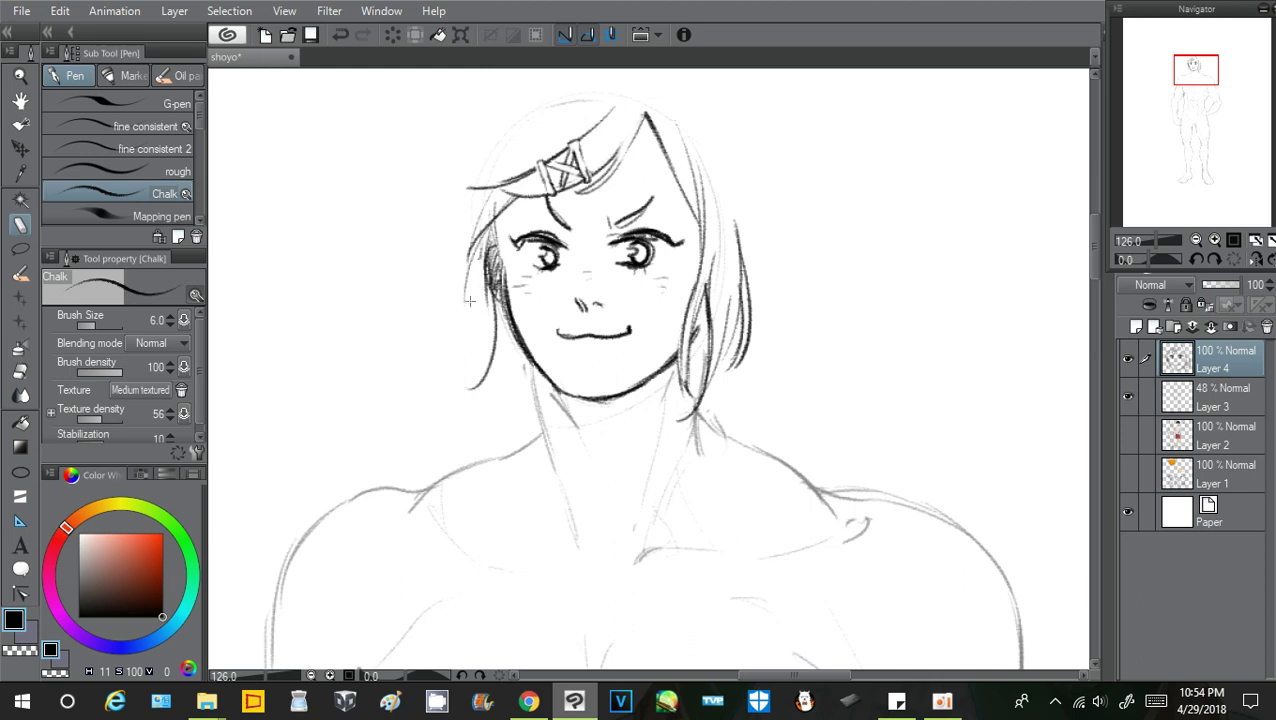
left_click_drag(480, 252, 428, 328)
left_click_drag(482, 284, 460, 401)
mouse_move(471, 318)
left_mouse_down()
mouse_move(458, 410)
mouse_move(462, 376)
mouse_move(460, 396)
left_mouse_up()
left_click_drag(500, 288, 483, 361)
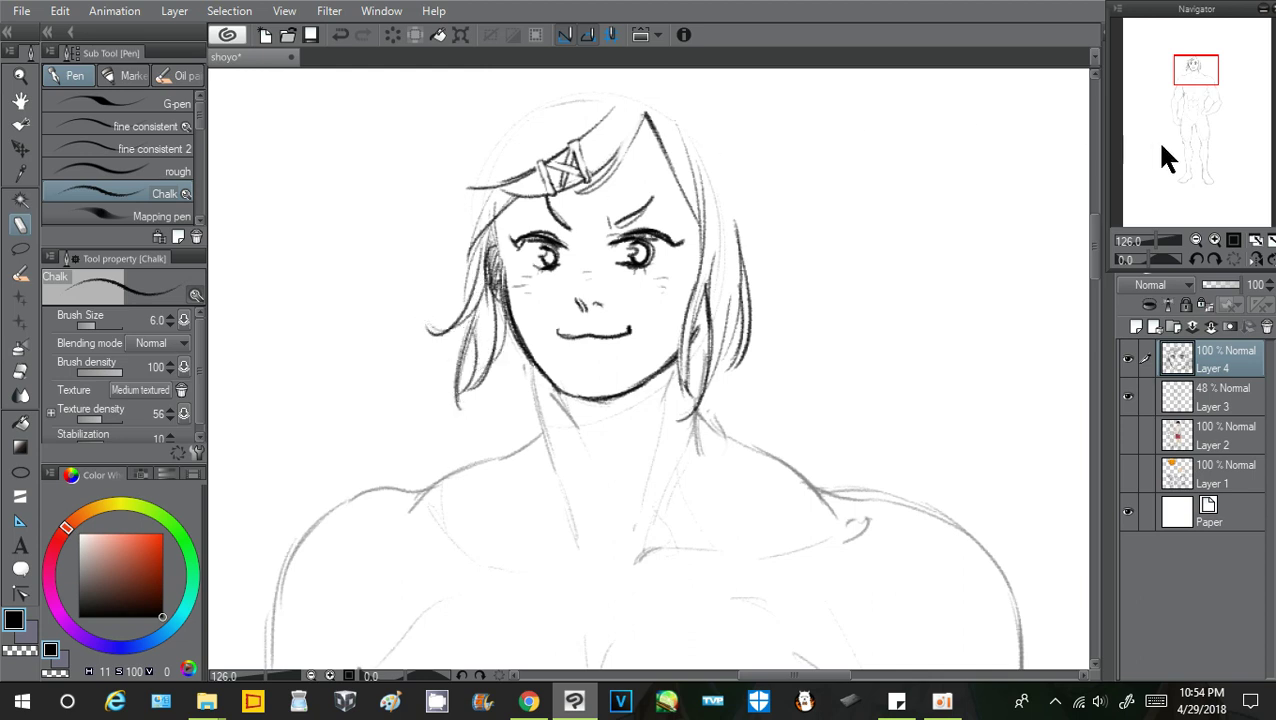
Sketch the top of the hair and the curved crown contour from the parting down the right side of the head
left_click(1147, 243)
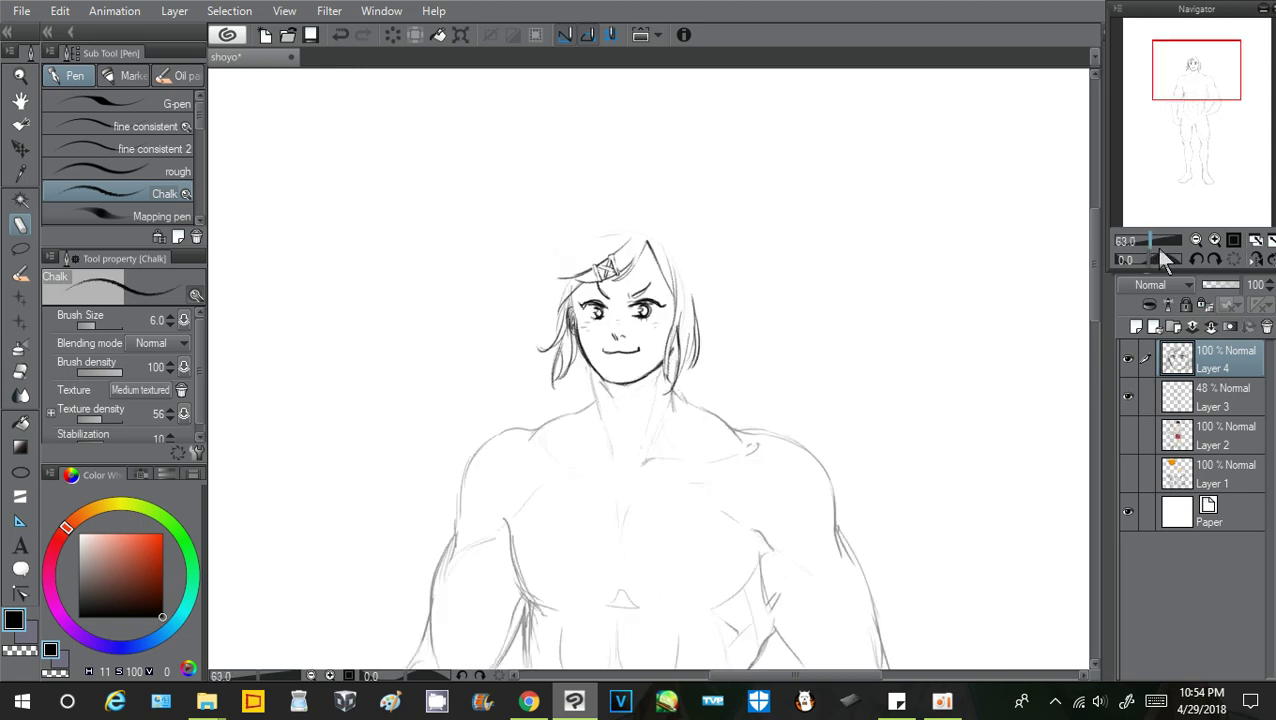
mouse_move(634, 232)
left_mouse_down()
mouse_move(585, 258)
mouse_move(593, 268)
mouse_move(636, 257)
left_mouse_up()
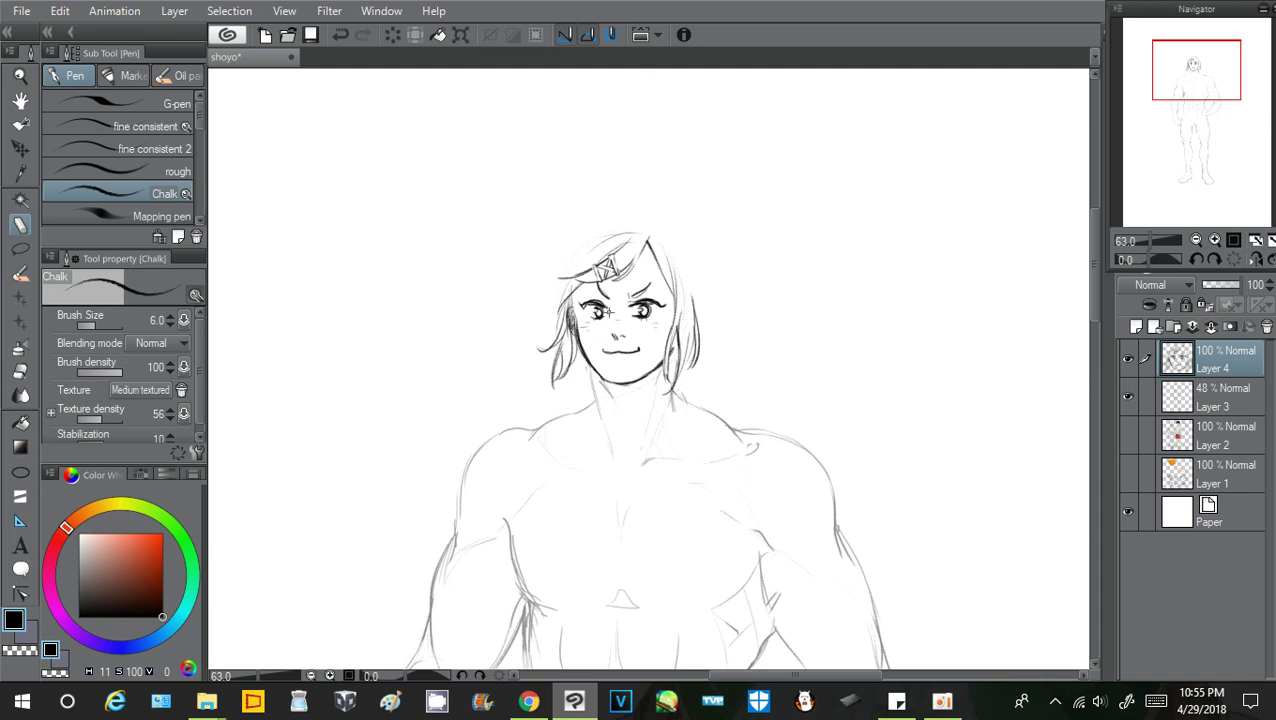
key("ctrl+z")
left_click_drag(603, 301, 611, 304)
left_click_drag(664, 234, 679, 285)
left_click_drag(657, 234, 691, 286)
left_click(1153, 240)
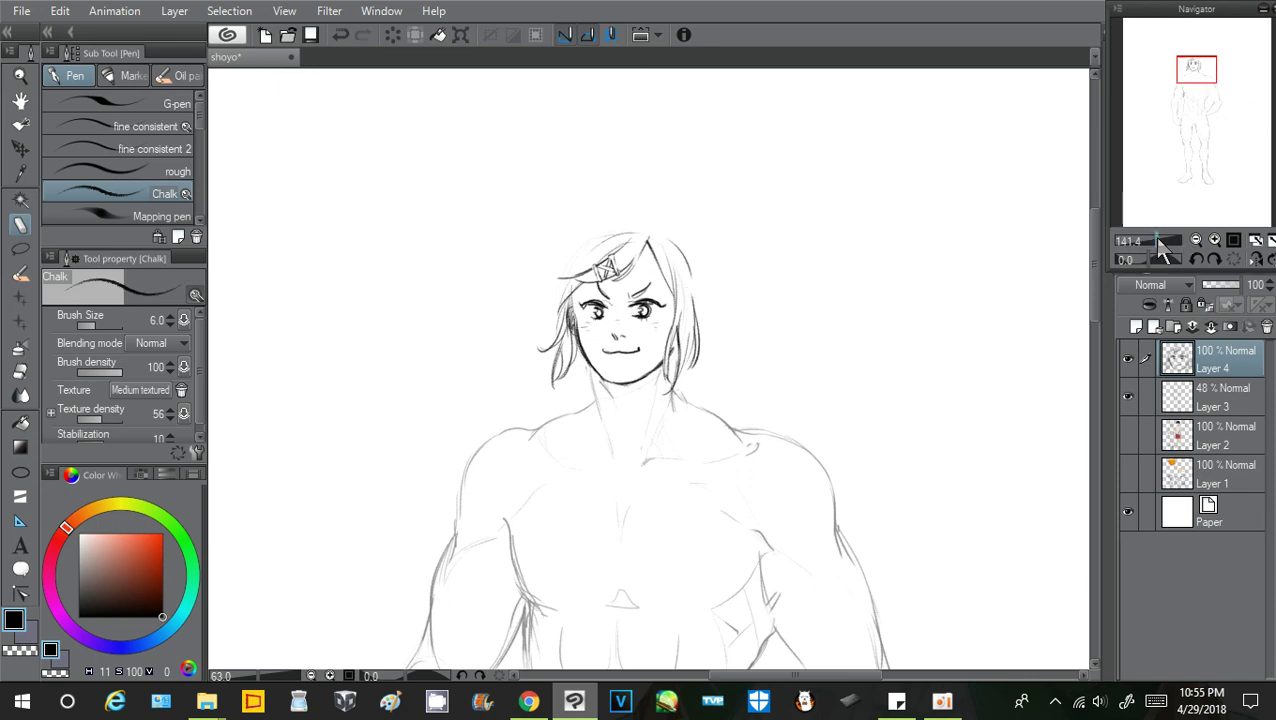
Draw the curved top of the crown above the parting and a single stray strand sticking up from it
left_click_drag(1196, 64, 1196, 60)
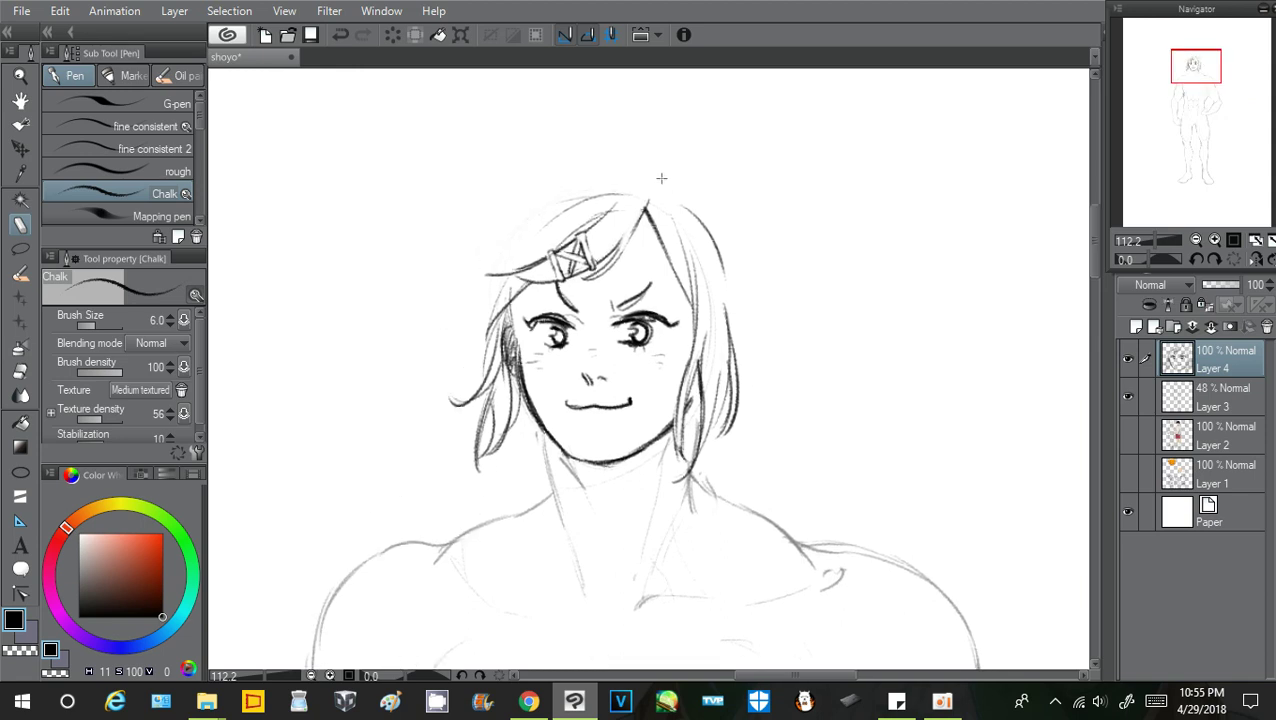
left_click_drag(568, 182, 655, 172)
left_click_drag(612, 124, 652, 175)
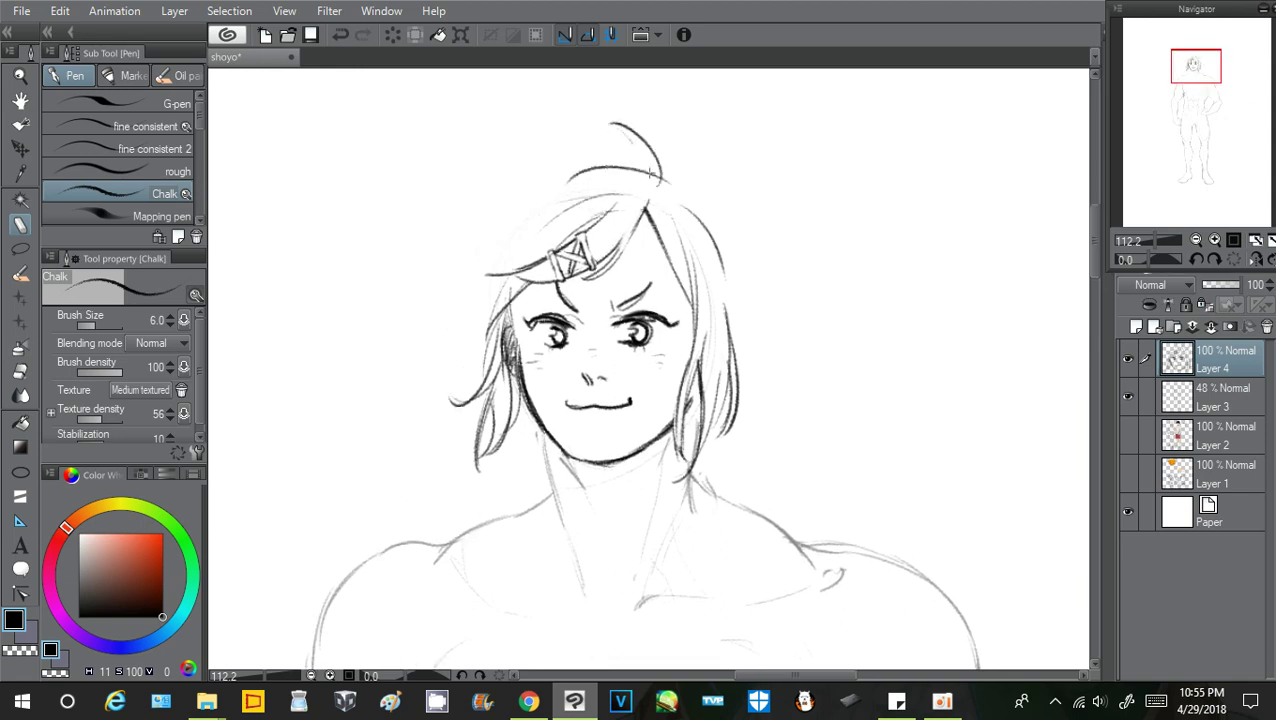
left_click(20, 248)
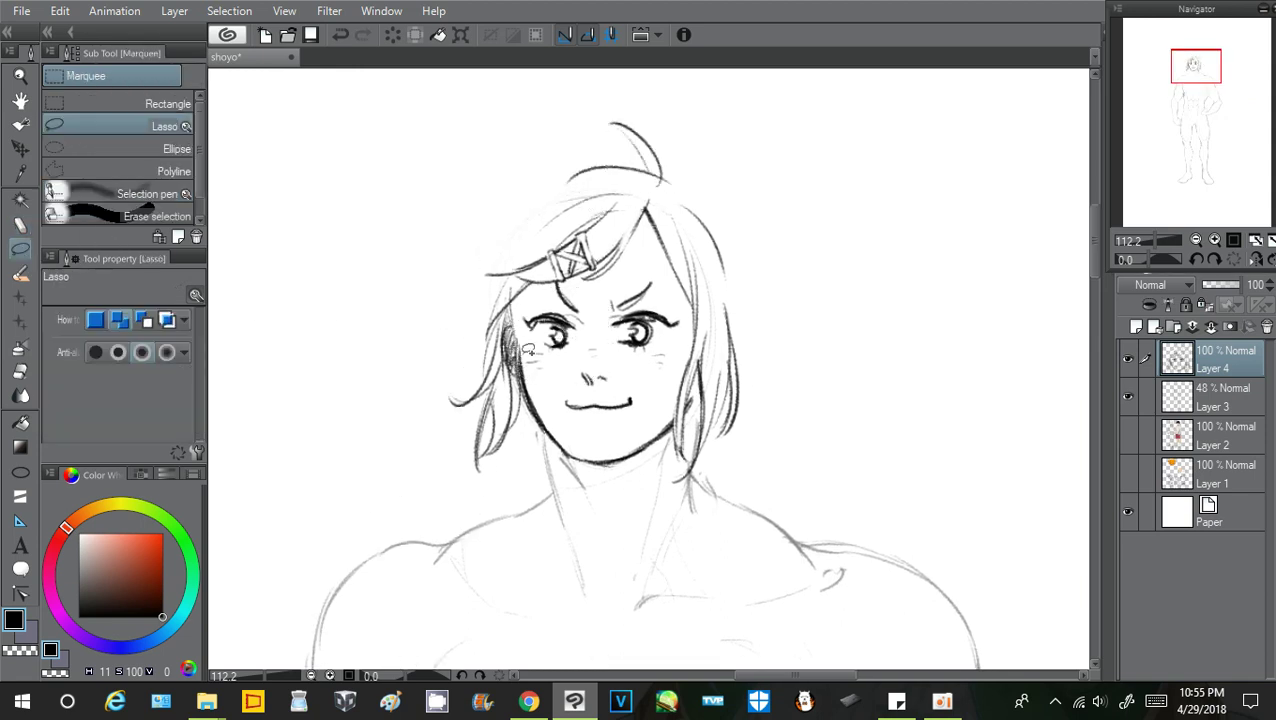
mouse_move(571, 331)
left_mouse_down()
mouse_move(543, 330)
mouse_move(560, 342)
mouse_move(576, 318)
left_mouse_up()
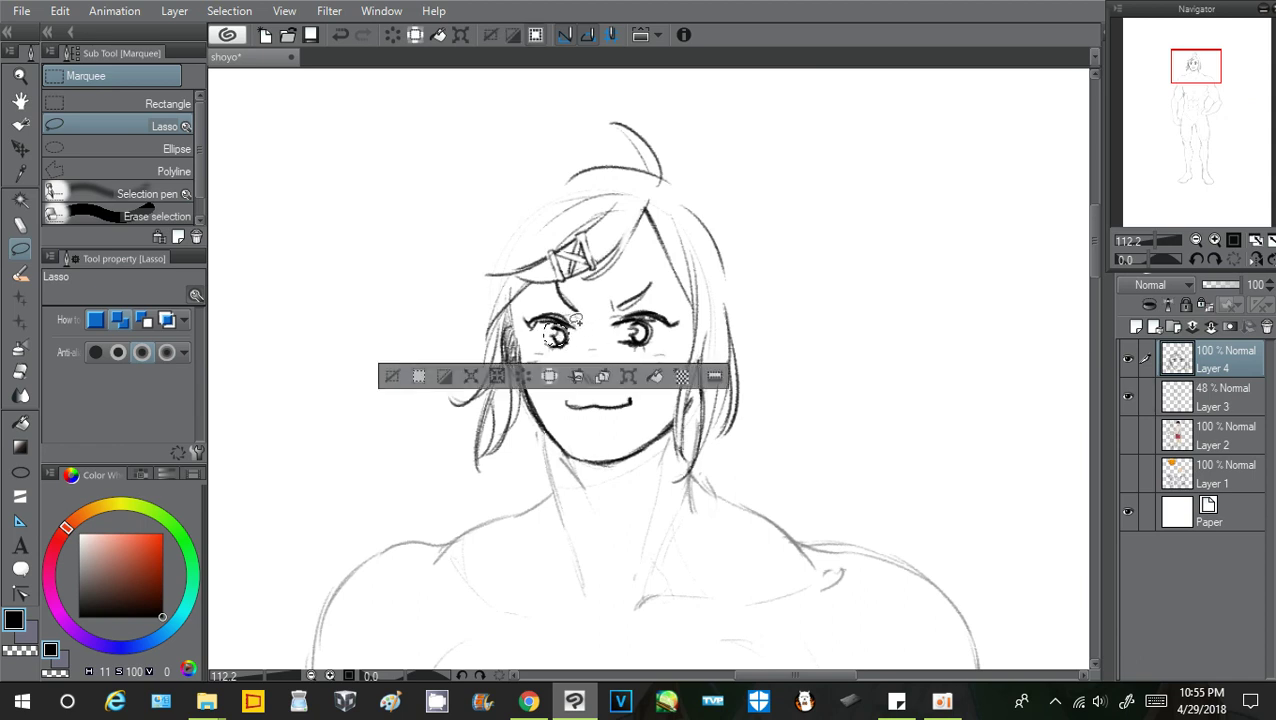
key("ctrl+d")
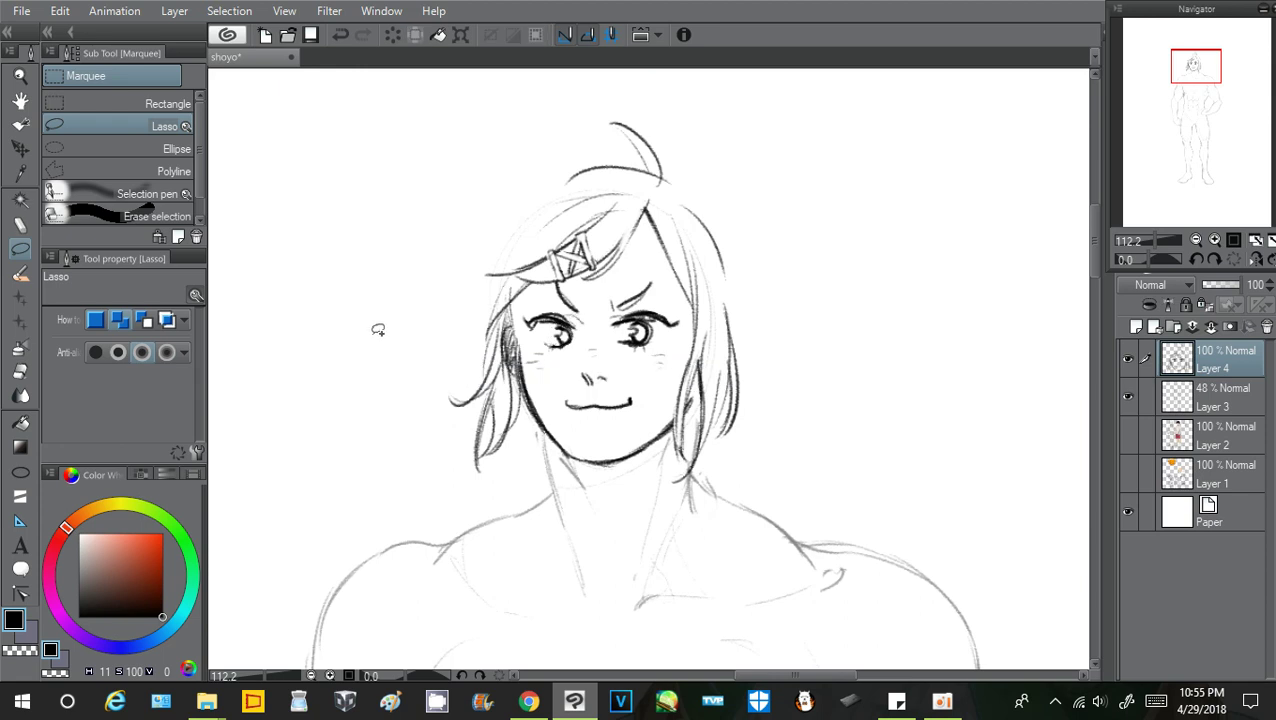
Draw the outer hair contour on the left side from the crown down past the temple, with overlapping locks
left_click(20, 224)
left_click_drag(566, 170, 498, 243)
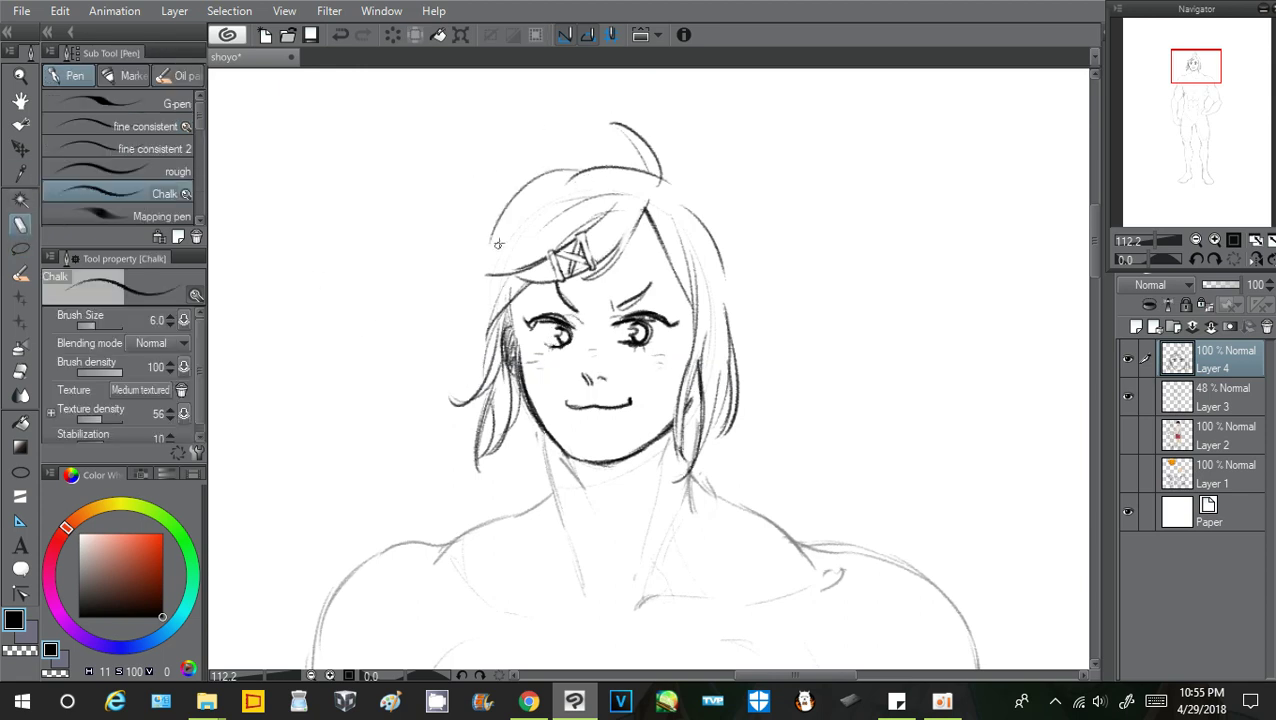
mouse_move(530, 190)
left_mouse_down()
mouse_move(486, 257)
mouse_move(519, 215)
mouse_move(456, 338)
mouse_move(466, 352)
left_mouse_up()
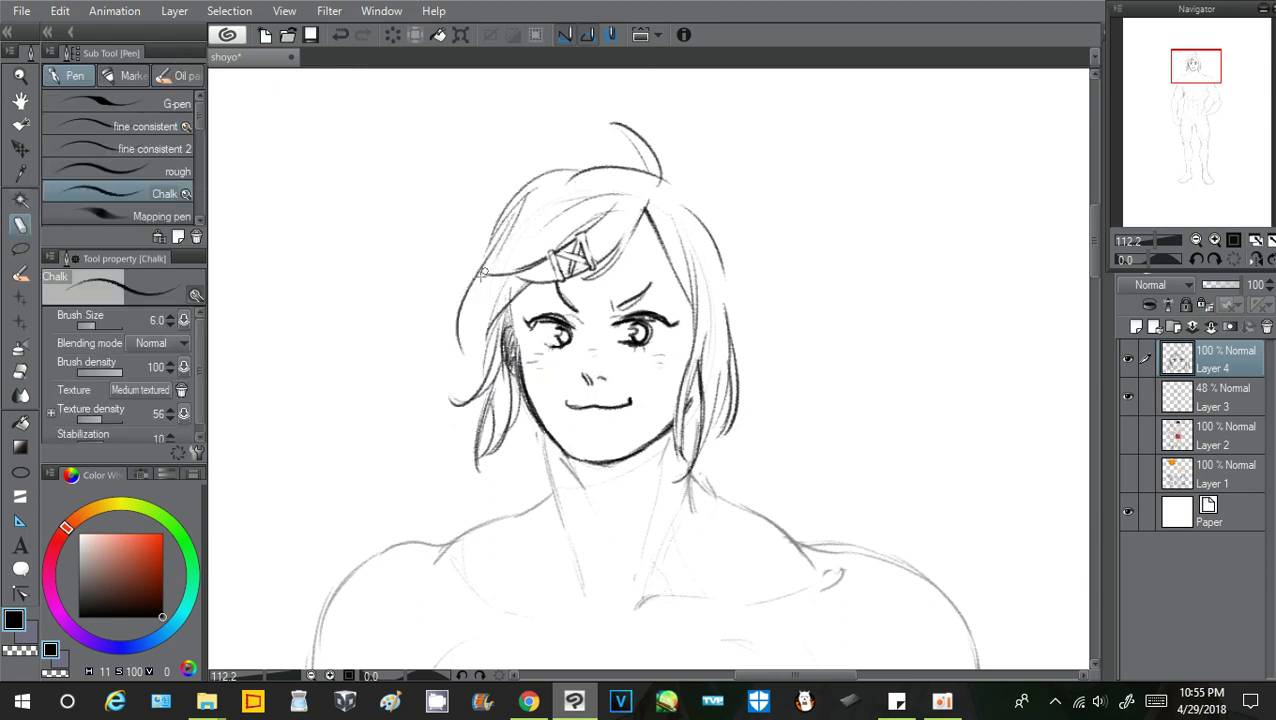
mouse_move(483, 272)
left_mouse_down()
mouse_move(468, 362)
mouse_move(487, 360)
left_mouse_up()
left_click_drag(475, 286, 466, 318)
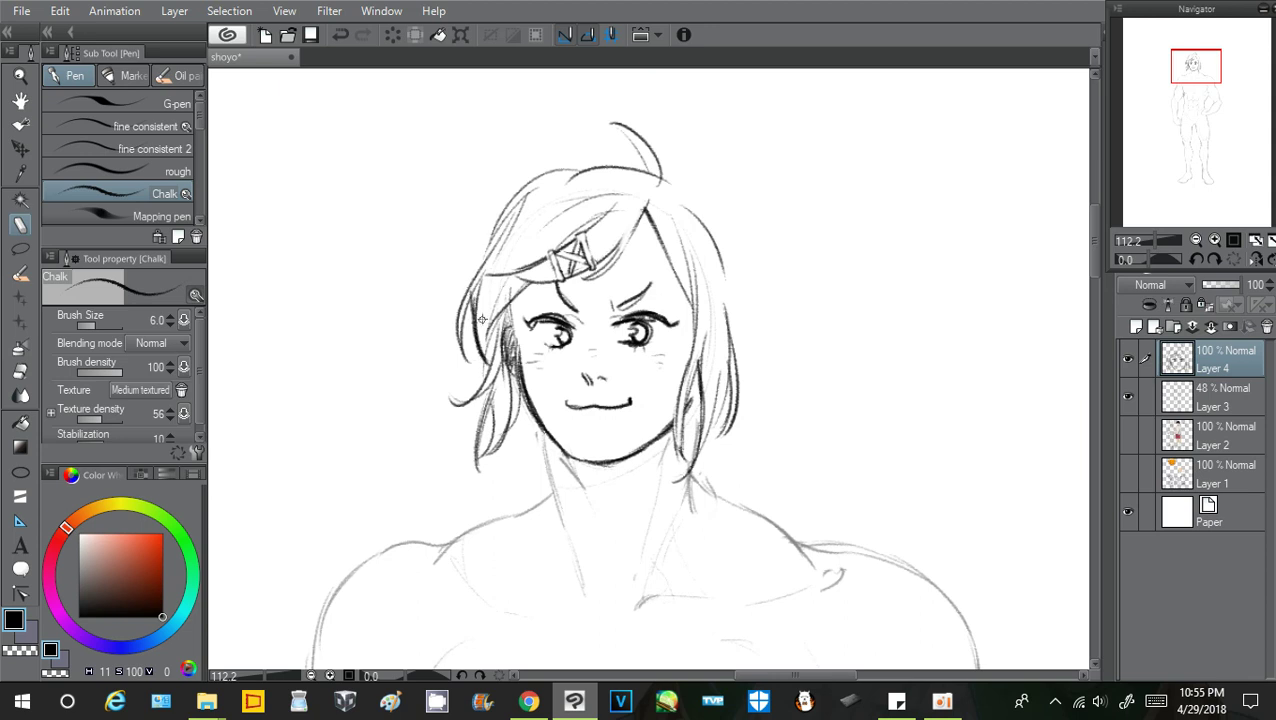
Extend the crown contour down the right side and add a small looped hair tie with the first pigtail strand
mouse_move(577, 165)
left_mouse_down()
mouse_move(644, 158)
mouse_move(728, 205)
mouse_move(725, 232)
left_mouse_up()
mouse_move(702, 182)
left_mouse_down()
mouse_move(732, 230)
mouse_move(751, 208)
mouse_move(733, 231)
left_mouse_up()
mouse_move(735, 230)
left_mouse_down()
mouse_move(733, 241)
mouse_move(798, 273)
left_mouse_up()
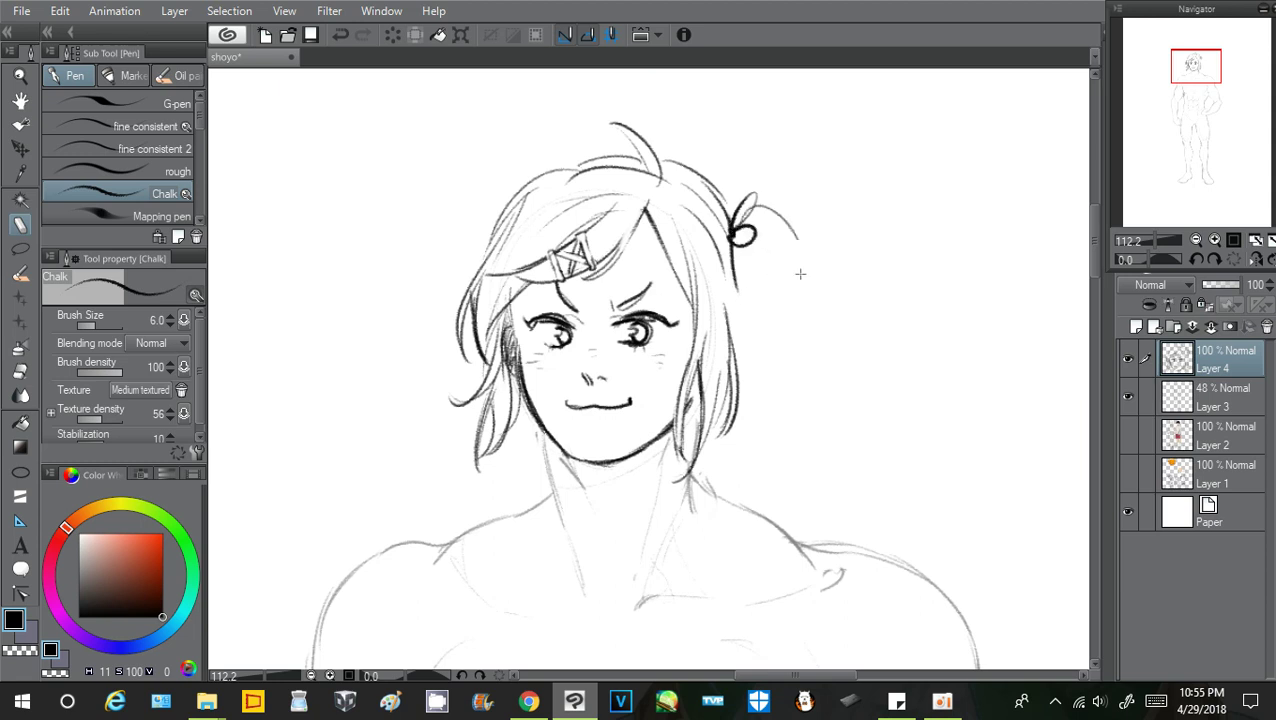
Draw the drooping strands of the right pigtail from the hair tie down to jaw level
mouse_move(786, 226)
left_mouse_down()
mouse_move(809, 323)
mouse_move(799, 274)
mouse_move(800, 312)
left_mouse_up()
left_click_drag(742, 246, 772, 342)
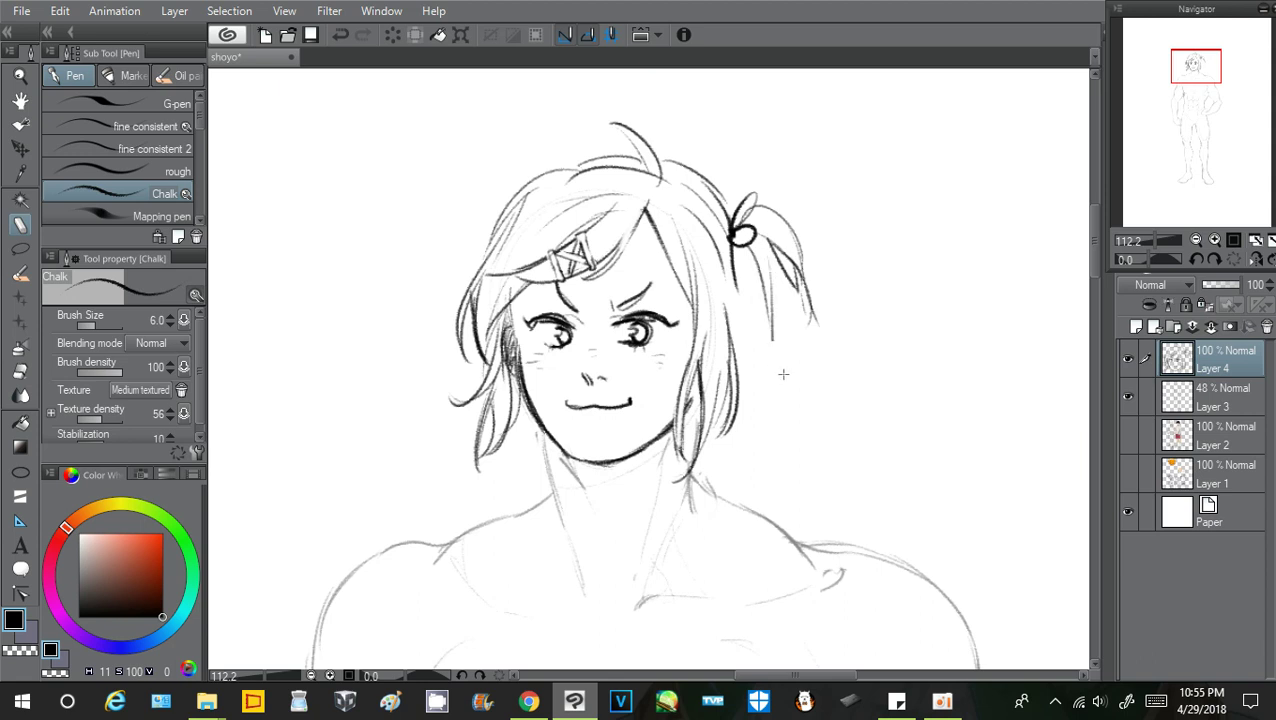
mouse_move(770, 278)
left_mouse_down()
mouse_move(785, 372)
mouse_move(792, 334)
mouse_move(782, 390)
mouse_move(779, 362)
left_mouse_up()
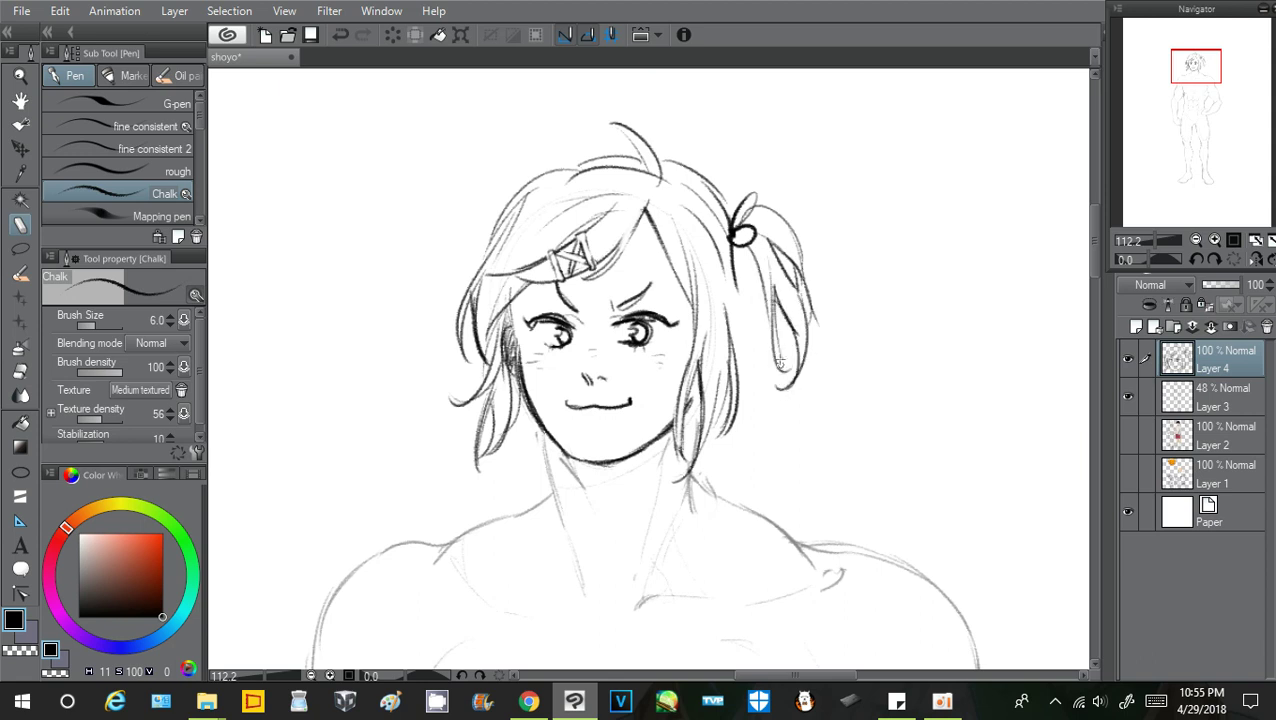
left_click_drag(742, 240, 766, 420)
left_click_drag(762, 310, 750, 405)
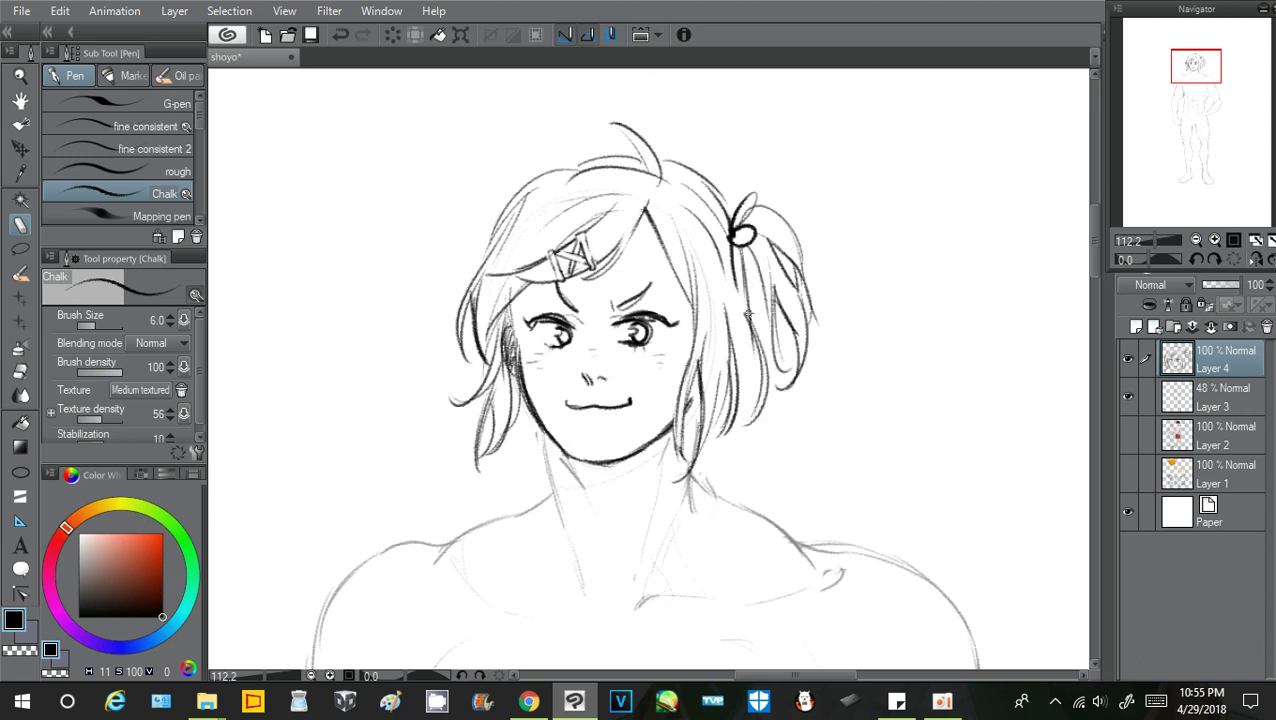
mouse_move(755, 334)
left_mouse_down()
mouse_move(743, 398)
mouse_move(720, 420)
mouse_move(725, 459)
mouse_move(714, 455)
left_mouse_up()
Fill in the left side locks, add two ribbon loops on the upper left of the head, and sketch the left pigtail
left_click_drag(516, 400, 528, 450)
mouse_move(476, 346)
left_mouse_down()
mouse_move(478, 416)
mouse_move(468, 412)
left_mouse_up()
mouse_move(547, 180)
left_mouse_down()
mouse_move(534, 143)
mouse_move(506, 170)
mouse_move(552, 196)
mouse_move(538, 122)
mouse_move(535, 179)
left_mouse_up()
key("ctrl+z")
key("ctrl+z")
left_click_drag(520, 179, 436, 292)
mouse_move(446, 244)
left_mouse_down()
mouse_move(450, 290)
mouse_move(469, 247)
left_mouse_up()
left_click_drag(453, 314, 459, 358)
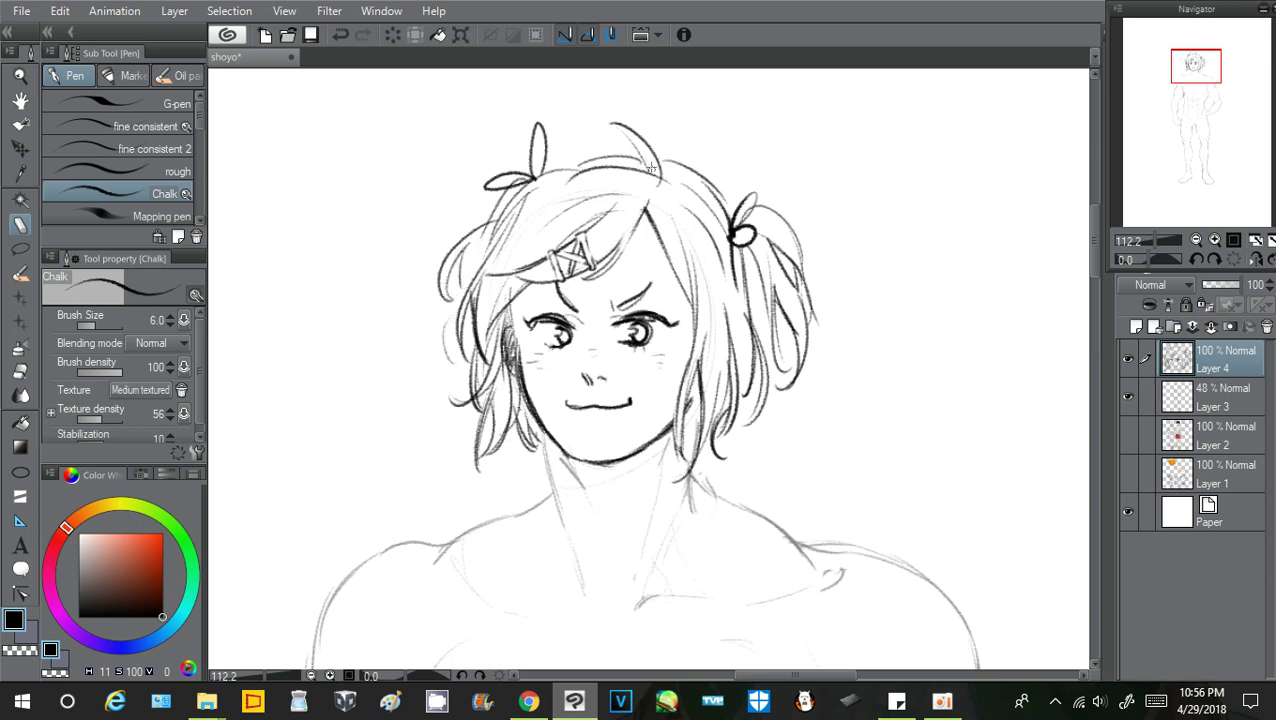
Reinforce the crown line and stray strand, and add thin flyaway hairs to both pigtails
mouse_move(651, 168)
left_mouse_down()
mouse_move(602, 120)
mouse_move(486, 236)
left_mouse_up()
mouse_move(528, 184)
left_mouse_down()
mouse_move(500, 213)
mouse_move(443, 204)
left_mouse_up()
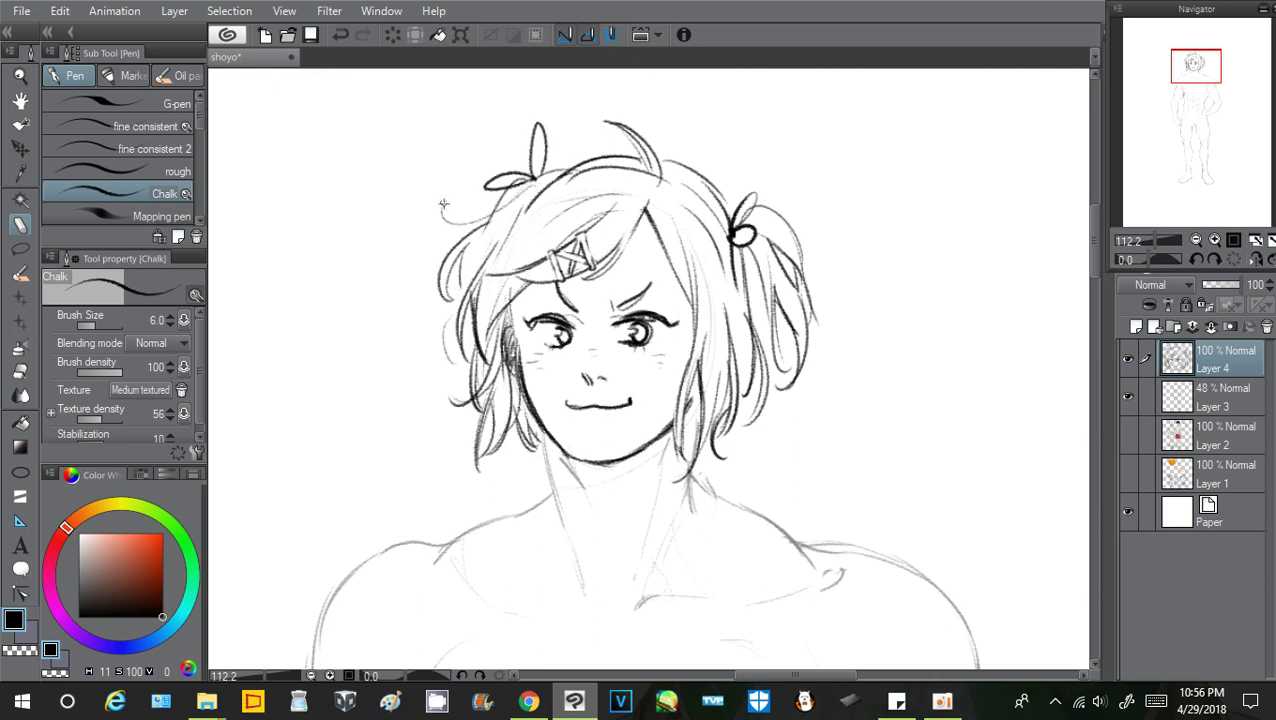
left_click_drag(803, 274, 836, 273)
Draw the left contour of the neck down from the jaw and hatch the shadow under the chin
left_click_drag(543, 434, 565, 512)
key("ctrl+z")
key("ctrl+z")
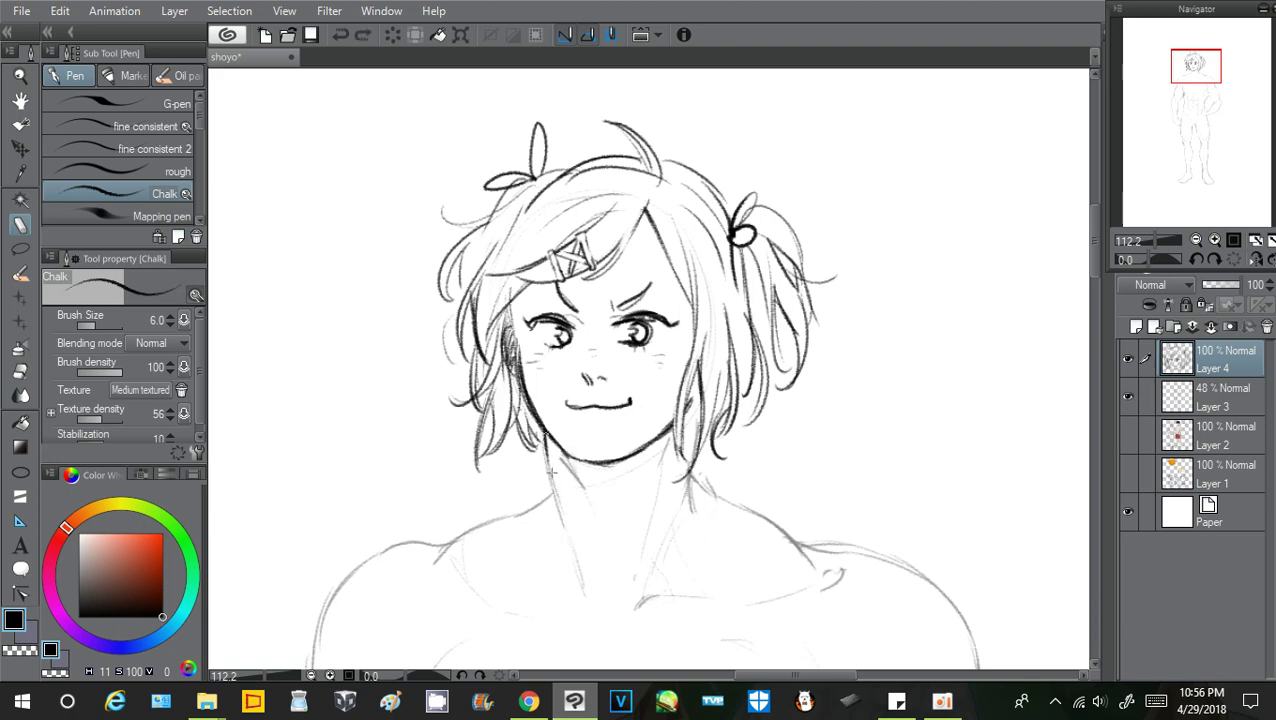
left_click_drag(545, 436, 575, 553)
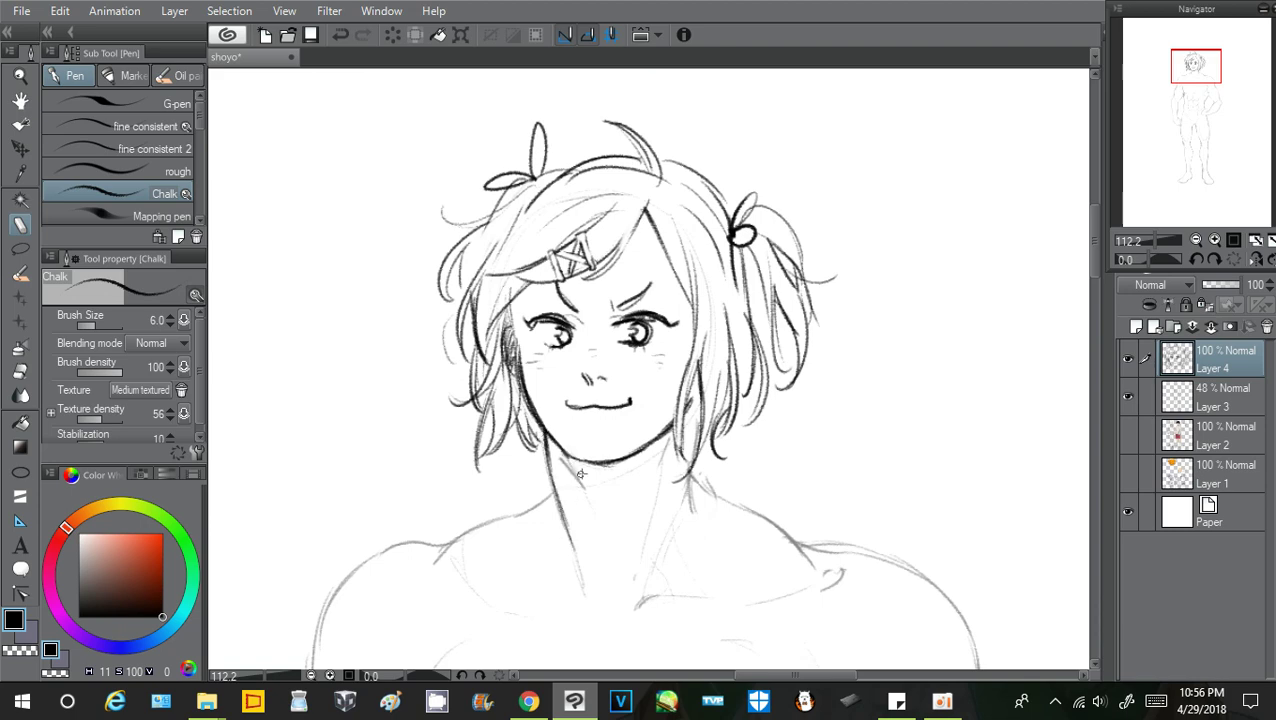
mouse_move(571, 459)
left_mouse_down()
mouse_move(585, 486)
mouse_move(571, 463)
mouse_move(608, 478)
left_mouse_up()
key("ctrl+z")
key("ctrl+z")
left_click_drag(550, 442, 597, 531)
key("ctrl+z")
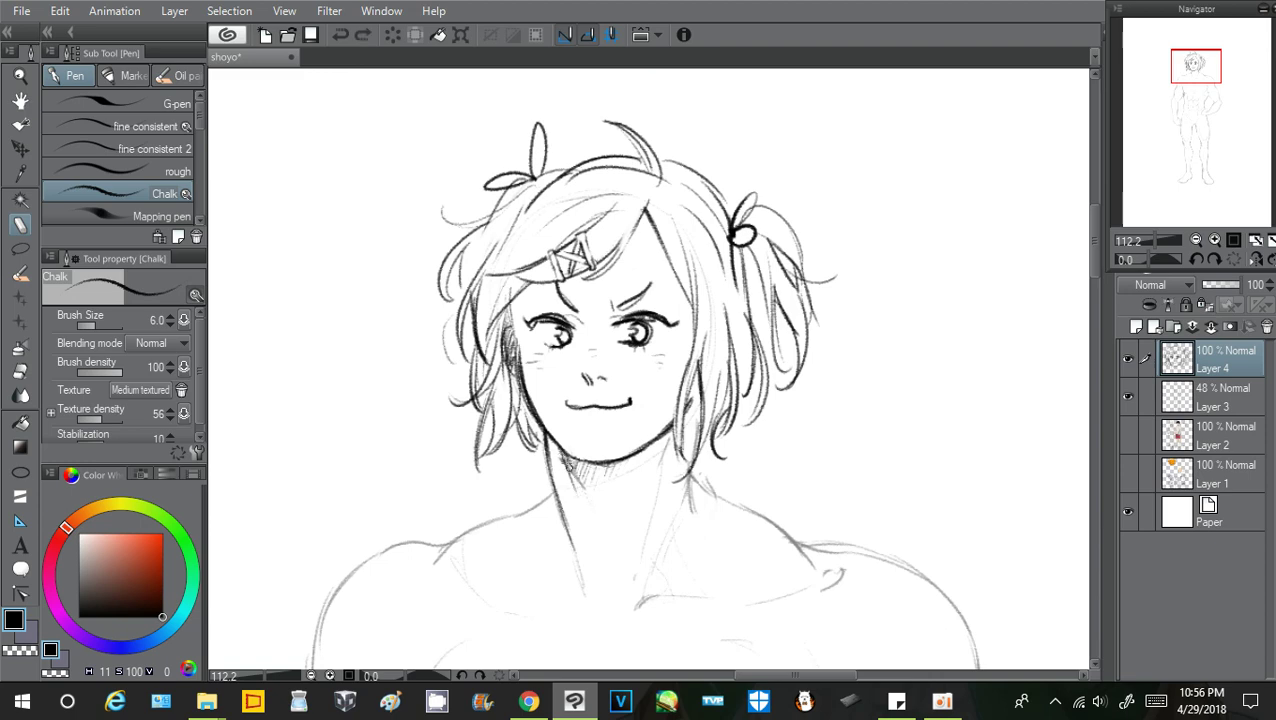
Darken the area where the right jaw meets the hair and draw a short curved lock beside the right cheek
left_click_drag(675, 422, 666, 465)
left_click_drag(731, 314, 738, 364)
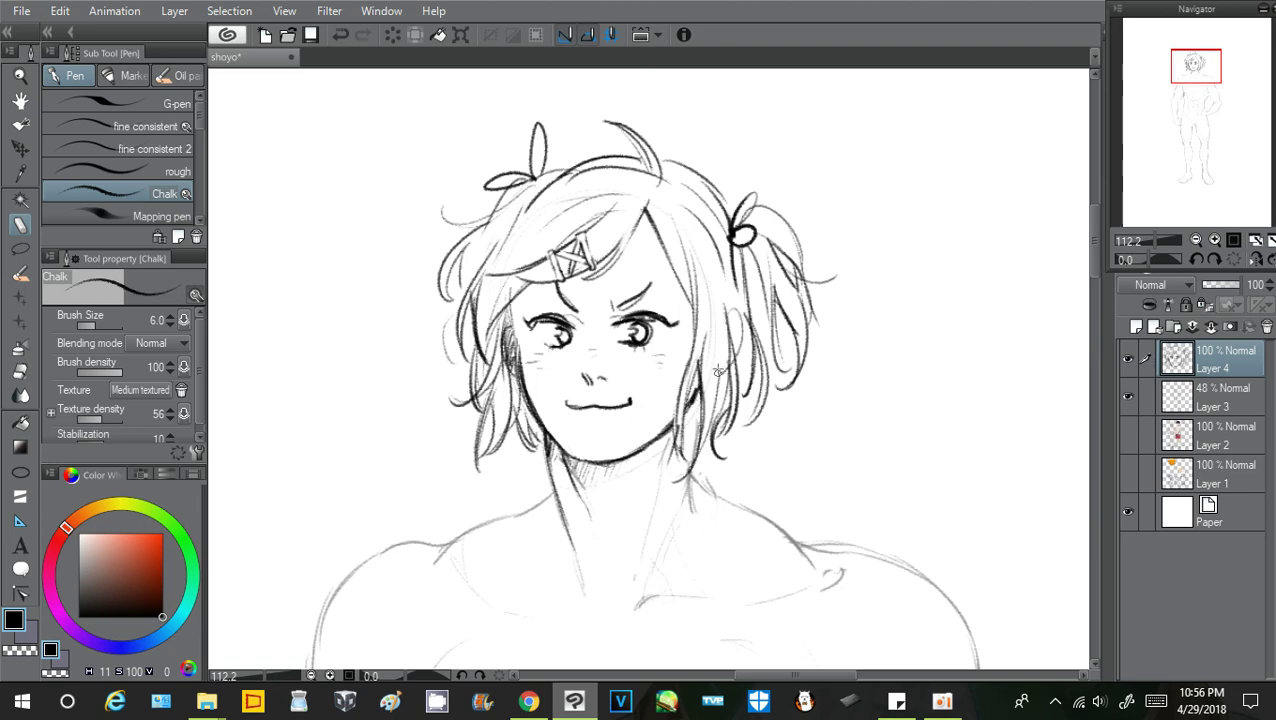
key("ctrl+z")
left_click_drag(729, 317, 738, 350)
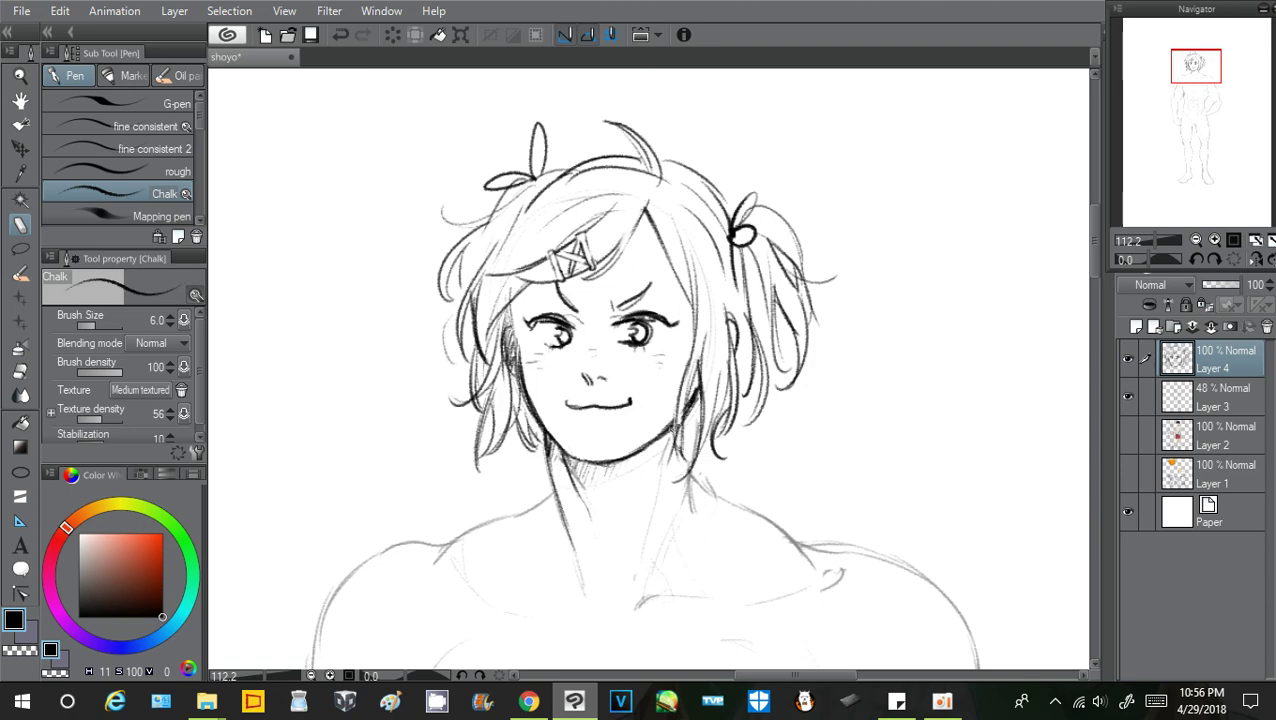
Sketch the neck muscle lines converging at the base of the throat and short collar lines left of the neck
left_click_drag(636, 553, 602, 597)
left_click_drag(574, 490, 595, 530)
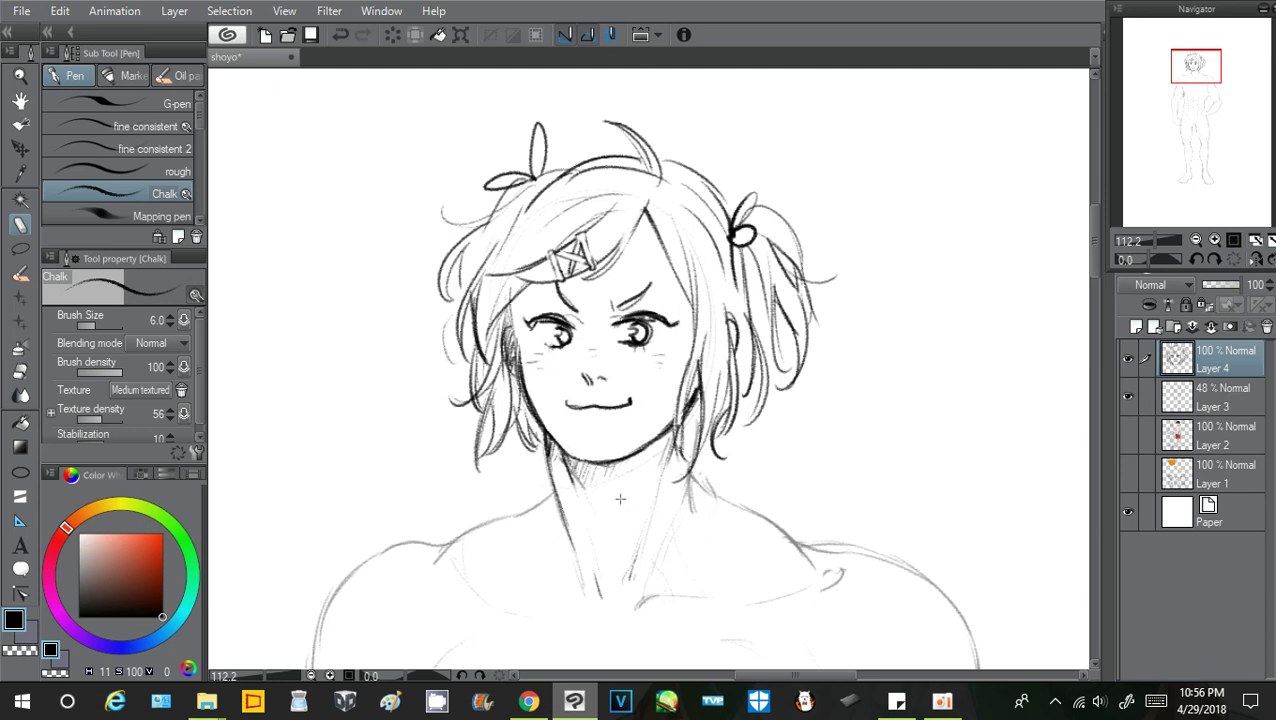
left_click_drag(555, 513, 553, 487)
left_click_drag(552, 496, 467, 531)
key("ctrl+z")
Draw the pointed shirt collar flap on the right side of the neck, with its folded inner edge at the throat
left_click_drag(702, 464, 662, 566)
key("ctrl+z")
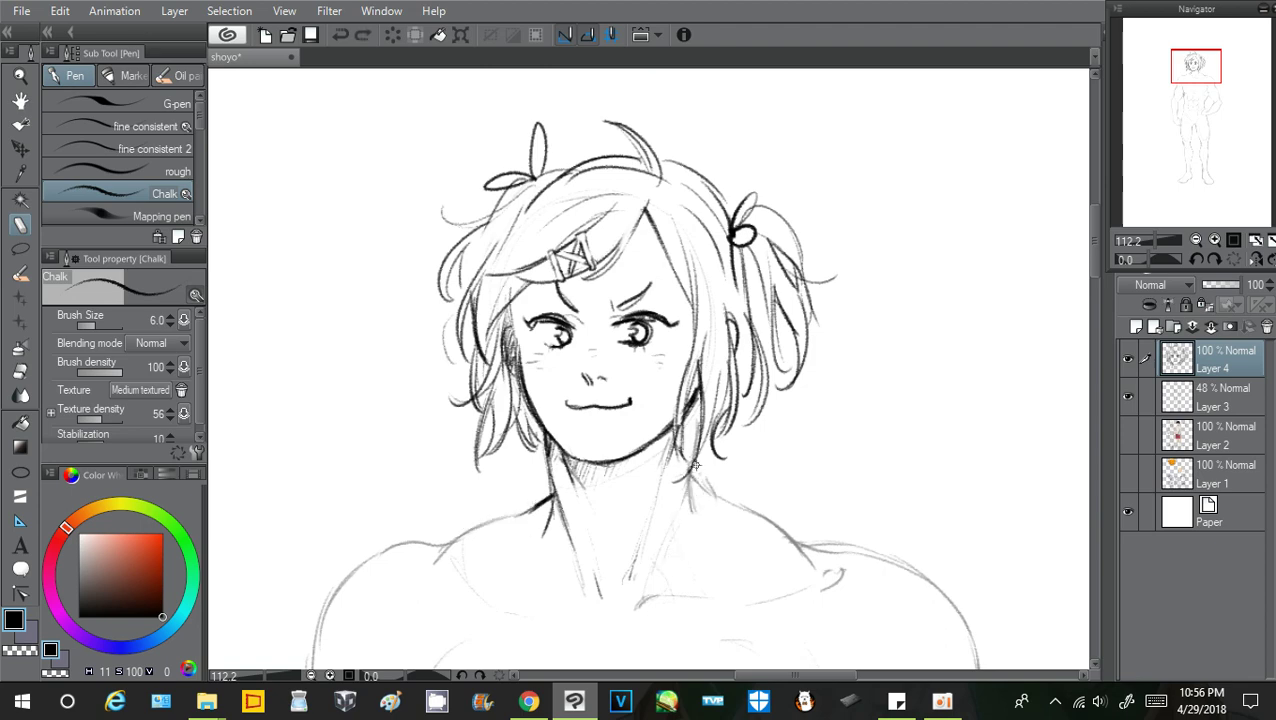
mouse_move(700, 460)
left_mouse_down()
mouse_move(669, 550)
mouse_move(724, 594)
left_mouse_up()
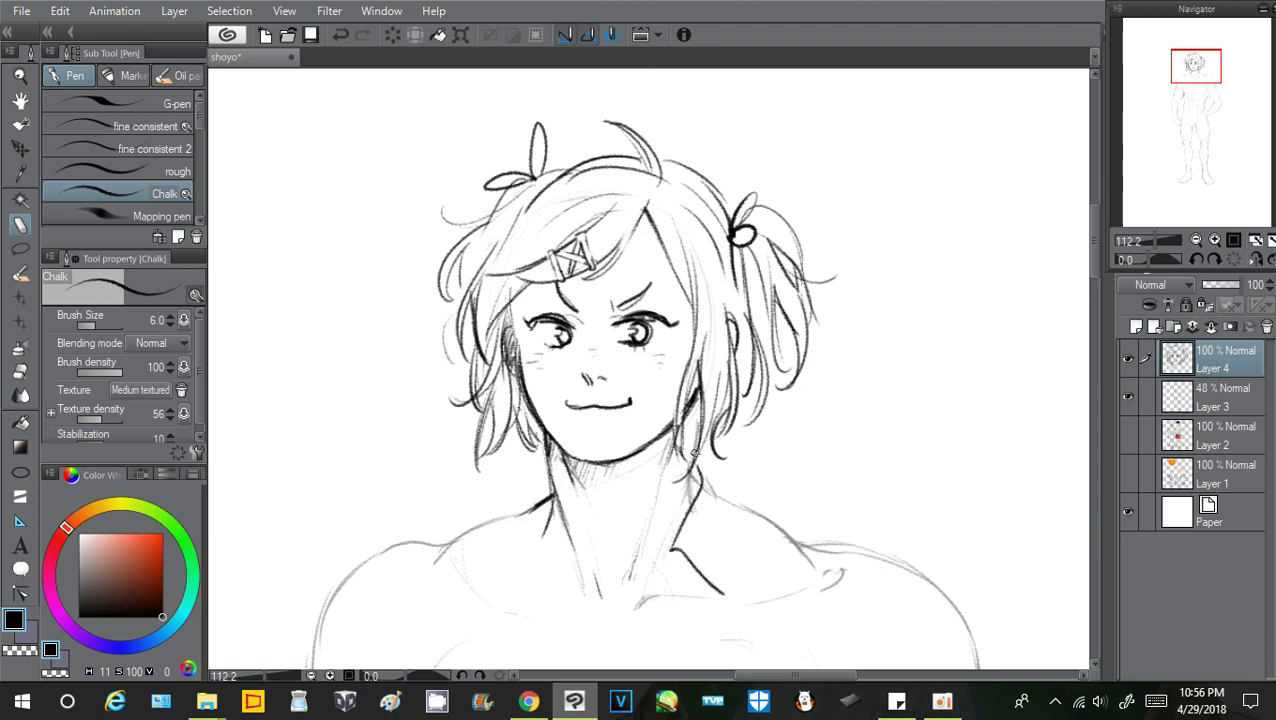
mouse_move(698, 460)
left_mouse_down()
mouse_move(730, 516)
mouse_move(730, 593)
left_mouse_up()
left_click_drag(732, 526, 725, 599)
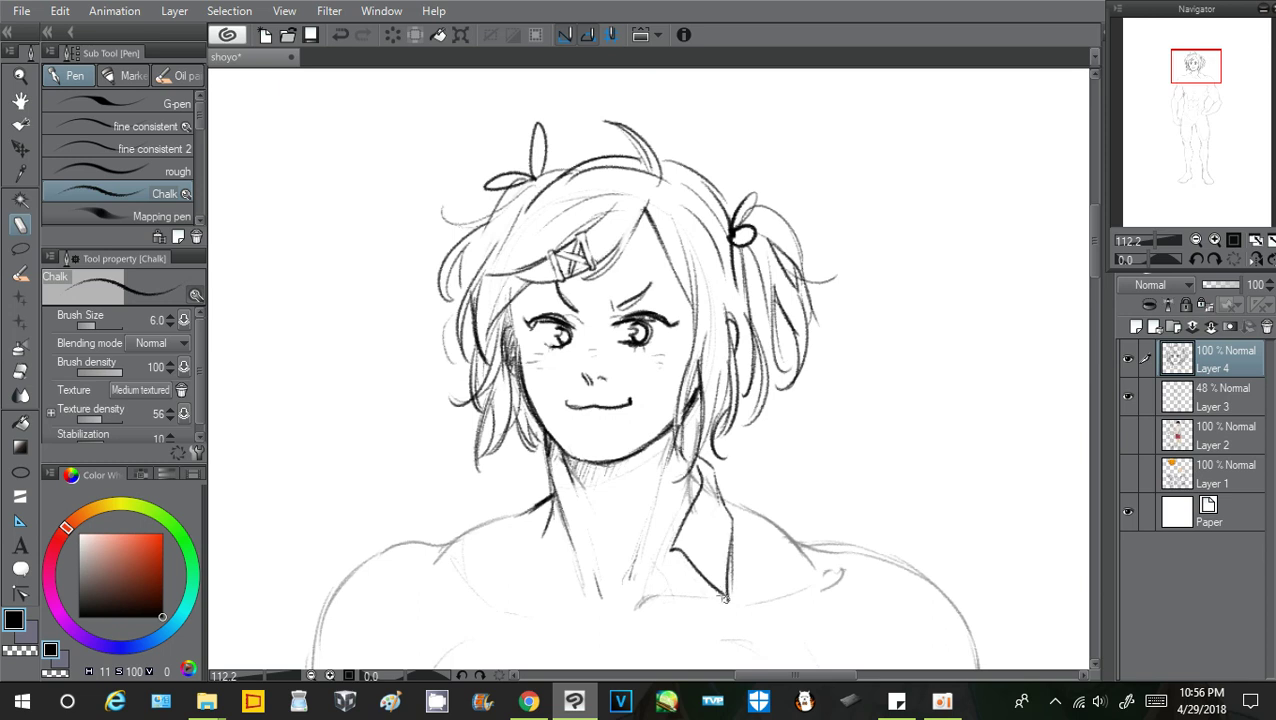
left_click_drag(673, 547, 728, 599)
mouse_move(661, 546)
left_mouse_down()
mouse_move(643, 611)
mouse_move(659, 569)
mouse_move(642, 600)
mouse_move(651, 614)
mouse_move(630, 621)
mouse_move(686, 557)
mouse_move(613, 567)
mouse_move(596, 593)
mouse_move(641, 604)
mouse_move(583, 585)
mouse_move(600, 616)
mouse_move(558, 573)
left_mouse_up()
key("ctrl+z")
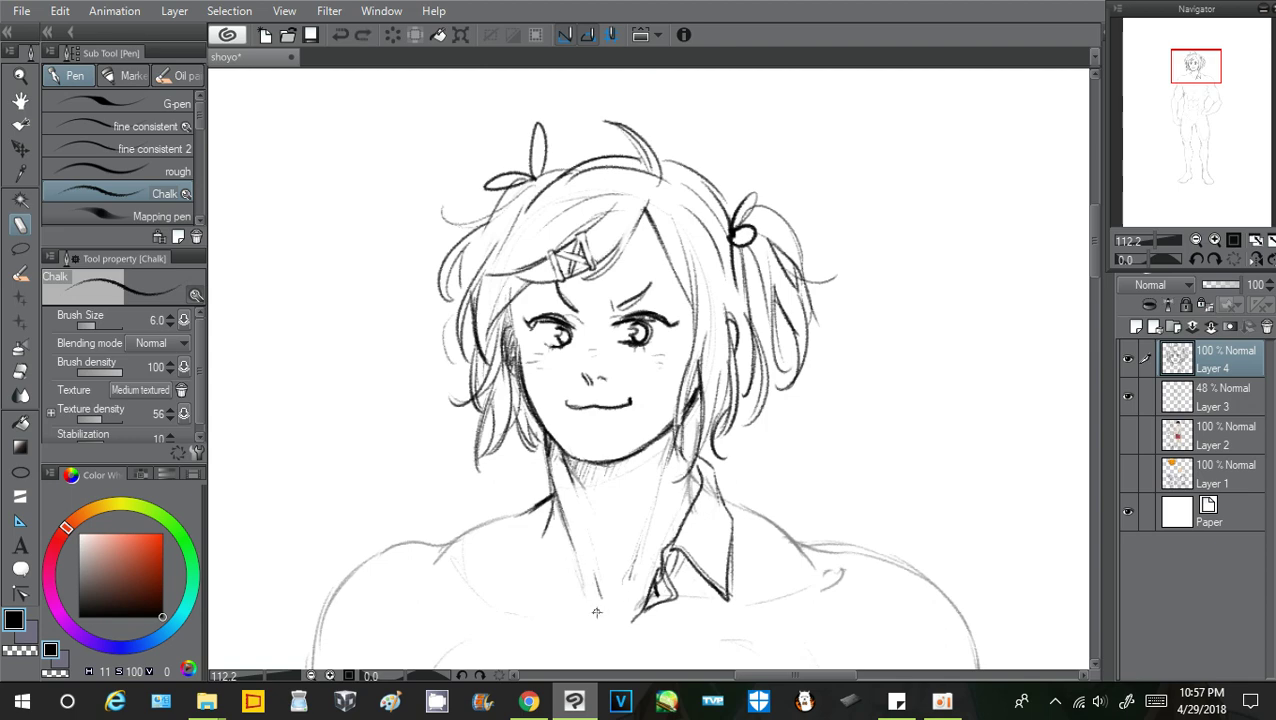
Draw the matching collar flap and folded inner edge with a button on the left side of the neck
mouse_move(596, 611)
left_mouse_down()
mouse_move(577, 565)
mouse_move(553, 582)
mouse_move(596, 617)
mouse_move(561, 583)
mouse_move(576, 566)
mouse_move(582, 586)
mouse_move(520, 596)
left_mouse_up()
key("ctrl+z")
key("ctrl+z")
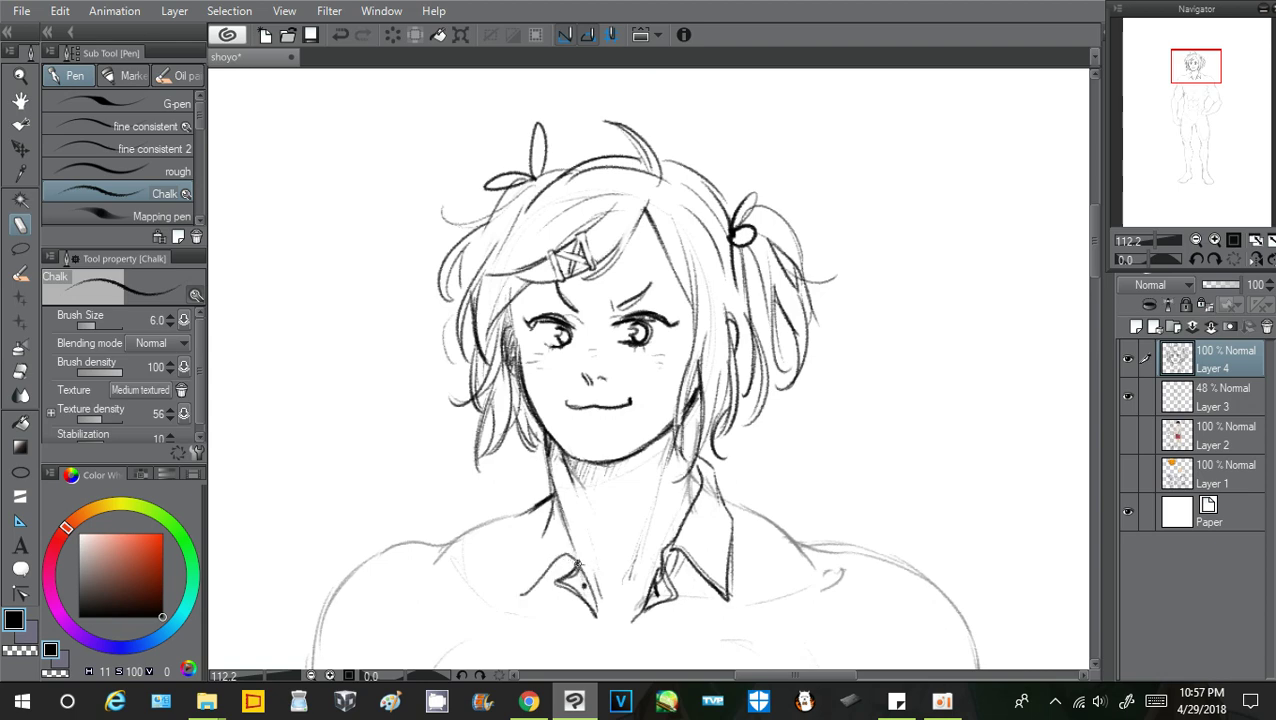
mouse_move(580, 550)
left_mouse_down()
mouse_move(519, 594)
mouse_move(537, 513)
left_mouse_up()
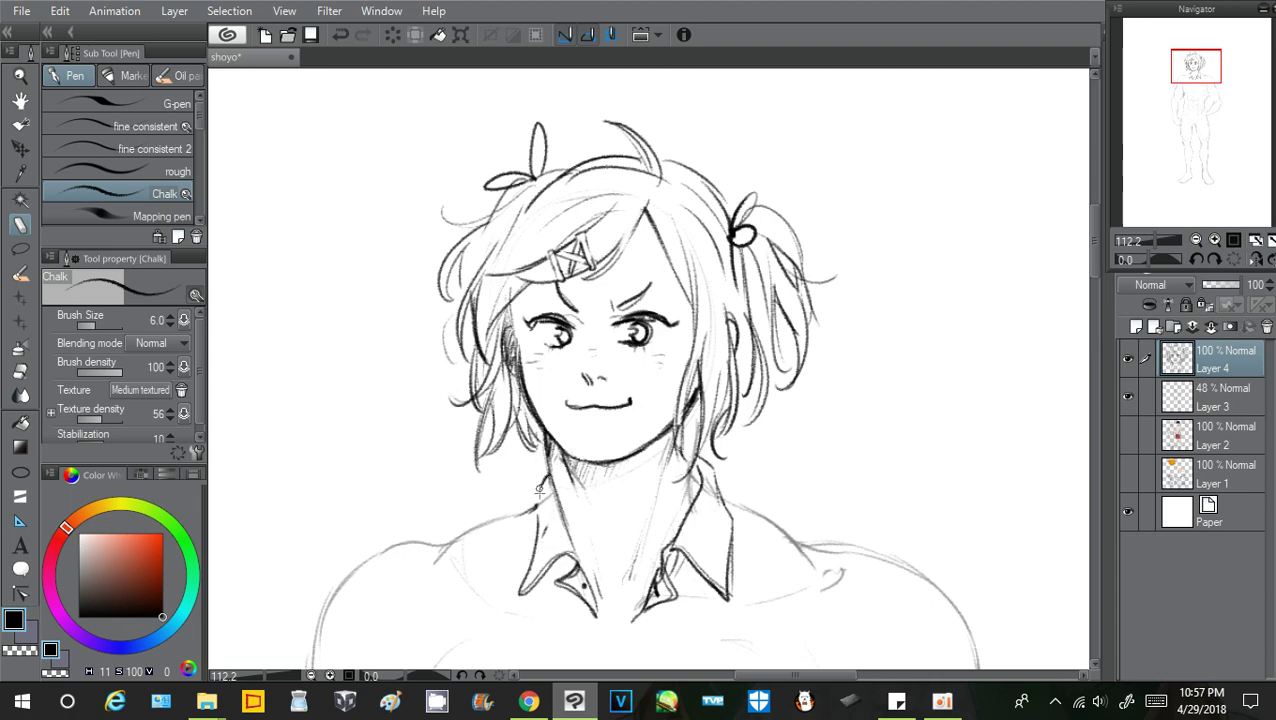
Connect the left collar to the neck and draw its inner edge down toward the throat
mouse_move(539, 491)
left_mouse_down()
mouse_move(537, 516)
mouse_move(563, 514)
mouse_move(597, 597)
left_mouse_up()
key("ctrl+z")
key("ctrl+z")
left_click_drag(561, 509, 575, 546)
key("ctrl+z")
mouse_move(550, 480)
left_mouse_down()
mouse_move(592, 588)
mouse_move(593, 570)
left_mouse_up()
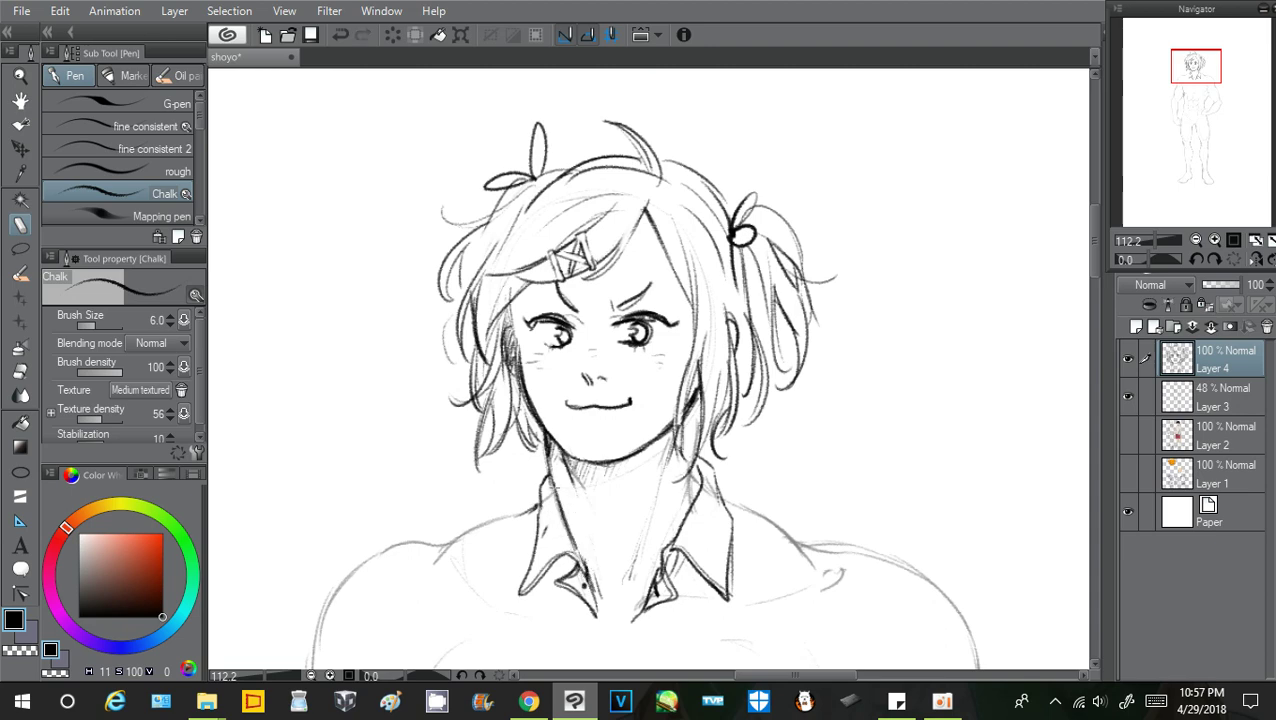
Shade the inside of the collar on both sides of the neck and mark the base of the throat
left_click_drag(548, 455, 550, 497)
mouse_move(686, 464)
left_mouse_down()
mouse_move(684, 496)
mouse_move(692, 462)
mouse_move(697, 480)
left_mouse_up()
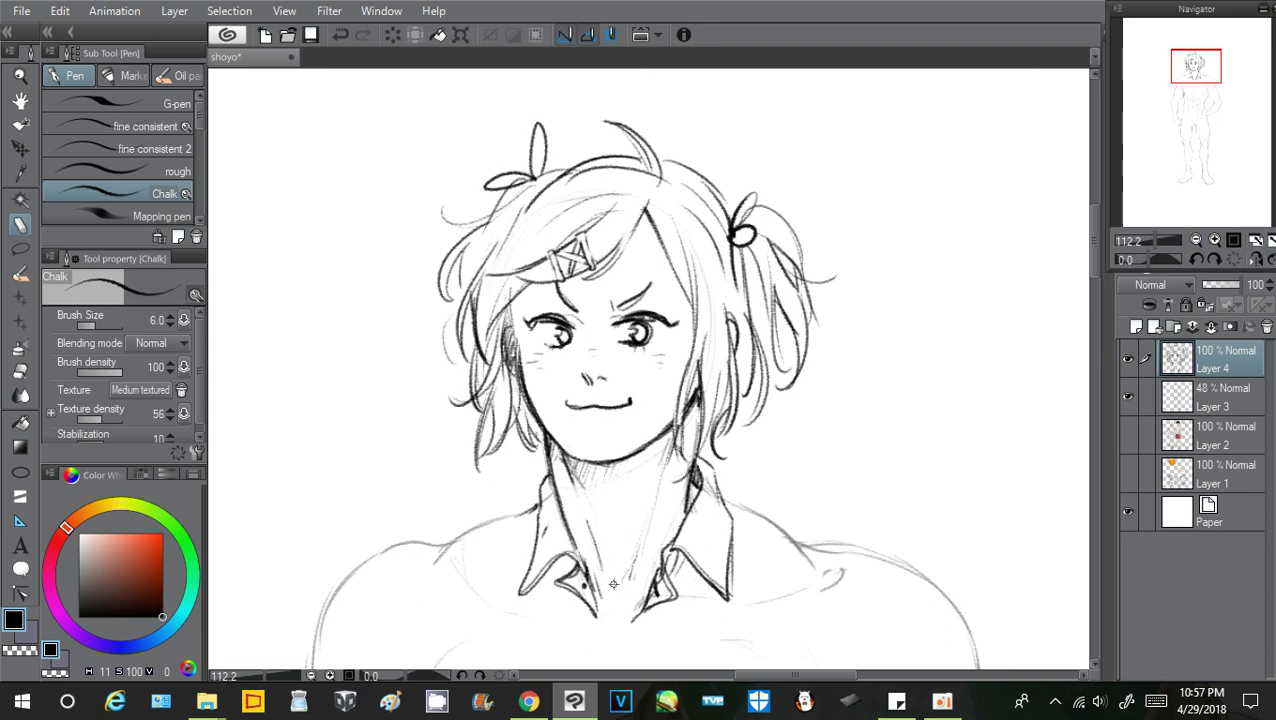
mouse_move(614, 585)
left_mouse_down()
mouse_move(640, 582)
mouse_move(622, 598)
left_mouse_up()
Draw the right edge of the V-neckline as a diagonal from the right collar flap to the middle of the chest
left_click(1150, 243)
left_click(1151, 243)
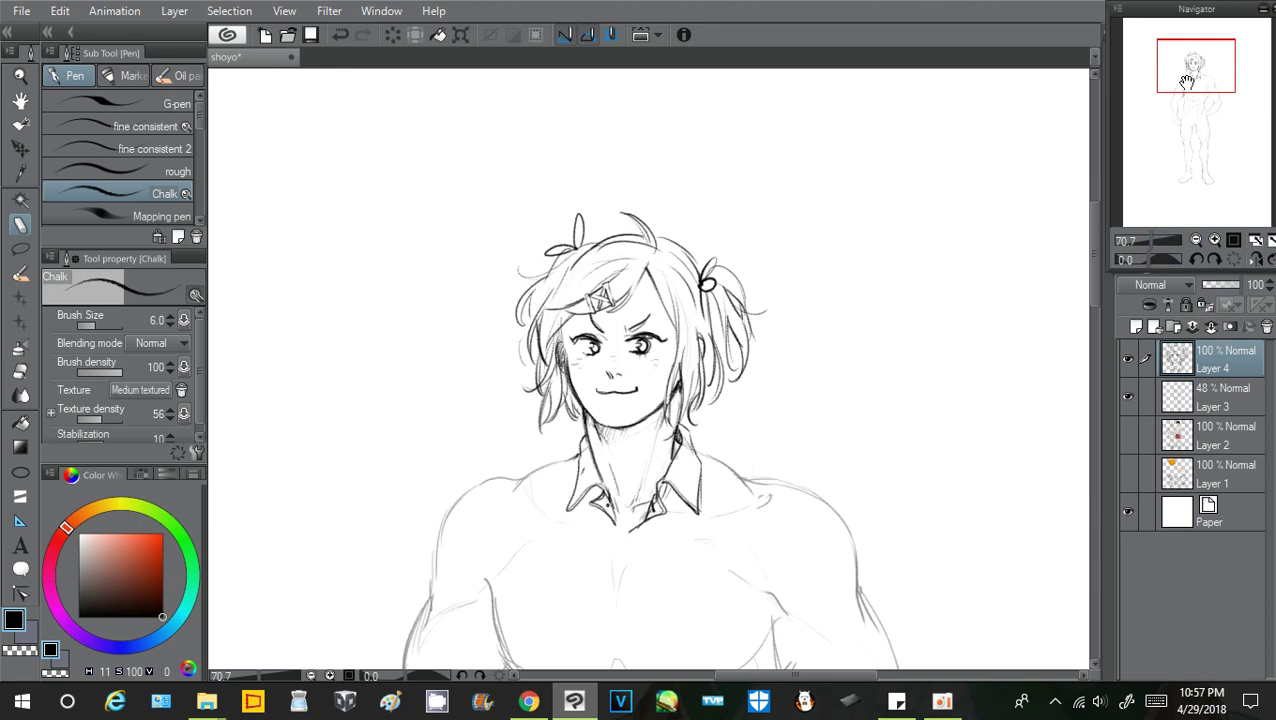
left_click_drag(1183, 83, 1187, 90)
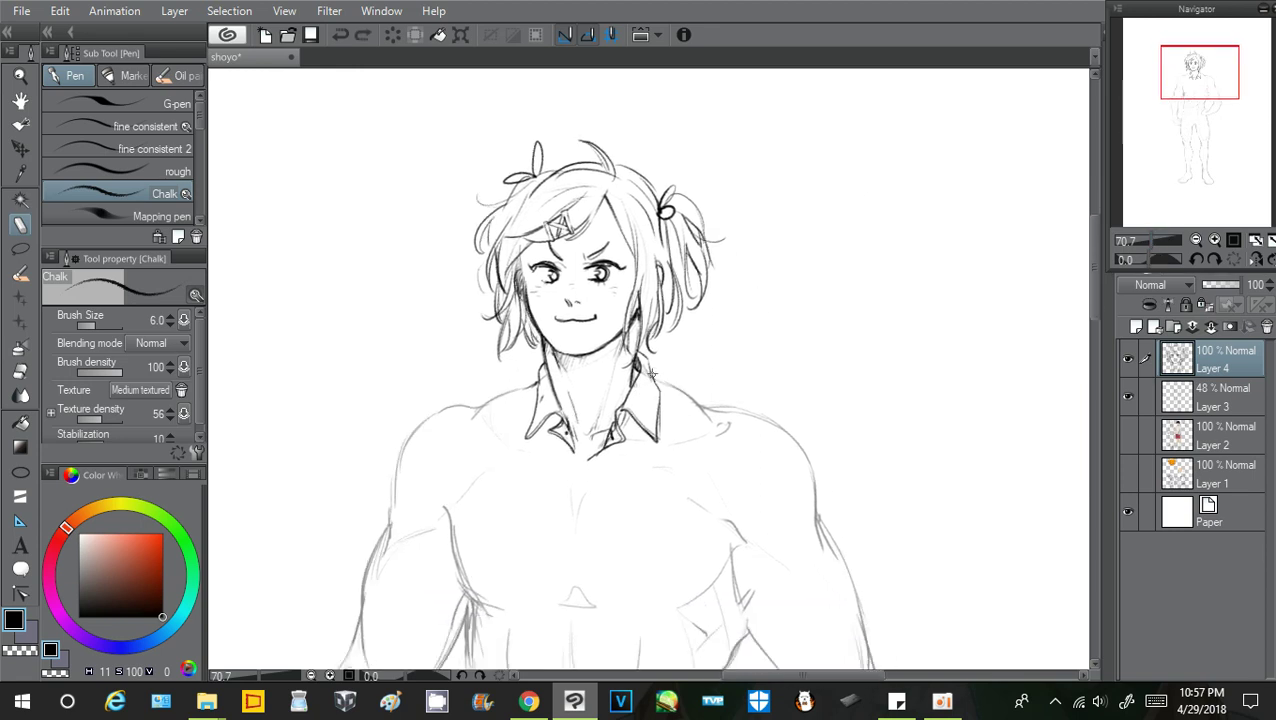
mouse_move(647, 368)
left_mouse_down()
mouse_move(709, 402)
mouse_move(696, 412)
mouse_move(674, 389)
mouse_move(699, 420)
mouse_move(616, 488)
left_mouse_up()
key("ctrl+z")
left_click_drag(641, 428, 594, 518)
key("ctrl+z")
left_click_drag(640, 425, 562, 592)
key("ctrl+z")
left_click_drag(632, 416, 586, 527)
key("ctrl+z")
left_click_drag(636, 419, 590, 514)
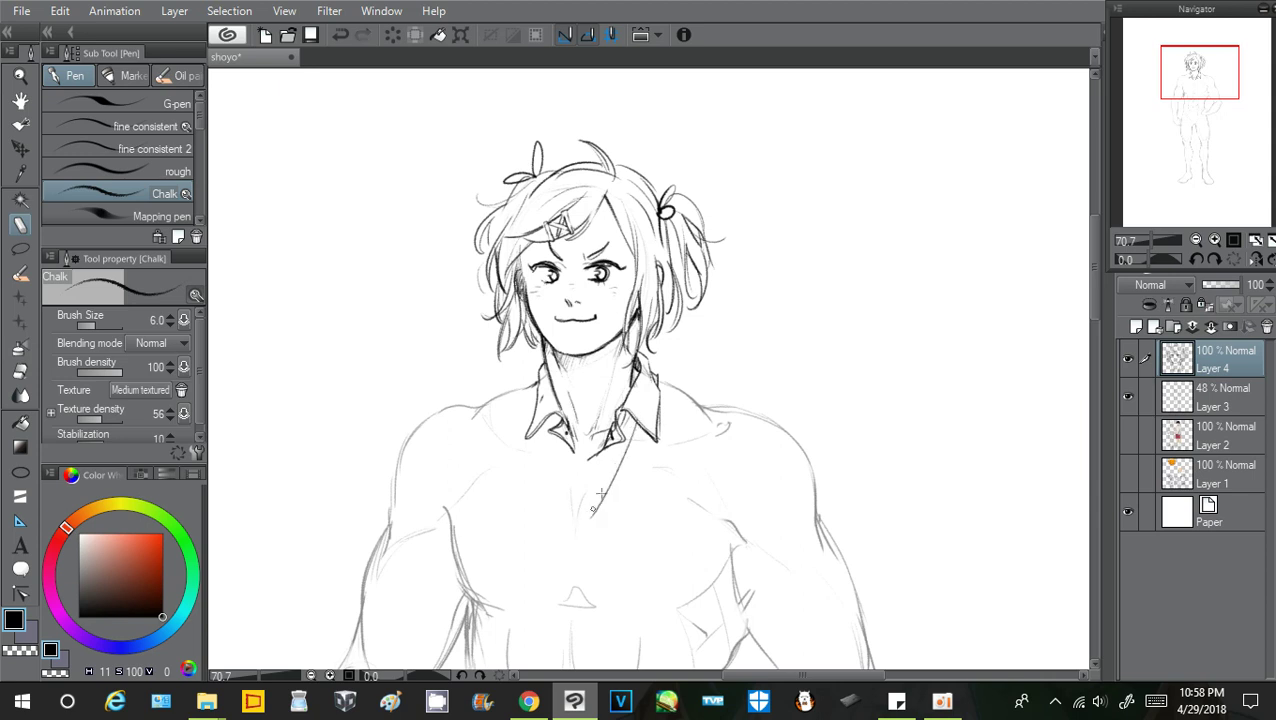
key("ctrl+z")
left_click_drag(636, 420, 585, 539)
Draw the left edge of the V-neckline and a looped ribbon tie below the collar opening
left_click_drag(545, 424, 566, 493)
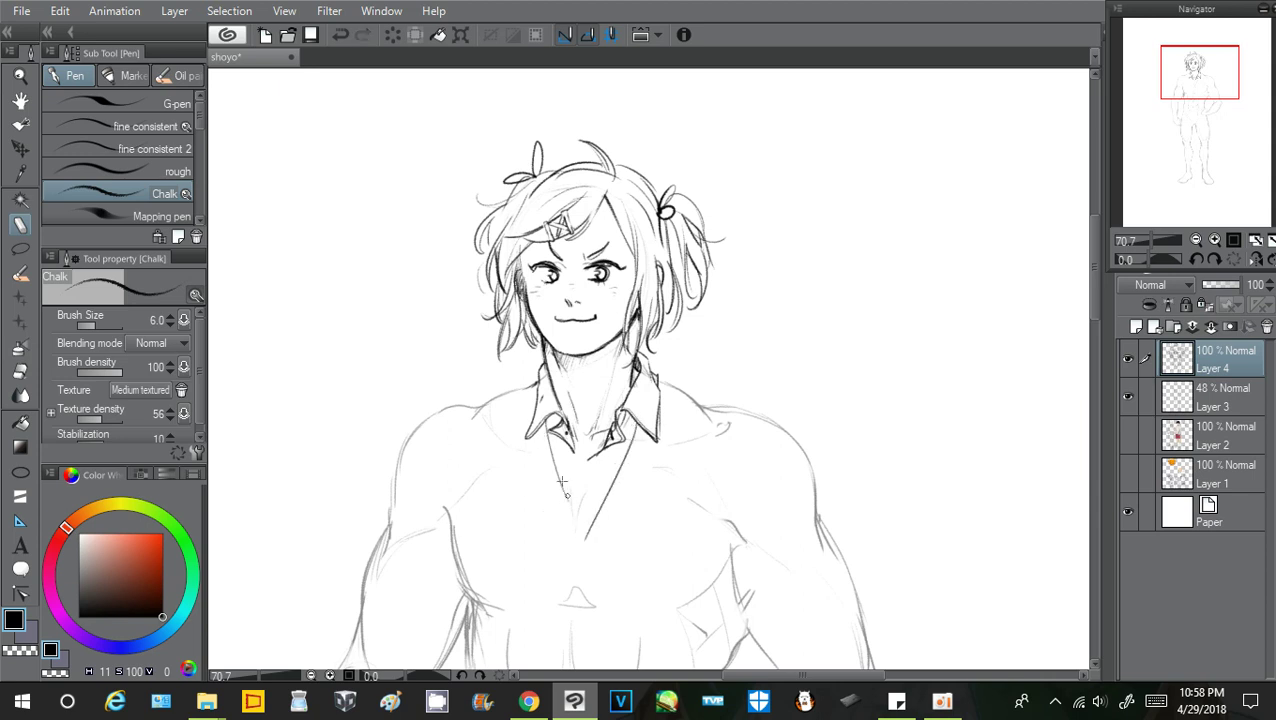
key("ctrl+z")
mouse_move(551, 432)
left_mouse_down()
mouse_move(576, 461)
mouse_move(611, 432)
mouse_move(583, 480)
mouse_move(592, 504)
mouse_move(565, 485)
mouse_move(578, 467)
mouse_move(562, 502)
mouse_move(576, 540)
left_mouse_up()
key("ctrl+z")
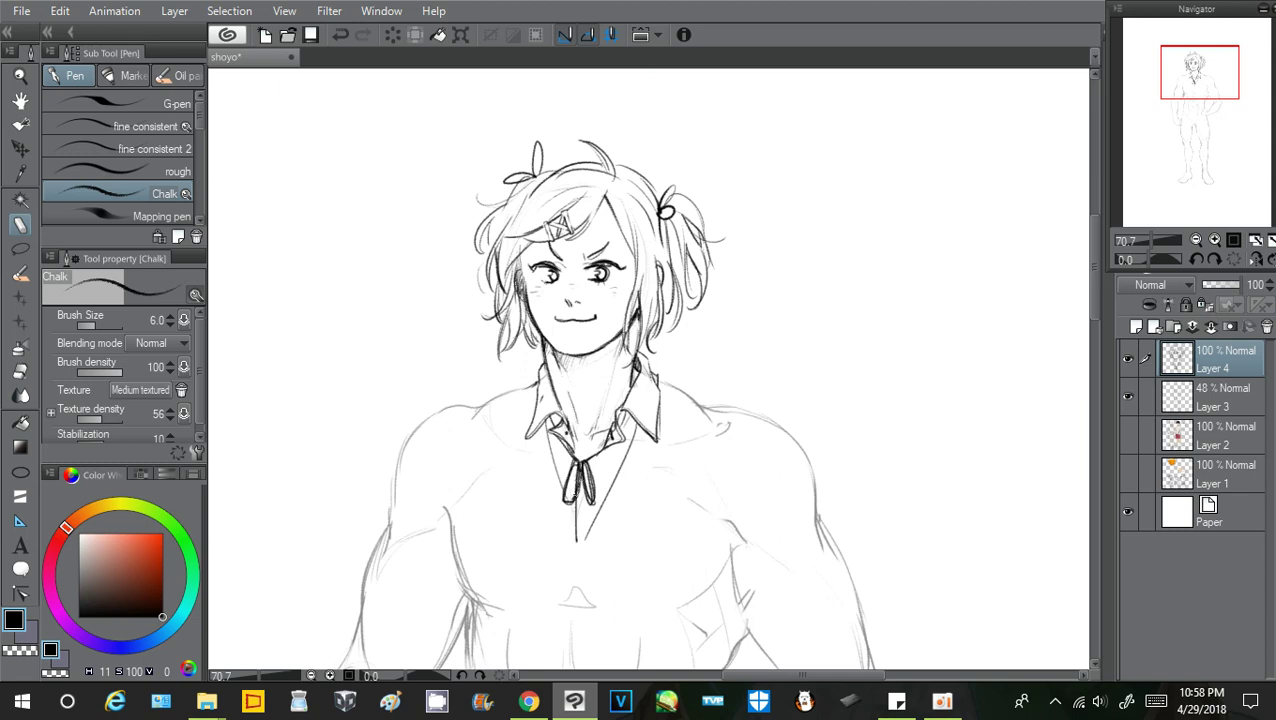
Add the hanging ribbon tails and darken the shirt's center line down to the point of the neckline
left_click_drag(576, 482, 575, 538)
left_click_drag(578, 466, 585, 512)
left_click_drag(550, 443, 569, 524)
key("ctrl+z")
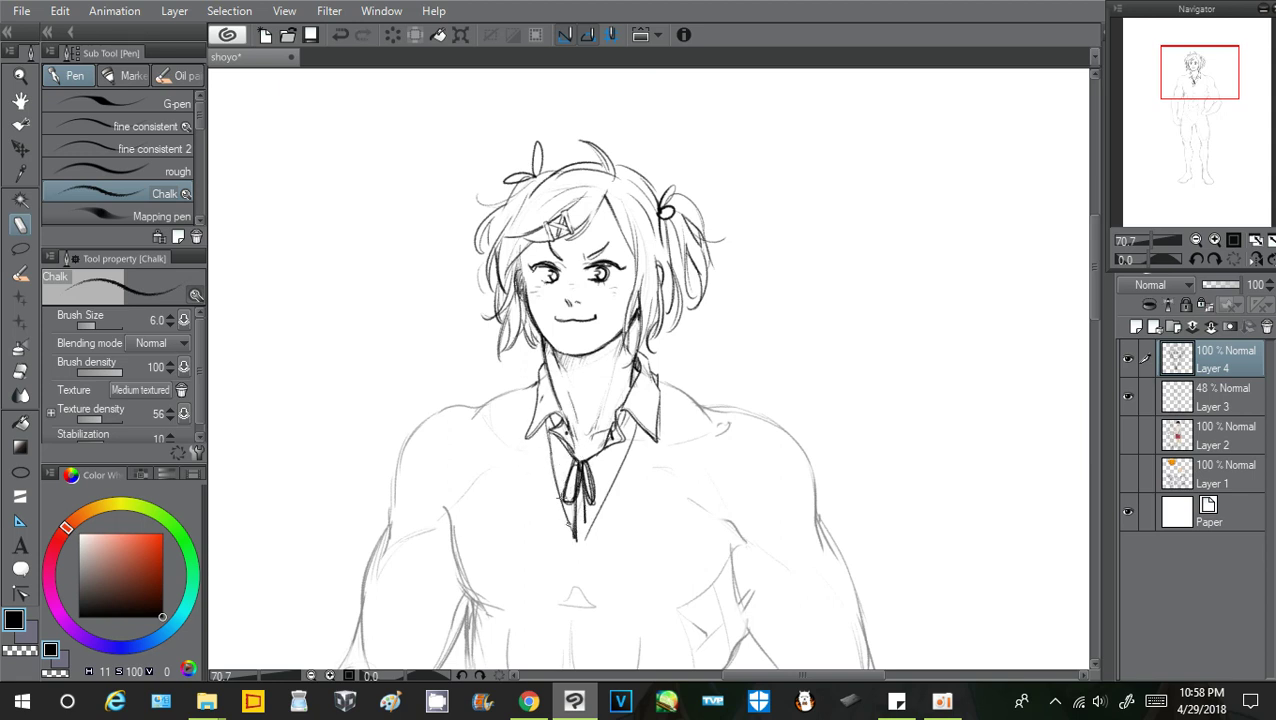
Redraw the V-neckline edges down to their point and add short knit ribbing strokes along both sides
key("ctrl+z")
mouse_move(547, 430)
left_mouse_down()
mouse_move(573, 533)
mouse_move(638, 423)
mouse_move(601, 534)
left_mouse_up()
left_click_drag(599, 513, 610, 525)
mouse_move(608, 498)
left_mouse_down()
mouse_move(616, 506)
mouse_move(645, 442)
mouse_move(645, 462)
left_mouse_up()
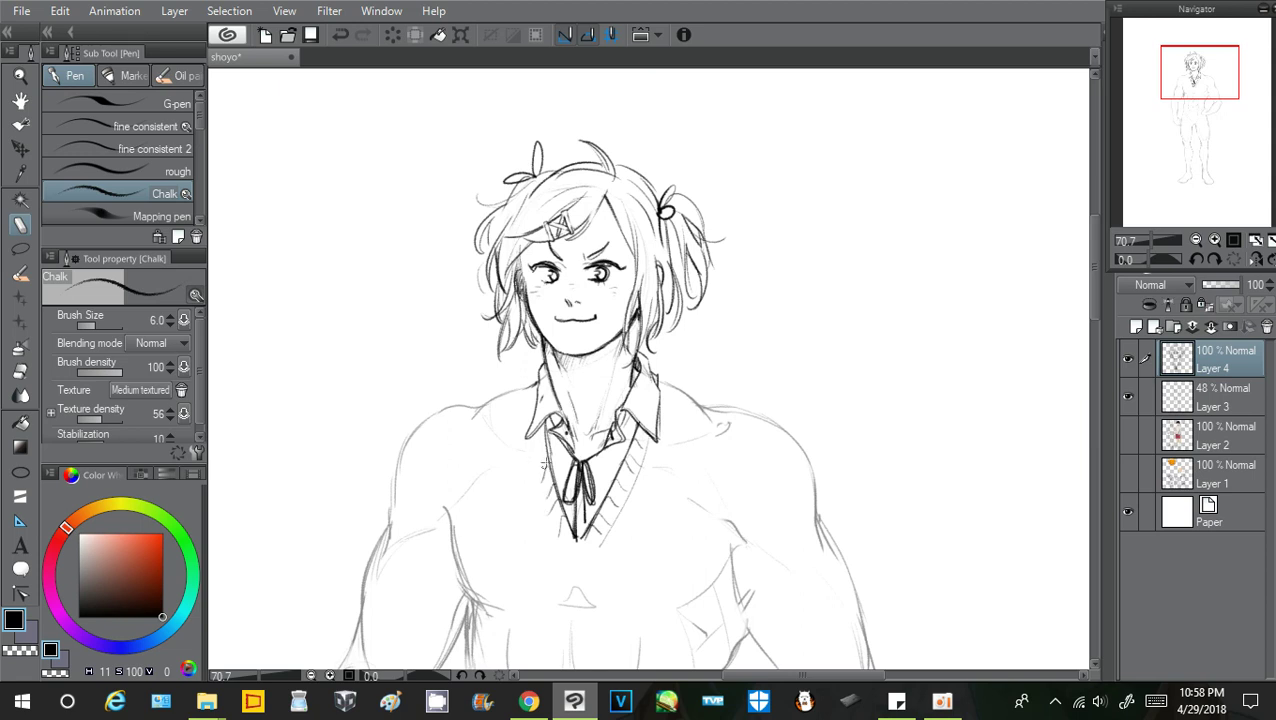
mouse_move(542, 474)
left_mouse_down()
mouse_move(557, 535)
mouse_move(586, 537)
left_mouse_up()
Draw the inner edge of the right jacket lapel from the side of the neck down to mid-chest
left_click_drag(667, 393, 641, 526)
left_click_drag(660, 450, 636, 552)
mouse_move(668, 380)
left_mouse_down()
mouse_move(642, 481)
mouse_move(598, 558)
left_mouse_up()
key("ctrl+z")
key("ctrl+z")
left_click_drag(668, 383, 603, 578)
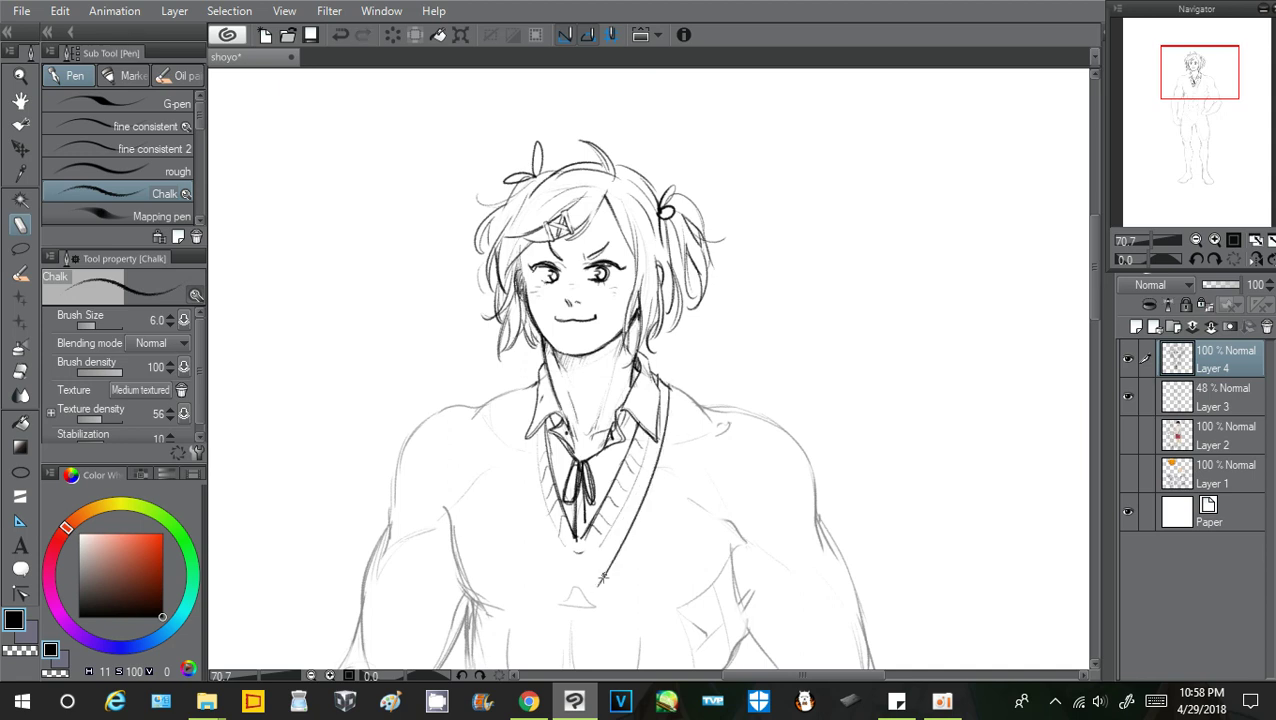
Draw the outer edge and notch of the right lapel, curving down to a point at the center of the chest
mouse_move(658, 376)
left_mouse_down()
mouse_move(688, 408)
mouse_move(677, 386)
mouse_move(702, 462)
left_mouse_up()
key("ctrl+z")
key("ctrl+z")
key("ctrl+z")
mouse_move(685, 409)
left_mouse_down()
mouse_move(703, 469)
mouse_move(674, 480)
mouse_move(650, 563)
mouse_move(596, 593)
mouse_move(578, 621)
left_mouse_up()
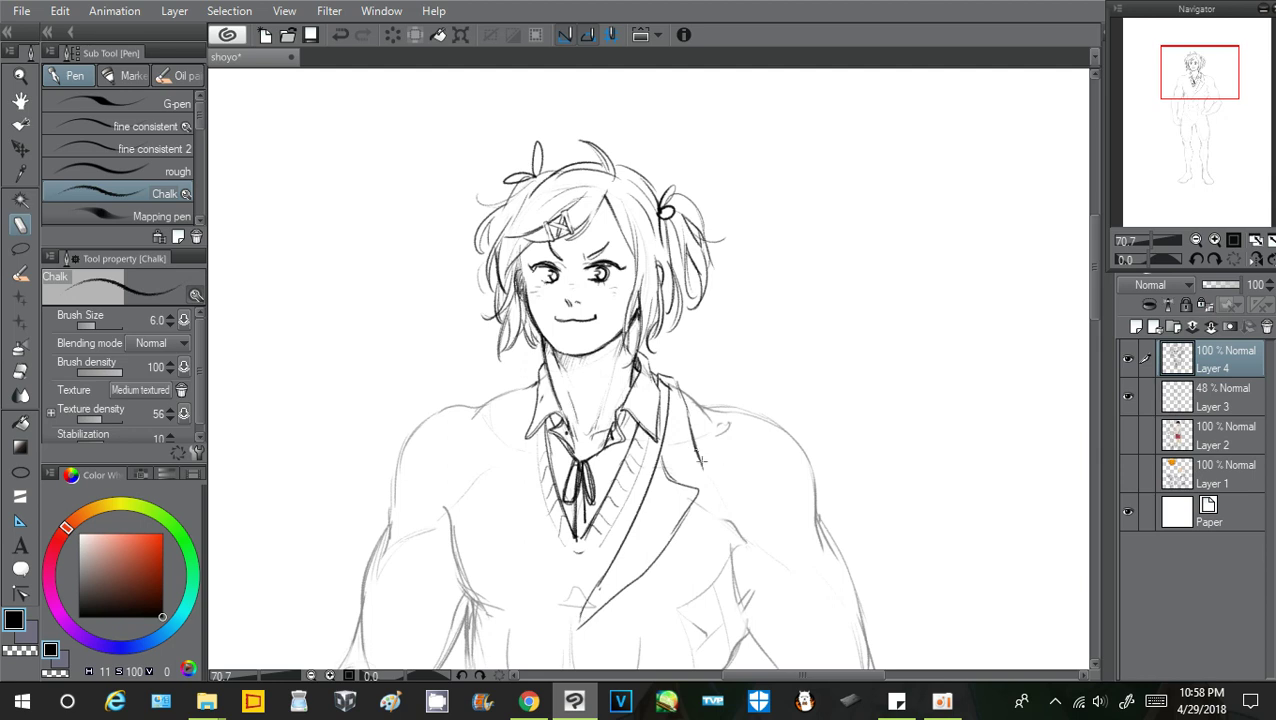
mouse_move(702, 462)
left_mouse_down()
mouse_move(678, 472)
mouse_move(698, 442)
mouse_move(670, 477)
left_mouse_up()
key("ctrl+z")
mouse_move(684, 411)
left_mouse_down()
mouse_move(664, 477)
mouse_move(697, 490)
mouse_move(577, 627)
left_mouse_up()
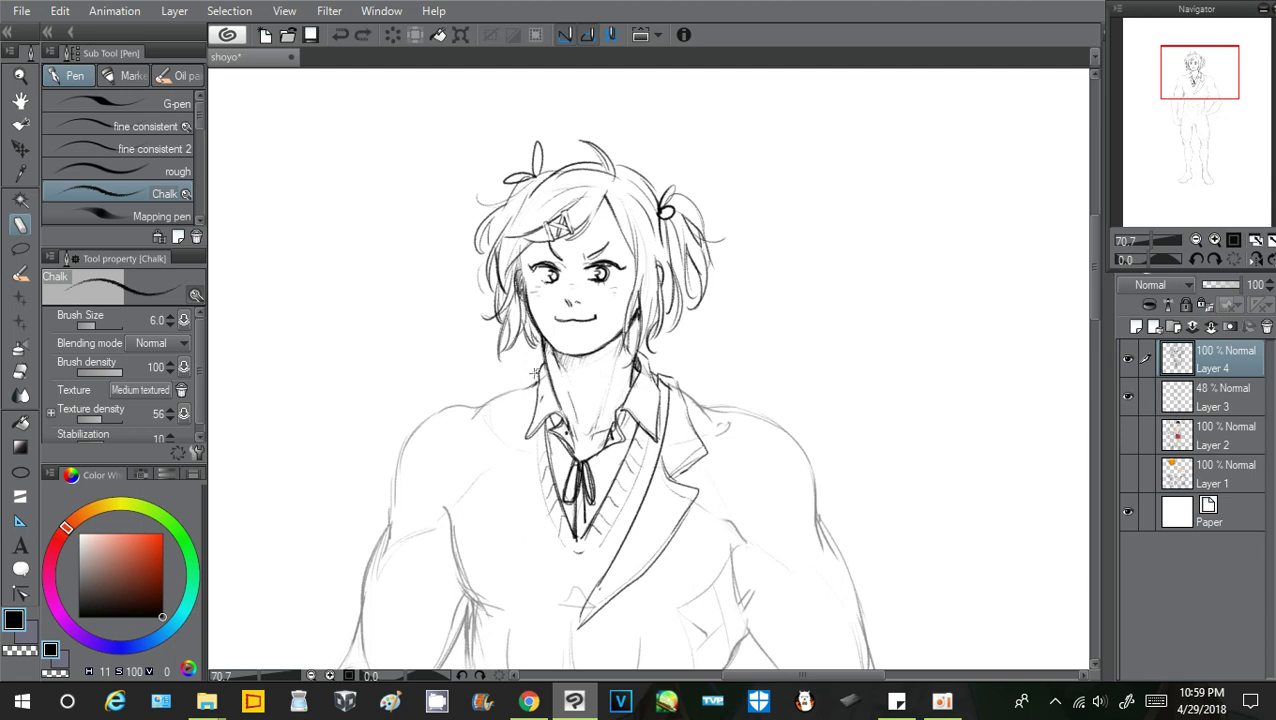
Draw the matching notched left lapel from the neck down to the point where the lapels meet
mouse_move(520, 387)
left_mouse_down()
mouse_move(497, 447)
mouse_move(522, 474)
left_mouse_up()
key("ctrl+z")
mouse_move(532, 458)
left_mouse_down()
mouse_move(497, 482)
mouse_move(504, 520)
mouse_move(570, 615)
left_mouse_up()
left_click_drag(530, 463, 572, 601)
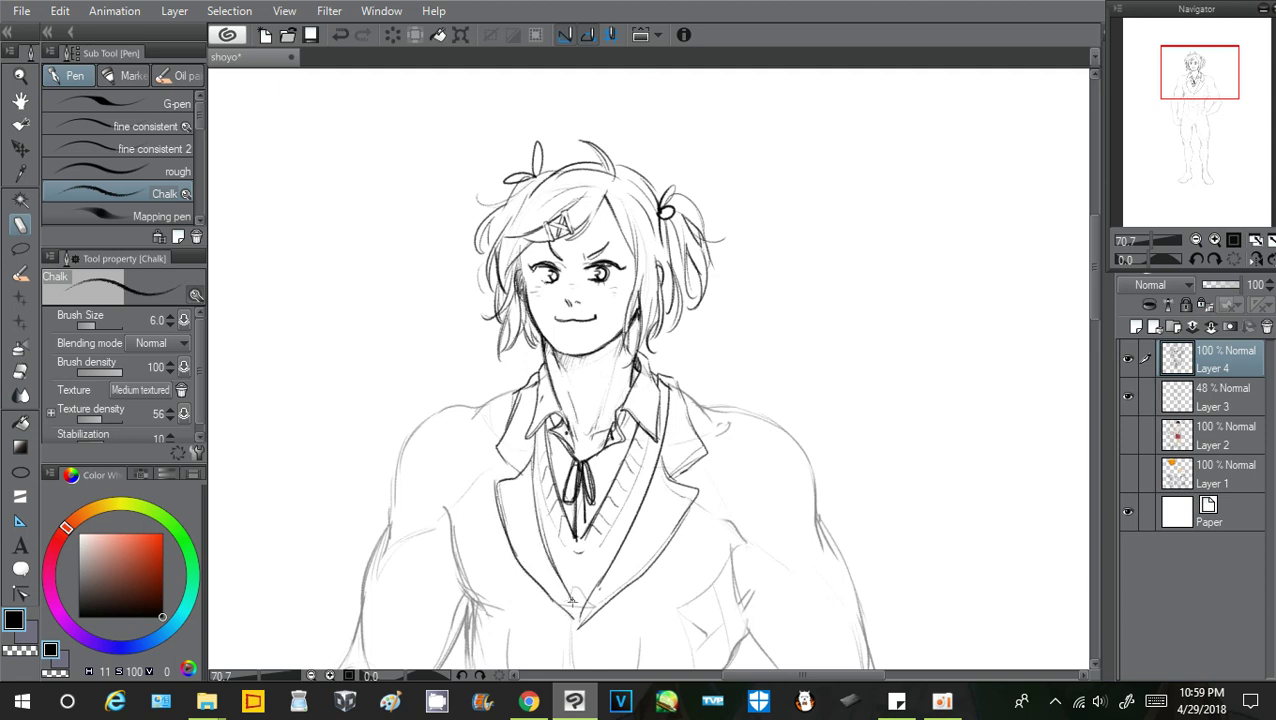
mouse_move(511, 481)
left_mouse_down()
mouse_move(518, 462)
mouse_move(498, 438)
left_mouse_up()
left_click_drag(523, 385, 496, 450)
Crosshatch the knit vest around the ribbon tie and shade the neck beneath the chin
left_click_drag(587, 464, 614, 478)
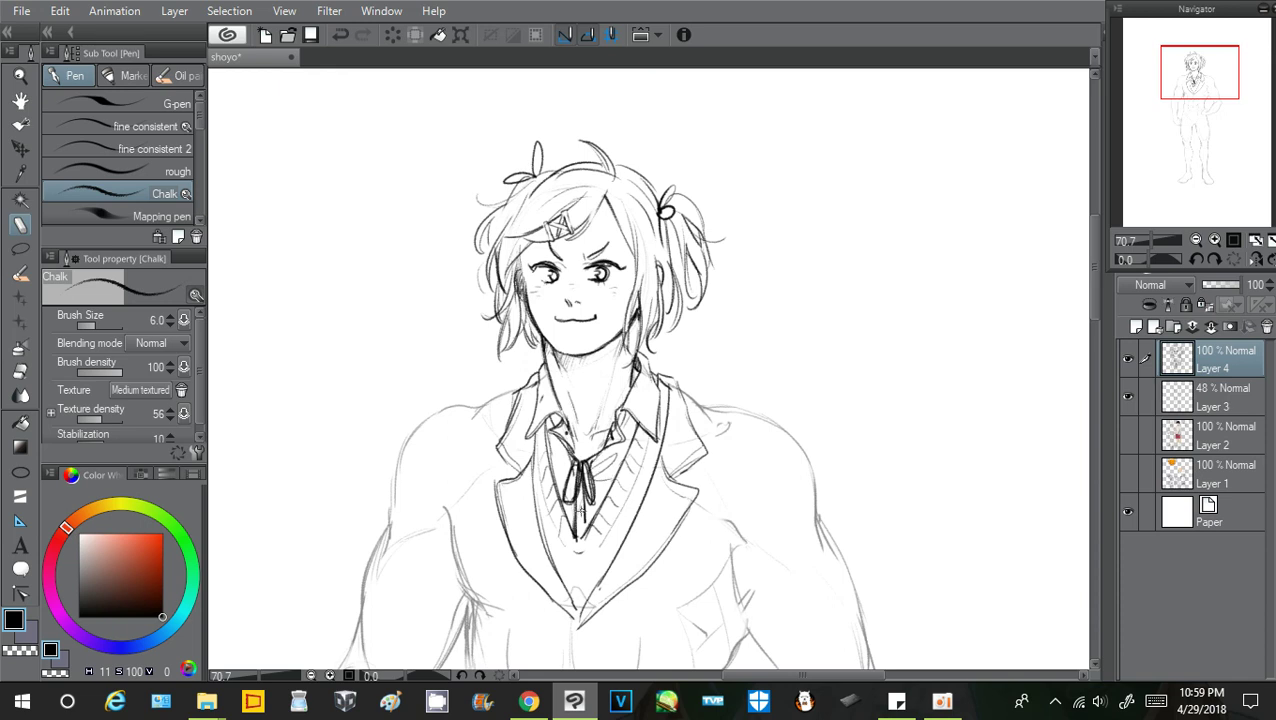
left_click_drag(580, 510, 578, 543)
left_click_drag(1190, 64, 1181, 72)
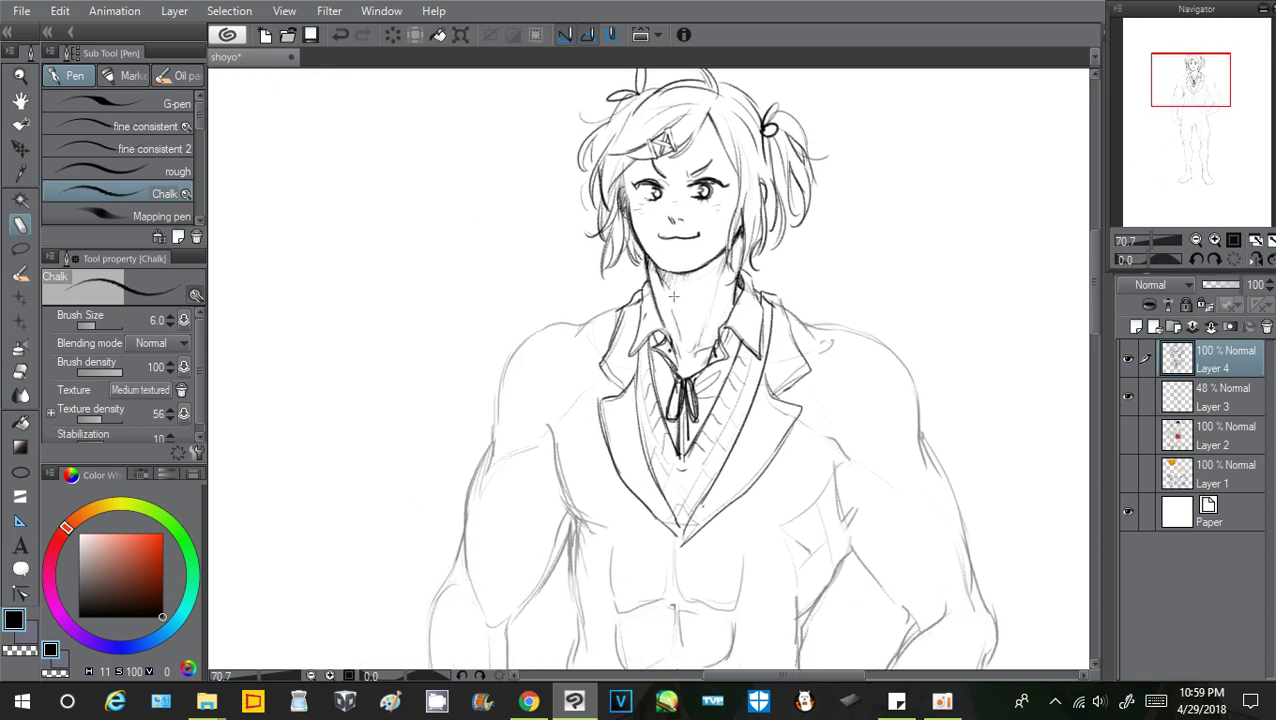
mouse_move(664, 281)
left_mouse_down()
mouse_move(678, 299)
mouse_move(691, 286)
mouse_move(658, 288)
mouse_move(714, 260)
mouse_move(698, 268)
left_mouse_up()
key("ctrl+z")
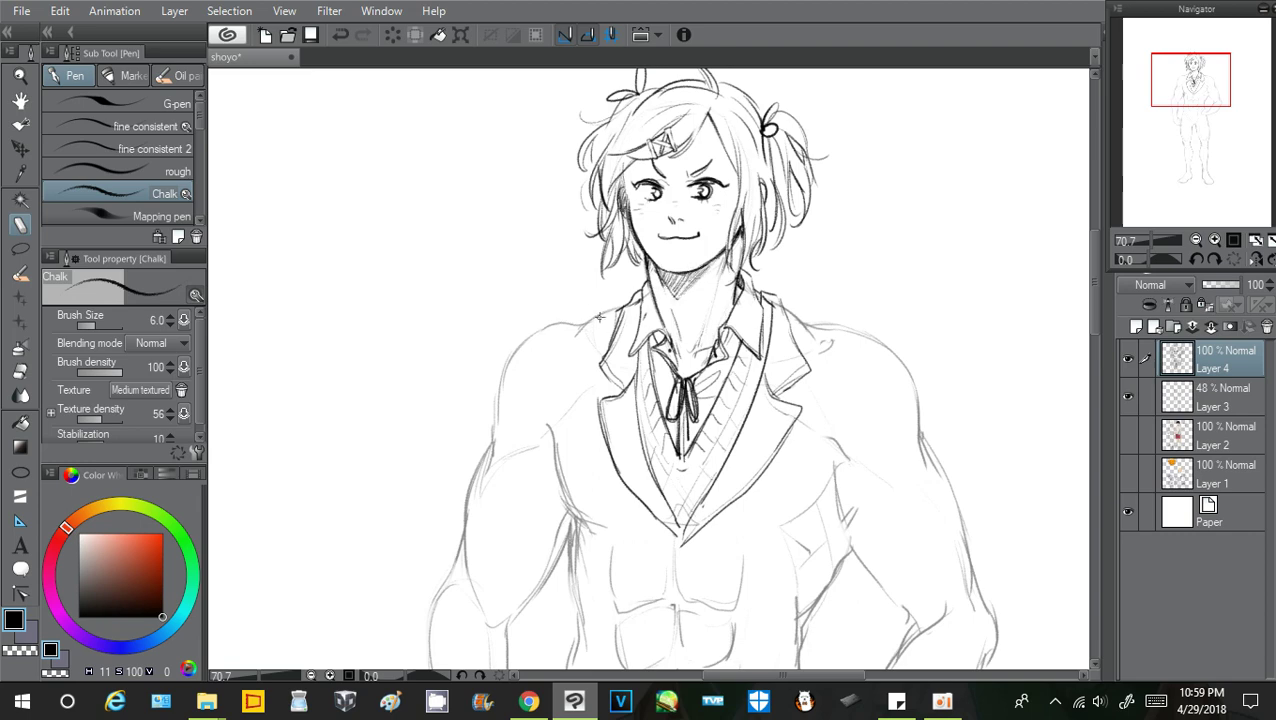
Outline the top of the left shoulder from the lapel outward
mouse_move(622, 304)
left_mouse_down()
mouse_move(522, 342)
mouse_move(494, 402)
left_mouse_up()
key("ctrl+z")
key("ctrl+z")
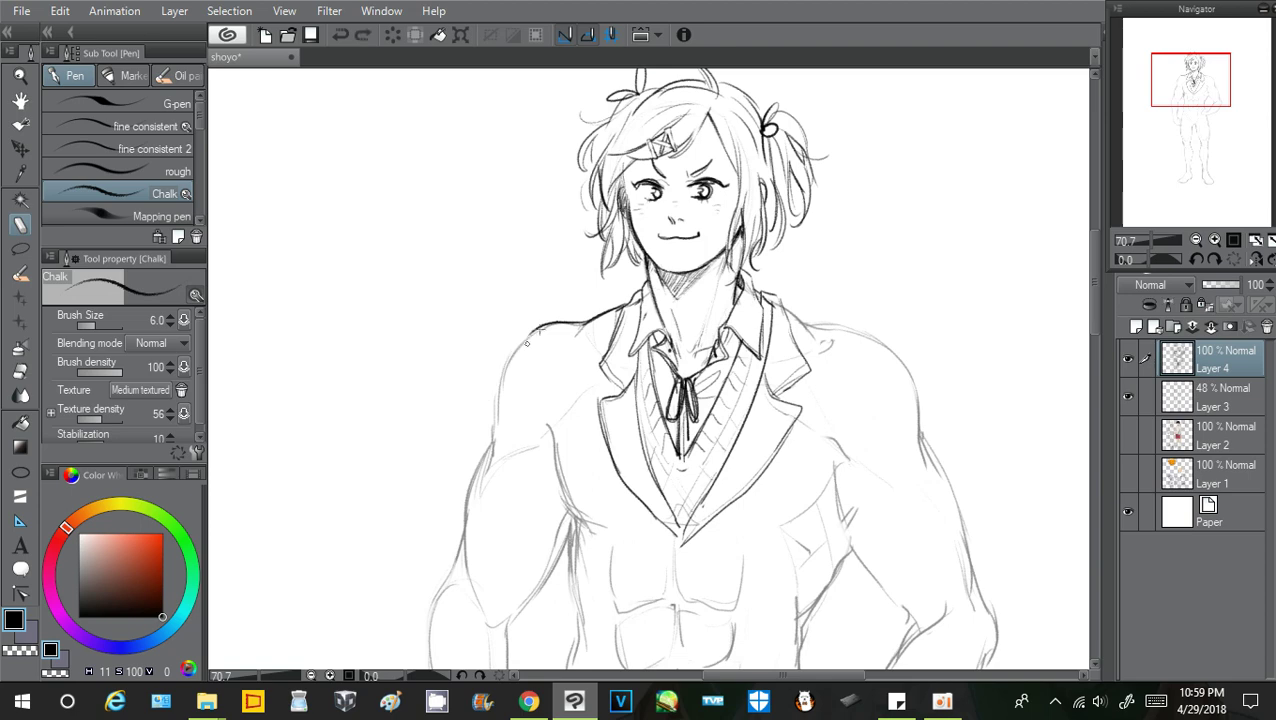
Outline the outer curve of the left shoulder down to the upper arm as one clean line
left_click_drag(540, 326, 500, 401)
key("ctrl+z")
left_click_drag(536, 326, 488, 403)
key("ctrl+z")
mouse_move(535, 325)
left_mouse_down()
mouse_move(491, 397)
mouse_move(490, 454)
left_mouse_up()
key("ctrl+z")
key("ctrl+z")
left_click_drag(538, 325, 494, 414)
key("ctrl+z")
mouse_move(536, 326)
left_mouse_down()
mouse_move(498, 399)
mouse_move(492, 452)
left_mouse_up()
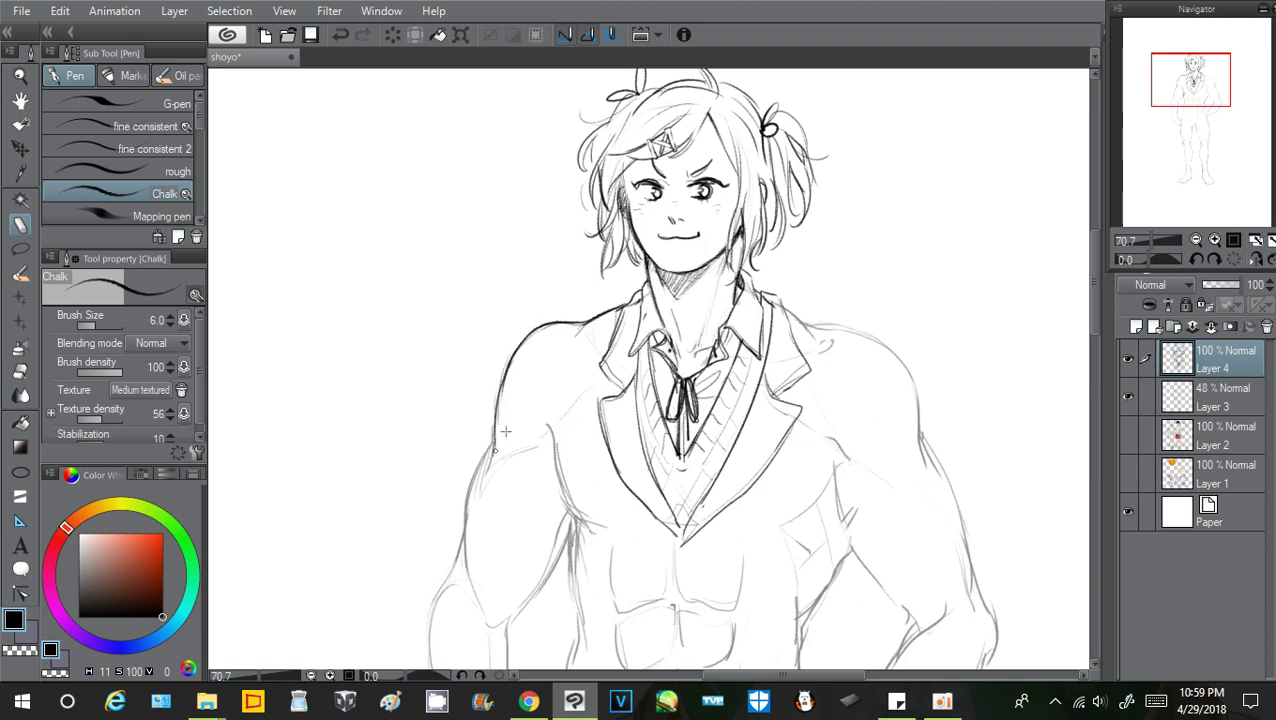
Draw the left armhole crease from below the shoulder down into the armpit
left_click_drag(555, 346, 565, 444)
key("ctrl+z")
left_click_drag(555, 350, 556, 452)
left_click_drag(541, 374, 557, 452)
key("ctrl+z")
key("ctrl+z")
left_click_drag(555, 350, 553, 448)
left_click_drag(539, 388, 549, 455)
left_click_drag(537, 392, 570, 503)
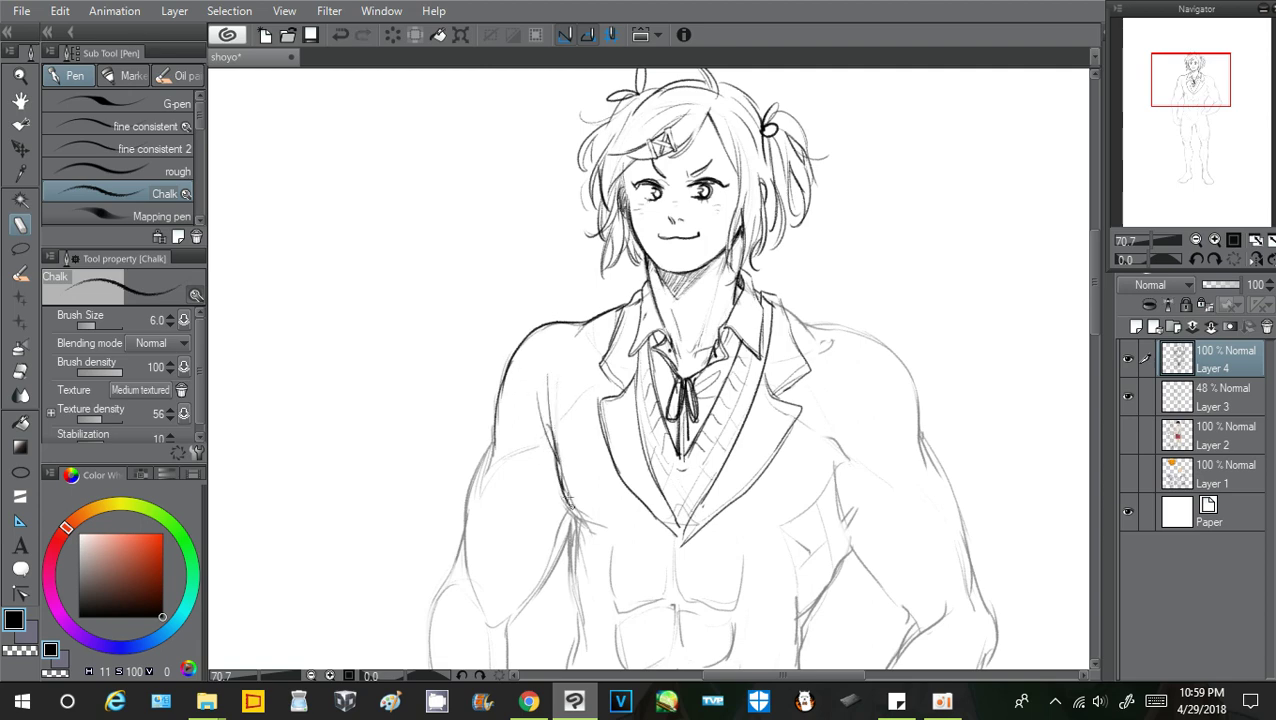
Define the left edge of the chest below the armpit with a clean dark curve and add creases toward the lapel
left_click_drag(548, 440, 574, 516)
left_click_drag(566, 450, 563, 488)
left_click_drag(546, 394, 566, 508)
mouse_move(545, 434)
left_mouse_down()
mouse_move(576, 536)
mouse_move(576, 616)
left_mouse_up()
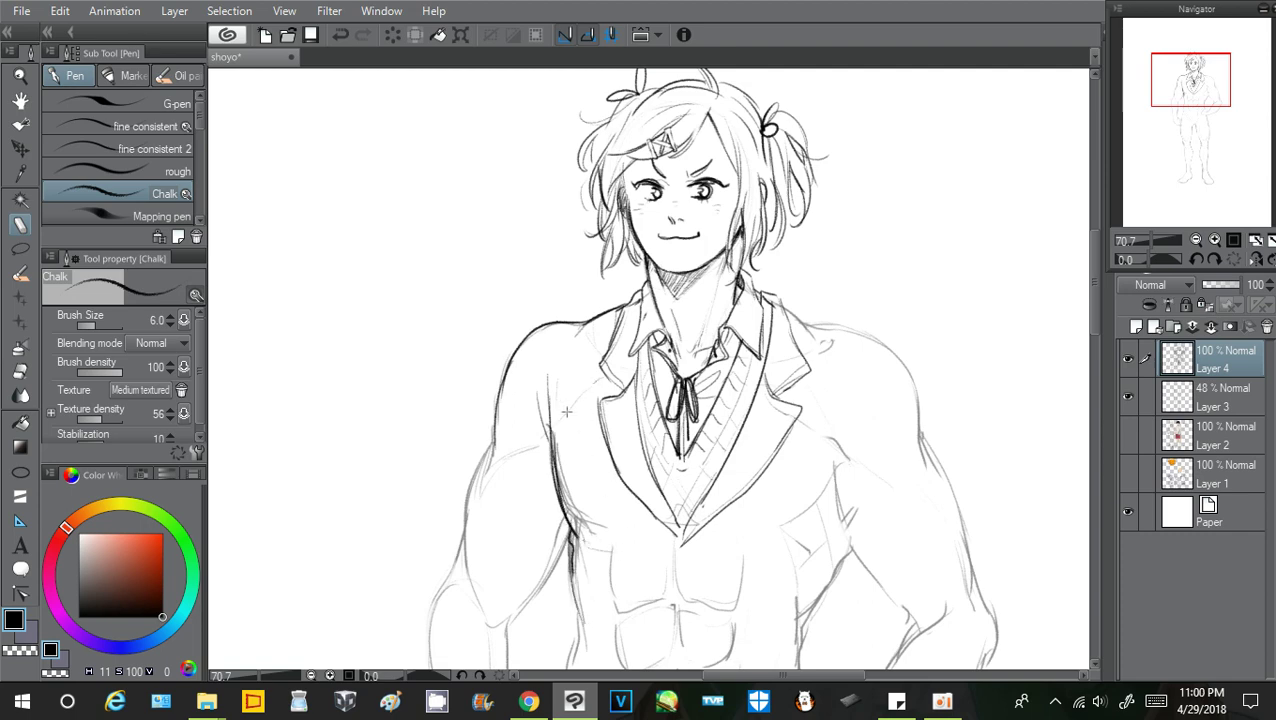
left_click_drag(563, 415, 598, 383)
mouse_move(567, 420)
left_mouse_down()
mouse_move(587, 401)
mouse_move(574, 520)
left_mouse_up()
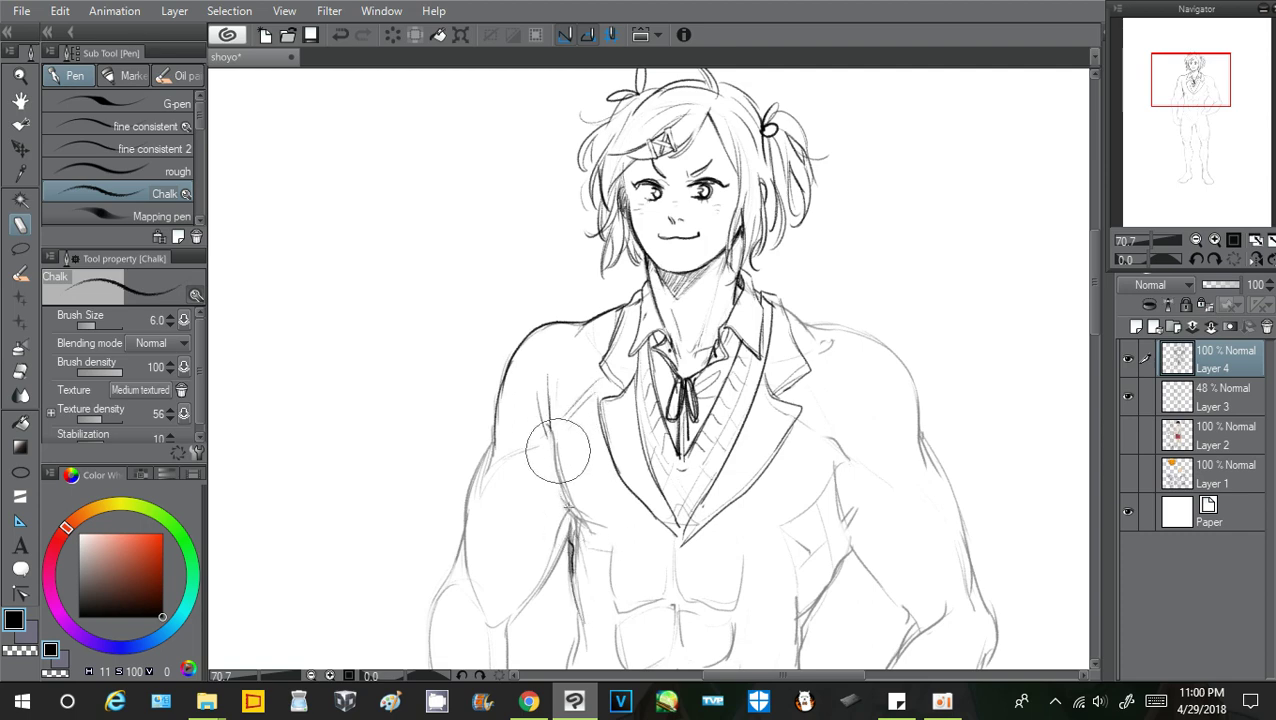
left_click_drag(550, 424, 578, 538)
left_click_drag(546, 462, 571, 536)
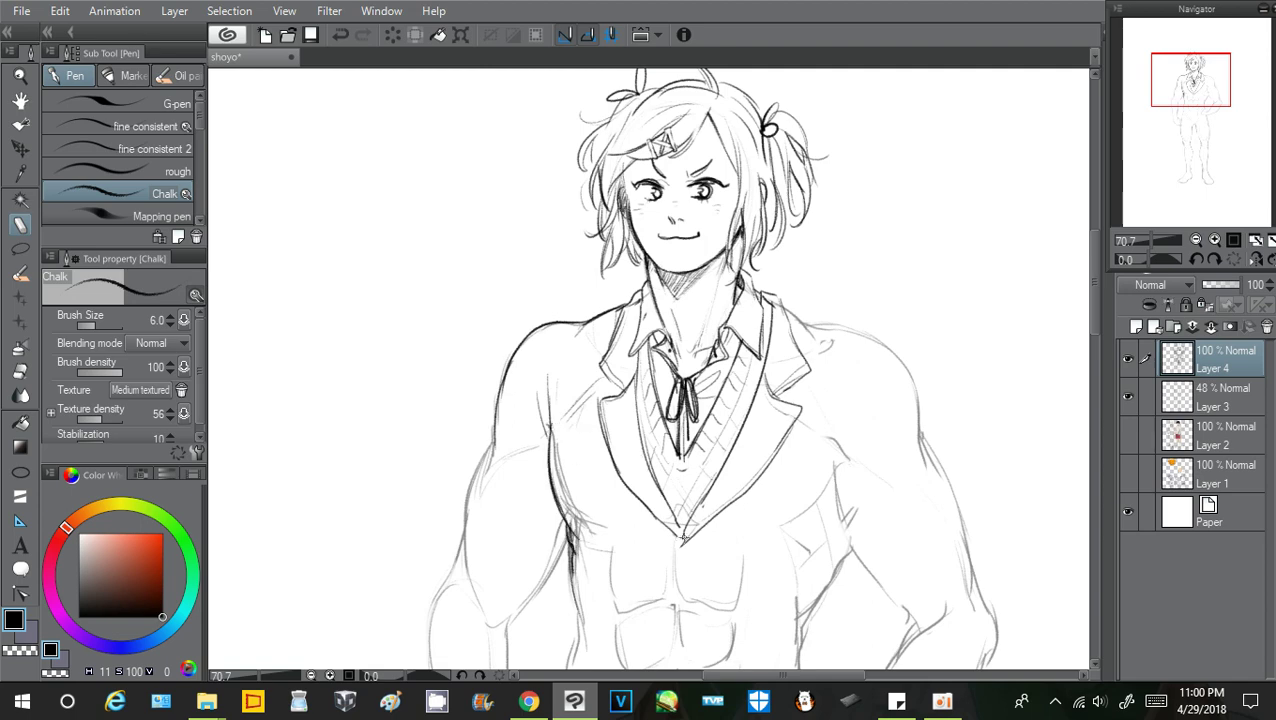
Outline the jacket's left side down past the waist and draw its hem to an angled front corner
left_click_drag(684, 539, 676, 565)
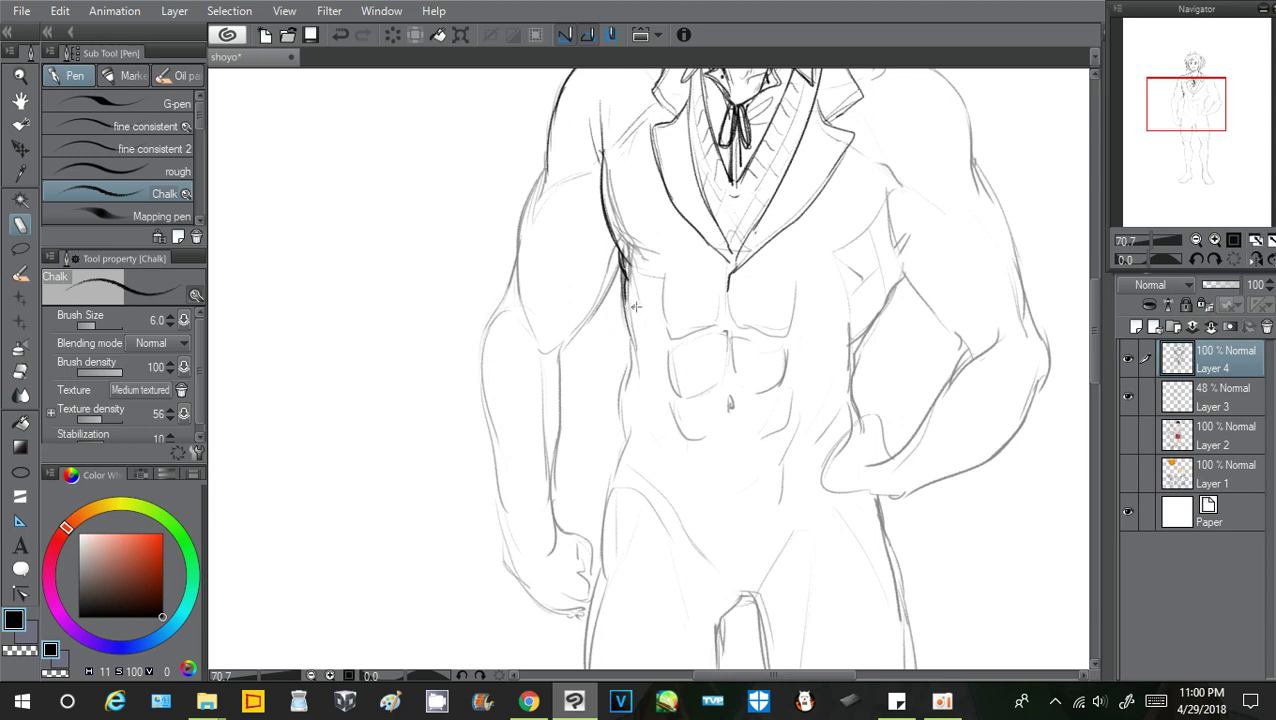
mouse_move(633, 287)
left_mouse_down()
mouse_move(614, 258)
mouse_move(652, 277)
mouse_move(624, 294)
mouse_move(624, 430)
left_mouse_up()
key("ctrl+z")
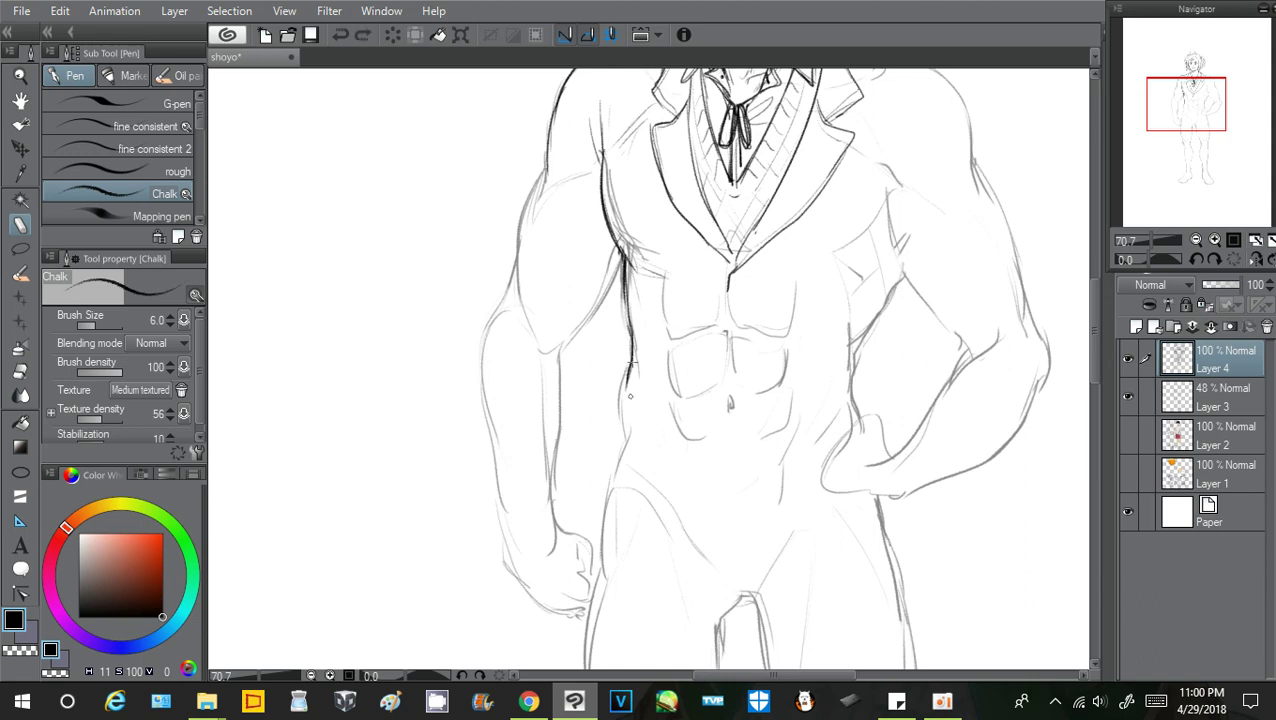
left_click_drag(631, 361, 625, 443)
mouse_move(620, 385)
left_mouse_down()
mouse_move(620, 460)
mouse_move(708, 488)
mouse_move(731, 440)
left_mouse_up()
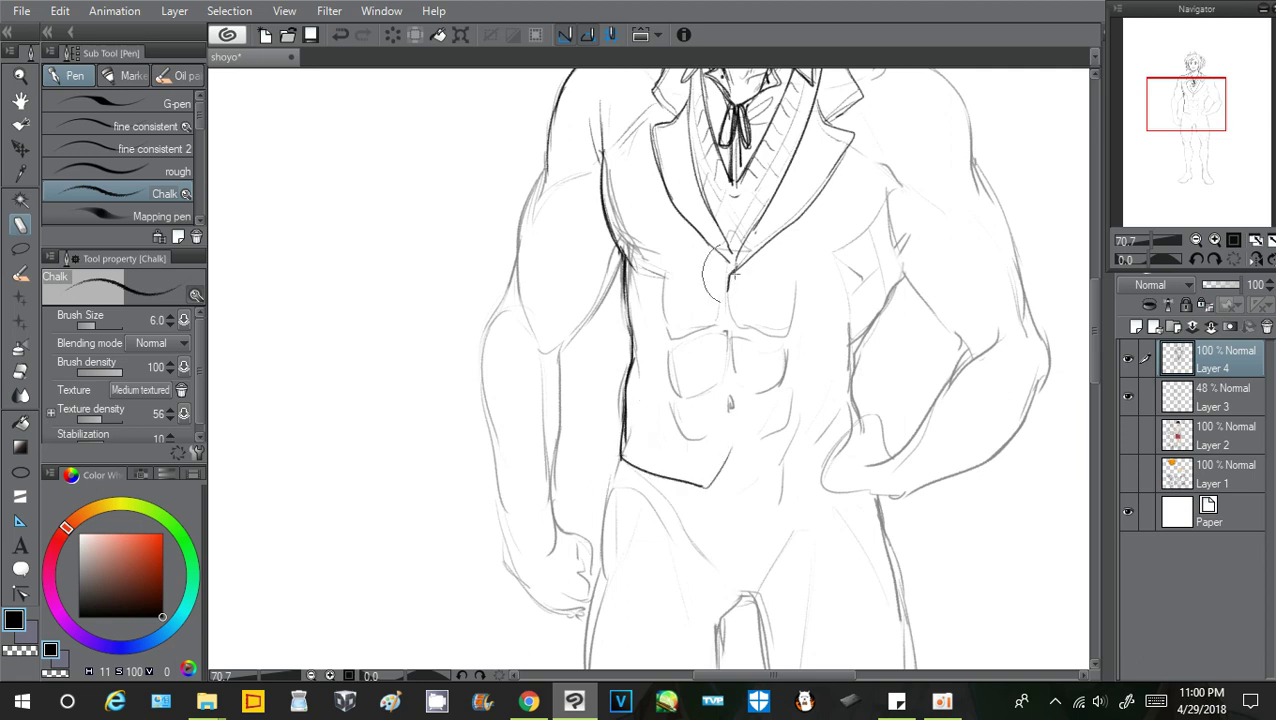
Draw the top button below the lapel point and the jacket's front closing line
mouse_move(732, 270)
left_mouse_down()
mouse_move(729, 288)
mouse_move(748, 277)
left_mouse_up()
key("ctrl+z")
left_click_drag(736, 290, 735, 392)
key("ctrl+z")
left_click_drag(734, 264, 736, 372)
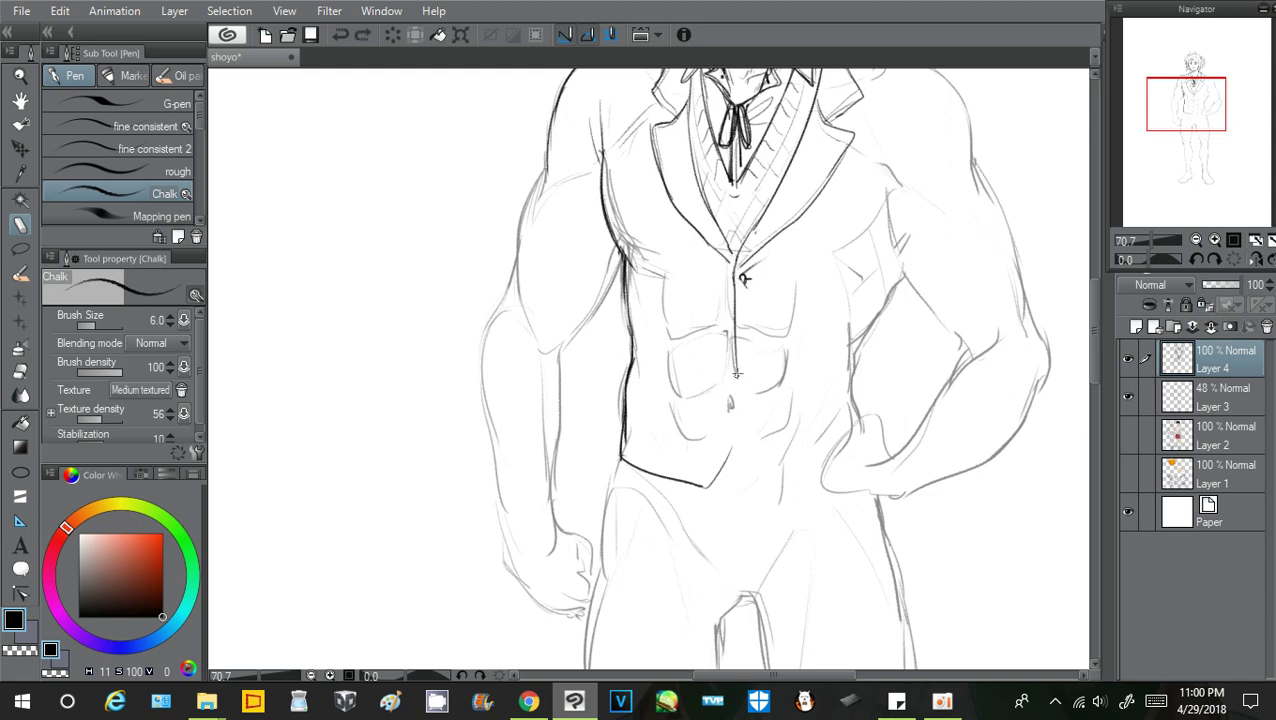
Rework the front closing line around a second button with radiating creases and contour the left abdominal muscle
left_click_drag(744, 324, 736, 386)
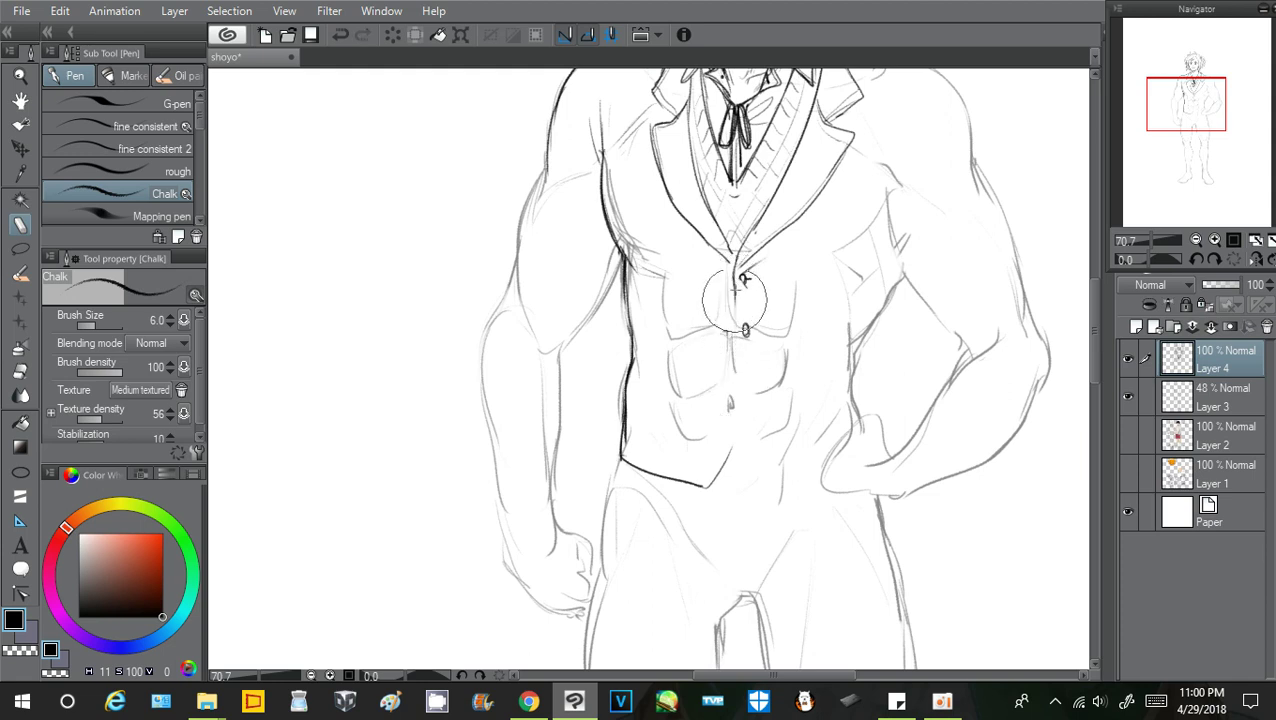
mouse_move(737, 309)
left_mouse_down()
mouse_move(744, 330)
mouse_move(737, 291)
left_mouse_up()
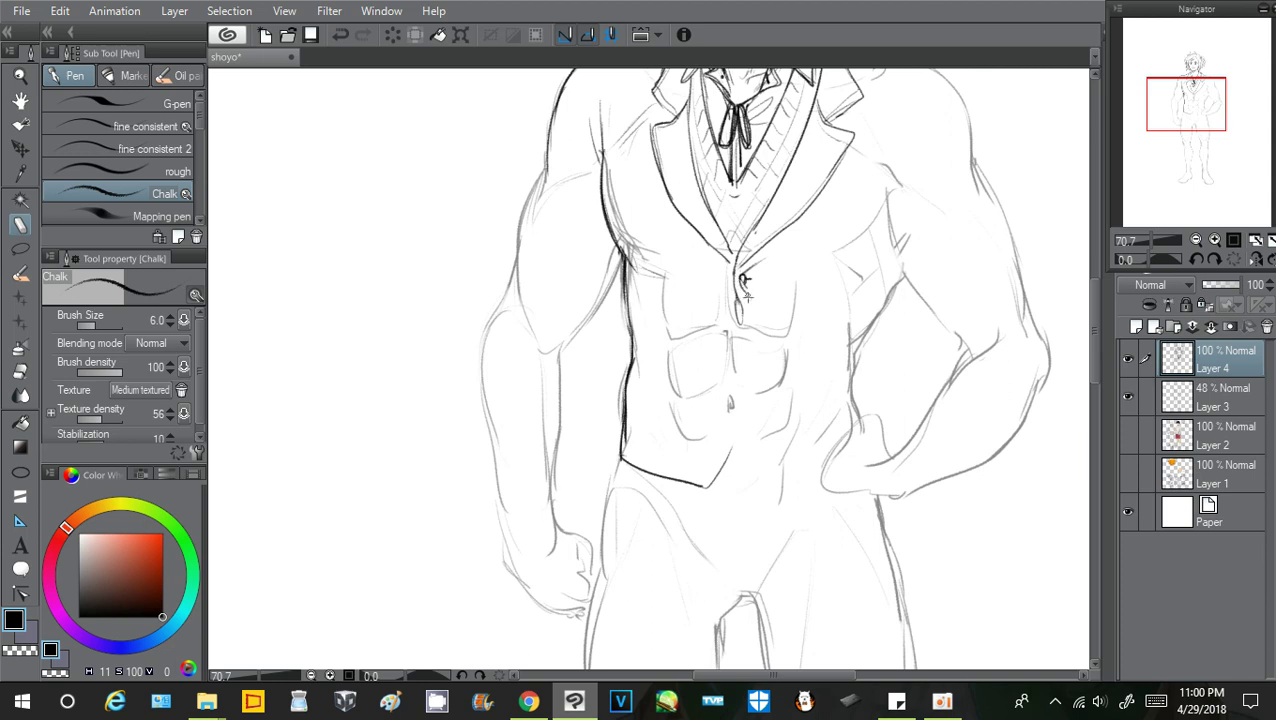
left_click_drag(740, 326, 736, 306)
mouse_move(741, 343)
left_mouse_down()
mouse_move(753, 360)
mouse_move(736, 381)
mouse_move(721, 358)
mouse_move(732, 412)
left_mouse_up()
key("ctrl+z")
key("ctrl+z")
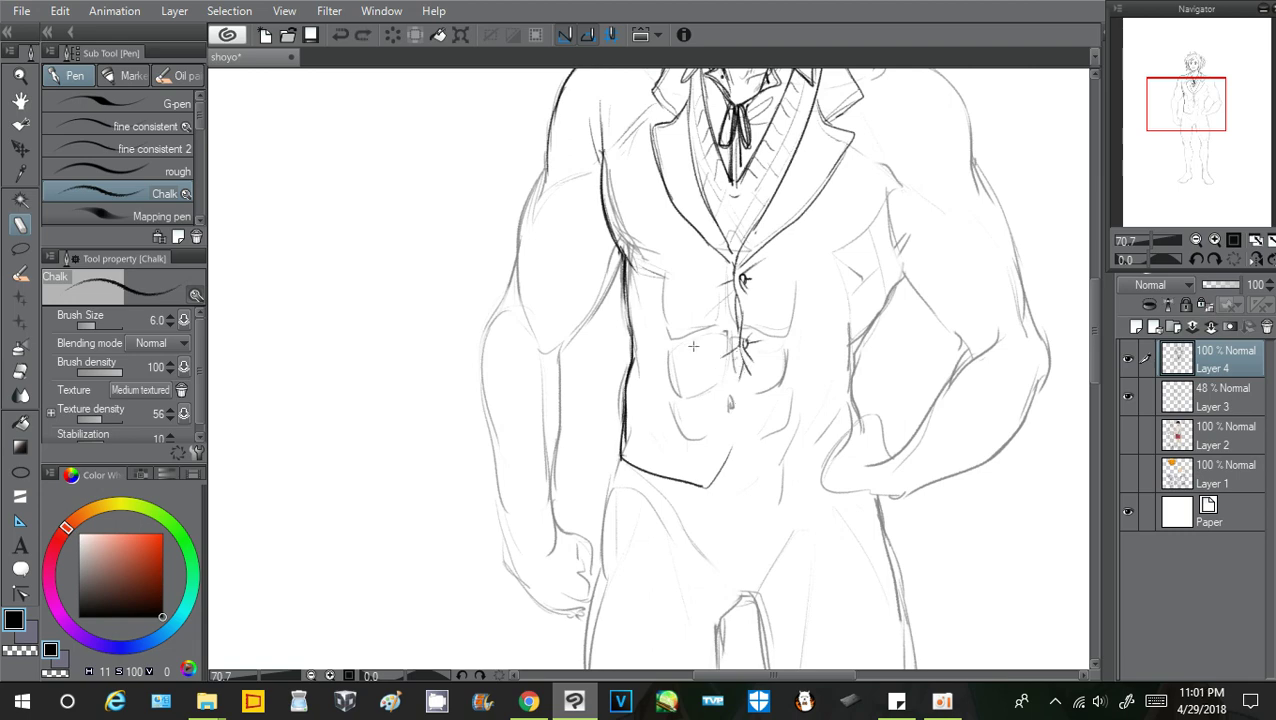
left_click_drag(662, 271, 680, 325)
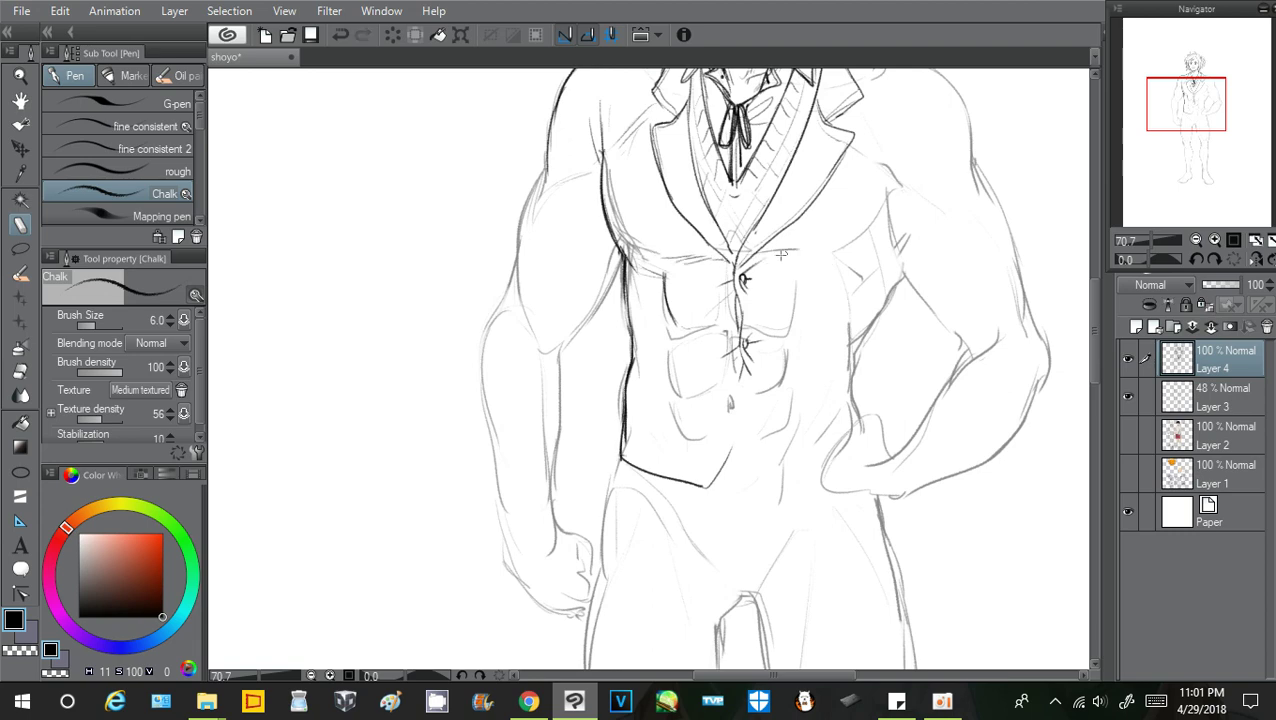
Lower the opacity of Layer 3 to 21% and make Layer 4 the active layer again
left_click_drag(1190, 104, 1190, 95)
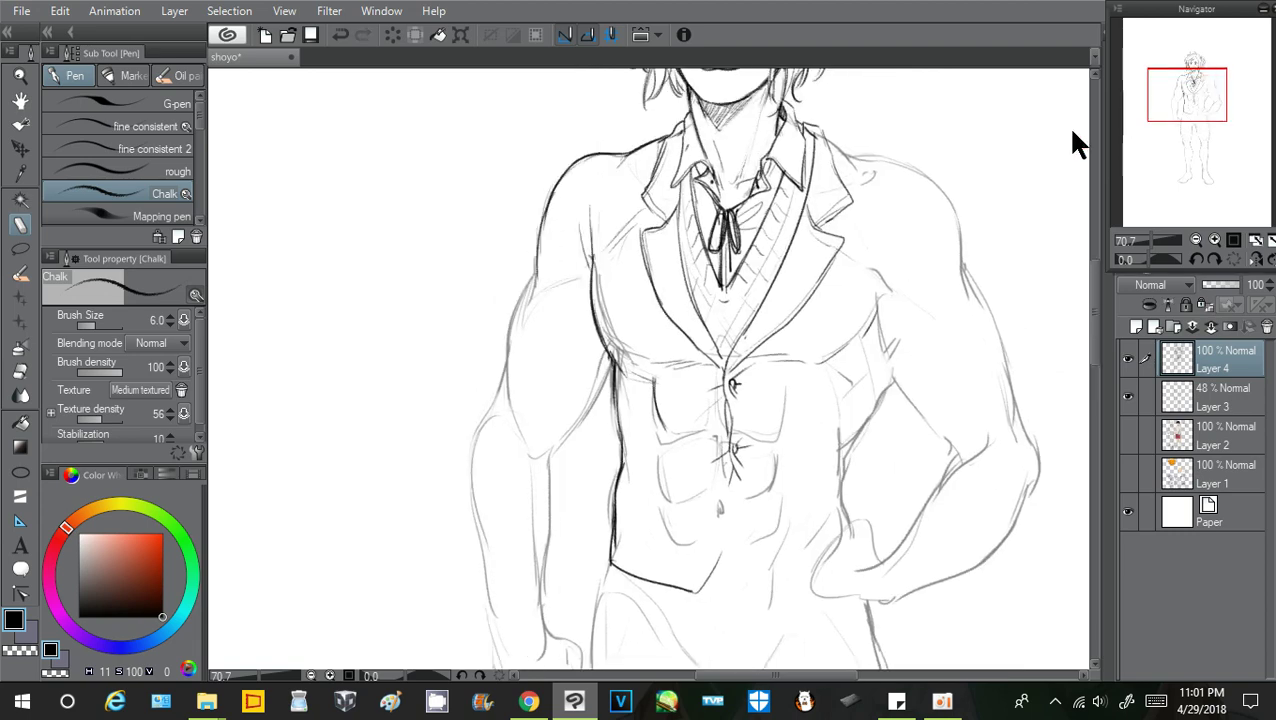
left_click(1210, 392)
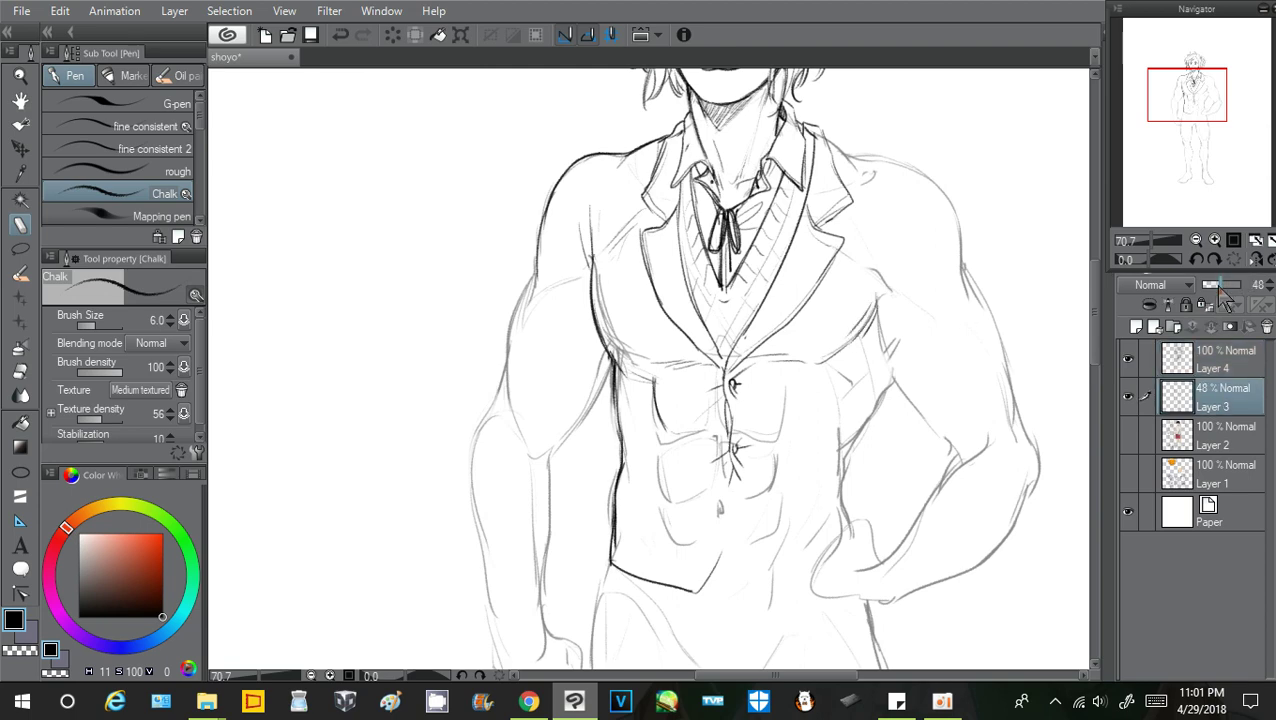
left_click_drag(1220, 285, 1208, 285)
left_click(1197, 363)
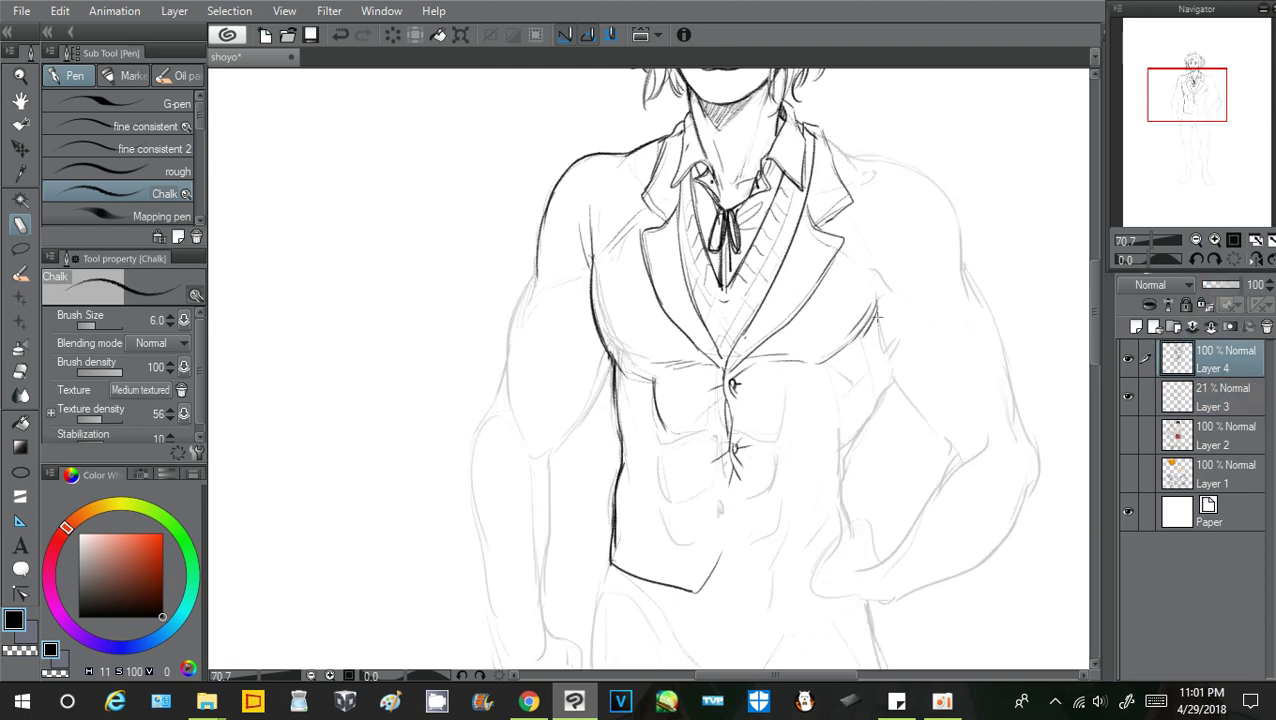
Outline the jacket's right side from below the armpit to the hand on the hip, with small creases at the waist
mouse_move(841, 362)
left_mouse_down()
mouse_move(886, 377)
mouse_move(859, 429)
left_mouse_up()
key("ctrl+z")
key("ctrl+z")
mouse_move(892, 378)
left_mouse_down()
mouse_move(845, 445)
mouse_move(837, 493)
left_mouse_up()
mouse_move(845, 445)
left_mouse_down()
mouse_move(835, 499)
mouse_move(820, 455)
left_mouse_up()
left_click_drag(837, 449, 823, 467)
mouse_move(879, 375)
left_mouse_down()
mouse_move(844, 425)
mouse_move(846, 521)
left_mouse_up()
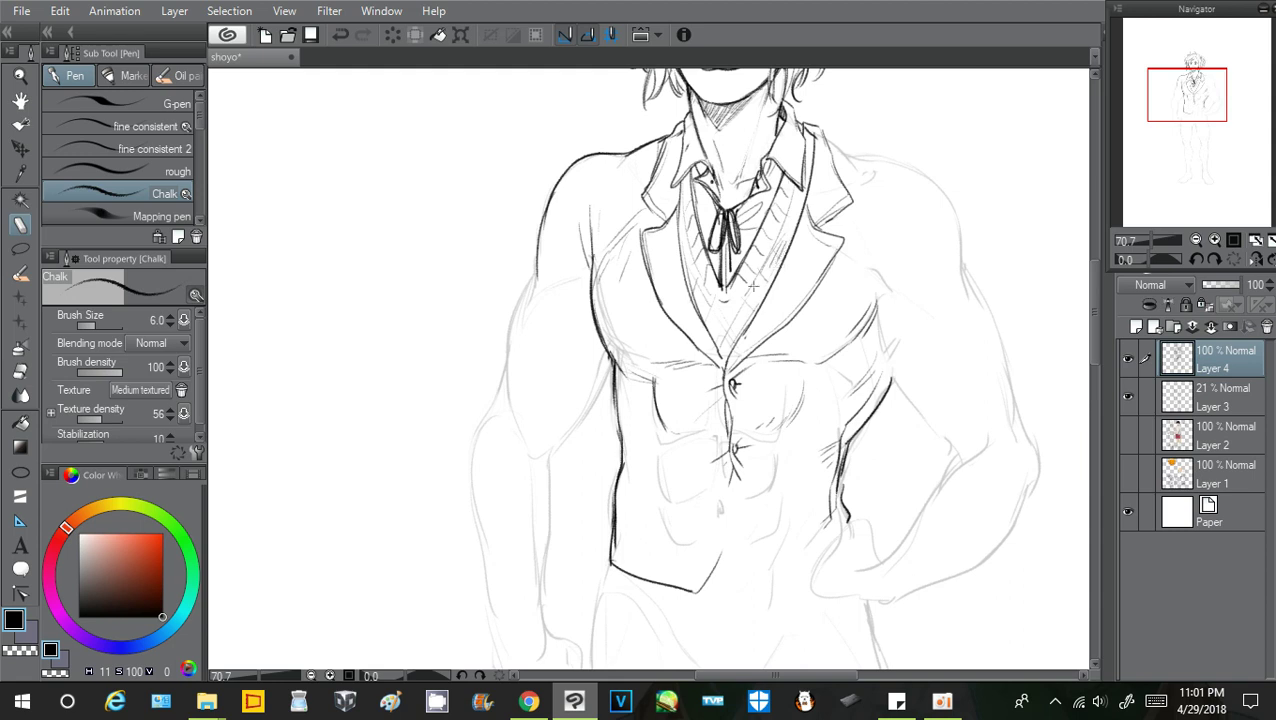
Add short crease strokes across the chest and hatch the upper chest beside the right lapel
key("ctrl+z")
left_click_drag(711, 327, 745, 318)
key("ctrl+z")
mouse_move(852, 244)
left_mouse_down()
mouse_move(853, 302)
mouse_move(879, 297)
mouse_move(843, 331)
mouse_move(882, 302)
mouse_move(848, 364)
left_mouse_up()
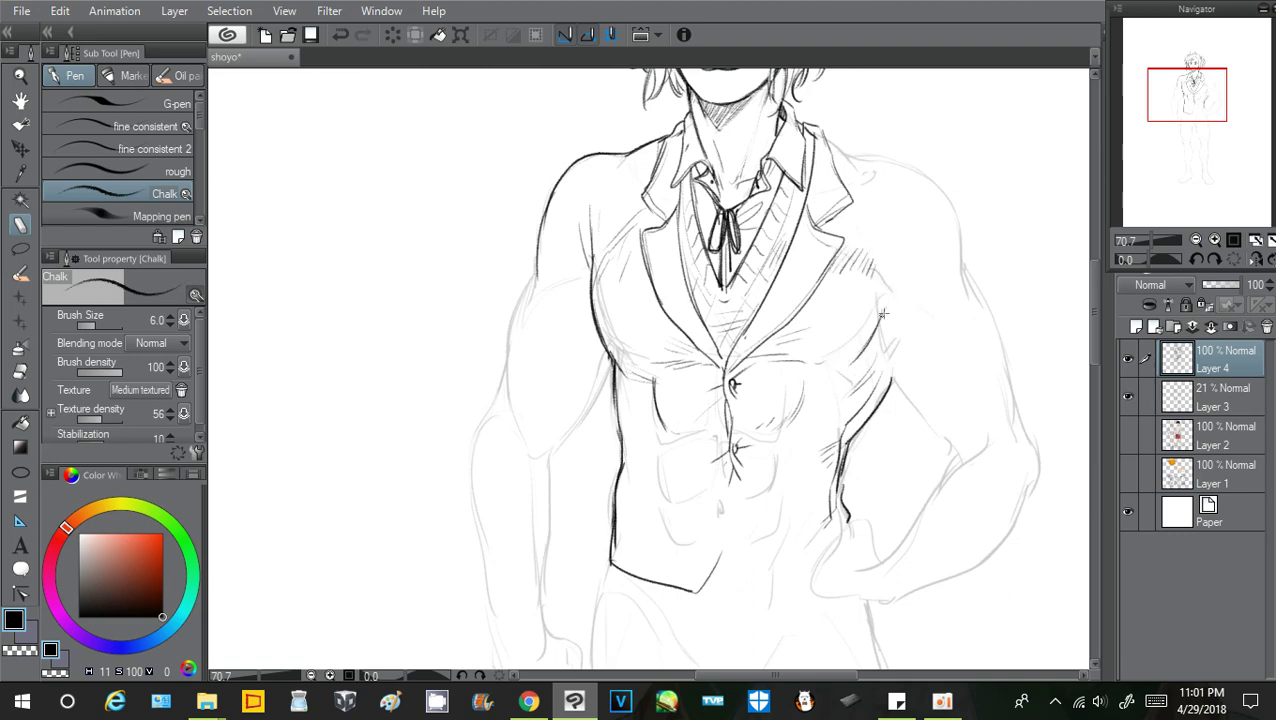
Redraw the right chest curve up to the armpit and extend it with creases toward the shoulder
left_click_drag(886, 310, 822, 378)
left_click_drag(882, 316, 892, 295)
left_click_drag(886, 306, 919, 253)
key("ctrl+z")
key("ctrl+s")
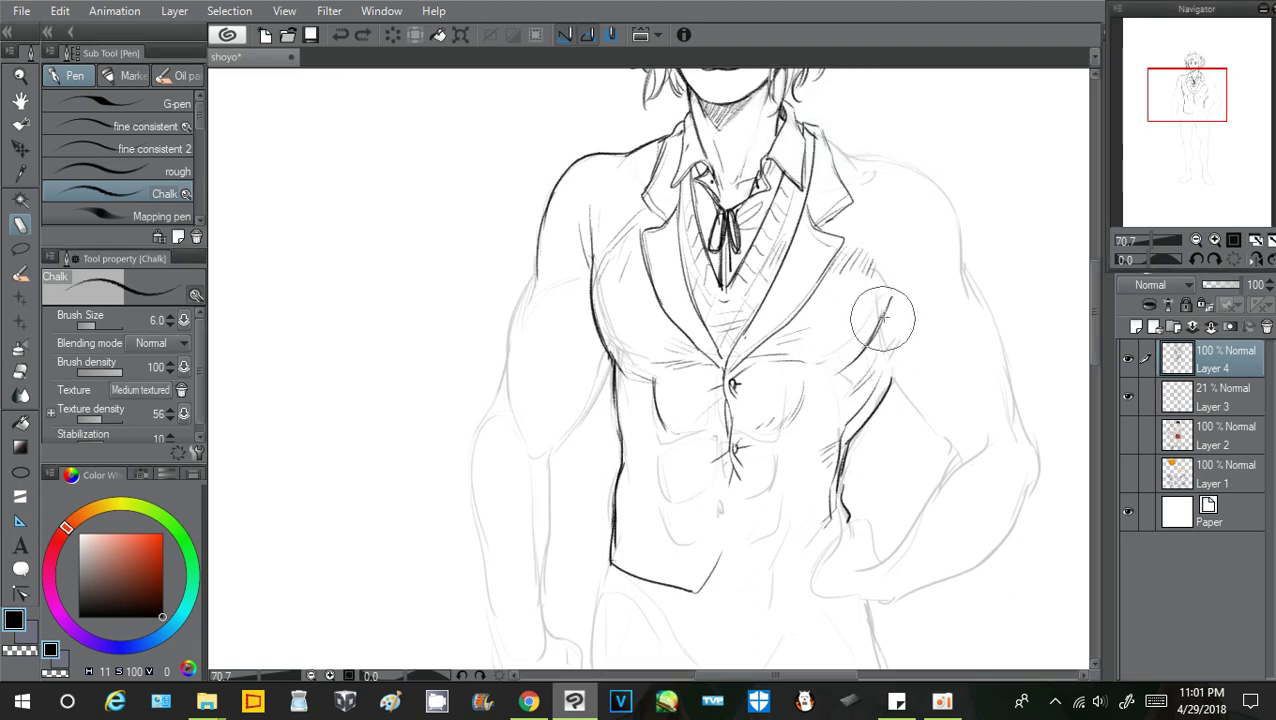
mouse_move(888, 290)
left_mouse_down()
mouse_move(868, 343)
mouse_move(822, 377)
left_mouse_up()
mouse_move(885, 293)
left_mouse_down()
mouse_move(884, 260)
mouse_move(928, 229)
left_mouse_up()
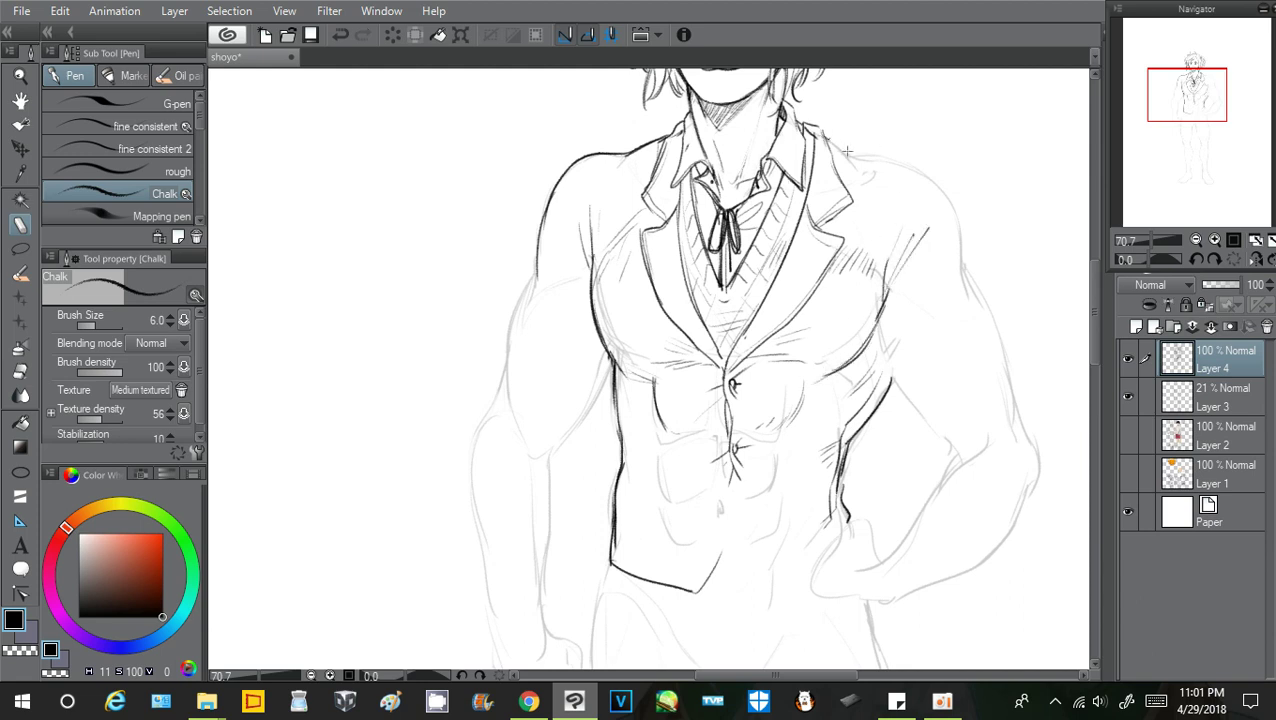
Outline the right shoulder from the lapel to the upper arm and add its sleeve seam
mouse_move(847, 151)
left_mouse_down()
mouse_move(860, 156)
mouse_move(824, 134)
mouse_move(834, 165)
mouse_move(914, 153)
mouse_move(953, 220)
mouse_move(958, 283)
left_mouse_up()
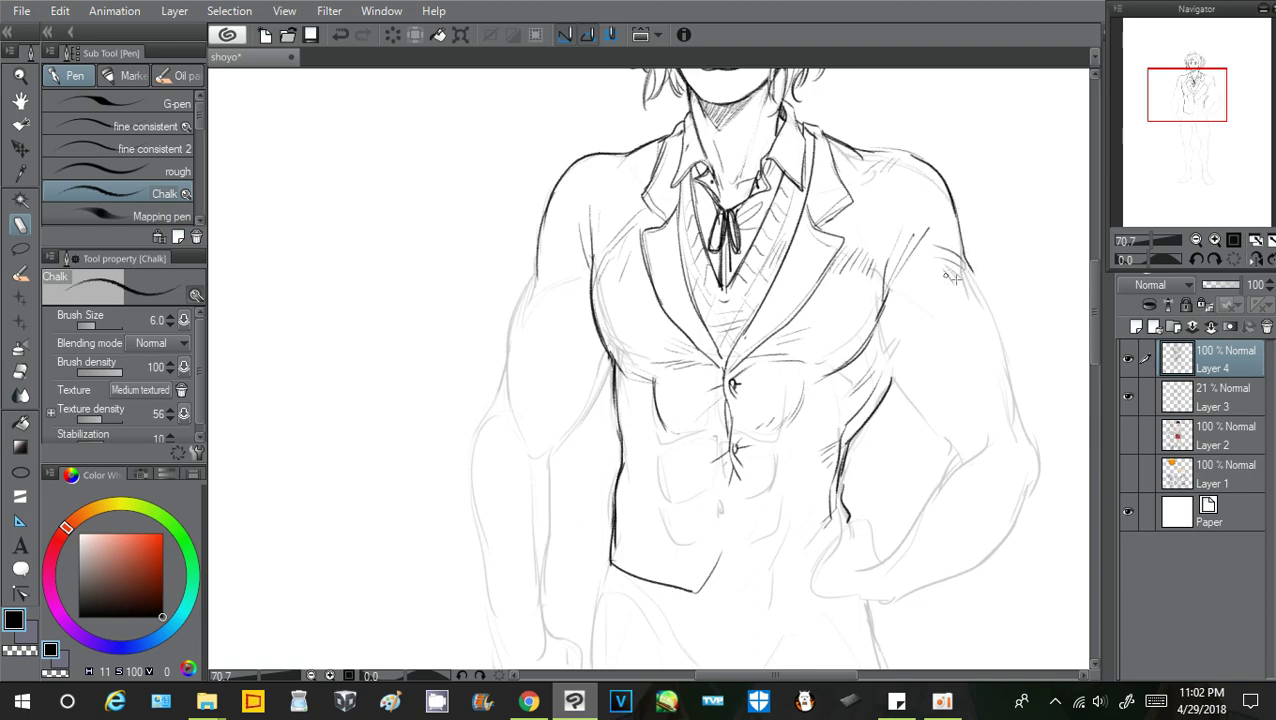
key("ctrl+z")
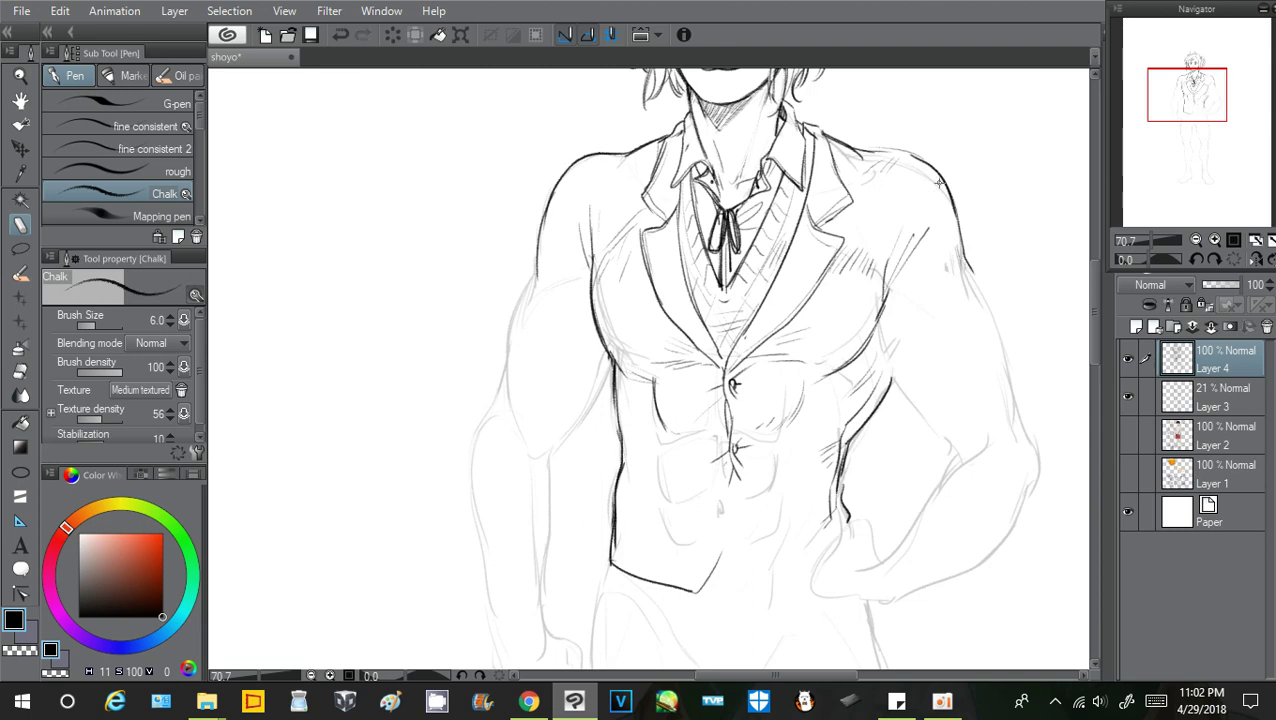
left_click_drag(936, 170, 900, 222)
Draw the left sleeve's shoulder seam, upper-arm folds and inner edge down to the elbow crease
mouse_move(573, 171)
left_mouse_down()
mouse_move(591, 265)
mouse_move(685, 298)
mouse_move(548, 256)
mouse_move(549, 237)
mouse_move(543, 287)
left_mouse_up()
mouse_move(560, 275)
left_mouse_down()
mouse_move(560, 286)
mouse_move(520, 288)
mouse_move(496, 378)
mouse_move(544, 436)
left_mouse_up()
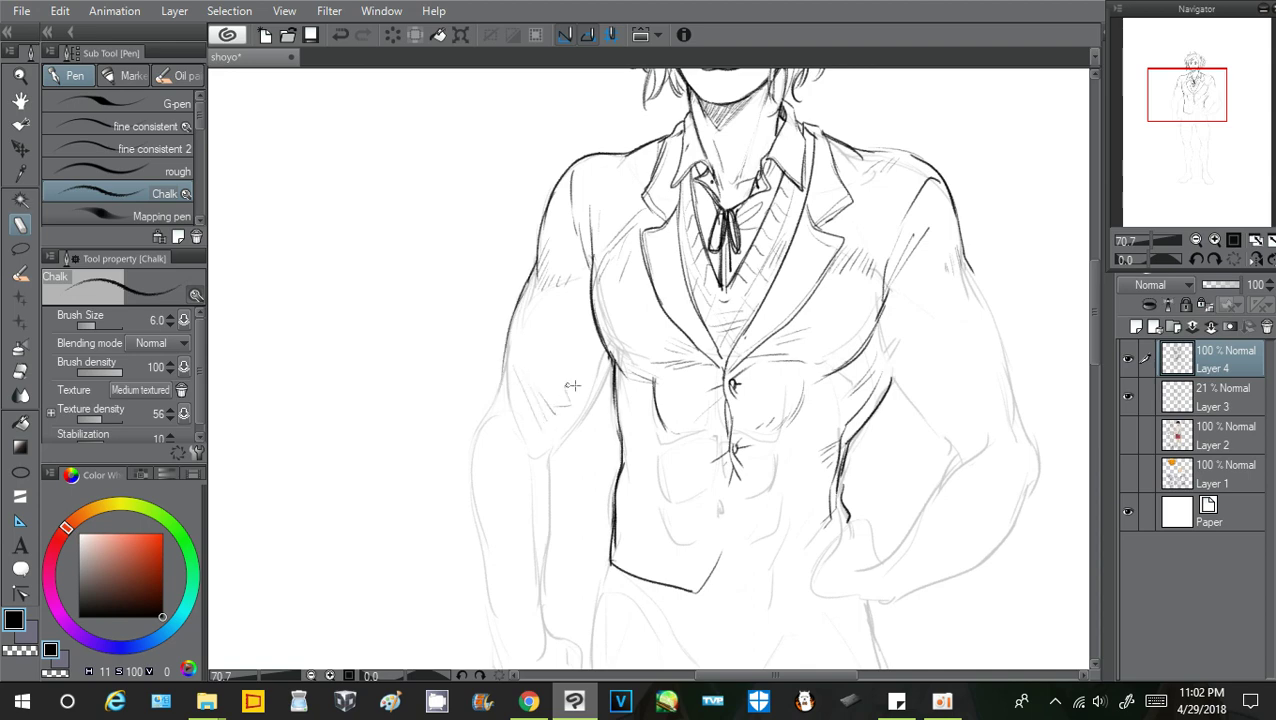
left_click_drag(596, 332, 567, 406)
mouse_move(612, 362)
left_mouse_down()
mouse_move(542, 476)
mouse_move(545, 457)
left_mouse_up()
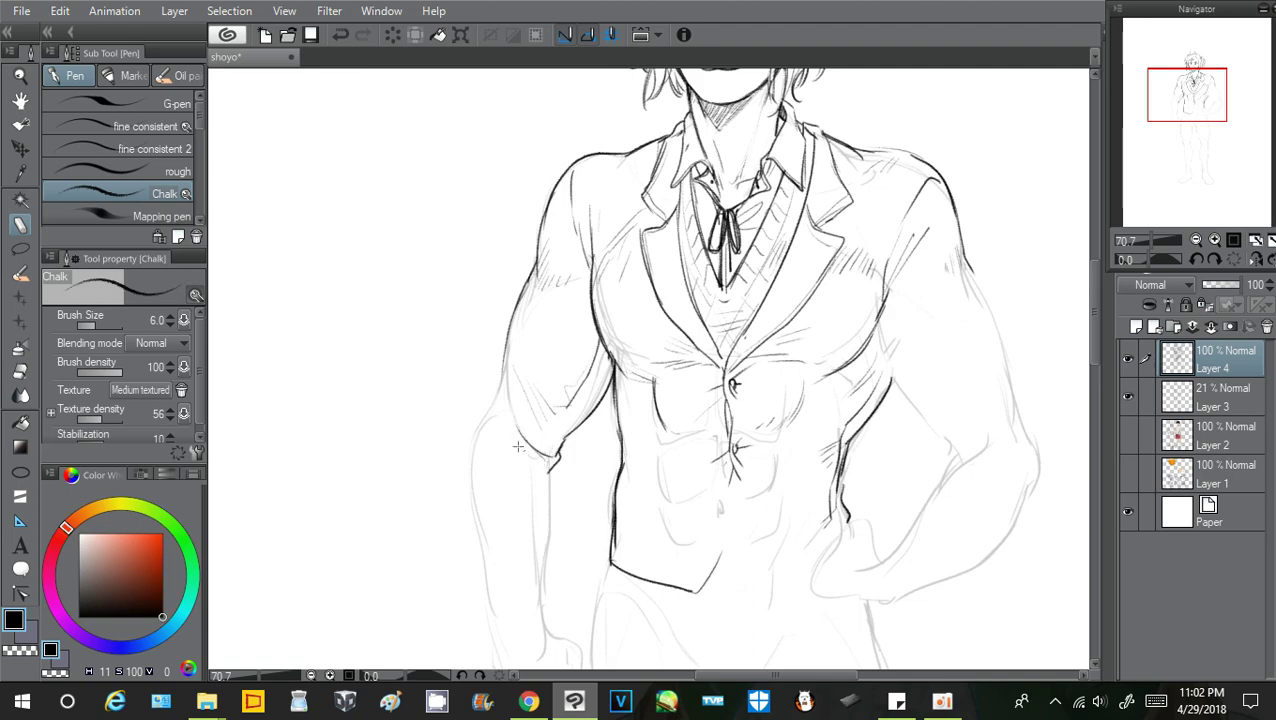
Outline the left forearm sleeve down to its hem and add two small buttons near the cuff
mouse_move(505, 349)
left_mouse_down()
mouse_move(481, 418)
mouse_move(501, 371)
mouse_move(491, 400)
mouse_move(512, 414)
mouse_move(494, 398)
mouse_move(476, 443)
mouse_move(473, 520)
left_mouse_up()
key("ctrl+z")
mouse_move(471, 470)
left_mouse_down()
mouse_move(470, 585)
mouse_move(475, 533)
mouse_move(476, 586)
mouse_move(479, 558)
mouse_move(512, 584)
mouse_move(534, 582)
mouse_move(544, 484)
mouse_move(549, 518)
left_mouse_up()
key("ctrl+z")
key("ctrl+z")
key("ctrl+z")
mouse_move(548, 463)
left_mouse_down()
mouse_move(547, 578)
mouse_move(491, 580)
mouse_move(546, 574)
left_mouse_up()
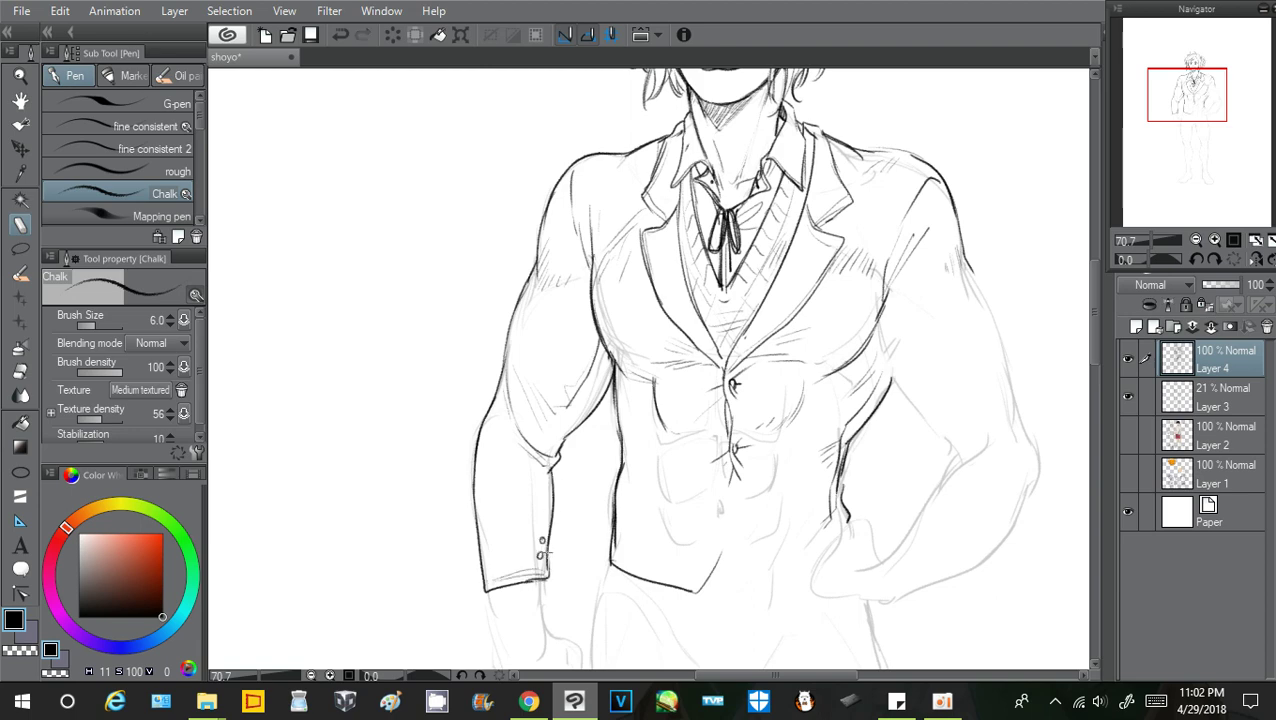
Redraw the left sleeve's elbow crease, add the shirt cuff below its hem and start the wrist and thumb lines
key("ctrl+z")
left_click_drag(497, 440, 555, 458)
mouse_move(488, 608)
left_mouse_down()
mouse_move(544, 601)
mouse_move(545, 586)
mouse_move(546, 630)
mouse_move(503, 616)
mouse_move(496, 627)
mouse_move(502, 640)
mouse_move(531, 619)
mouse_move(579, 648)
left_mouse_up()
mouse_move(511, 610)
left_mouse_down()
mouse_move(513, 658)
mouse_move(503, 641)
left_mouse_up()
key("ctrl+z")
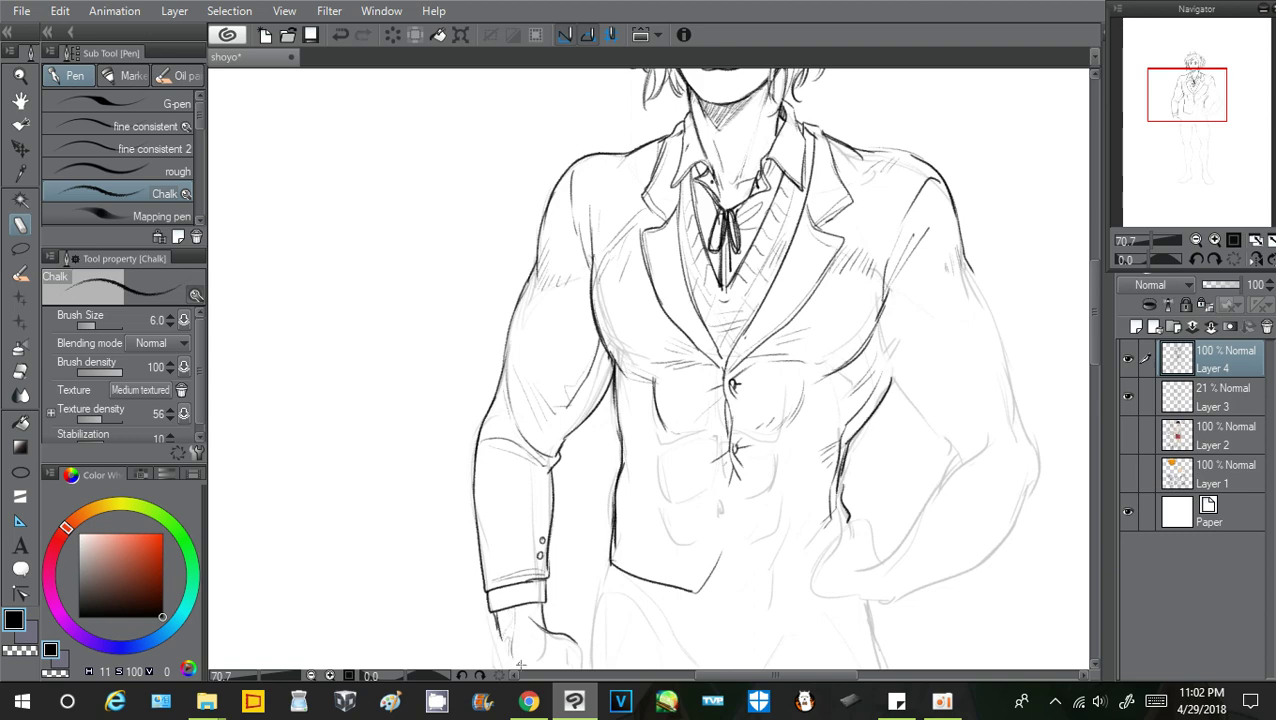
Draw the left fist's thumb and curled index finger and outline the outer edge of the wrist and hand
left_click_drag(1201, 121, 1197, 135)
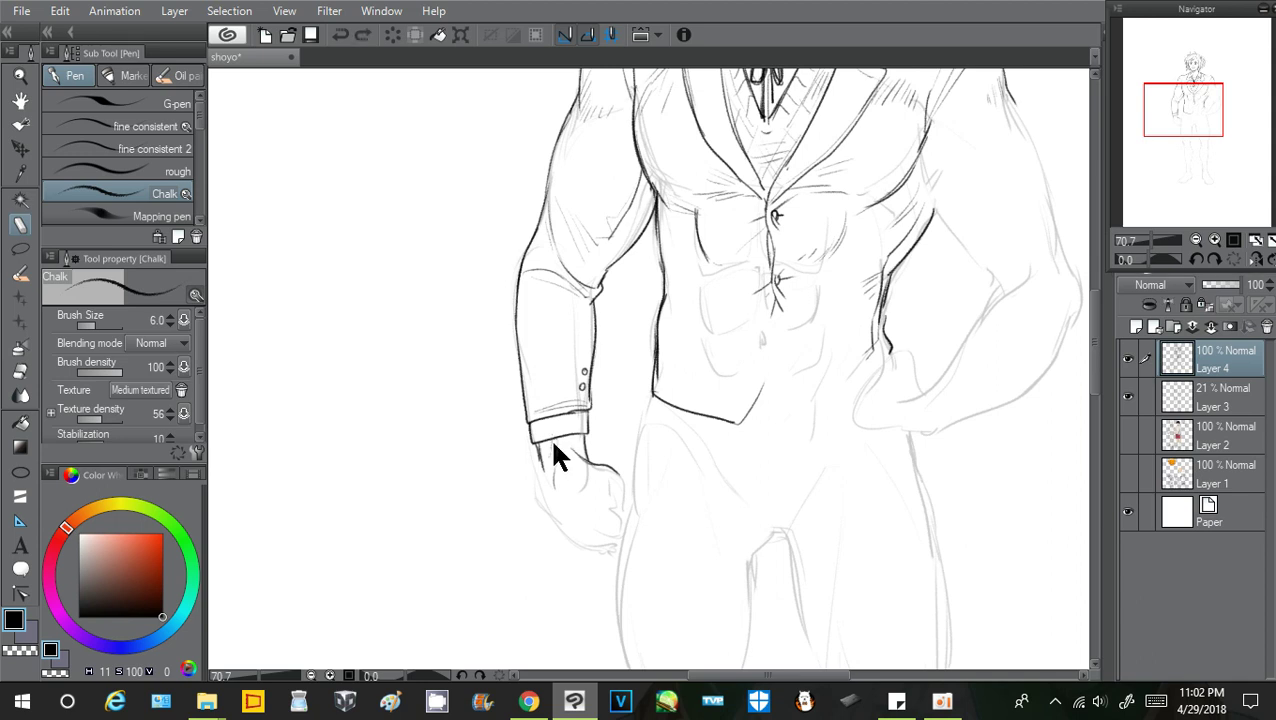
left_click_drag(546, 440, 545, 475)
mouse_move(614, 469)
left_mouse_down()
mouse_move(616, 516)
mouse_move(606, 498)
mouse_move(587, 518)
mouse_move(598, 532)
mouse_move(580, 504)
mouse_move(624, 532)
mouse_move(603, 527)
mouse_move(624, 531)
mouse_move(626, 499)
mouse_move(614, 514)
left_mouse_up()
key("ctrl+z")
key("ctrl+z")
key("ctrl+z")
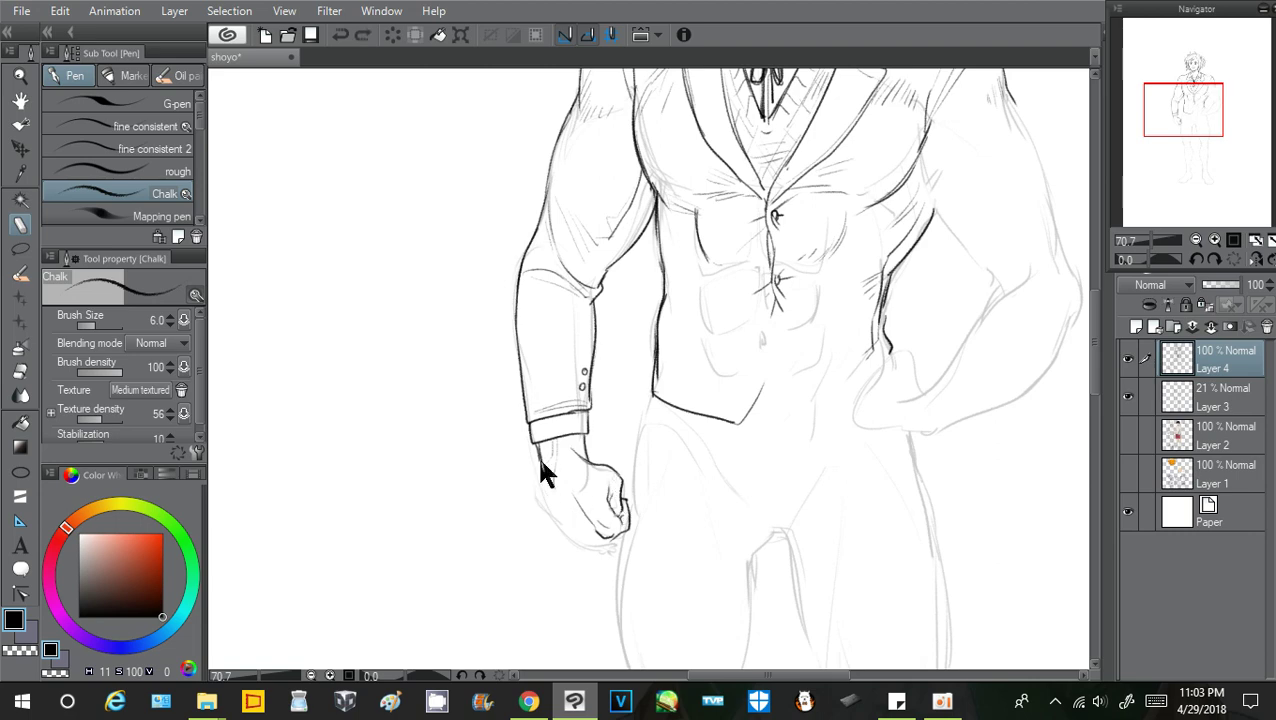
left_click_drag(535, 462, 570, 538)
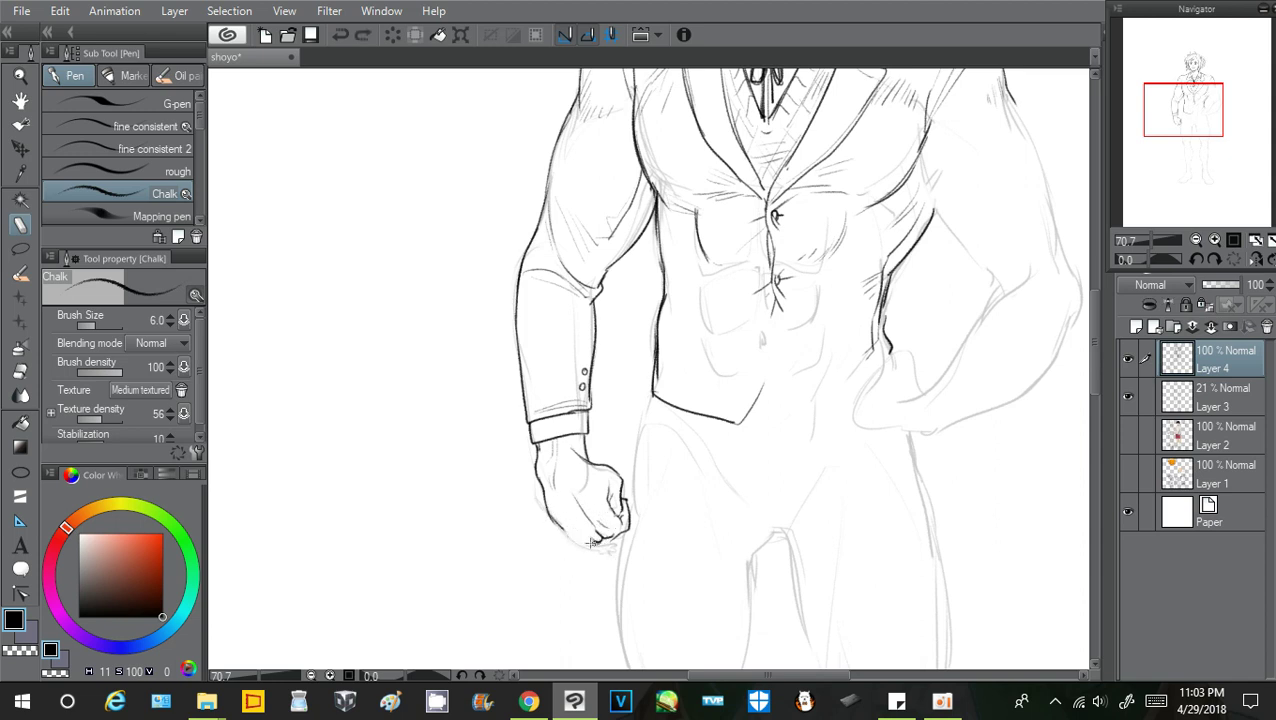
Close the left fist's lower contour and refine the curled fingers along its bottom edge
key("ctrl+z")
mouse_move(553, 522)
left_mouse_down()
mouse_move(571, 545)
mouse_move(562, 529)
mouse_move(578, 543)
mouse_move(622, 536)
mouse_move(604, 545)
left_mouse_up()
key("ctrl+z")
key("ctrl+z")
mouse_move(622, 495)
left_mouse_down()
mouse_move(629, 515)
mouse_move(630, 503)
left_mouse_up()
key("ctrl+z")
Add wrist, knuckle and tendon lines across the back of the left fist
left_click_drag(574, 451, 577, 443)
key("ctrl+z")
left_click_drag(595, 494, 598, 502)
key("ctrl+z")
key("ctrl+z")
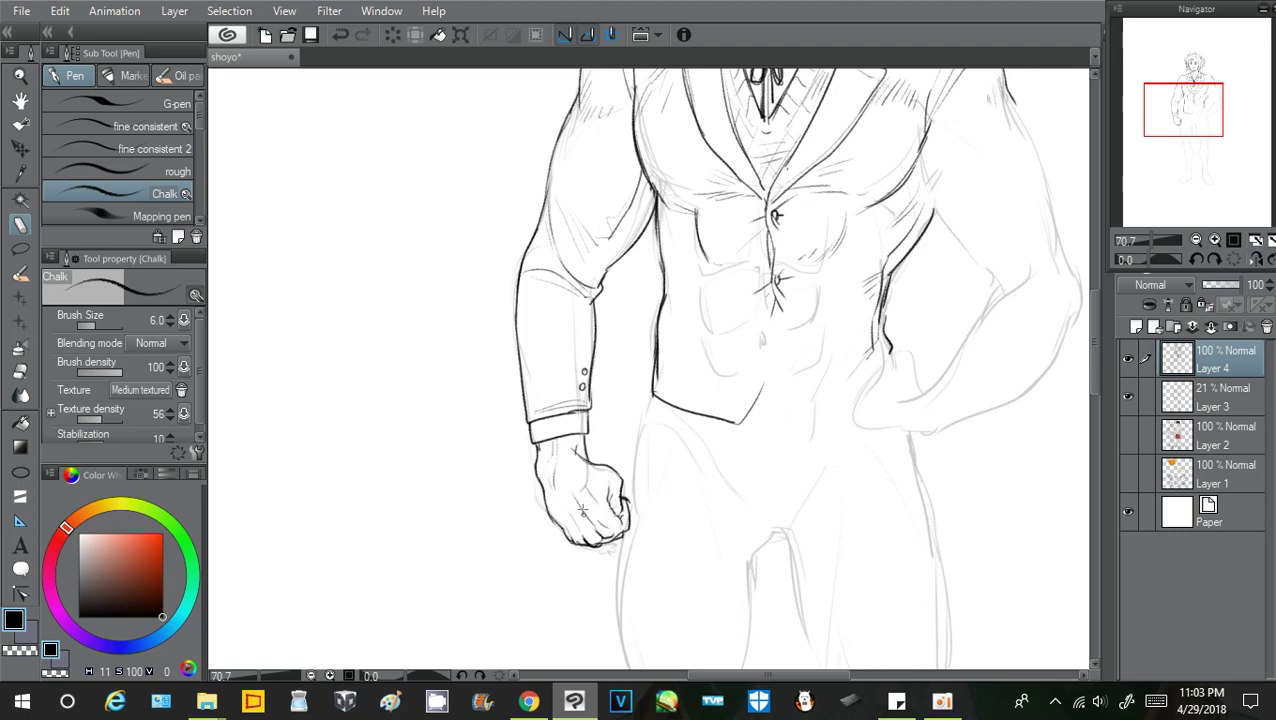
key("ctrl+z")
mouse_move(573, 482)
left_mouse_down()
mouse_move(579, 513)
mouse_move(584, 496)
left_mouse_up()
key("ctrl+z")
key("ctrl+z")
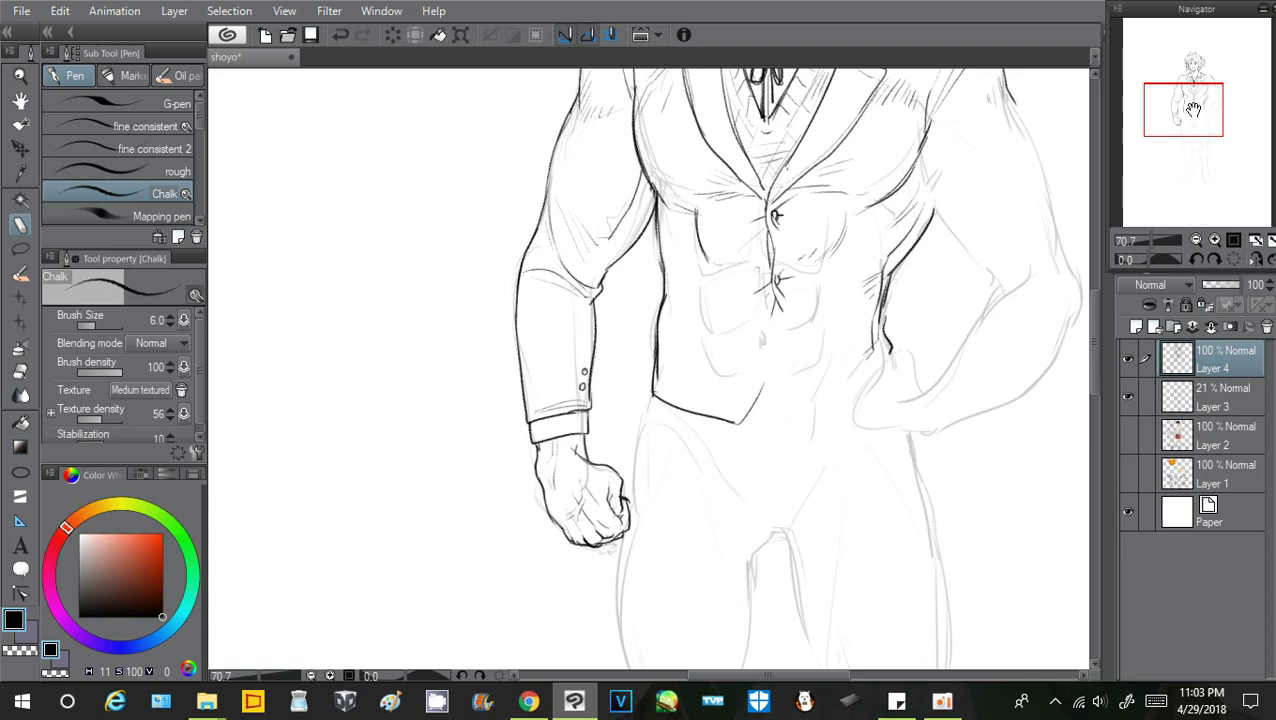
Add muscle lines on the neck and a small sparkle beside the left side of the jaw
left_click_drag(1194, 107, 1209, 77)
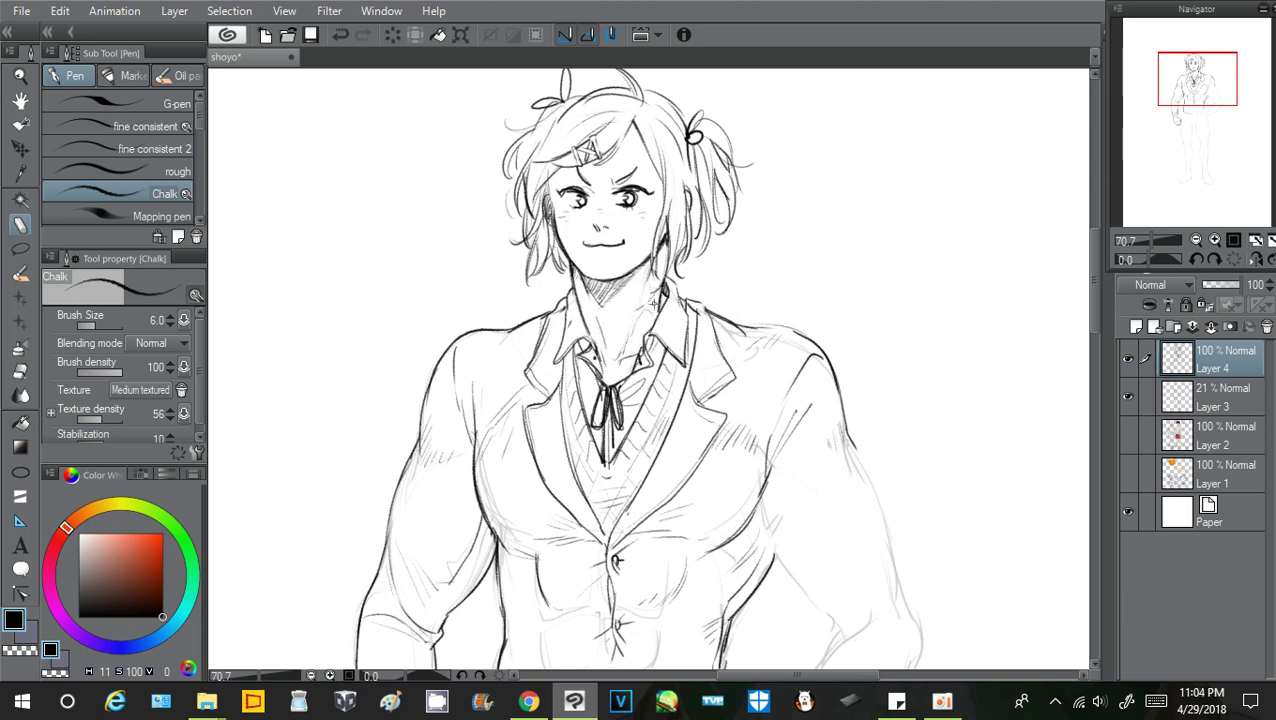
left_click_drag(1190, 46, 1192, 74)
mouse_move(550, 276)
left_mouse_down()
mouse_move(555, 318)
mouse_move(566, 296)
left_mouse_up()
left_click_drag(1183, 77, 1187, 91)
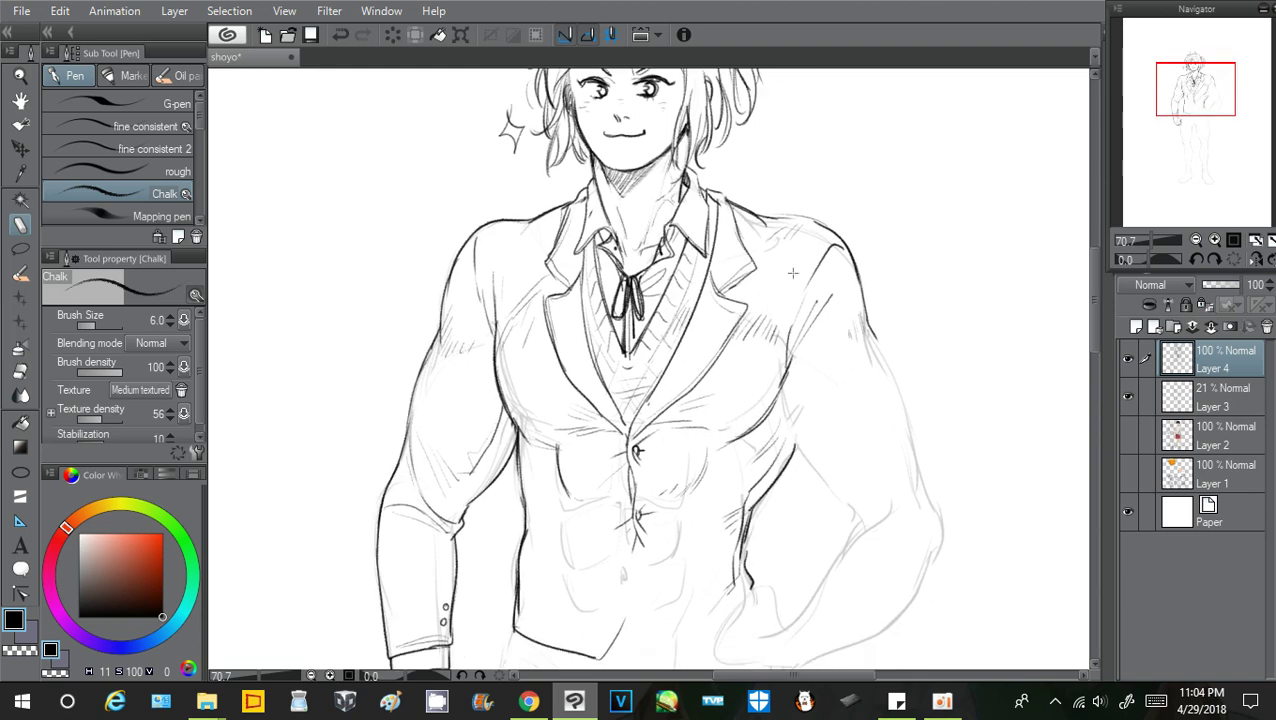
Redraw the right shoulder's top line, outline the outer upper sleeve down to the elbow and add elbow folds
key("ctrl+z")
left_click_drag(757, 217, 830, 230)
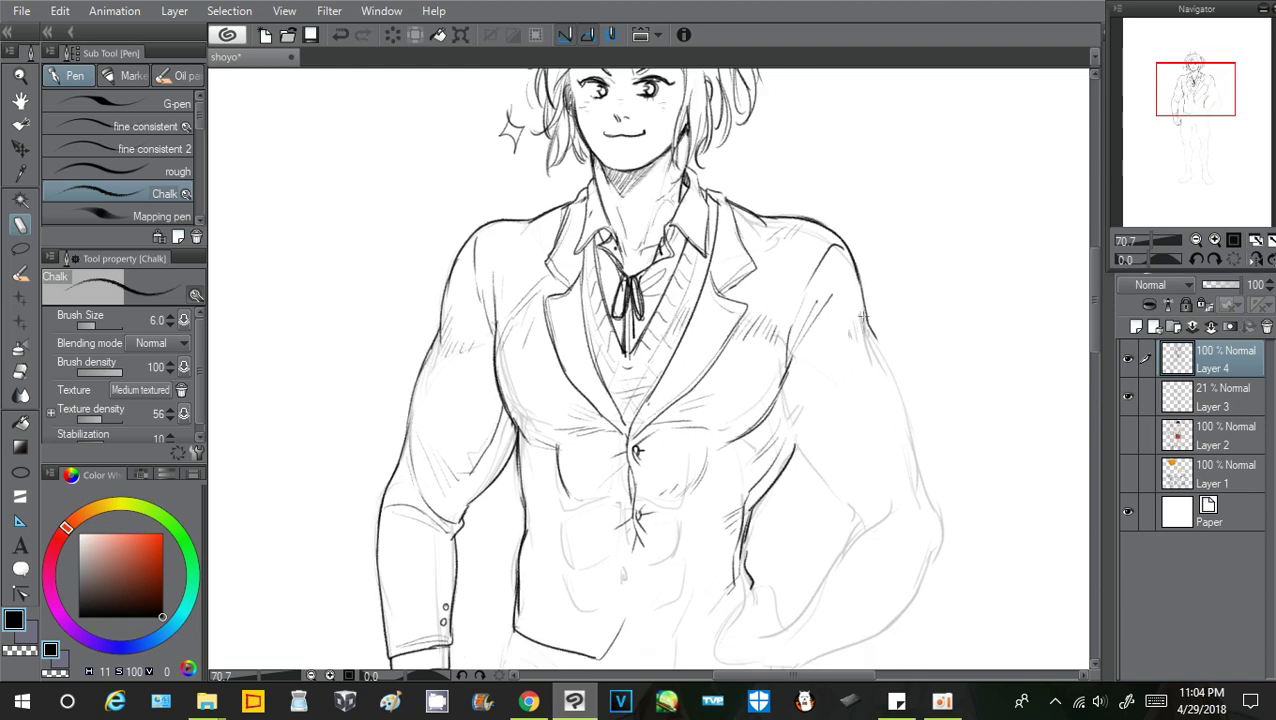
left_click_drag(870, 328, 923, 480)
key("ctrl+z")
key("ctrl+z")
key("ctrl+z")
key("ctrl+z")
mouse_move(874, 338)
left_mouse_down()
mouse_move(918, 477)
mouse_move(855, 518)
mouse_move(903, 505)
left_mouse_up()
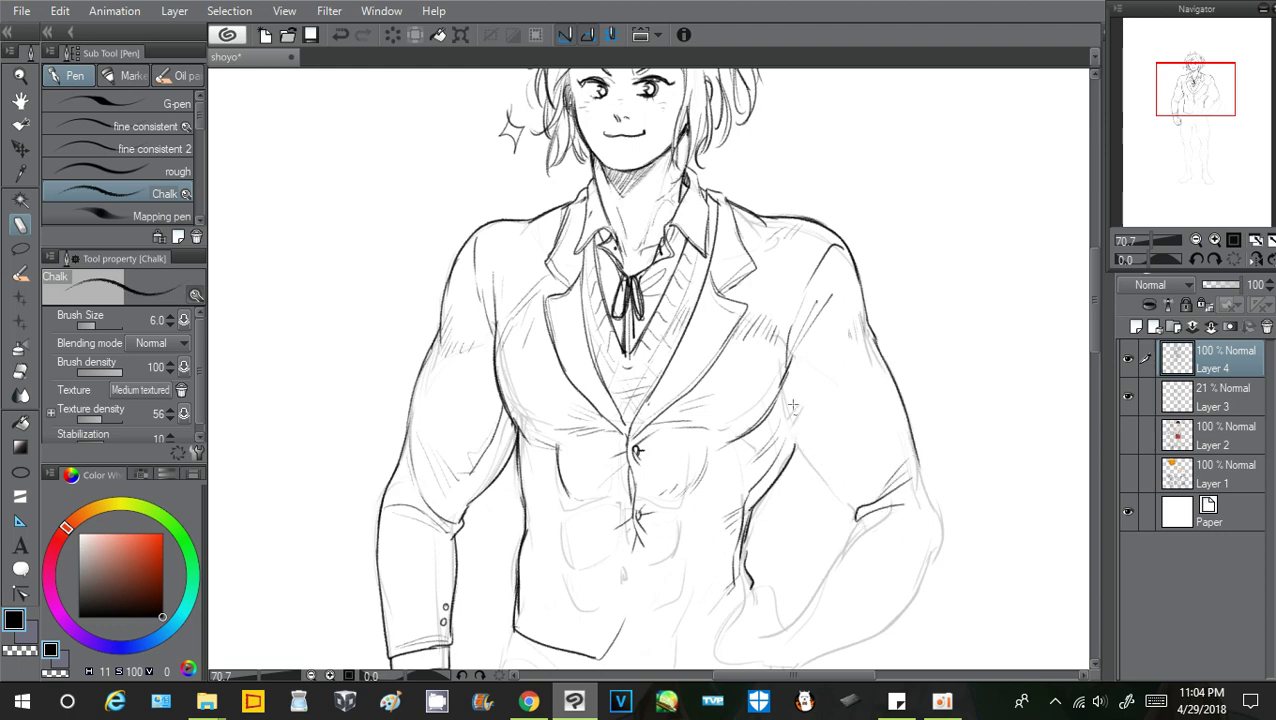
Draw the right sleeve's inner upper-arm edge from the armpit and define the crease inside the elbow
mouse_move(782, 386)
left_mouse_down()
mouse_move(811, 462)
mouse_move(846, 501)
left_mouse_up()
mouse_move(816, 420)
left_mouse_down()
mouse_move(827, 468)
mouse_move(798, 423)
mouse_move(850, 495)
left_mouse_up()
key("ctrl+z")
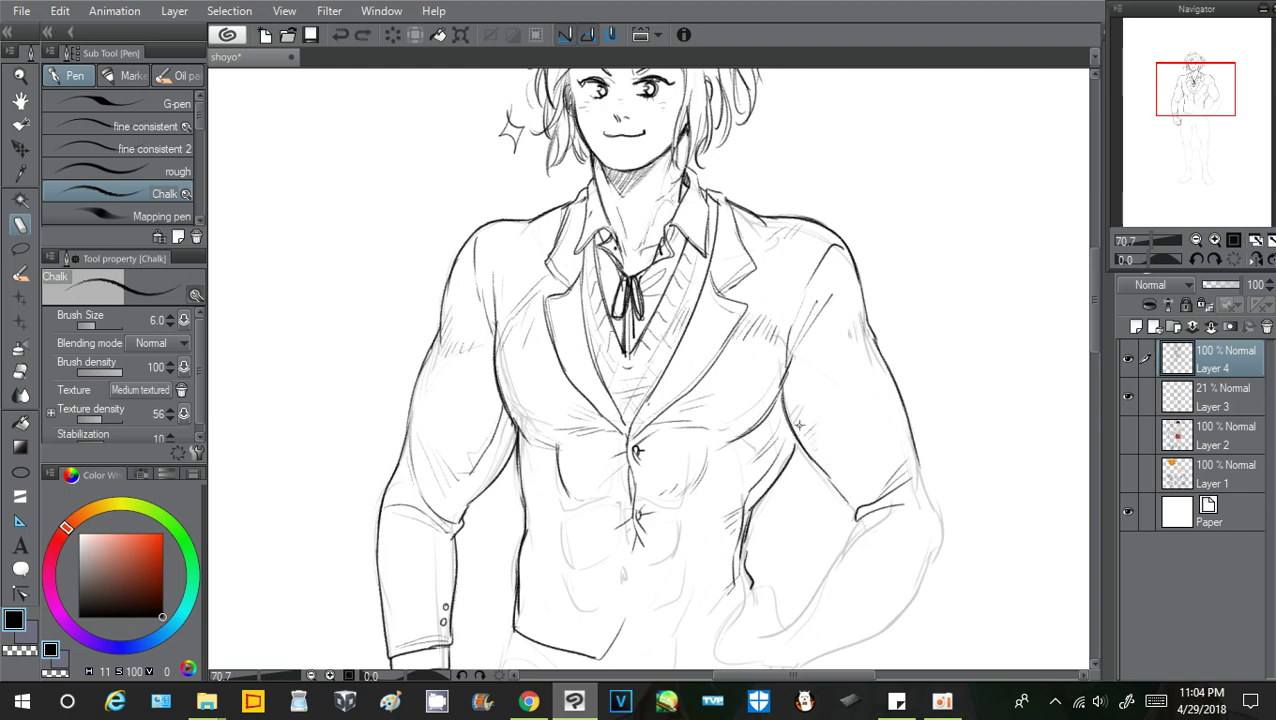
left_click_drag(812, 456, 856, 503)
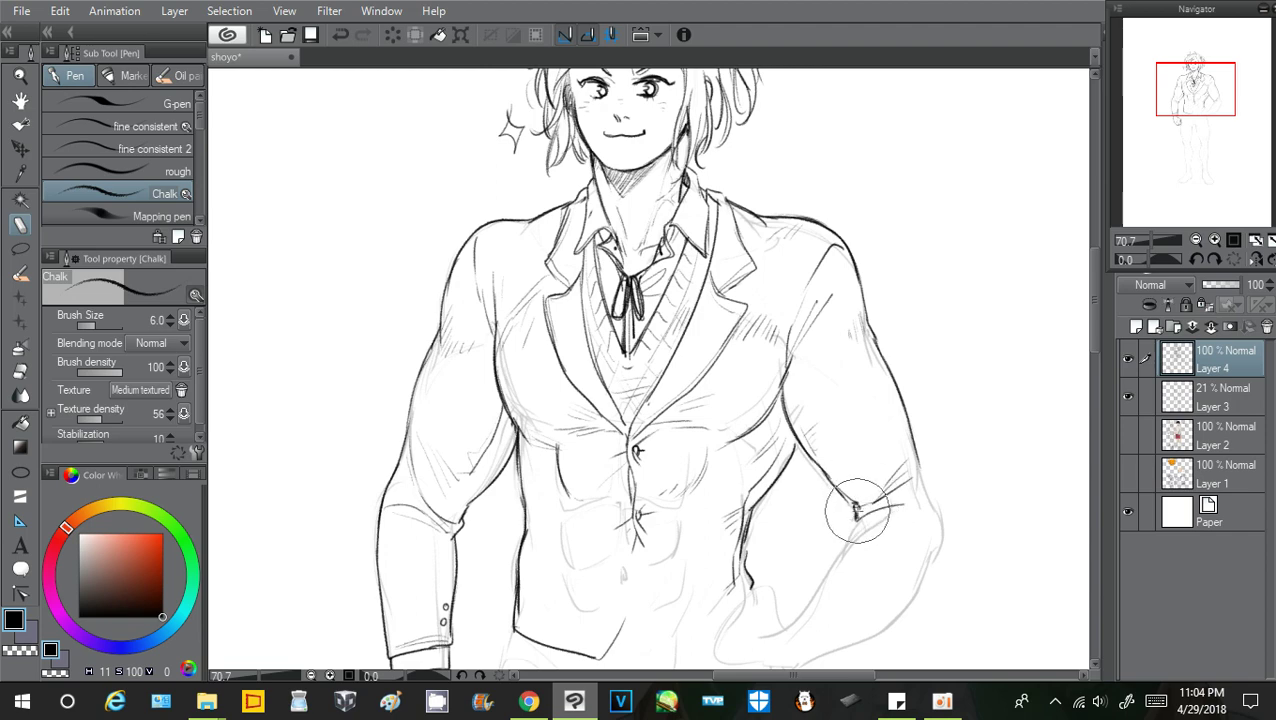
left_click_drag(851, 504, 857, 519)
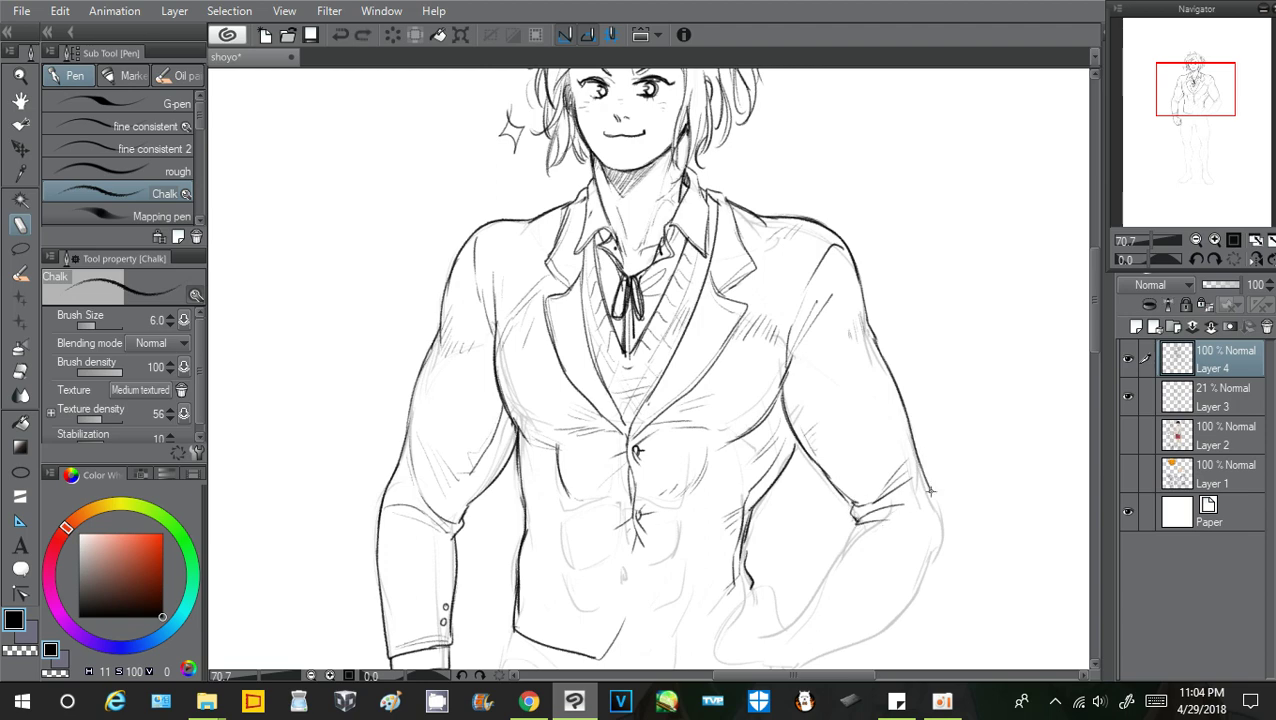
Outline the right elbow and forearm sleeve down to a slanted hem and add folds below the elbow
mouse_move(920, 478)
left_mouse_down()
mouse_move(941, 525)
mouse_move(930, 547)
mouse_move(878, 572)
left_mouse_up()
key("ctrl+z")
left_click_drag(857, 519, 802, 602)
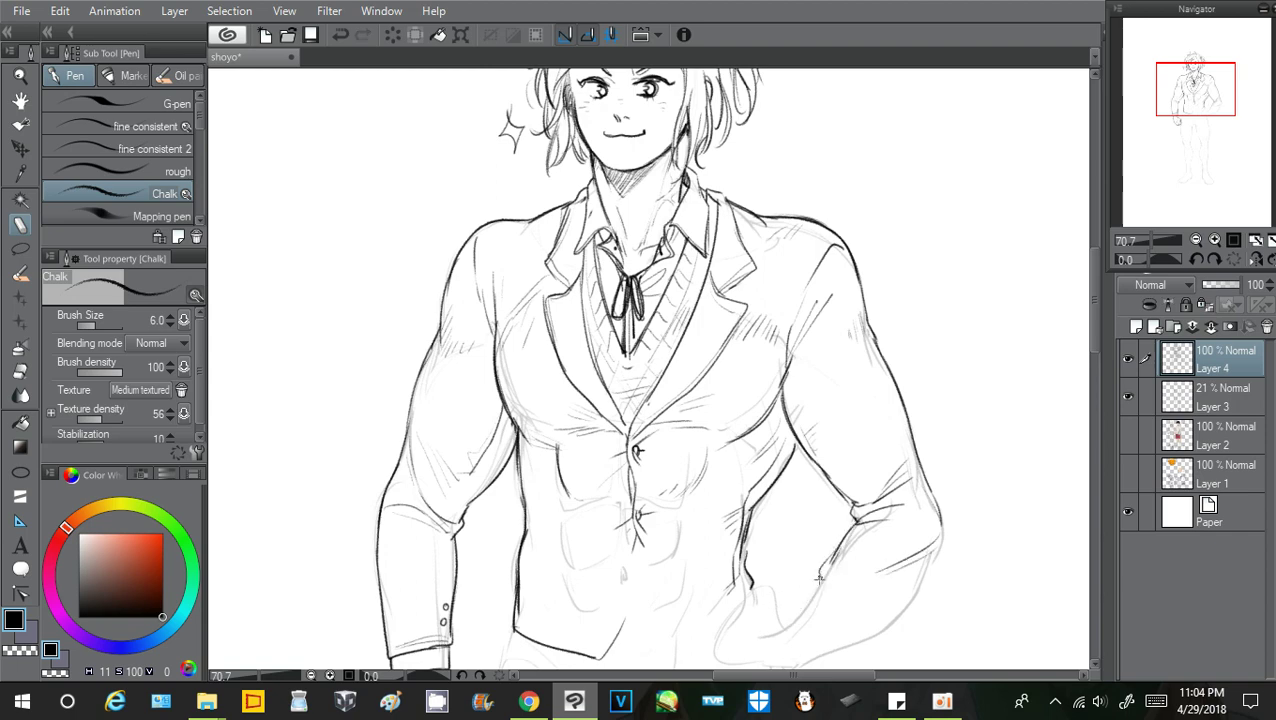
mouse_move(839, 543)
left_mouse_down()
mouse_move(836, 550)
mouse_move(792, 614)
left_mouse_up()
key("ctrl+z")
mouse_move(820, 573)
left_mouse_down()
mouse_move(792, 619)
mouse_move(843, 662)
mouse_move(887, 626)
mouse_move(935, 548)
mouse_move(906, 602)
left_mouse_up()
mouse_move(938, 552)
left_mouse_down()
mouse_move(934, 499)
mouse_move(937, 542)
left_mouse_up()
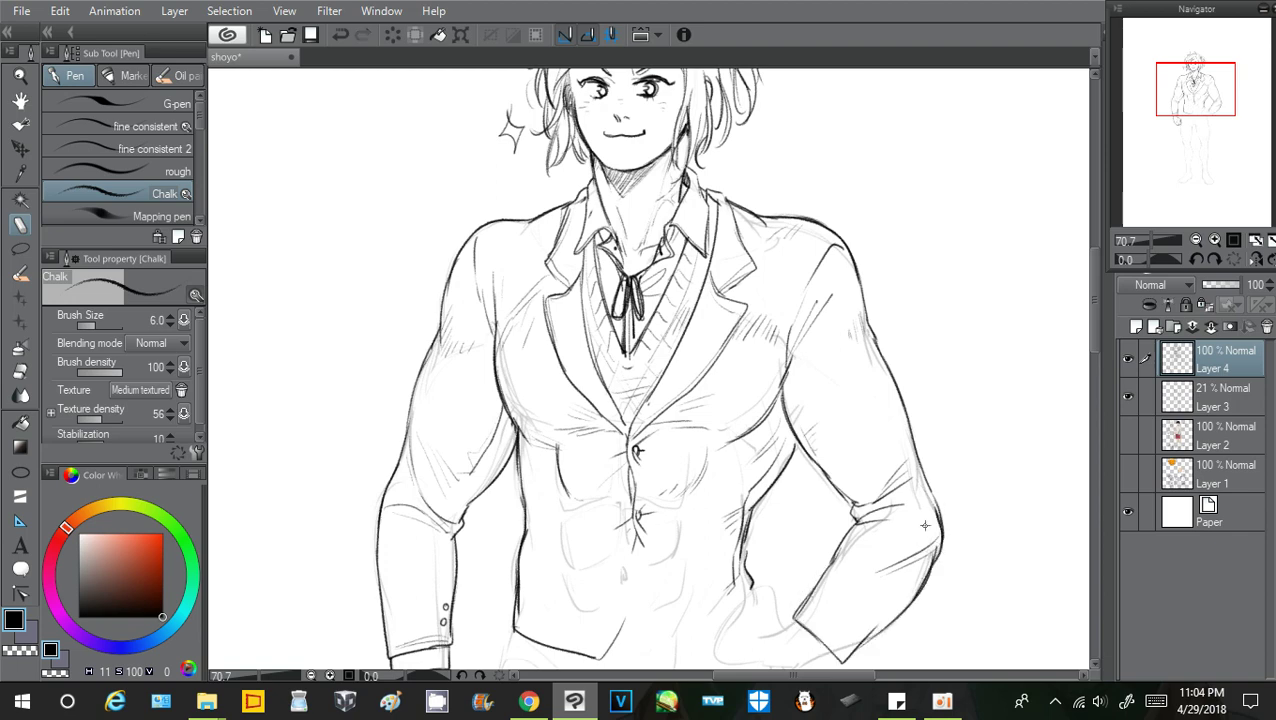
Add two small buttons near the right sleeve's hem and draw the shirt cuff edge beyond it
left_click_drag(1209, 67, 1205, 86)
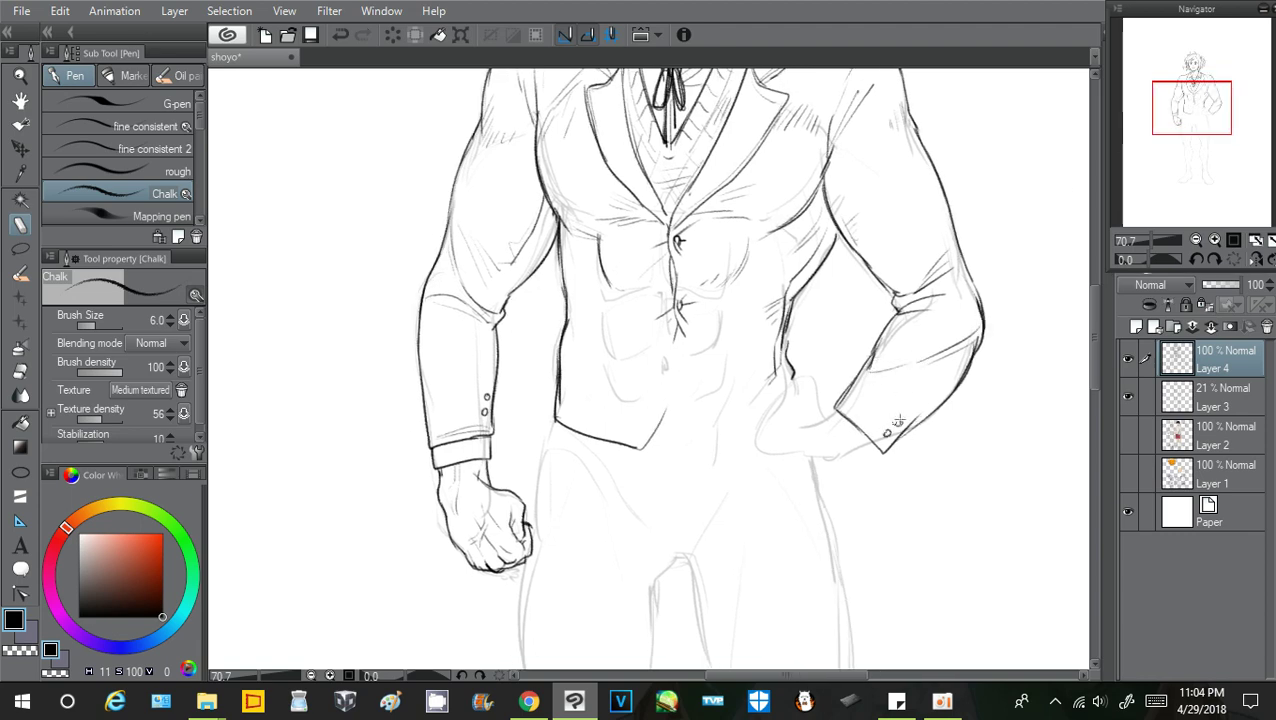
left_click_drag(837, 408, 824, 418)
mouse_move(824, 418)
left_mouse_down()
mouse_move(863, 459)
mouse_move(884, 452)
mouse_move(845, 472)
left_mouse_up()
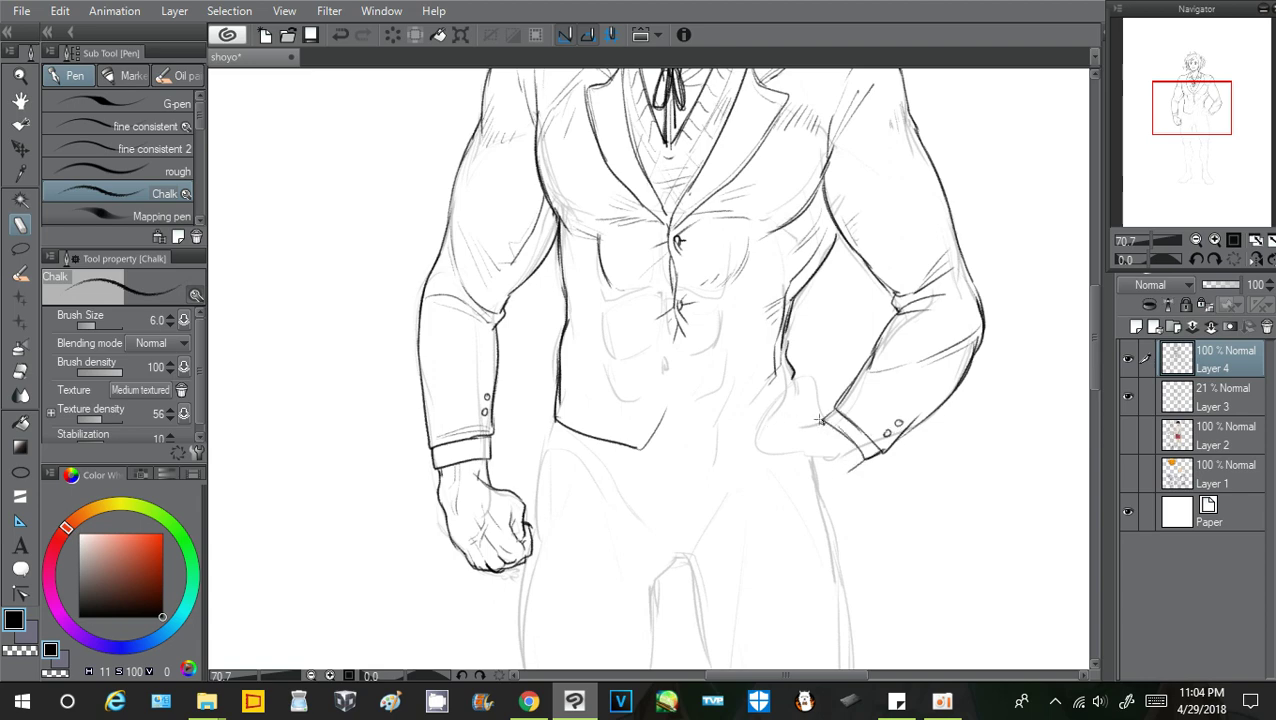
Draw the top edge and first two fingers of the right hand resting on the hip
mouse_move(820, 420)
left_mouse_down()
mouse_move(807, 387)
mouse_move(834, 442)
mouse_move(797, 384)
mouse_move(757, 417)
mouse_move(768, 448)
mouse_move(780, 411)
mouse_move(752, 428)
left_mouse_up()
key("ctrl+z")
key("ctrl+z")
key("ctrl+z")
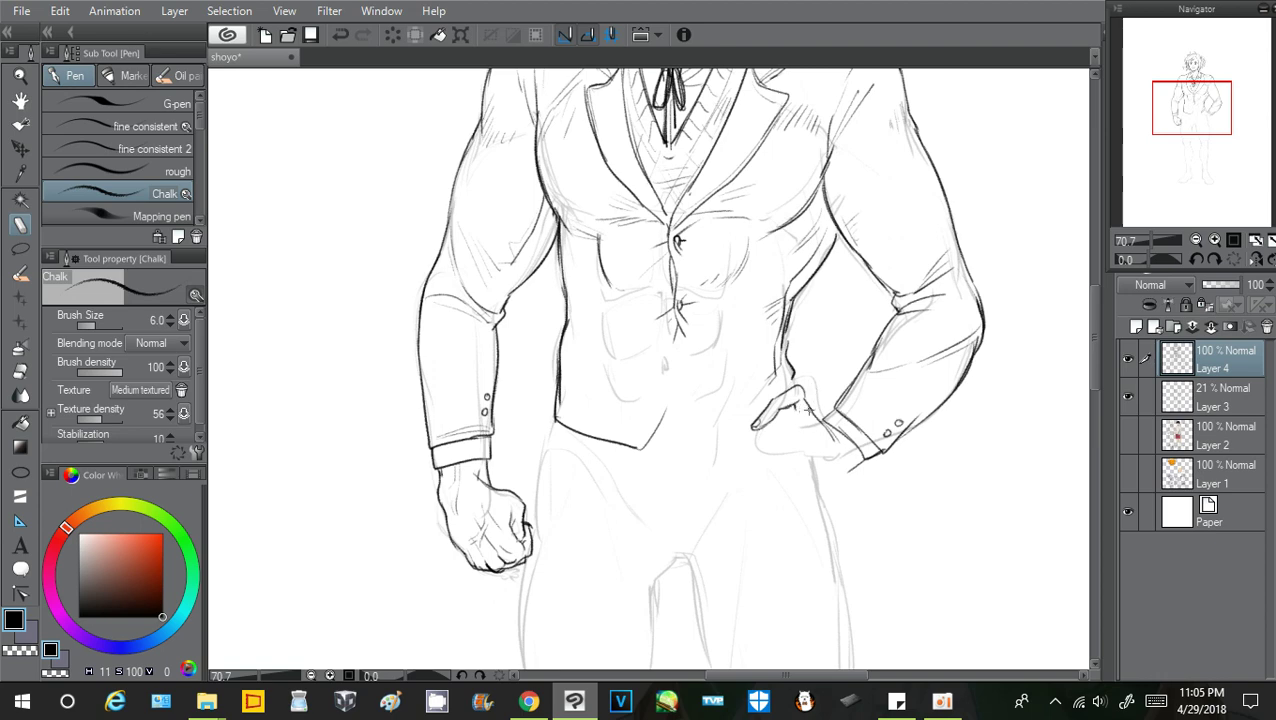
mouse_move(798, 387)
left_mouse_down()
mouse_move(810, 406)
mouse_move(779, 397)
mouse_move(767, 408)
left_mouse_up()
mouse_move(776, 422)
left_mouse_down()
mouse_move(757, 446)
mouse_move(793, 430)
left_mouse_up()
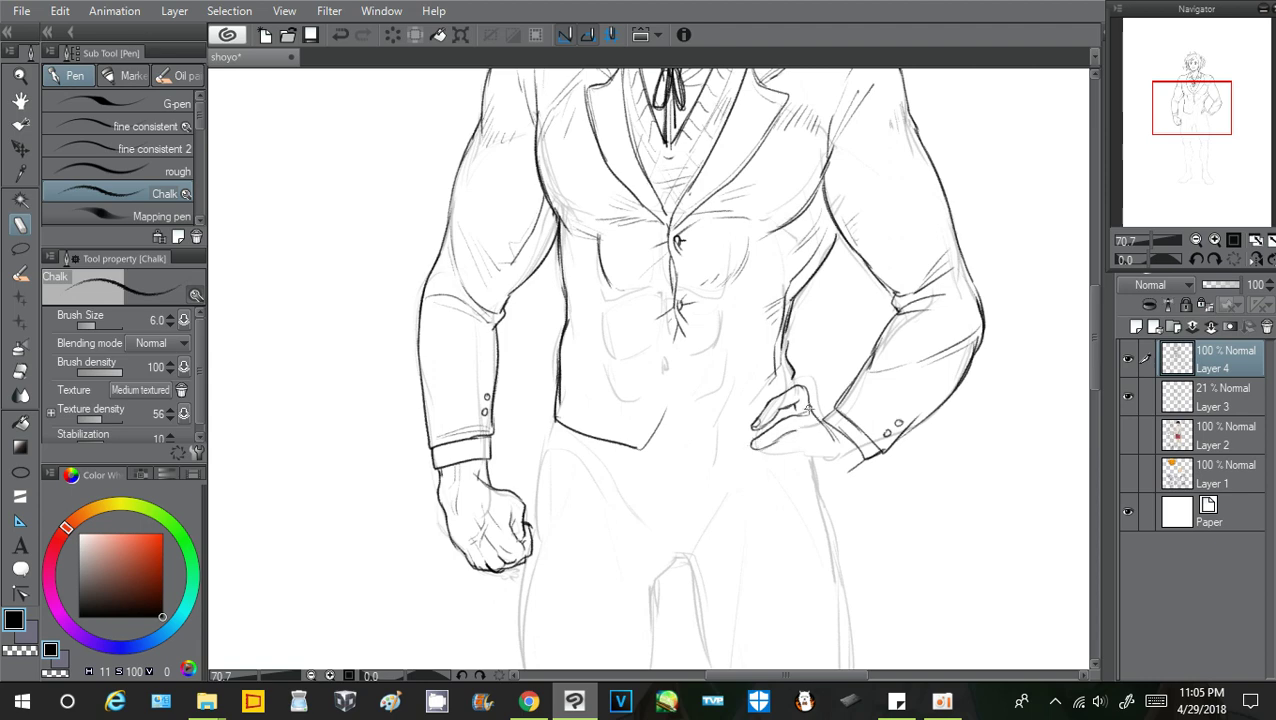
Refine the right hand's knuckles and draw its remaining fingers on the hip
key("ctrl+z")
key("ctrl+z")
left_click_drag(808, 406, 822, 424)
key("ctrl+z")
mouse_move(776, 441)
left_mouse_down()
mouse_move(773, 451)
mouse_move(792, 448)
left_mouse_up()
key("ctrl+z")
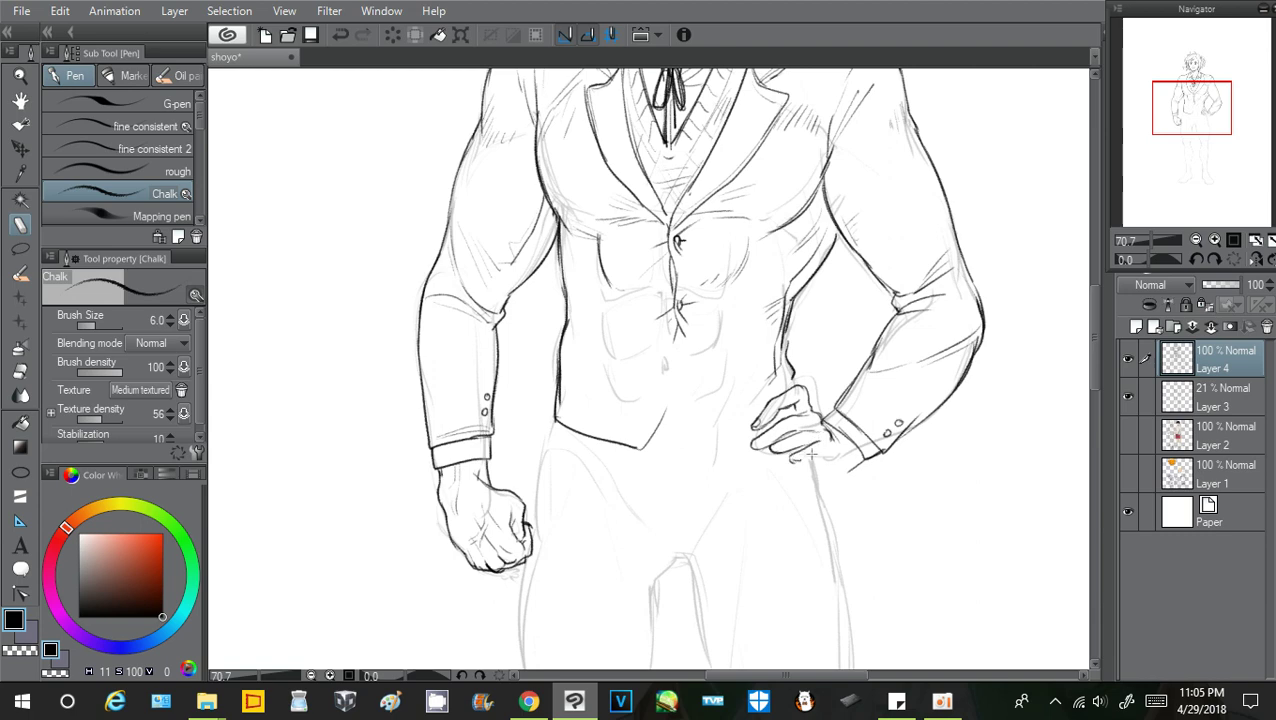
Draw the right hand's lower edge up to the wrist, redraw the shirt cuff and add lines between the fingers
mouse_move(801, 458)
left_mouse_down()
mouse_move(824, 457)
mouse_move(820, 472)
mouse_move(851, 467)
left_mouse_up()
mouse_move(827, 421)
left_mouse_down()
mouse_move(842, 446)
mouse_move(880, 451)
mouse_move(840, 403)
mouse_move(872, 460)
left_mouse_up()
key("ctrl+z")
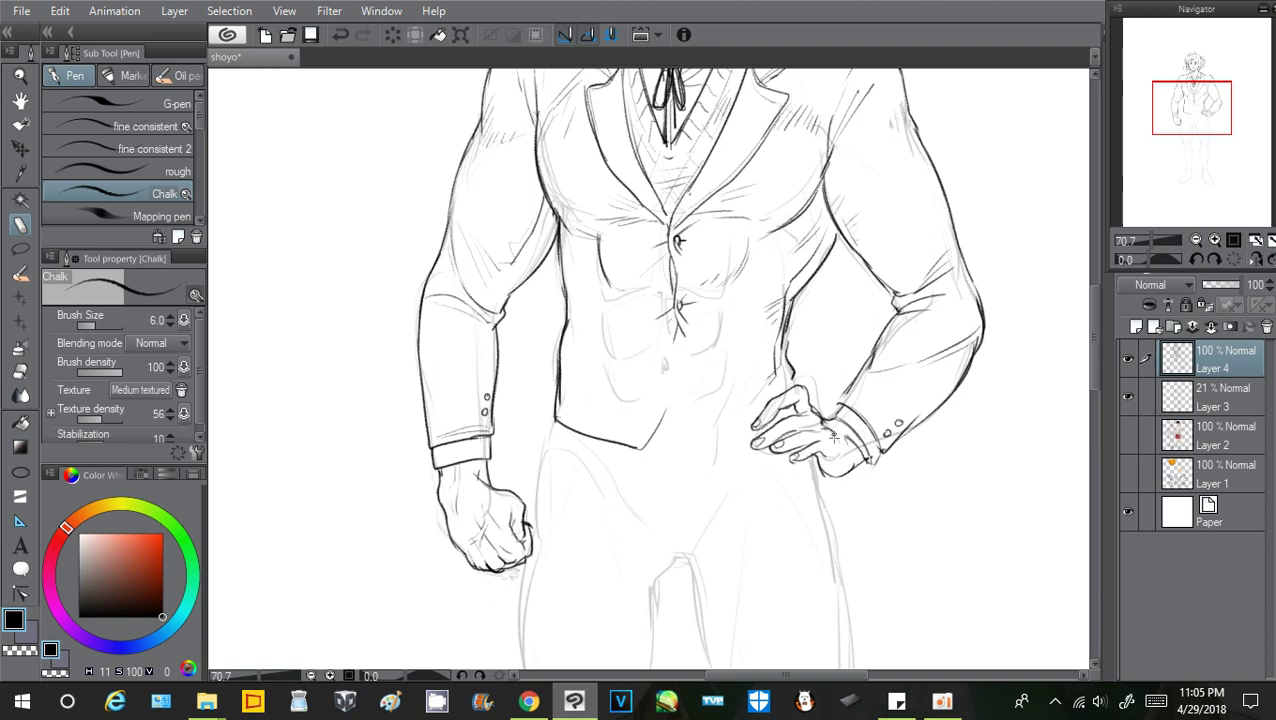
mouse_move(836, 442)
left_mouse_down()
mouse_move(840, 458)
mouse_move(816, 455)
left_mouse_up()
key("ctrl+z")
left_click_drag(819, 427, 798, 434)
left_click_drag(817, 467, 822, 476)
Add a jacket crease above the right hand and draw the left front edge from the lower button to the hem
left_click_drag(792, 382, 730, 407)
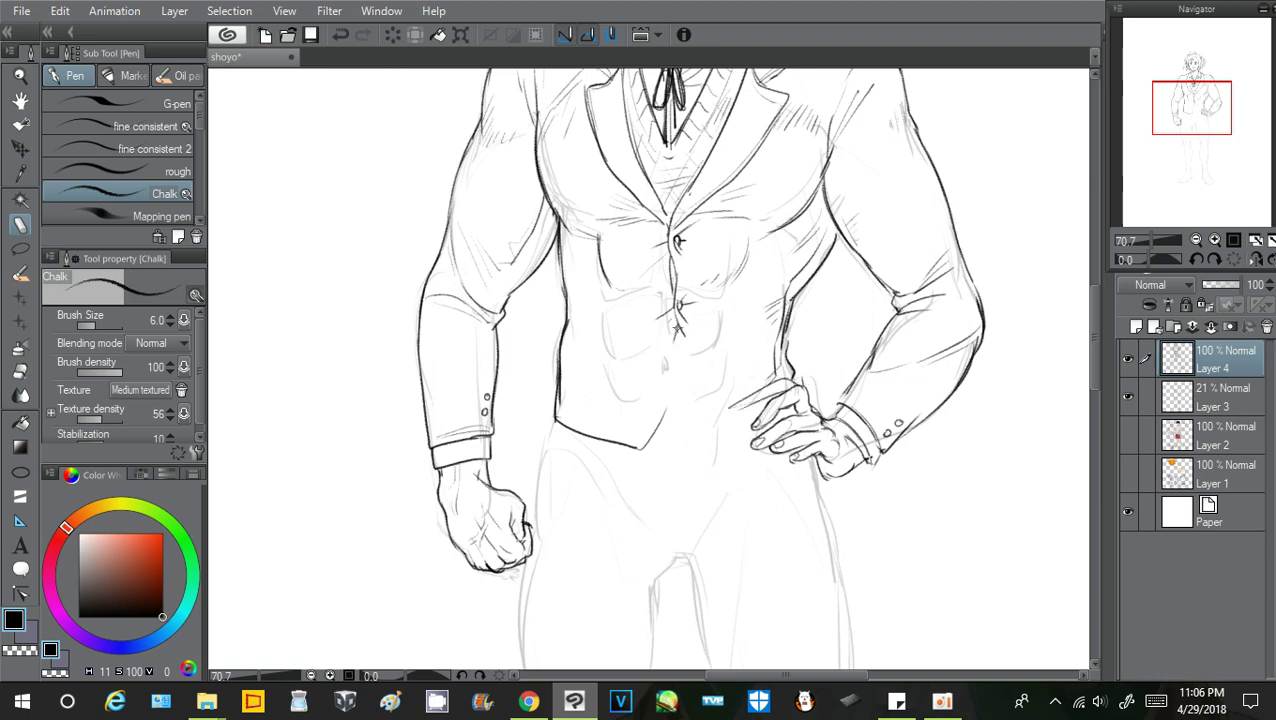
key("ctrl+z")
left_click_drag(681, 331, 681, 368)
key("ctrl+z")
mouse_move(685, 354)
left_mouse_down()
mouse_move(674, 342)
mouse_move(661, 407)
left_mouse_up()
left_click_drag(673, 348, 640, 446)
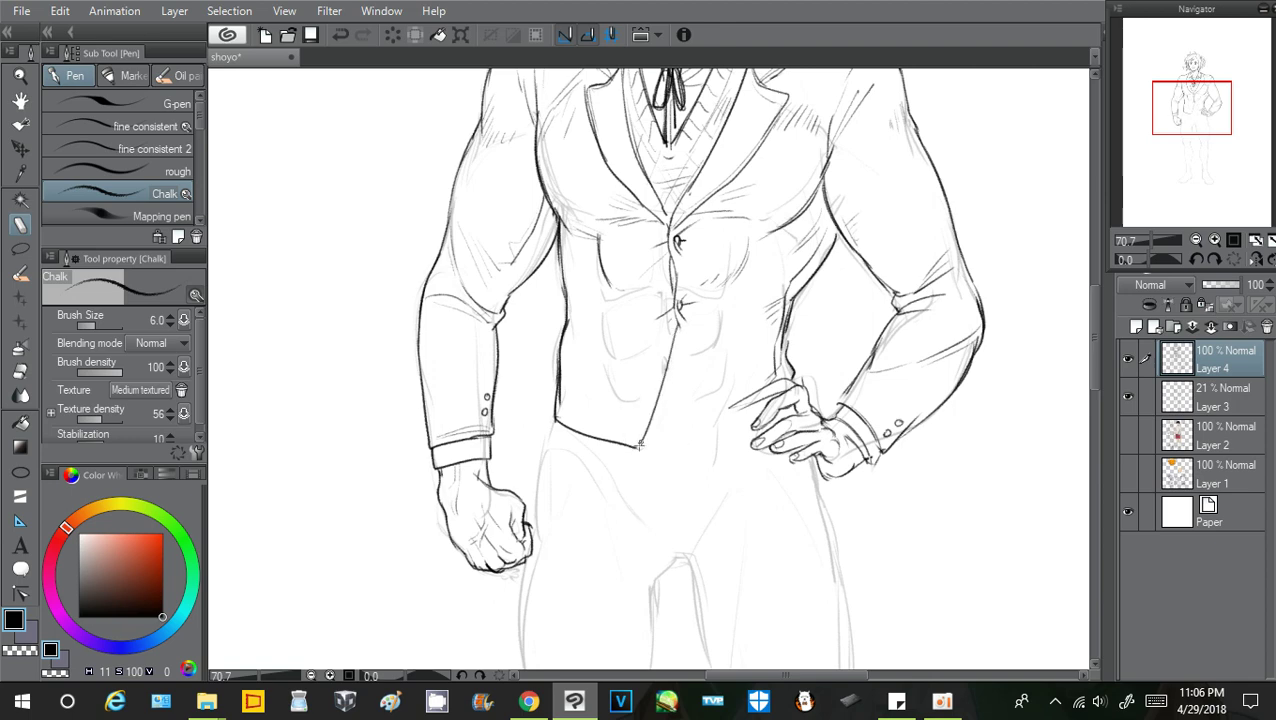
Draw the jacket's right front edge and hem up to the hand, with a waistband inside the opening
left_click_drag(677, 330, 709, 427)
mouse_move(676, 334)
left_mouse_down()
mouse_move(712, 436)
mouse_move(737, 434)
left_mouse_up()
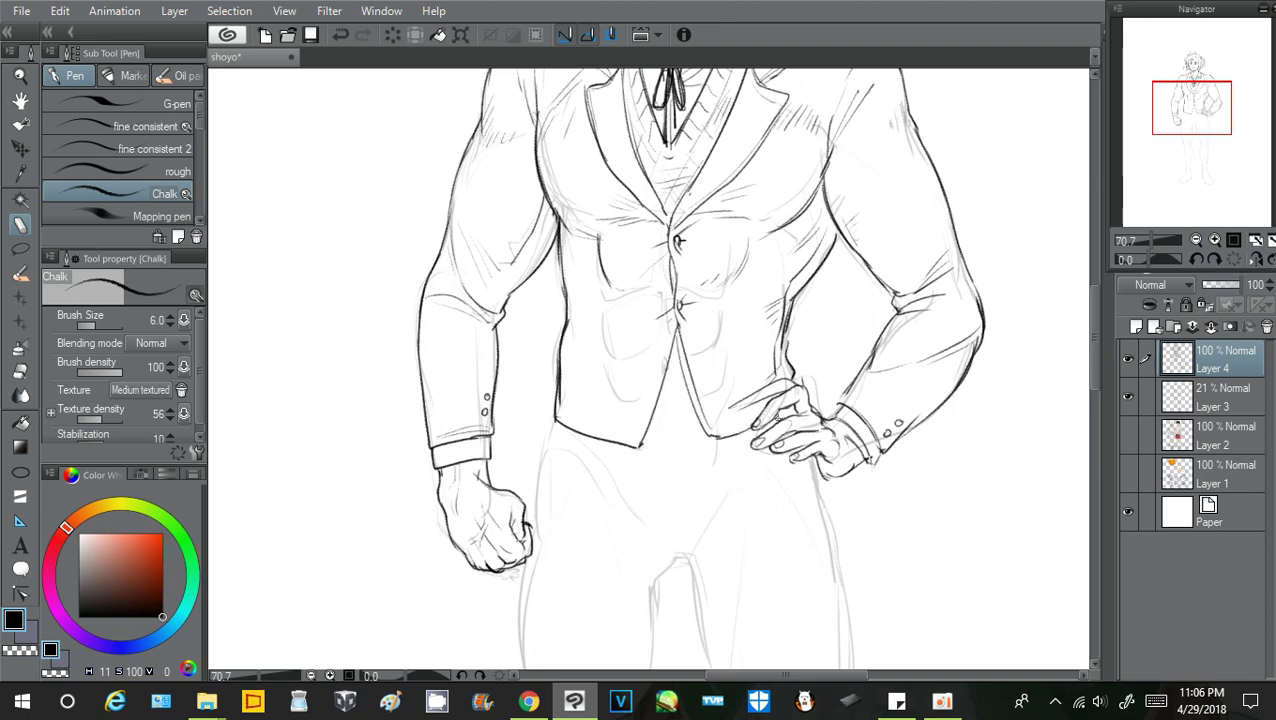
key("ctrl+z")
mouse_move(652, 419)
left_mouse_down()
mouse_move(701, 412)
mouse_move(704, 424)
mouse_move(688, 421)
left_mouse_up()
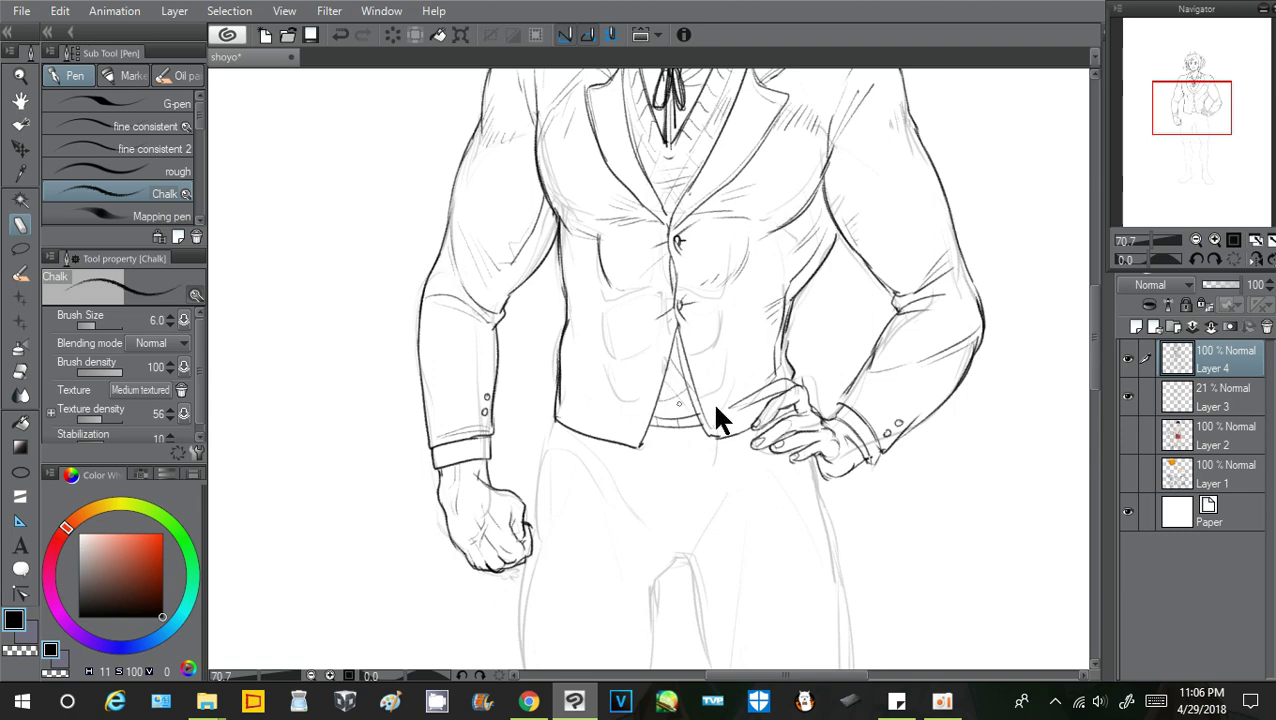
key("ctrl+z")
Draw a flat pocket on each side of the jacket and add diagonal creases across the lower left front
mouse_move(790, 316)
left_mouse_down()
mouse_move(728, 317)
mouse_move(785, 331)
left_mouse_up()
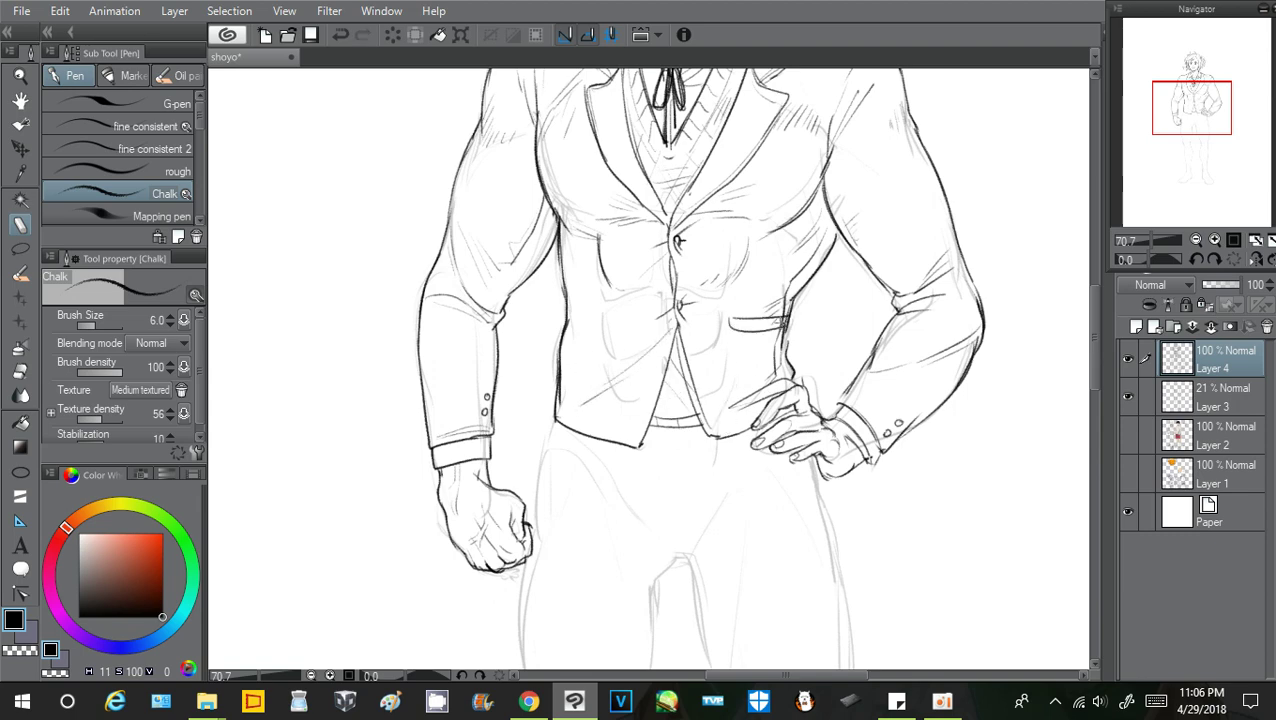
mouse_move(580, 317)
left_mouse_down()
mouse_move(627, 319)
mouse_move(575, 322)
left_mouse_up()
key("ctrl+z")
left_click_drag(567, 375, 633, 344)
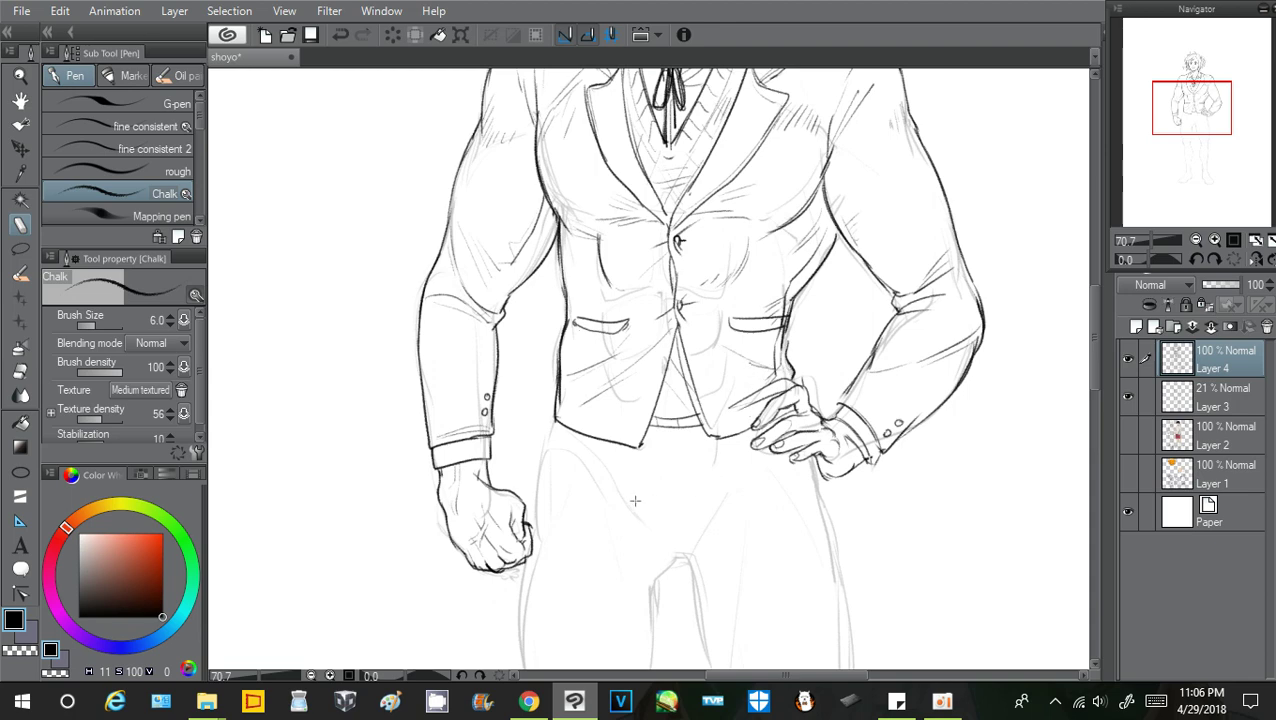
Outline the skirt's left side and hem below the jacket and draw its first vertical pleats
mouse_move(554, 423)
left_mouse_down()
mouse_move(528, 513)
mouse_move(549, 581)
left_mouse_up()
key("ctrl+z")
mouse_move(526, 561)
left_mouse_down()
mouse_move(517, 597)
mouse_move(561, 617)
mouse_move(565, 513)
left_mouse_up()
mouse_move(568, 440)
left_mouse_down()
mouse_move(557, 590)
mouse_move(562, 614)
mouse_move(604, 620)
mouse_move(596, 472)
mouse_move(600, 485)
left_mouse_up()
left_click_drag(605, 445, 601, 476)
left_click_drag(661, 420, 649, 533)
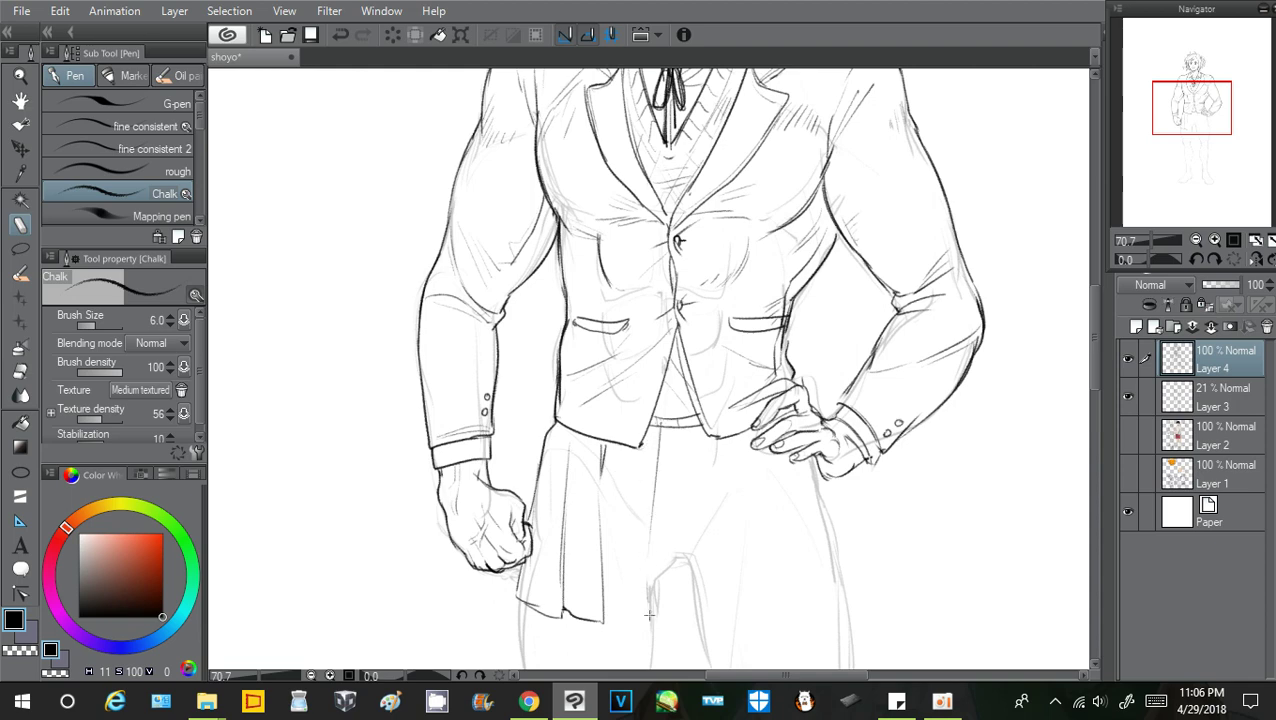
Continue the skirt's hem and pleats through the middle and add diagonal folds across the hips
mouse_move(604, 612)
left_mouse_down()
mouse_move(657, 625)
mouse_move(648, 488)
left_mouse_up()
mouse_move(661, 621)
left_mouse_down()
mouse_move(686, 628)
mouse_move(697, 545)
left_mouse_up()
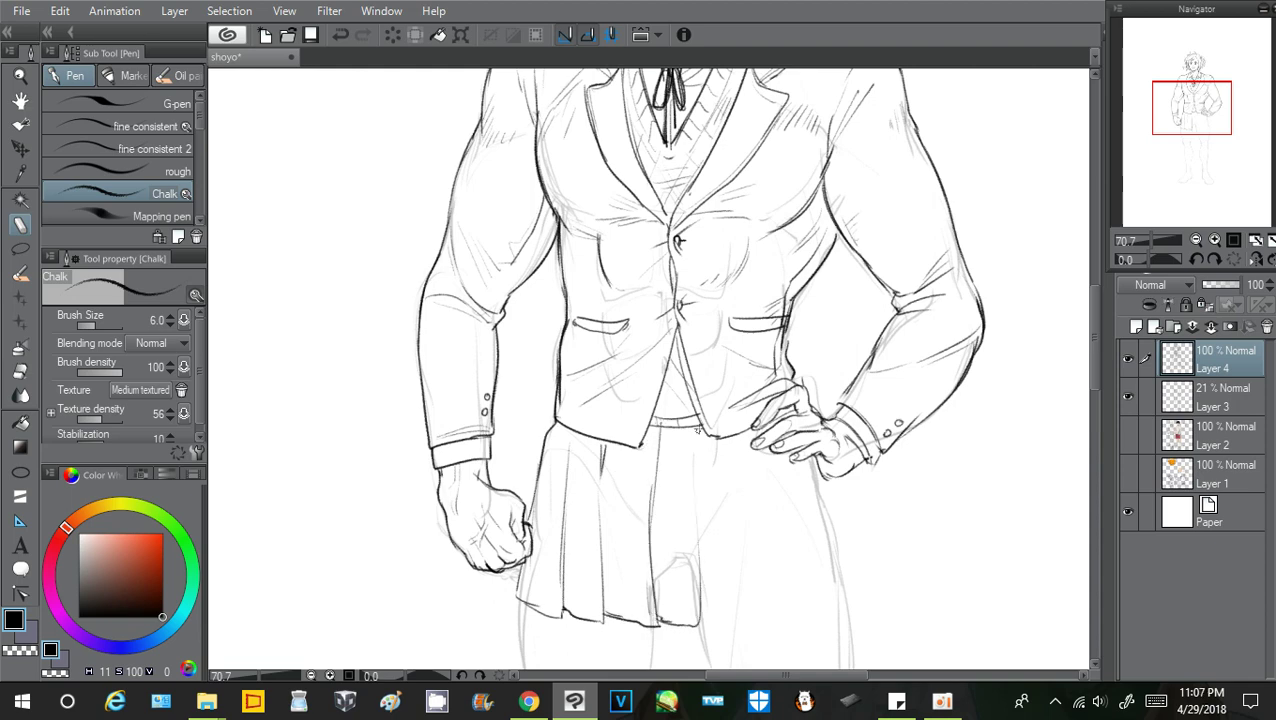
left_click_drag(724, 440, 722, 606)
mouse_move(704, 522)
left_mouse_down()
mouse_move(754, 468)
mouse_move(778, 476)
left_mouse_up()
left_click_drag(568, 444, 566, 516)
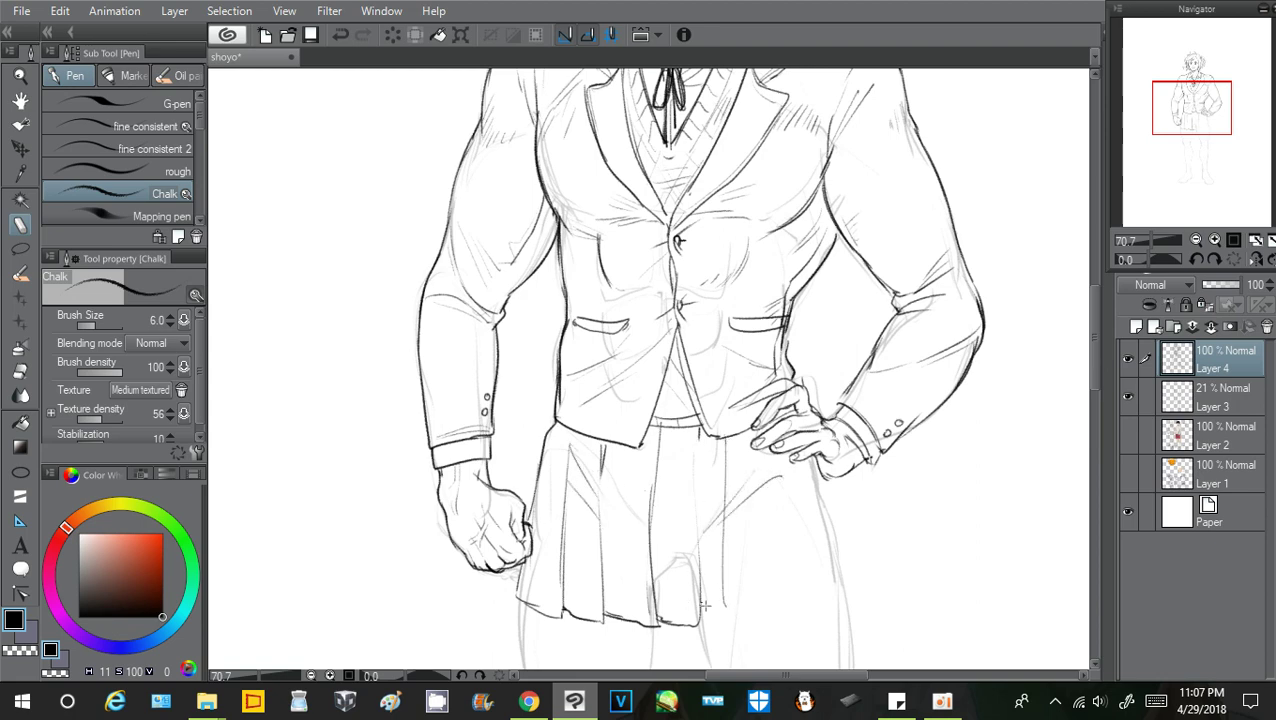
Complete the skirt's right pleats, hem and side edge, and clean up where its left edge meets the jacket
mouse_move(692, 618)
left_mouse_down()
mouse_move(728, 621)
mouse_move(724, 600)
mouse_move(725, 614)
mouse_move(772, 610)
left_mouse_up()
mouse_move(772, 458)
left_mouse_down()
mouse_move(774, 598)
mouse_move(836, 584)
mouse_move(808, 470)
mouse_move(837, 557)
left_mouse_up()
mouse_move(816, 488)
left_mouse_down()
mouse_move(846, 582)
mouse_move(835, 586)
left_mouse_up()
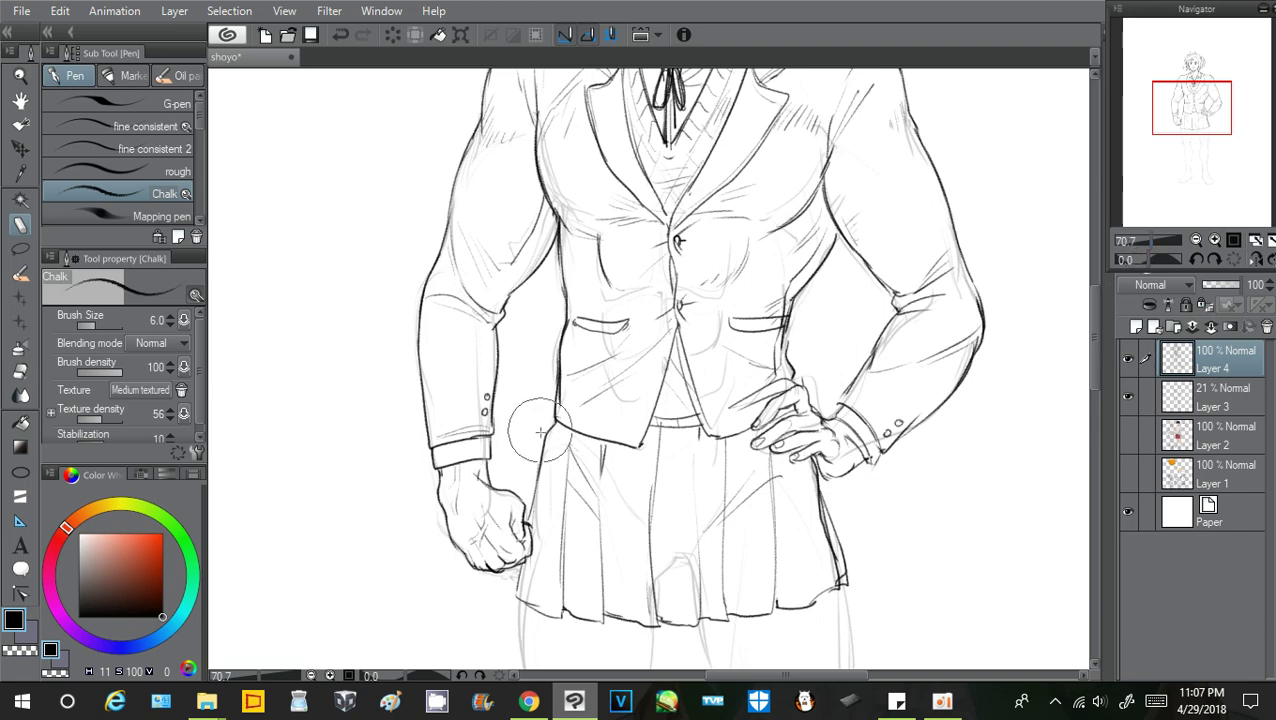
left_click_drag(558, 424, 538, 470)
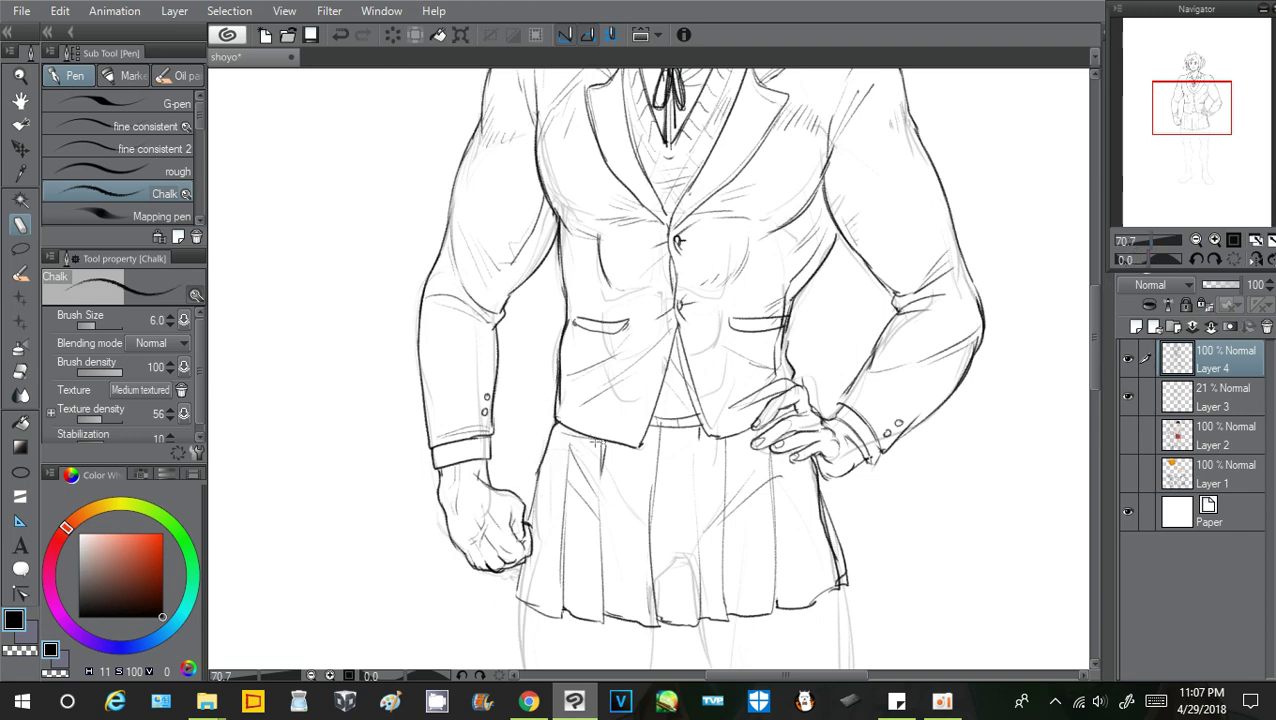
mouse_move(554, 426)
left_mouse_down()
mouse_move(547, 458)
mouse_move(550, 443)
left_mouse_up()
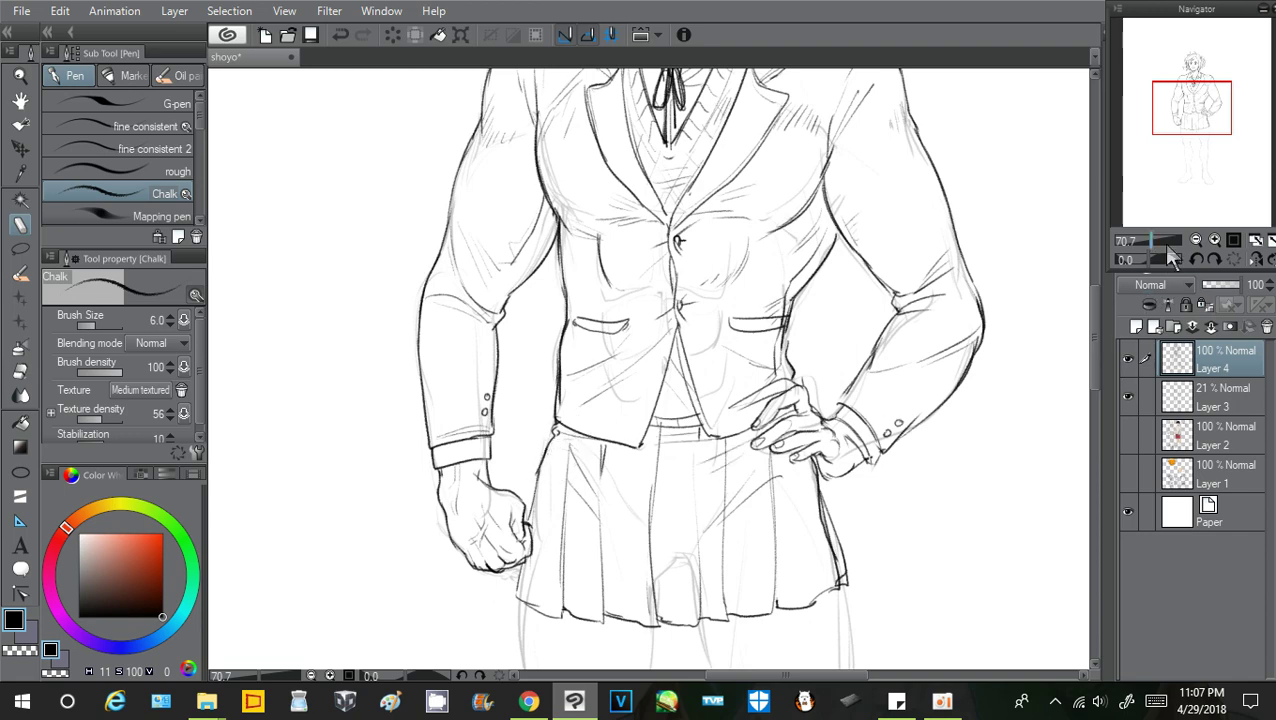
Add a patch of hatching to the knit vest beside the ribbon tie
mouse_move(1162, 243)
left_mouse_down()
mouse_move(1134, 241)
mouse_move(1154, 242)
left_mouse_up()
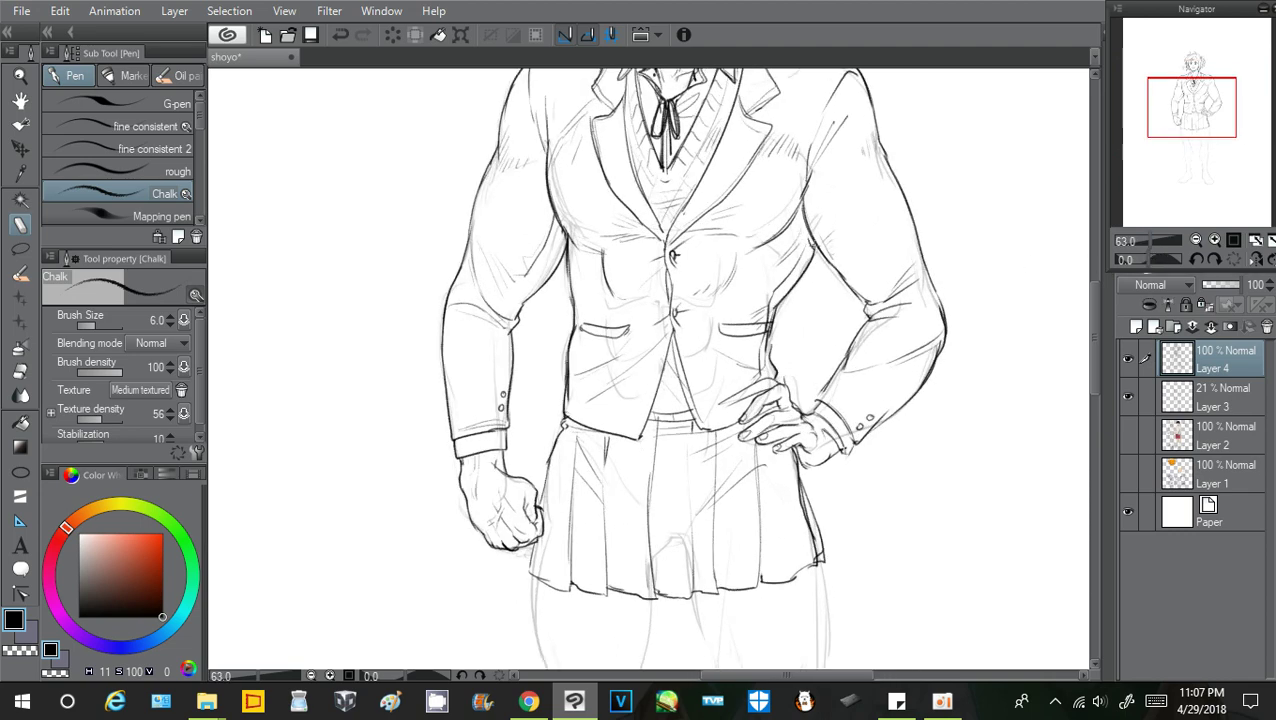
left_click_drag(1218, 105, 1218, 99)
mouse_move(769, 262)
left_mouse_down()
mouse_move(773, 289)
mouse_move(796, 262)
left_mouse_up()
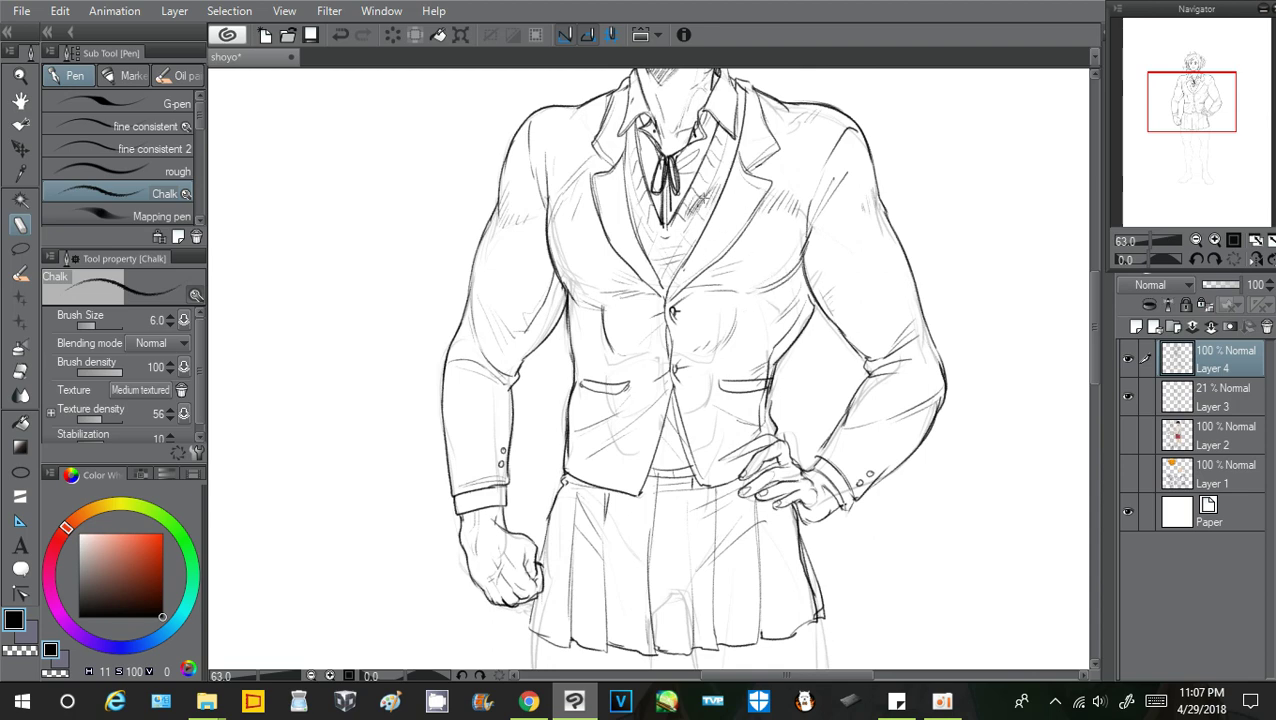
left_click_drag(713, 201, 678, 229)
scroll(730, 216, "down", 4)
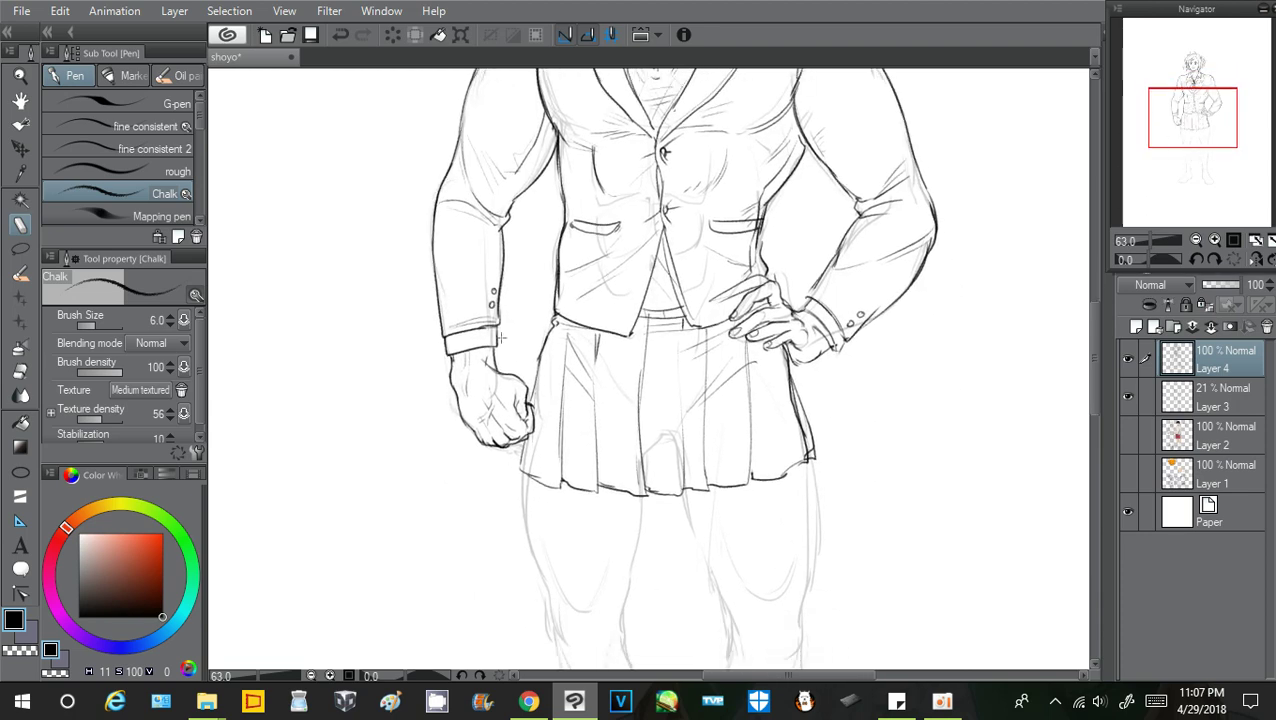
Outline both sides of the thigh on the viewer's left, from the skirt hem down to the knee
left_click_drag(1182, 115, 1184, 128)
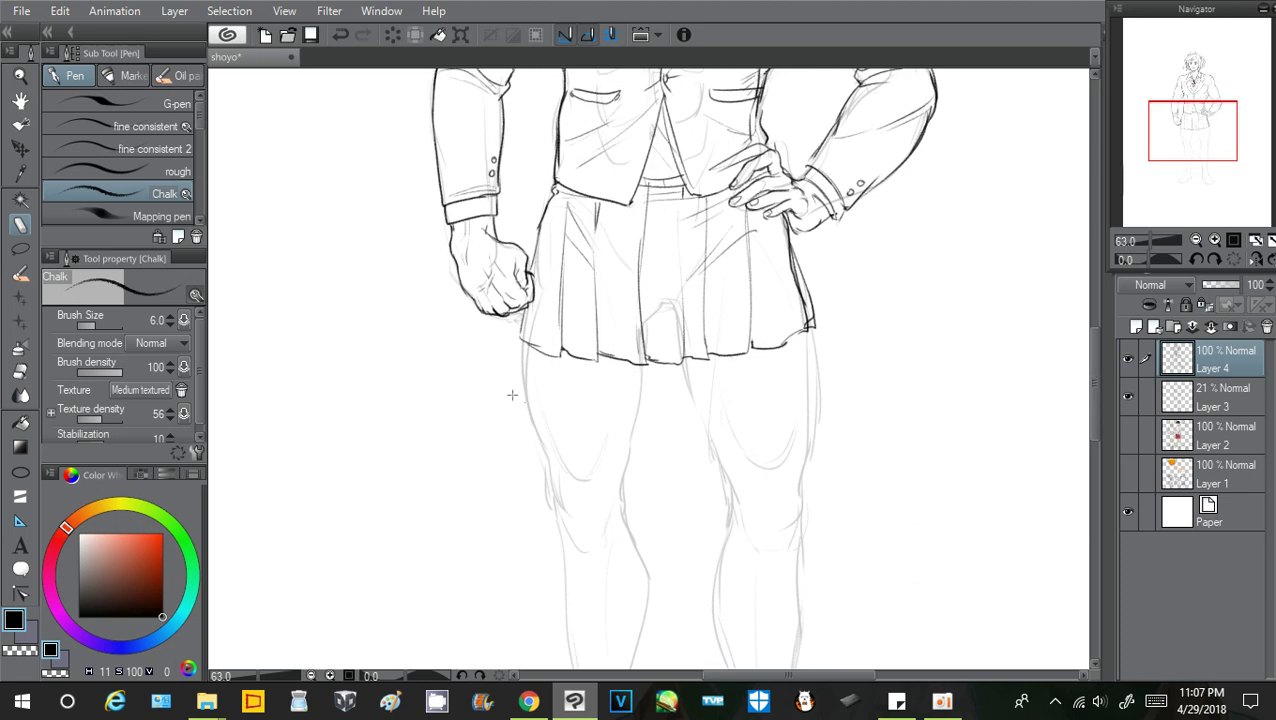
mouse_move(530, 346)
left_mouse_down()
mouse_move(538, 446)
mouse_move(530, 421)
mouse_move(570, 510)
left_mouse_up()
key("ctrl+z")
left_click_drag(548, 465, 556, 505)
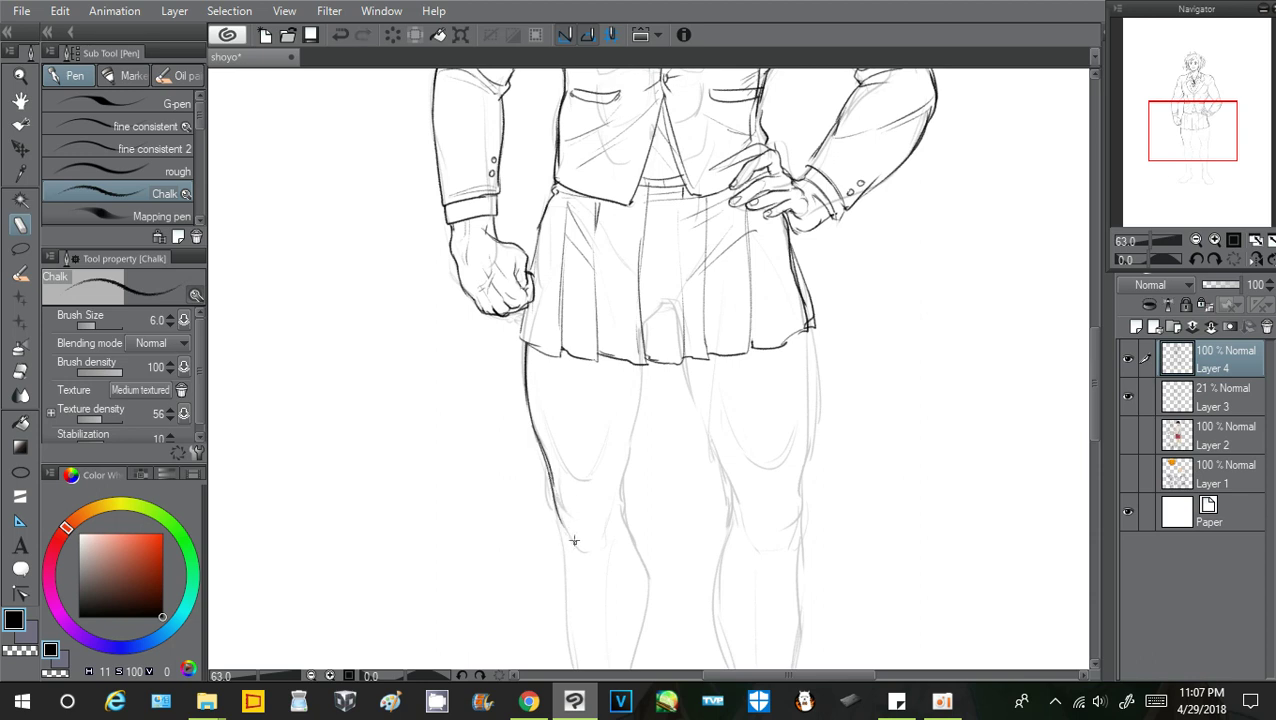
key("ctrl+z")
left_click_drag(542, 428, 568, 482)
left_click_drag(615, 391, 601, 436)
key("ctrl+z")
mouse_move(640, 360)
left_mouse_down()
mouse_move(616, 482)
mouse_move(624, 461)
mouse_move(633, 538)
left_mouse_up()
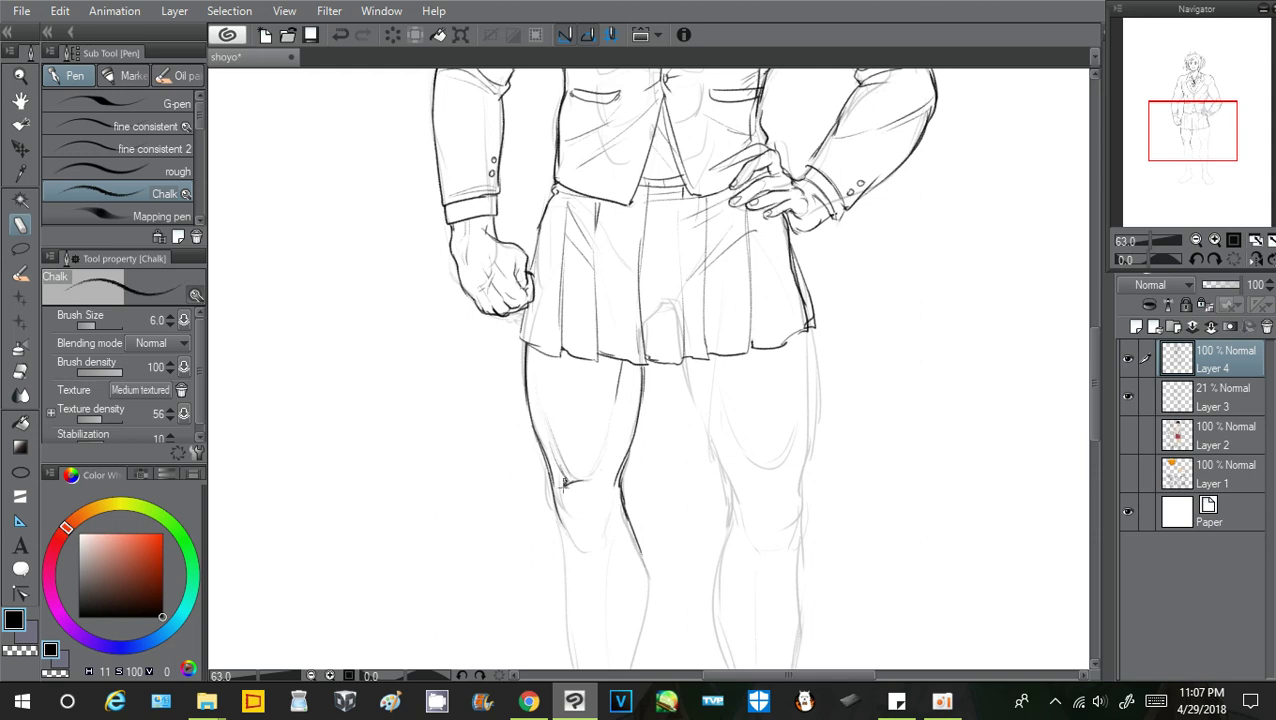
Draw the knee details and the curved top edge of the sock on the leg at the viewer's left
mouse_move(563, 510)
left_mouse_down()
mouse_move(592, 550)
mouse_move(619, 520)
mouse_move(568, 538)
mouse_move(598, 552)
mouse_move(620, 526)
mouse_move(566, 555)
mouse_move(632, 548)
left_mouse_up()
key("ctrl+z")
key("ctrl+z")
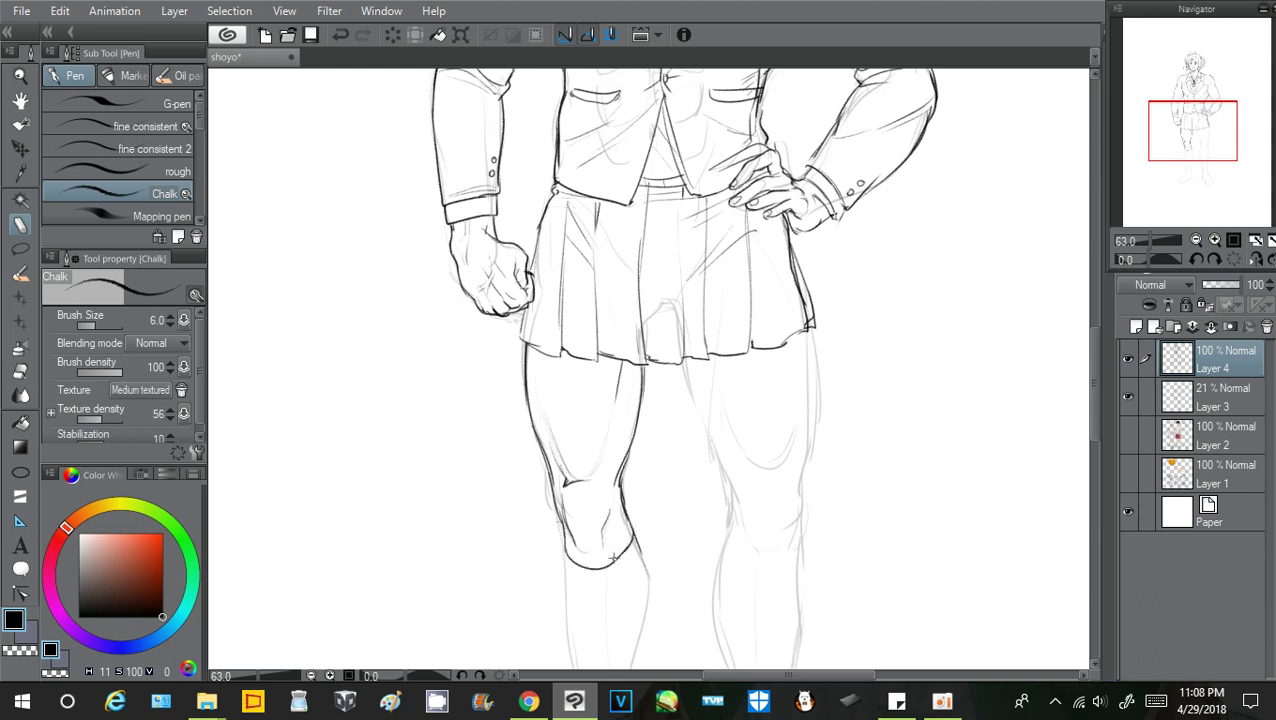
Outline the sock-covered calf of the same leg down to the ankle and heel
left_click_drag(1204, 146, 1197, 169)
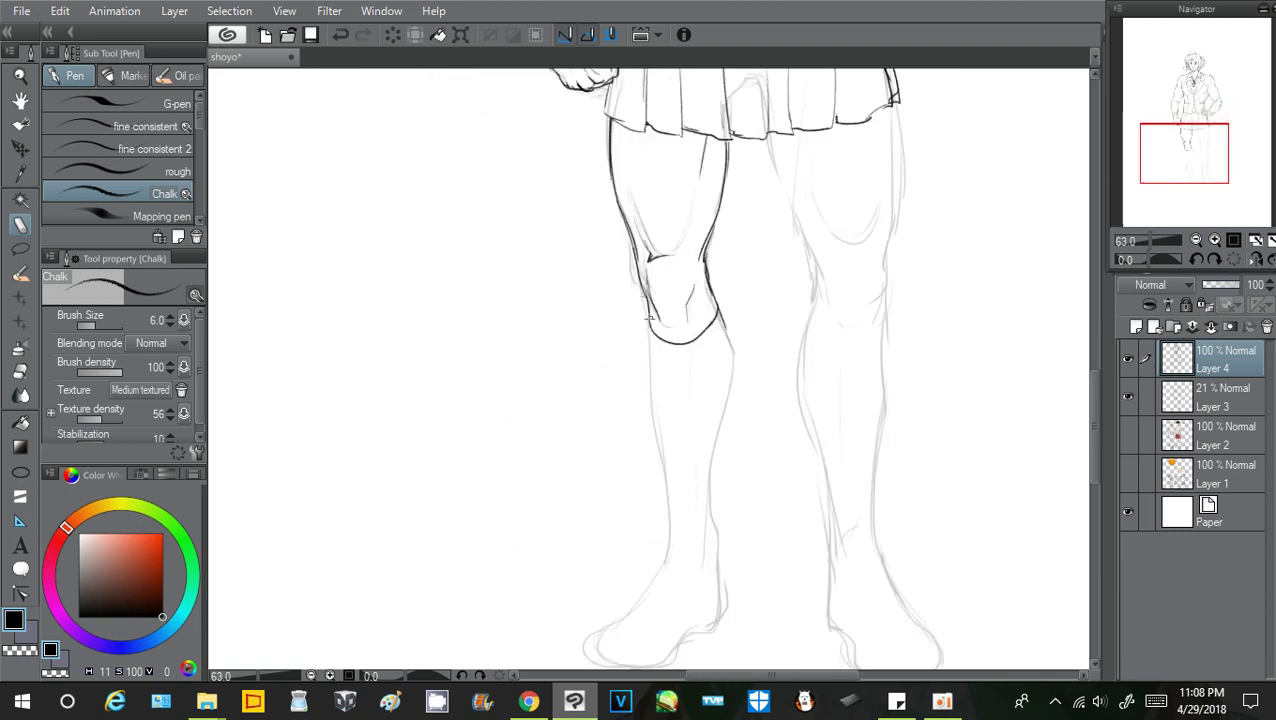
left_click_drag(645, 338, 660, 450)
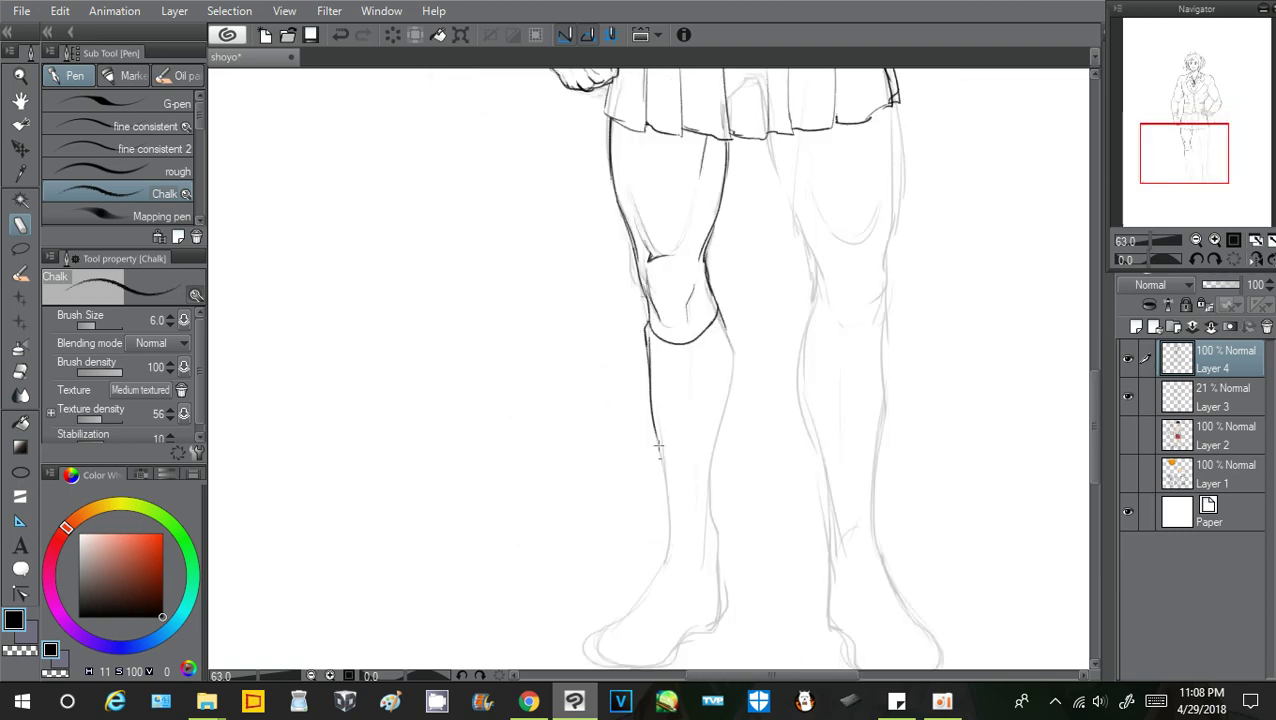
left_click_drag(648, 378, 671, 530)
mouse_move(710, 308)
left_mouse_down()
mouse_move(732, 365)
mouse_move(708, 486)
left_mouse_up()
left_click_drag(722, 426, 712, 532)
key("ctrl+z")
mouse_move(720, 315)
left_mouse_down()
mouse_move(664, 354)
mouse_move(655, 344)
mouse_move(719, 377)
left_mouse_up()
left_click_drag(710, 436, 706, 517)
left_click_drag(714, 462, 711, 578)
mouse_move(668, 516)
left_mouse_down()
mouse_move(666, 568)
mouse_move(719, 615)
left_mouse_up()
mouse_move(714, 562)
left_mouse_down()
mouse_move(718, 620)
mouse_move(719, 596)
mouse_move(684, 642)
left_mouse_up()
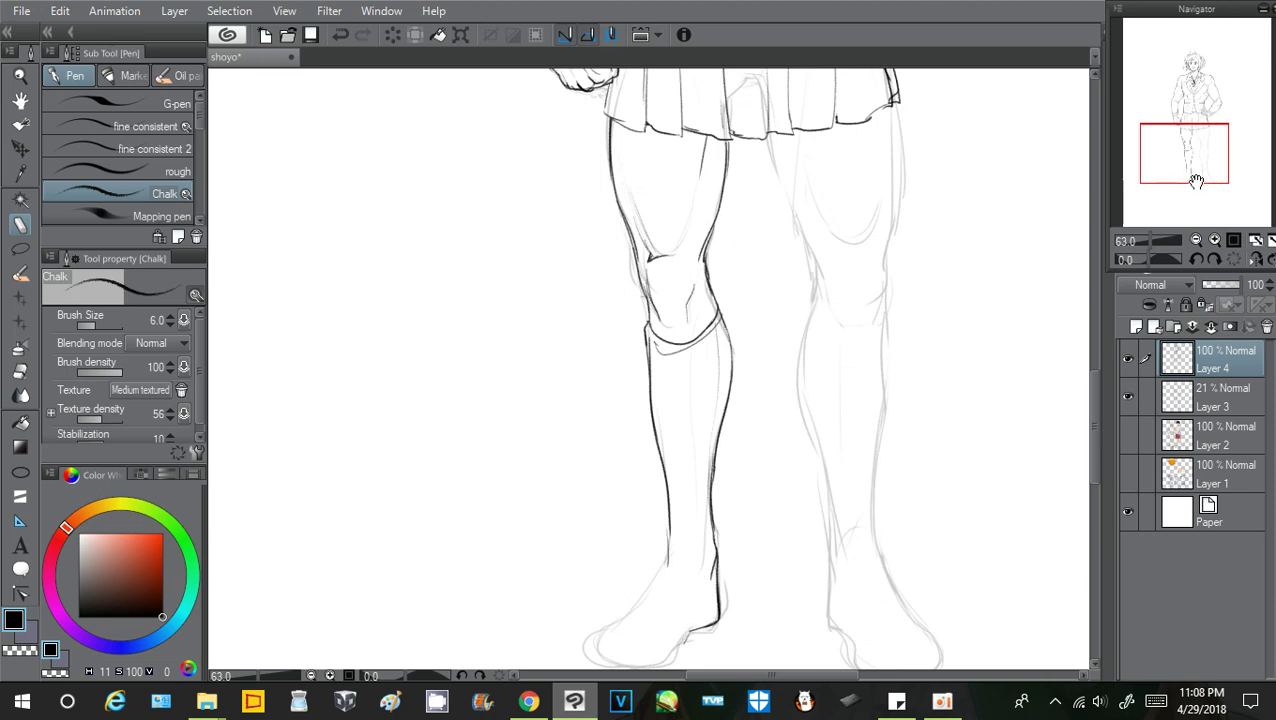
Draw the slip-on shoe on that foot with its opening, toe and sole, and add a shin line and an ankle curve
left_click_drag(1197, 171, 1194, 177)
mouse_move(697, 467)
left_mouse_down()
mouse_move(668, 534)
mouse_move(702, 508)
mouse_move(704, 535)
mouse_move(729, 512)
mouse_move(718, 523)
left_mouse_up()
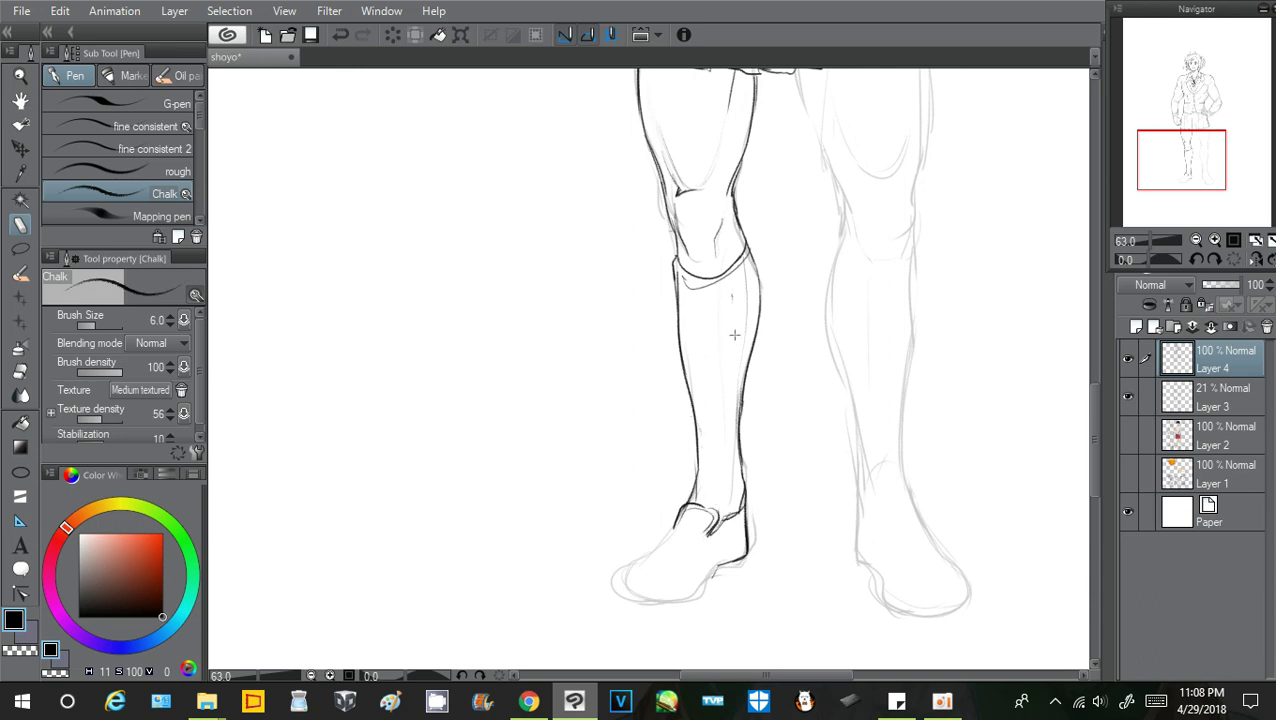
left_click_drag(731, 297, 732, 391)
mouse_move(663, 541)
left_mouse_down()
mouse_move(616, 583)
mouse_move(627, 560)
mouse_move(620, 590)
mouse_move(610, 579)
mouse_move(646, 599)
mouse_move(609, 588)
mouse_move(672, 602)
mouse_move(655, 603)
mouse_move(698, 593)
mouse_move(748, 552)
mouse_move(691, 592)
mouse_move(608, 586)
mouse_move(708, 580)
left_mouse_up()
key("ctrl+z")
mouse_move(707, 530)
left_mouse_down()
mouse_move(669, 555)
mouse_move(655, 549)
mouse_move(617, 584)
mouse_move(699, 570)
left_mouse_up()
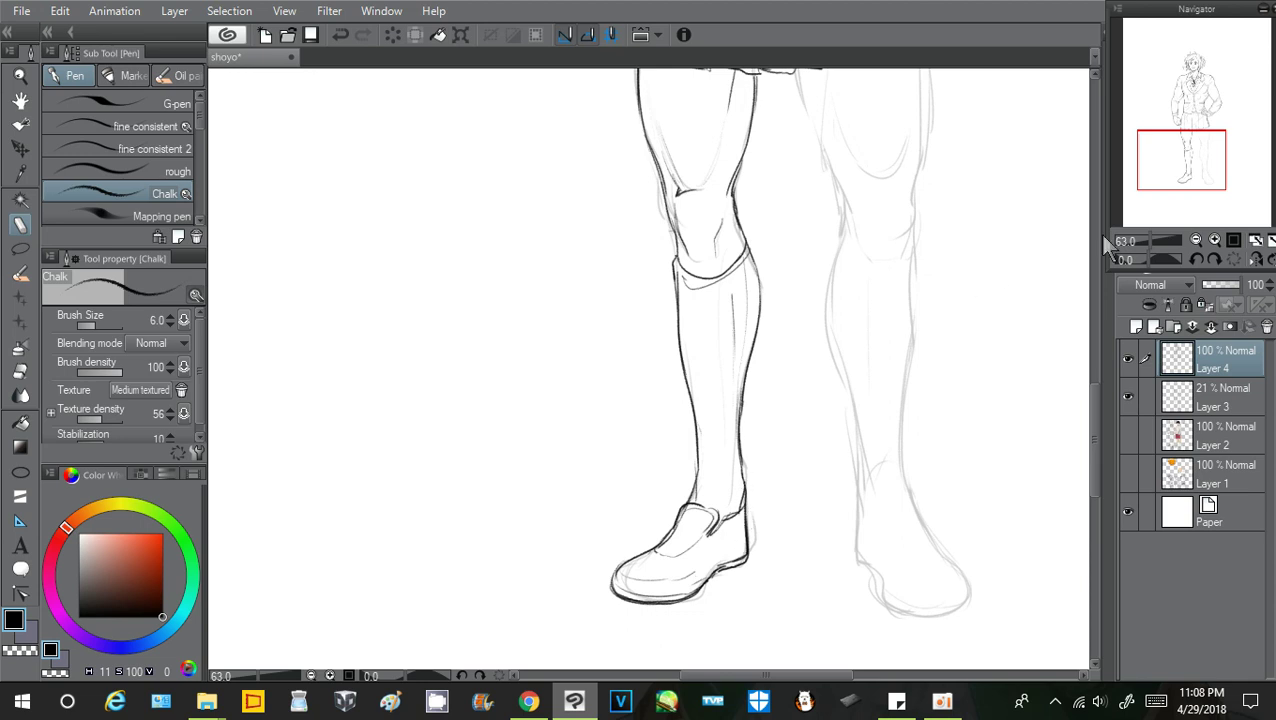
left_click_drag(1168, 168, 1176, 163)
left_click_drag(625, 499, 650, 492)
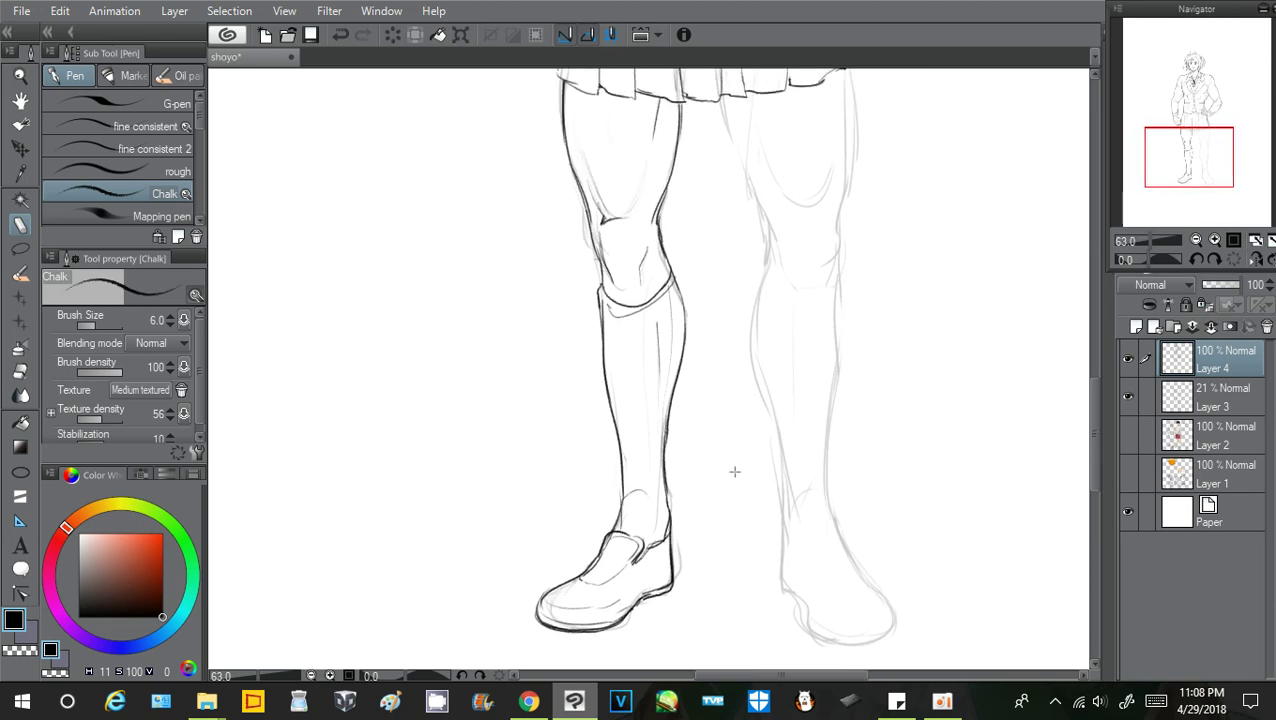
Outline the thigh on the viewer's right from the hem to the knee, with muscle lines above the kneecap
mouse_move(714, 94)
left_mouse_down()
mouse_move(767, 260)
mouse_move(794, 286)
left_mouse_up()
mouse_move(763, 147)
left_mouse_down()
mouse_move(799, 215)
mouse_move(821, 219)
left_mouse_up()
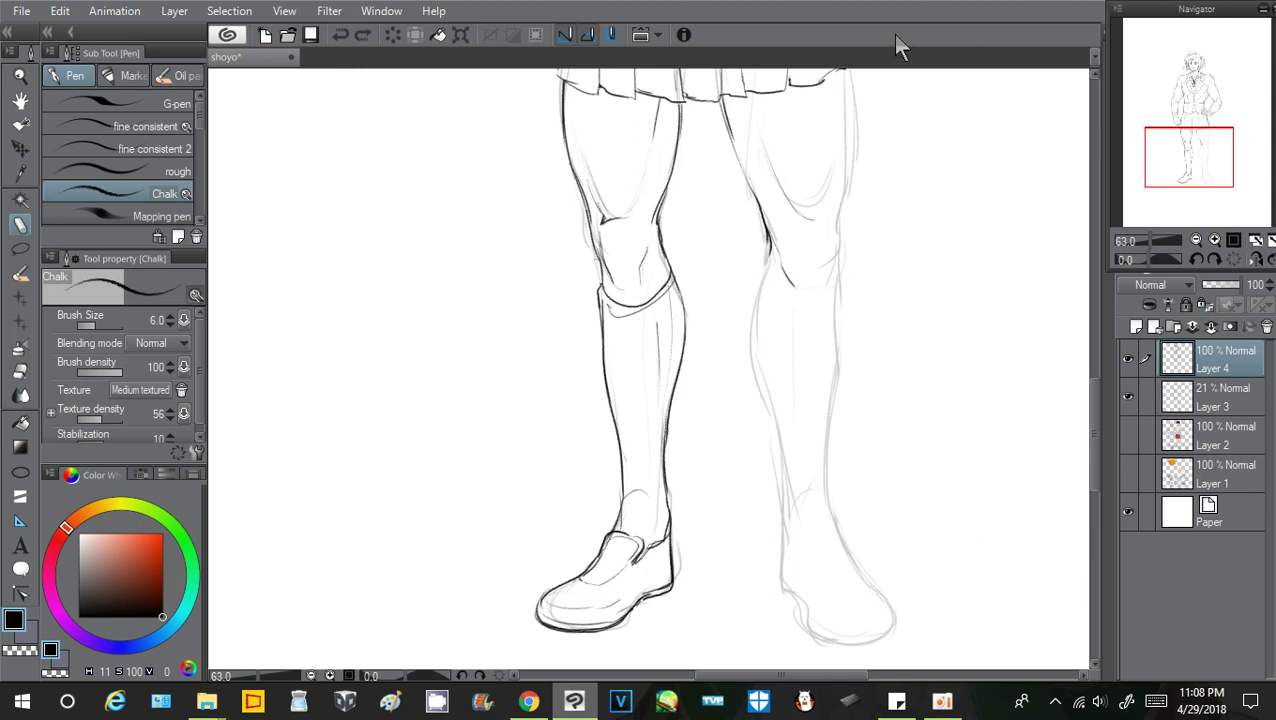
left_click_drag(766, 152, 784, 176)
left_click_drag(752, 93, 753, 131)
mouse_move(765, 212)
left_mouse_down()
mouse_move(757, 174)
mouse_move(821, 224)
mouse_move(834, 196)
mouse_move(788, 198)
left_mouse_up()
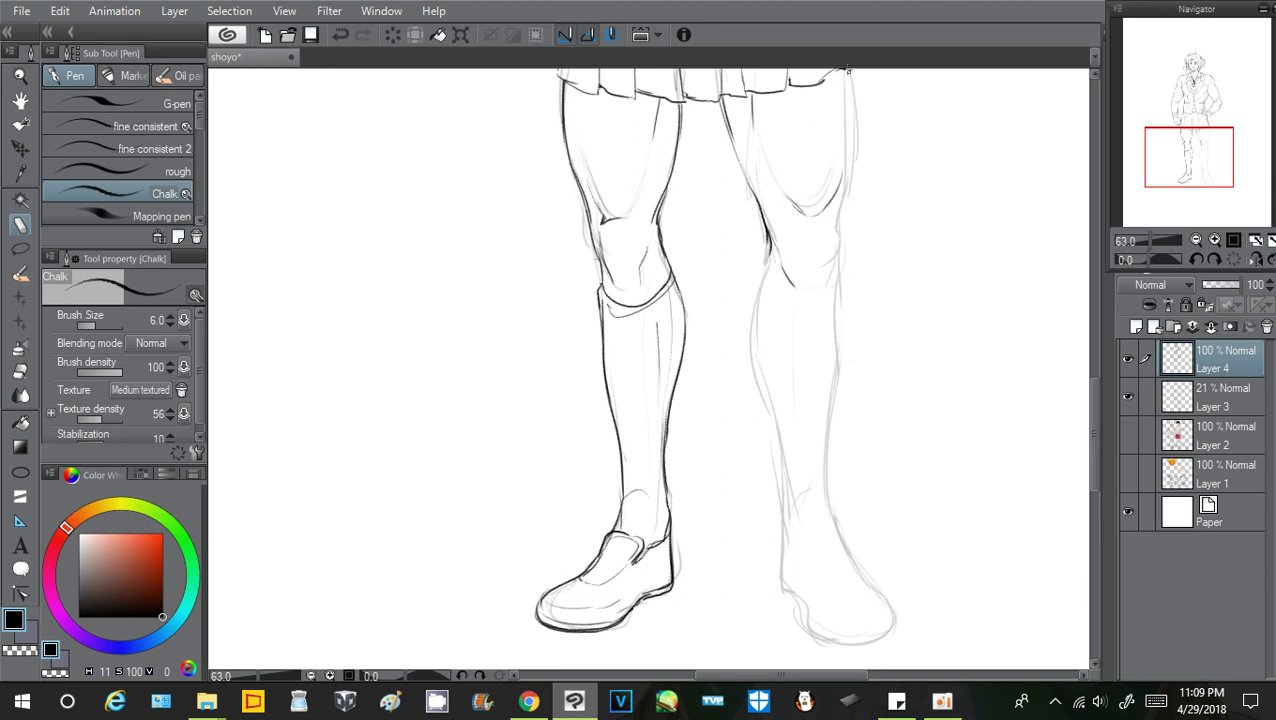
mouse_move(849, 72)
left_mouse_down()
mouse_move(834, 270)
mouse_move(796, 301)
left_mouse_up()
Draw the inner calf curve and the sock's top edge below the knee on the viewer's right
left_click_drag(767, 244, 756, 368)
left_click_drag(752, 296, 770, 408)
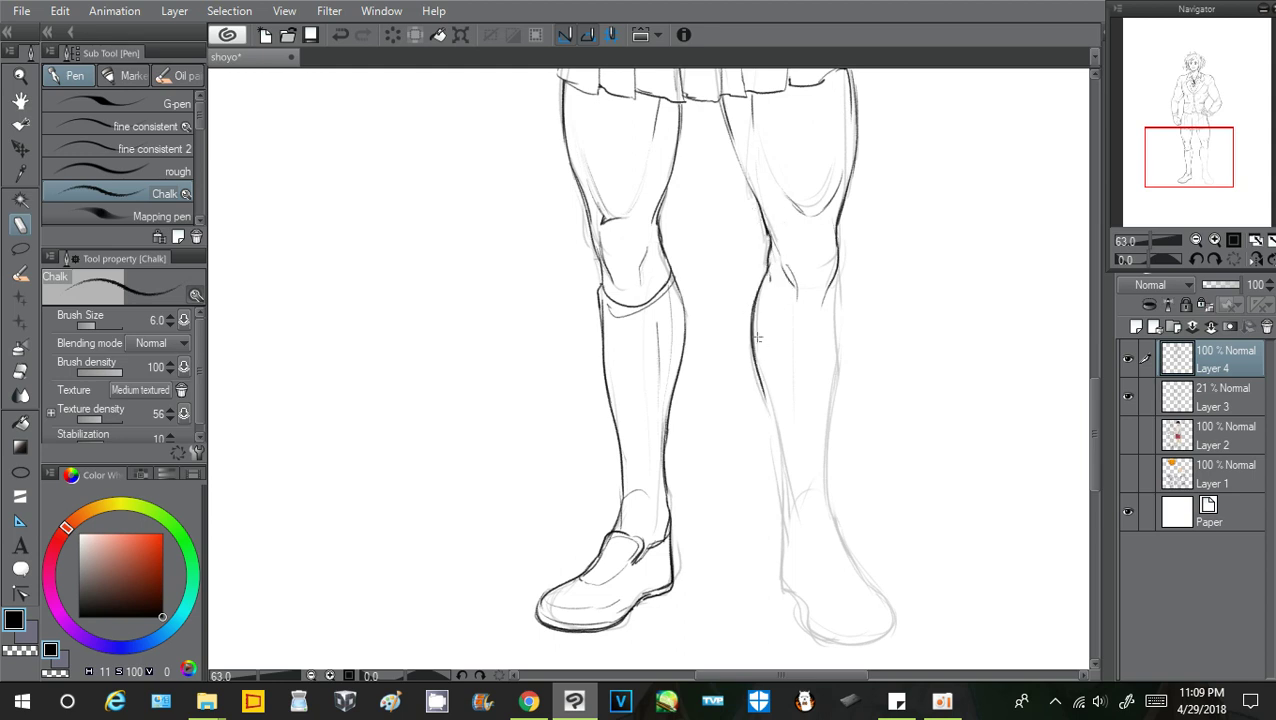
mouse_move(658, 286)
left_mouse_down()
mouse_move(664, 250)
mouse_move(670, 288)
mouse_move(643, 297)
mouse_move(674, 280)
left_mouse_up()
left_click_drag(758, 289, 840, 304)
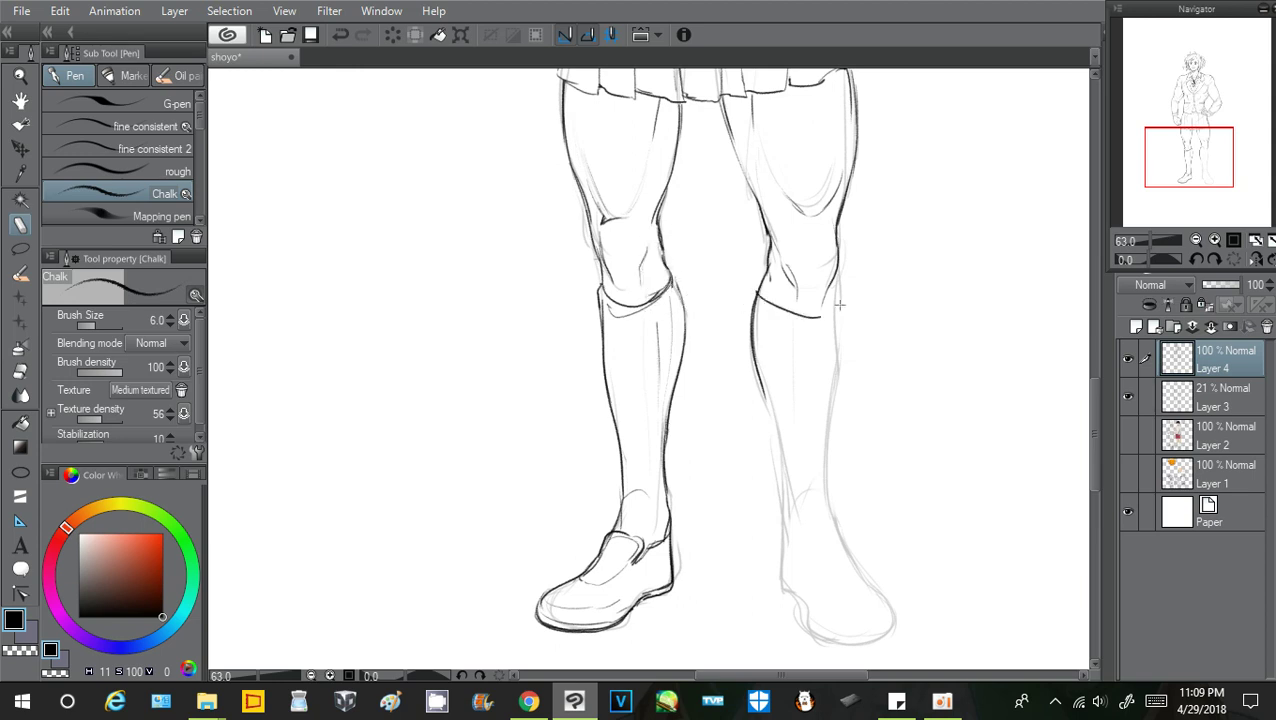
key("ctrl+z")
mouse_move(758, 288)
left_mouse_down()
mouse_move(834, 306)
mouse_move(816, 484)
left_mouse_up()
Extend the outer and inner edges of the second sock down to the ankle
left_click_drag(834, 377, 827, 506)
key("ctrl+z")
left_click_drag(755, 378, 782, 499)
key("ctrl+z")
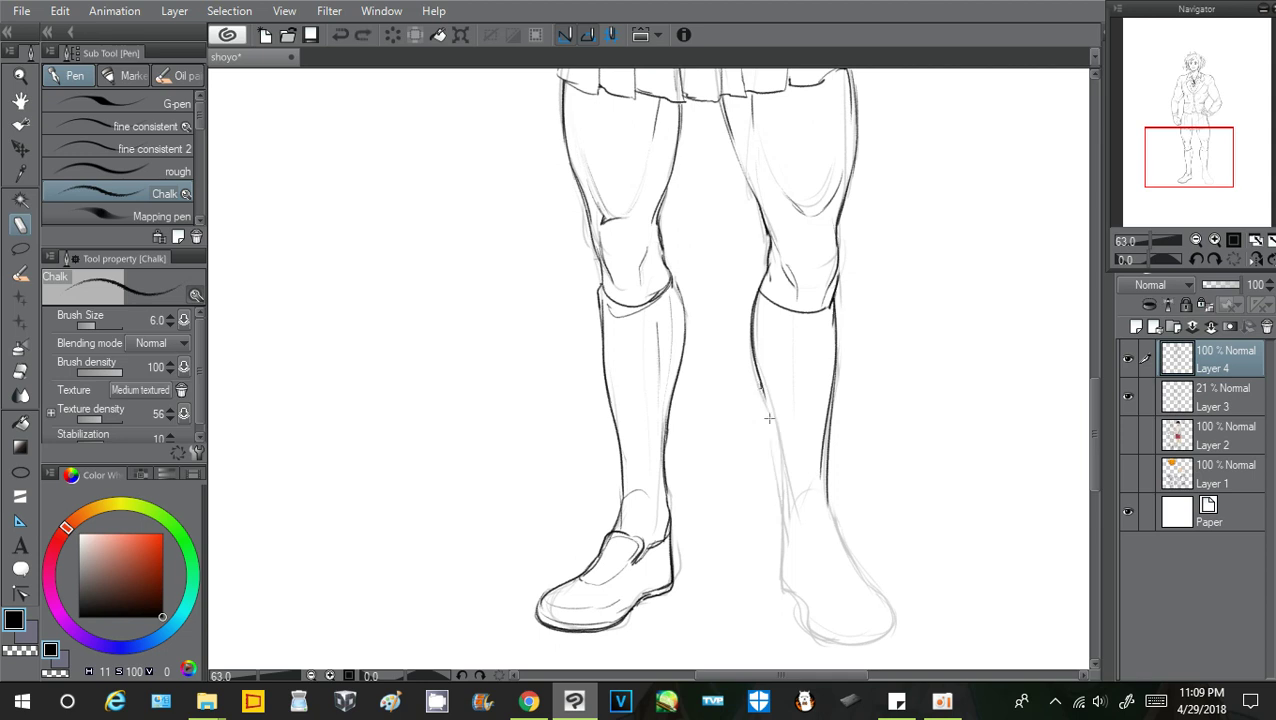
left_click_drag(758, 388, 779, 502)
left_click_drag(768, 412, 787, 518)
Draw the second slip-on shoe with its opening, sole and toe crease, and add small heel tabs to both shoes
mouse_move(778, 463)
left_mouse_down()
mouse_move(780, 580)
mouse_move(816, 640)
left_mouse_up()
mouse_move(801, 562)
left_mouse_down()
mouse_move(799, 547)
mouse_move(828, 534)
mouse_move(851, 557)
left_mouse_up()
mouse_move(806, 606)
left_mouse_down()
mouse_move(883, 637)
mouse_move(887, 620)
mouse_move(817, 640)
mouse_move(890, 622)
mouse_move(896, 606)
mouse_move(846, 552)
mouse_move(892, 614)
left_mouse_up()
key("ctrl+z")
key("ctrl+z")
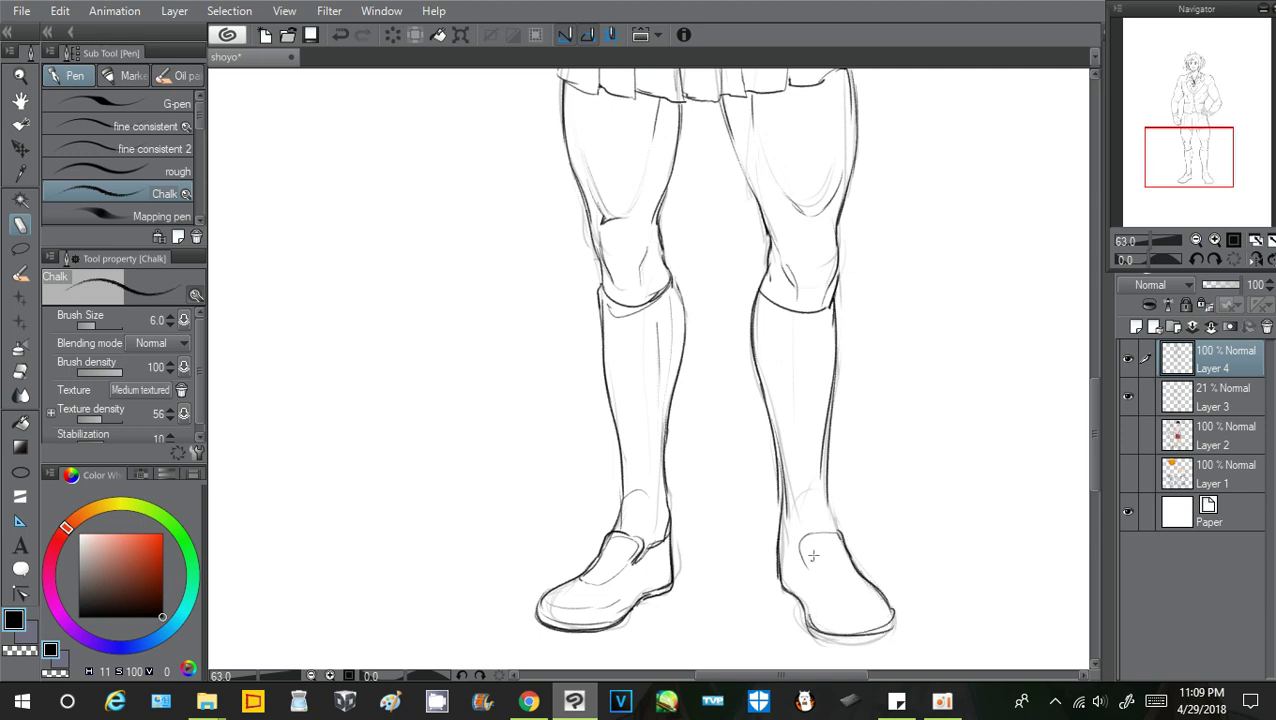
mouse_move(816, 533)
left_mouse_down()
mouse_move(802, 563)
mouse_move(781, 528)
mouse_move(794, 560)
mouse_move(834, 592)
mouse_move(870, 593)
mouse_move(817, 625)
mouse_move(795, 600)
left_mouse_up()
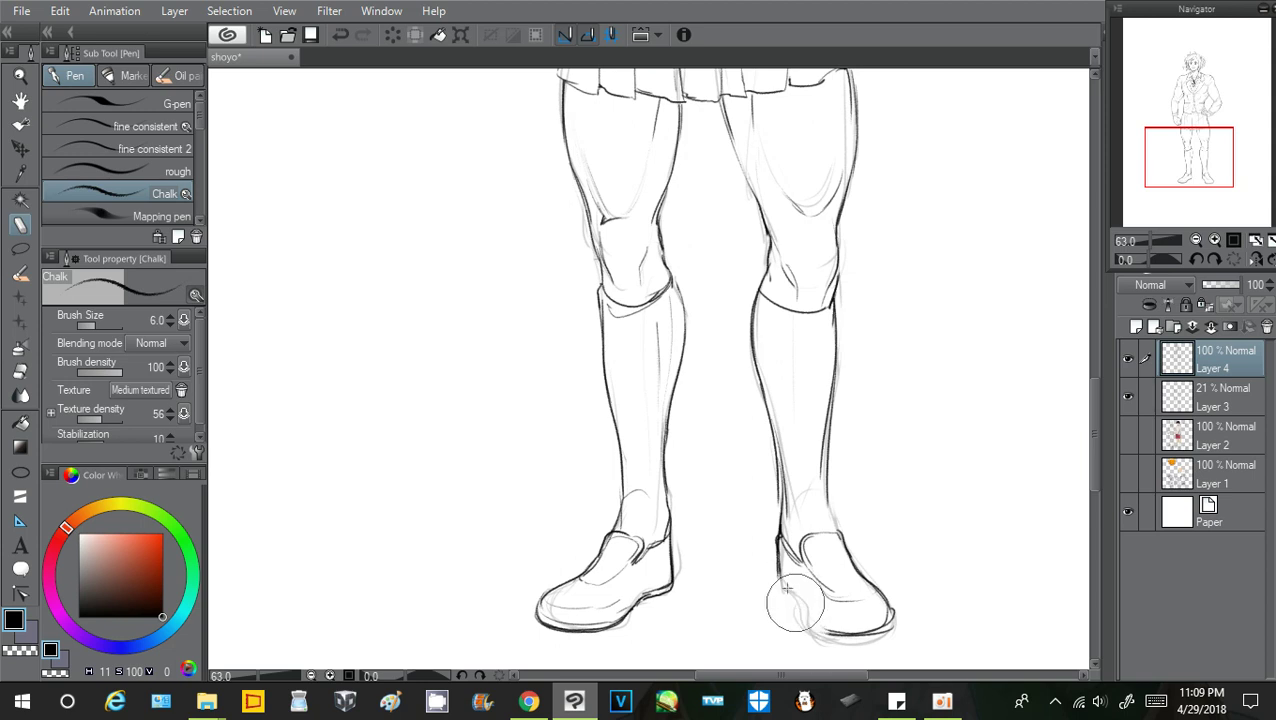
mouse_move(777, 556)
left_mouse_down()
mouse_move(805, 618)
mouse_move(869, 628)
mouse_move(882, 606)
mouse_move(813, 588)
mouse_move(859, 586)
left_mouse_up()
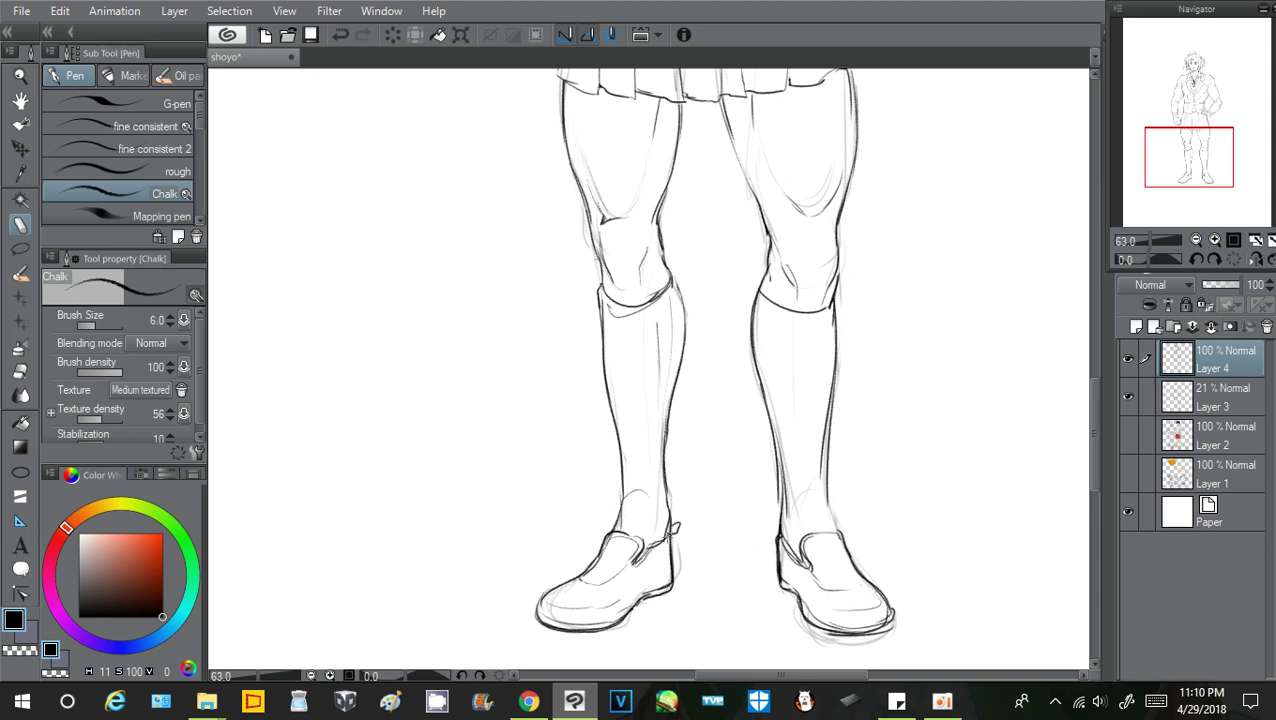
mouse_move(822, 481)
left_mouse_down()
mouse_move(824, 508)
mouse_move(896, 612)
left_mouse_up()
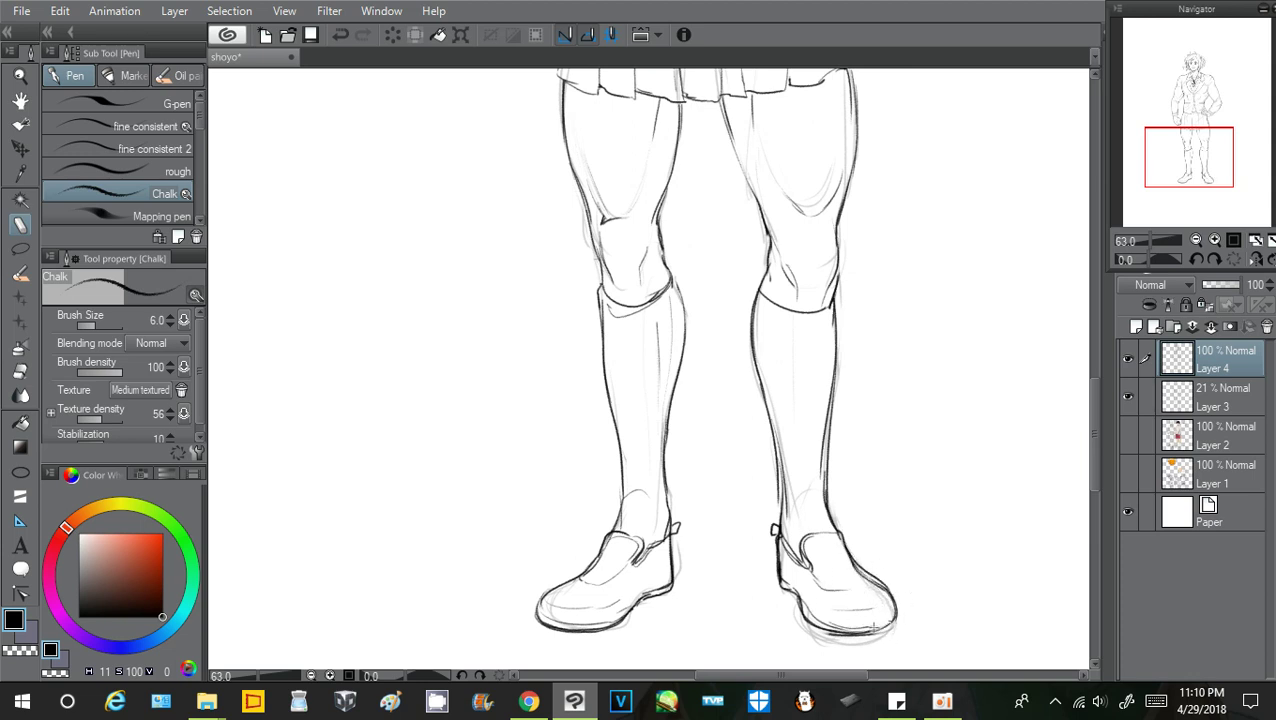
Add hatching and fold lines on Layer 4 around the jacket's abdomen and beneath the chest
left_click_drag(1150, 243, 1114, 256)
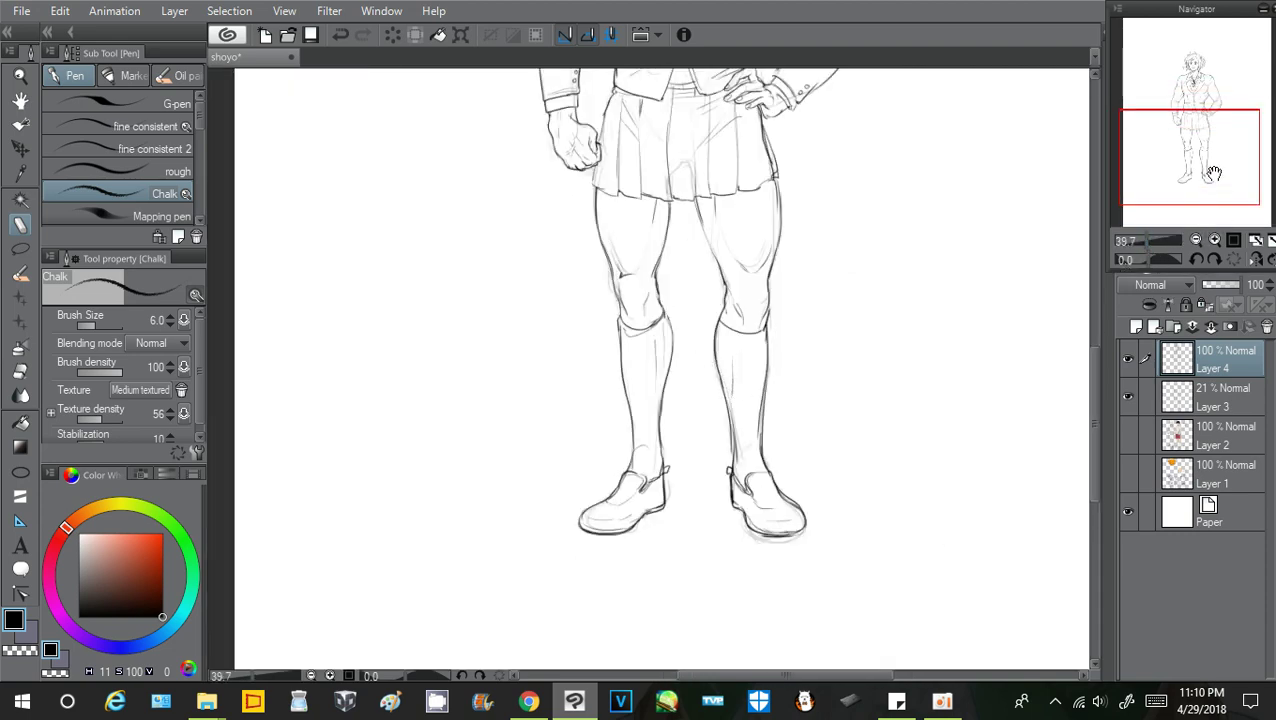
left_click_drag(1210, 172, 1212, 114)
left_click(1205, 400)
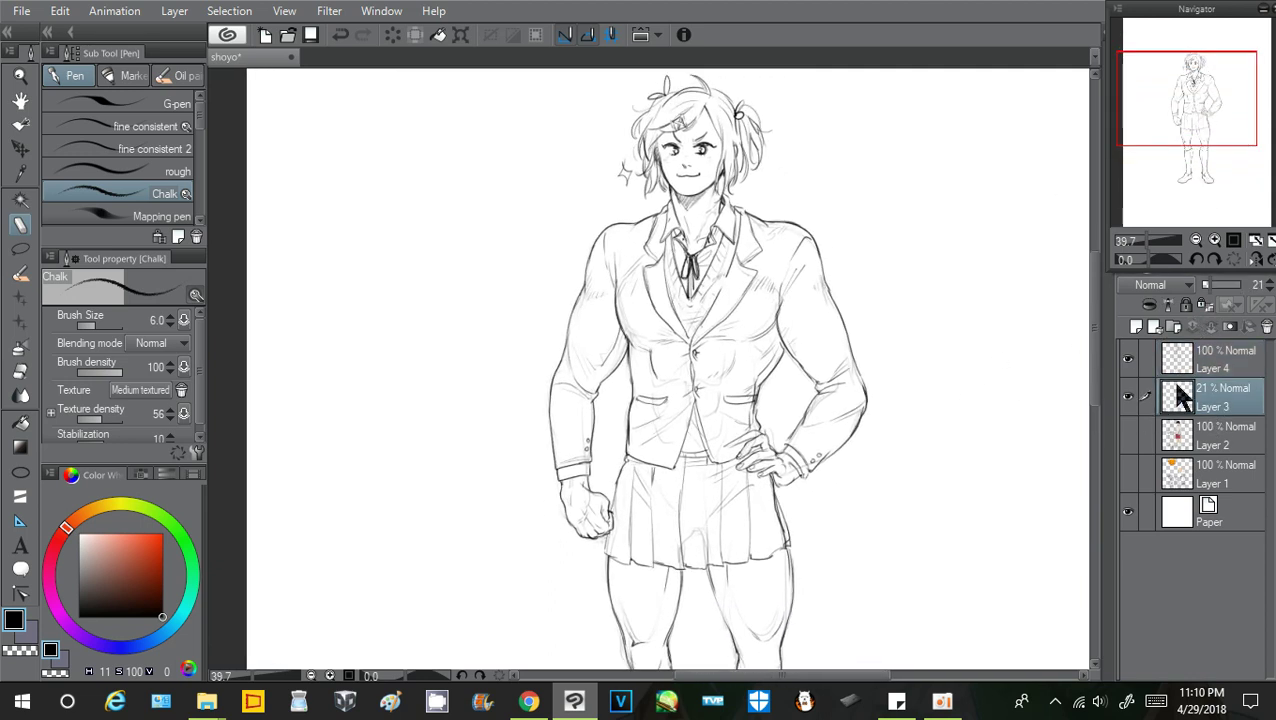
left_click(1210, 360)
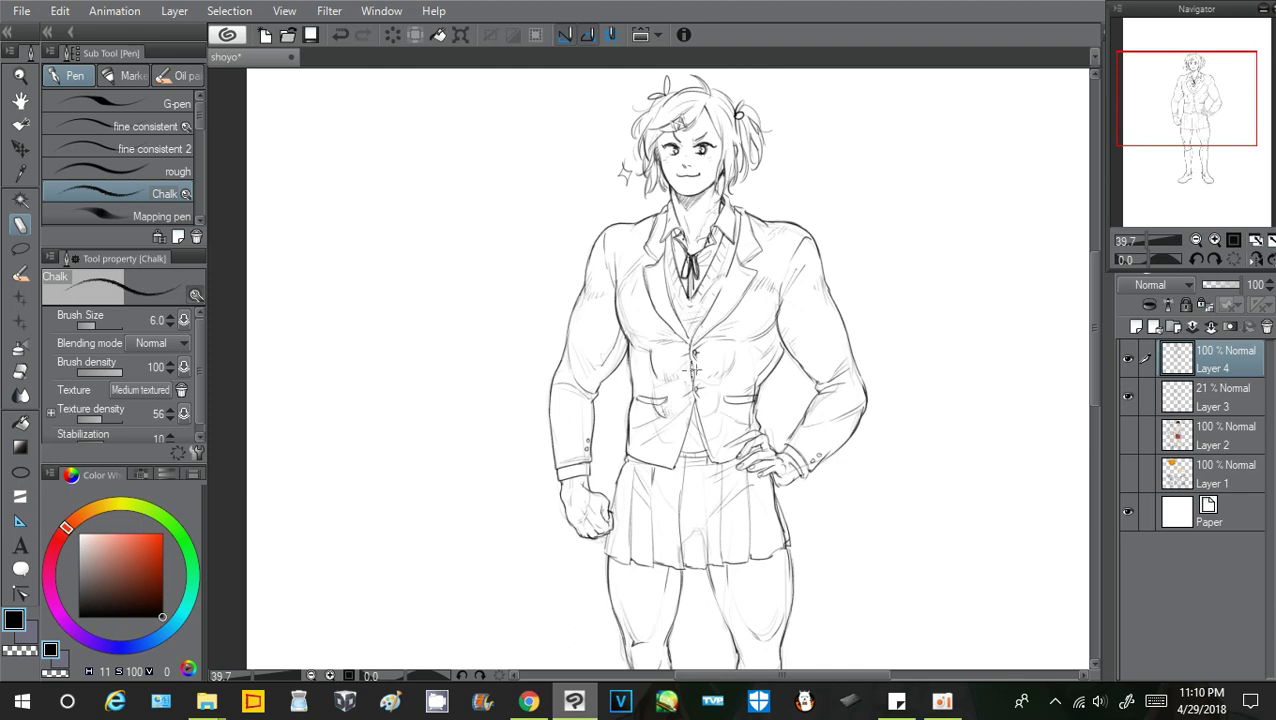
left_click_drag(1143, 239, 1154, 240)
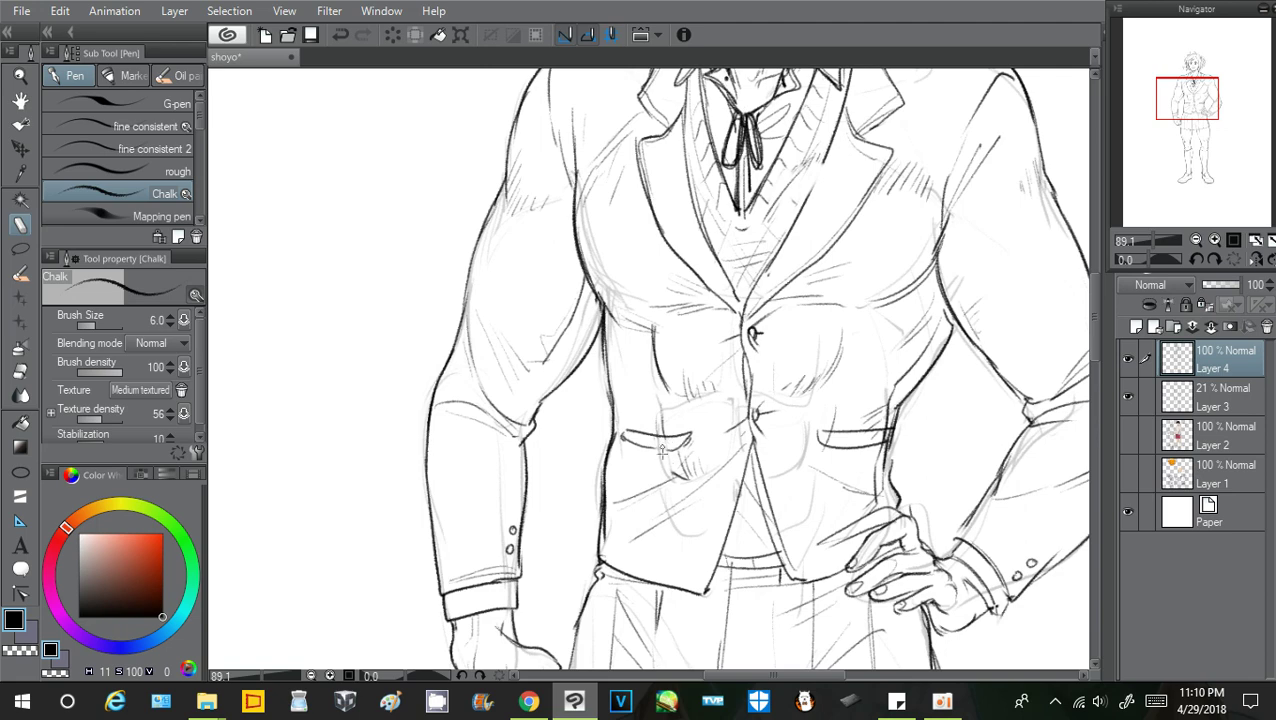
left_click_drag(664, 478, 686, 527)
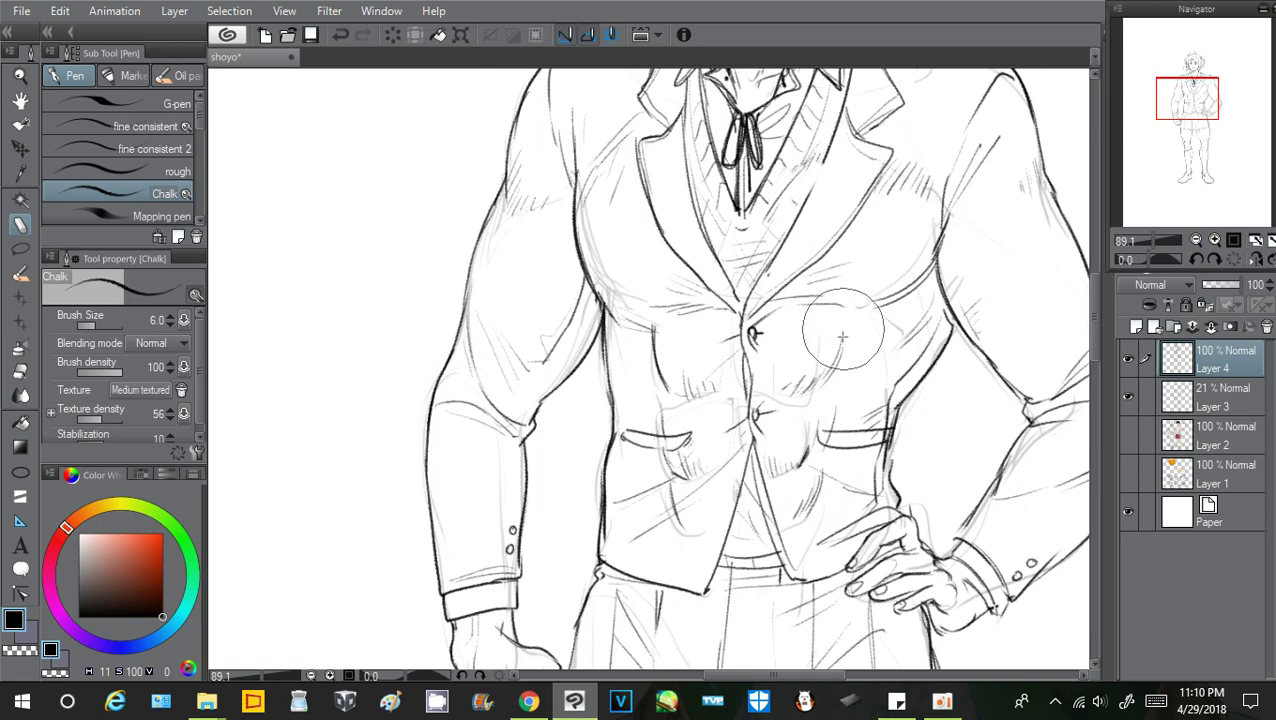
left_click_drag(828, 361, 831, 348)
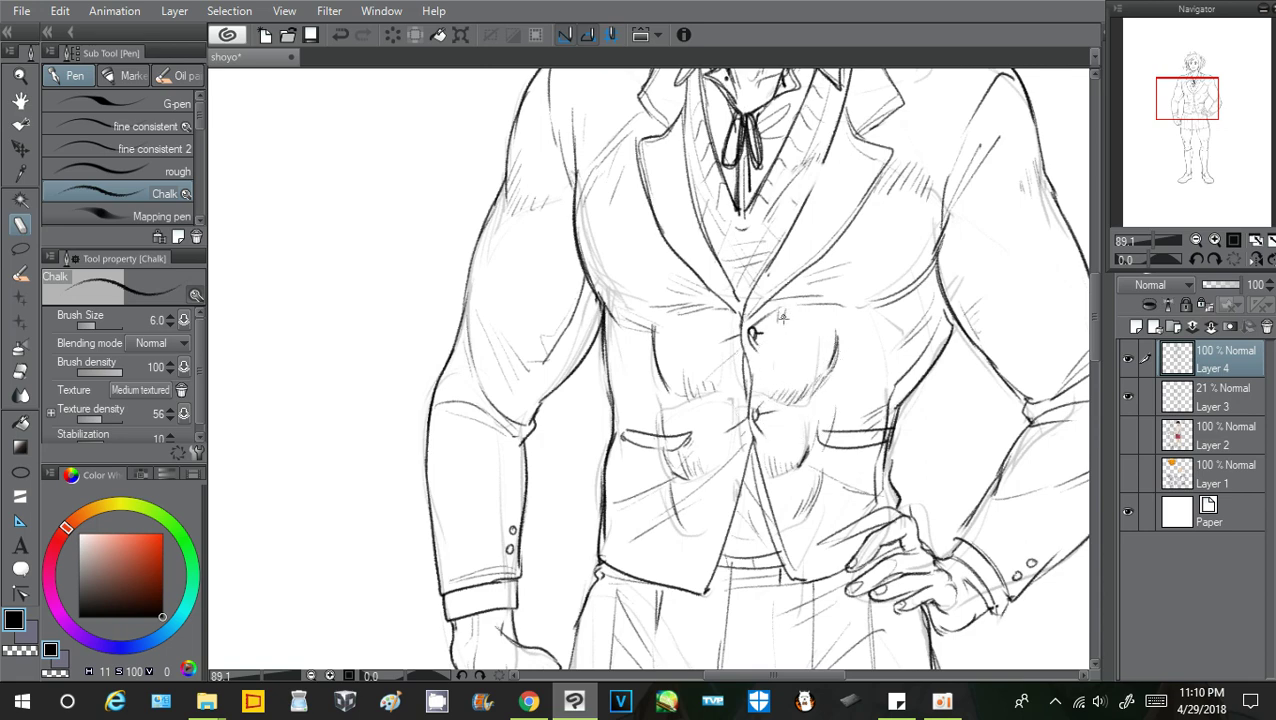
Hide the rough sketch on Layer 3 and fit the whole figure in view
left_click_drag(1152, 242, 1143, 244)
left_click(1145, 244)
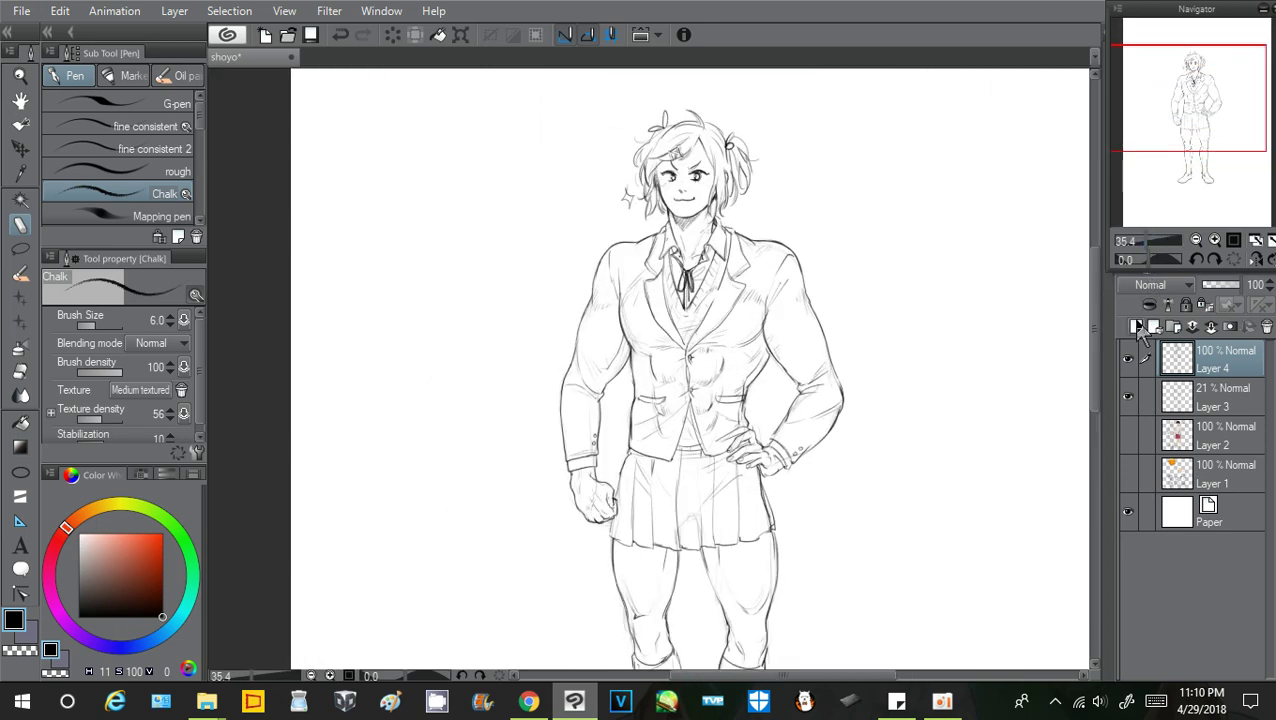
mouse_move(1193, 145)
left_mouse_down()
mouse_move(1196, 171)
mouse_move(1200, 133)
mouse_move(1180, 124)
left_mouse_up()
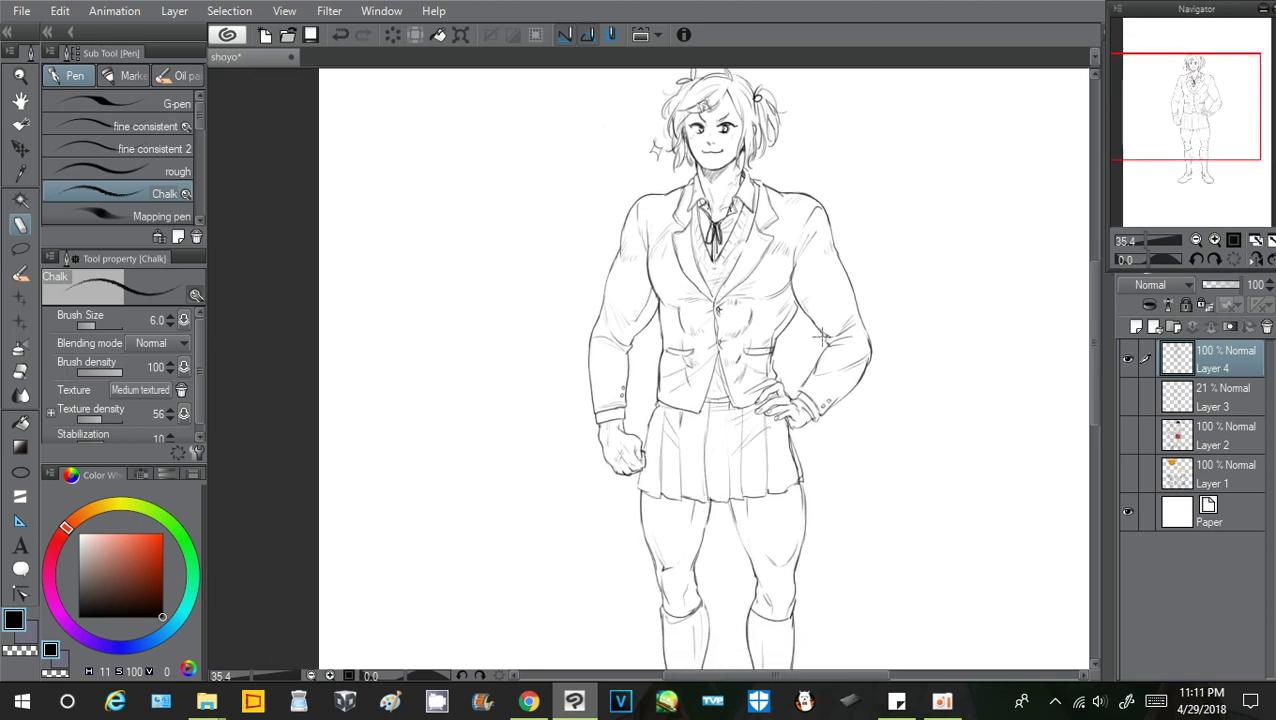
mouse_move(1192, 112)
left_mouse_down()
mouse_move(1196, 102)
mouse_move(1193, 129)
left_mouse_up()
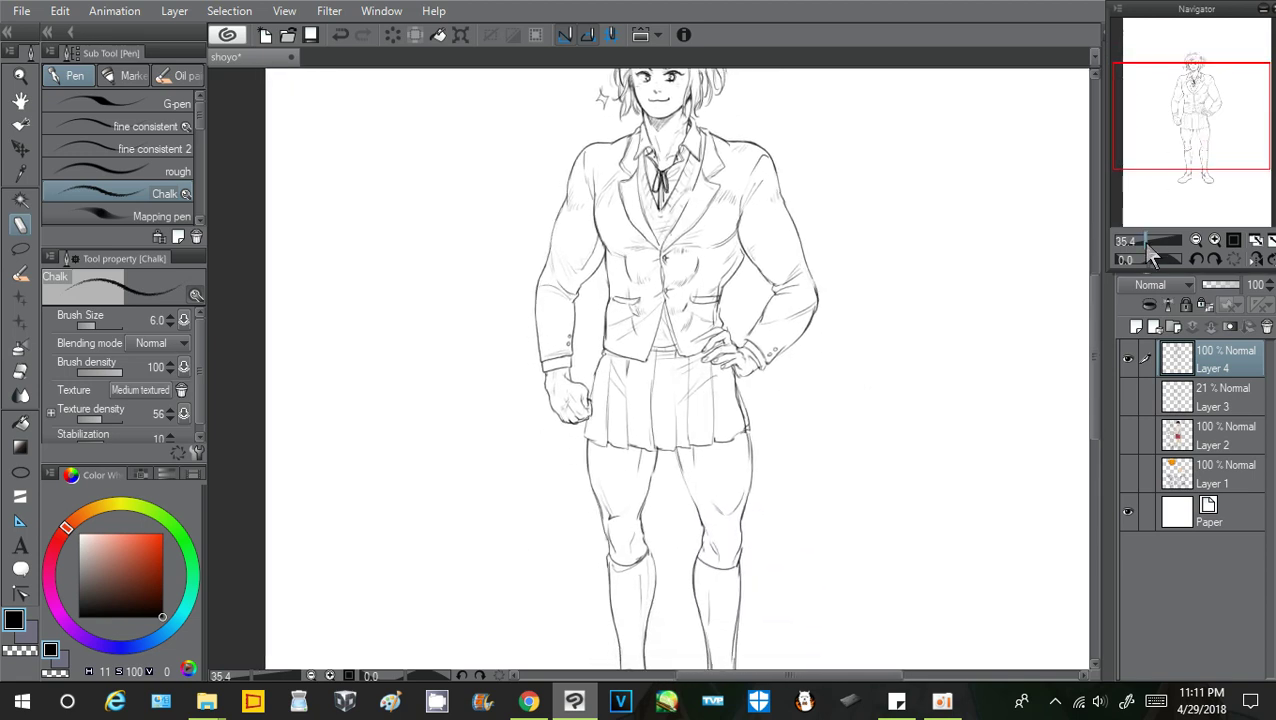
left_click_drag(1148, 248, 1141, 242)
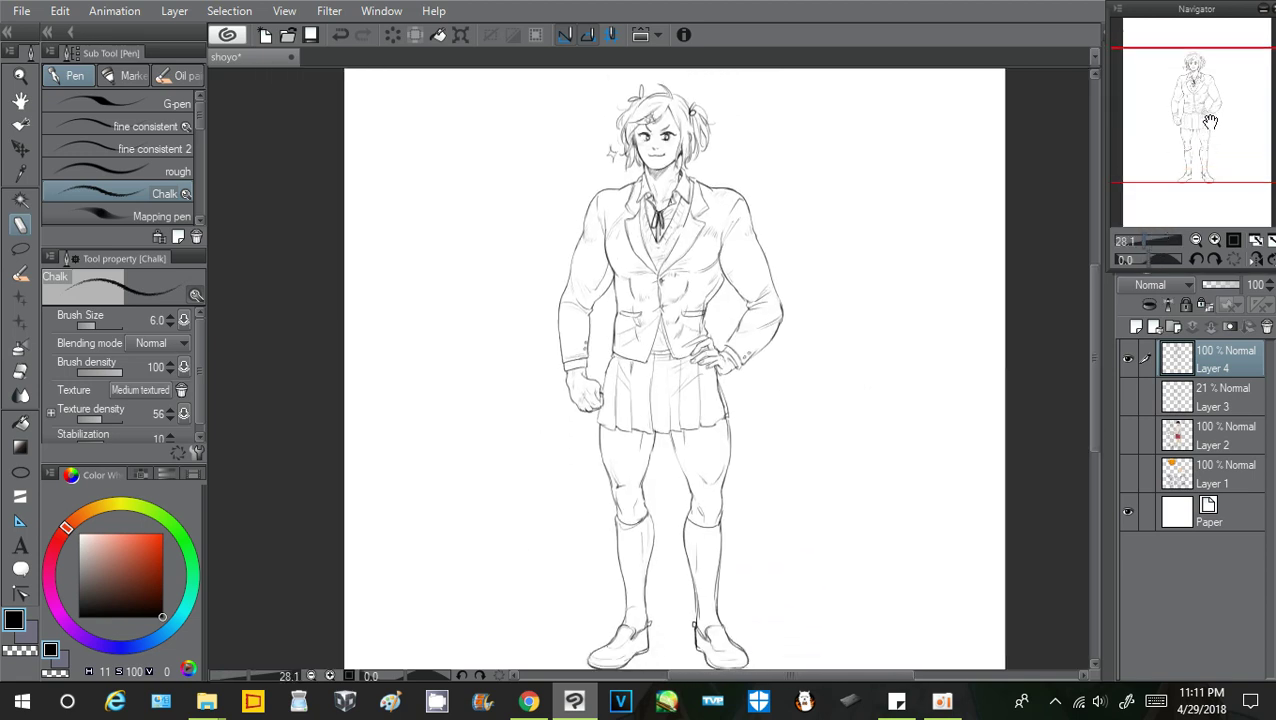
left_click_drag(1210, 121, 1210, 122)
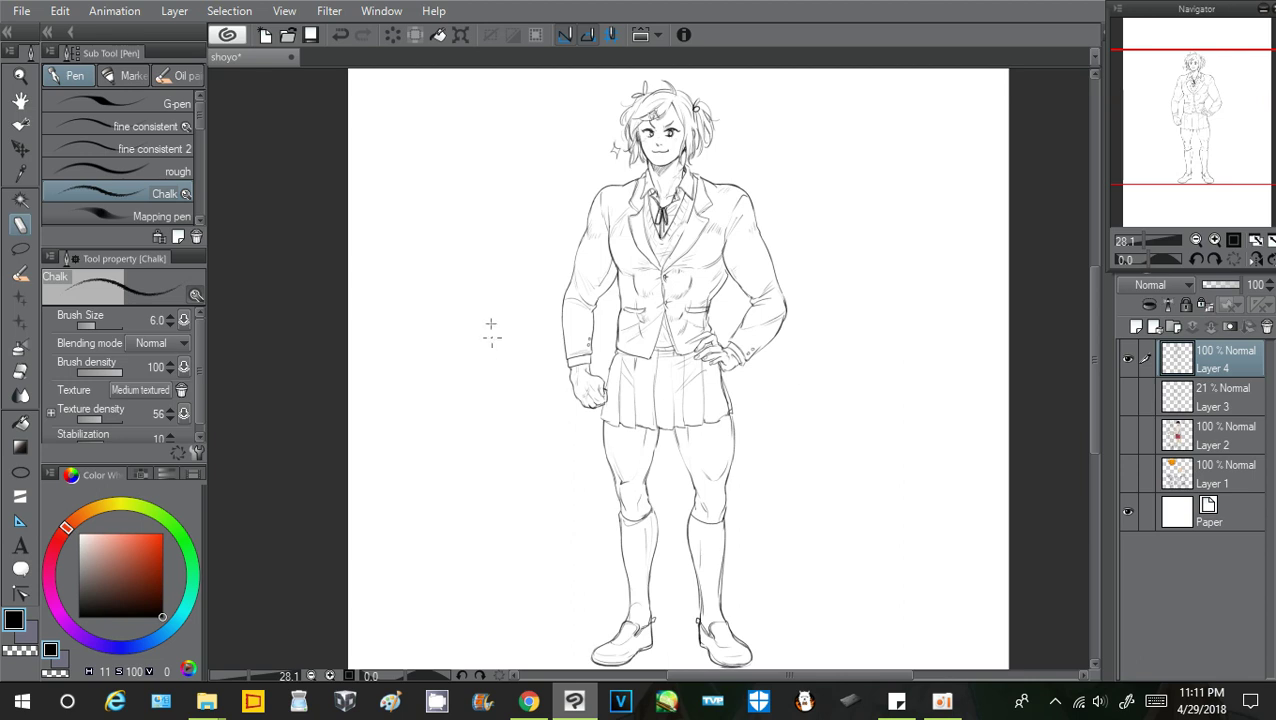
Handwrite the word "What" beside the figure's arm on the viewer's left
mouse_move(473, 276)
left_mouse_down()
mouse_move(495, 280)
mouse_move(507, 252)
left_mouse_up()
left_click_drag(515, 252, 546, 300)
left_click_drag(560, 268, 562, 300)
left_click_drag(552, 228, 570, 288)
left_click_drag(556, 280, 582, 276)
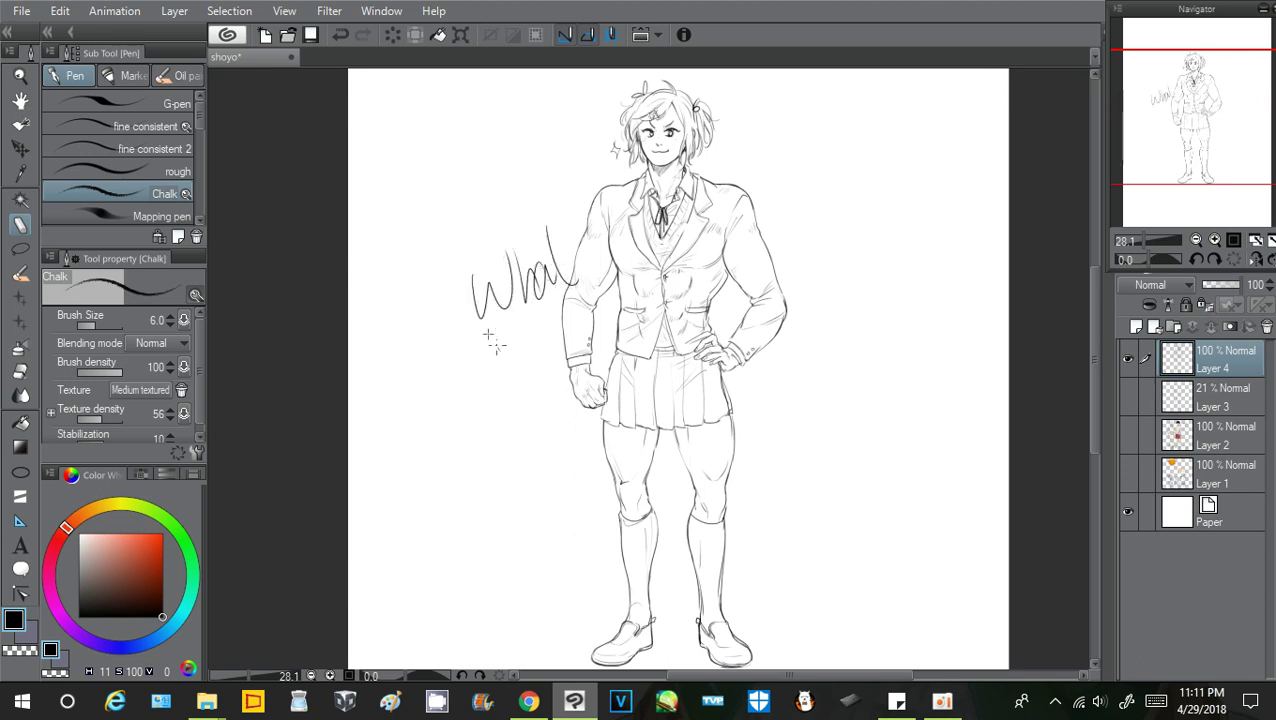
Continue the handwritten note below with "am I doing with"
mouse_move(500, 340)
left_mouse_down()
mouse_move(506, 362)
mouse_move(540, 358)
left_mouse_up()
left_click_drag(458, 382, 462, 426)
mouse_move(500, 392)
left_mouse_down()
mouse_move(506, 425)
mouse_move(516, 404)
mouse_move(556, 410)
mouse_move(548, 455)
left_mouse_up()
mouse_move(470, 438)
left_mouse_down()
mouse_move(486, 464)
mouse_move(512, 440)
left_mouse_up()
mouse_move(518, 434)
left_mouse_down()
mouse_move(520, 462)
mouse_move(532, 462)
left_mouse_up()
left_click_drag(540, 420, 548, 447)
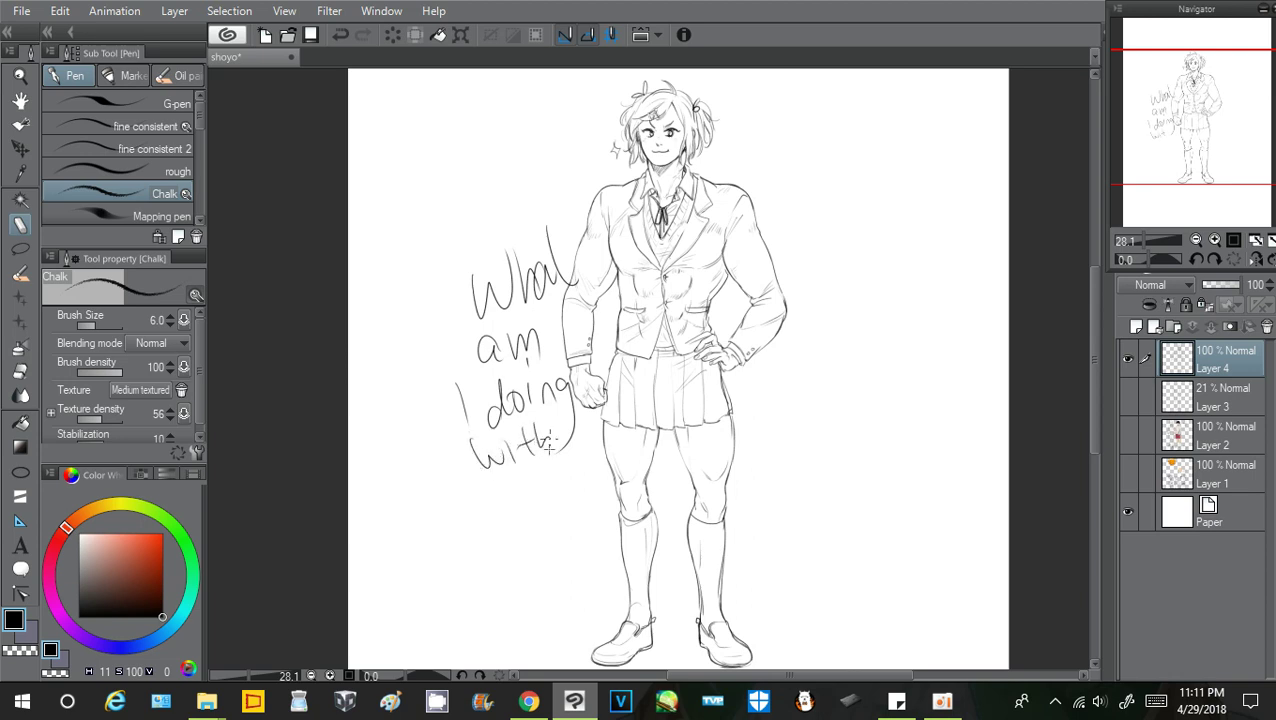
Finish the handwritten note with "my life?!!" beside the lower leg
left_click_drag(488, 490, 504, 512)
mouse_move(506, 490)
left_mouse_down()
mouse_move(528, 505)
mouse_move(526, 528)
left_mouse_up()
mouse_move(500, 528)
left_mouse_down()
mouse_move(508, 560)
mouse_move(522, 556)
left_mouse_up()
mouse_move(528, 528)
left_mouse_down()
mouse_move(534, 550)
mouse_move(550, 545)
left_mouse_up()
mouse_move(548, 500)
left_mouse_down()
mouse_move(584, 494)
mouse_move(572, 540)
left_mouse_up()
left_click(573, 550)
mouse_move(596, 492)
left_mouse_down()
mouse_move(595, 540)
mouse_move(607, 540)
left_mouse_up()
left_click(596, 560)
left_click(610, 566)
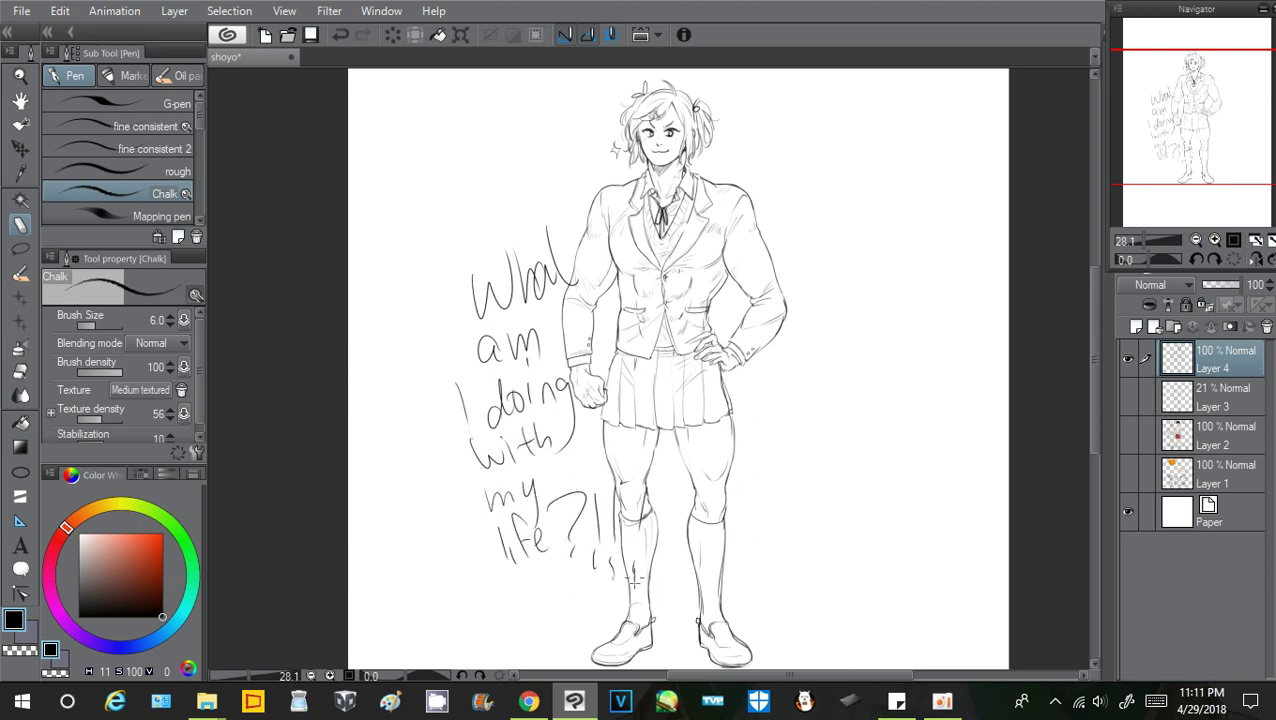